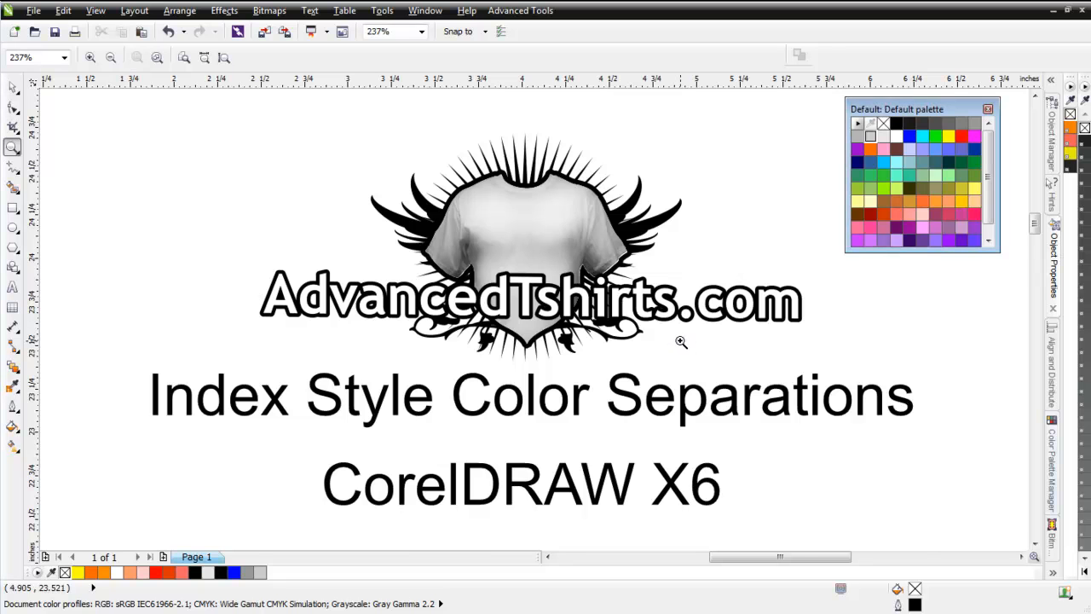
Examine the dot halftone gradient up close, checking dot size in its dark, middle and light areas.
{"action": "scroll", "coordinate": [681, 342], "scroll_direction": "down", "scroll_amount": 4}
{"action": "left_click_drag", "start_coordinate": [334, 360], "coordinate": [504, 534]}
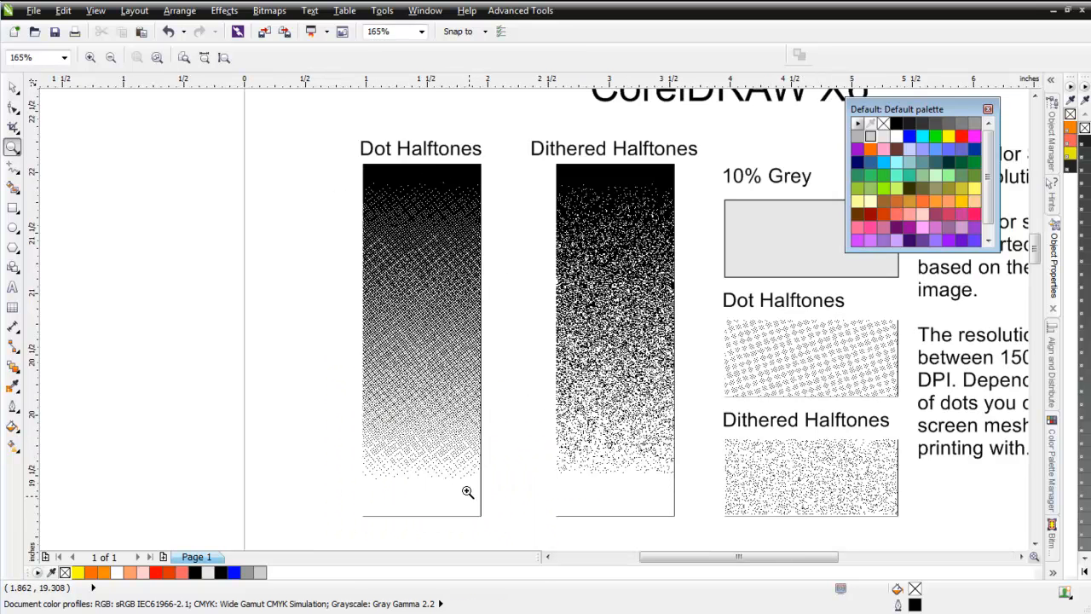
{"action": "left_click_drag", "start_coordinate": [384, 246], "coordinate": [467, 350]}
{"action": "left_click_drag", "start_coordinate": [385, 210], "coordinate": [497, 319]}
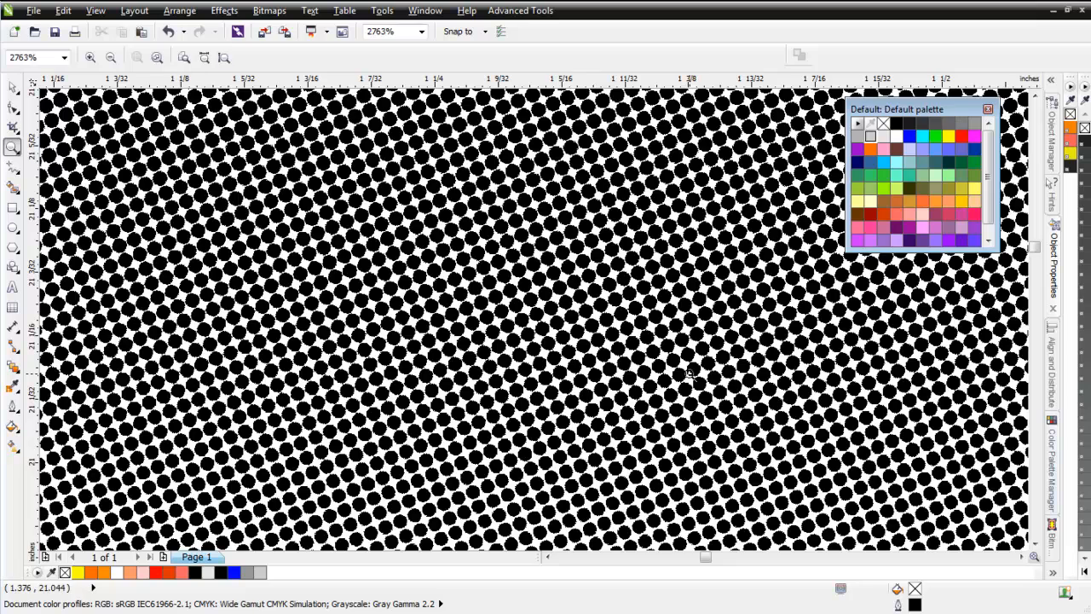
{"action": "right_click", "coordinate": [530, 319]}
{"action": "right_click", "coordinate": [532, 320]}
{"action": "right_click", "coordinate": [534, 320]}
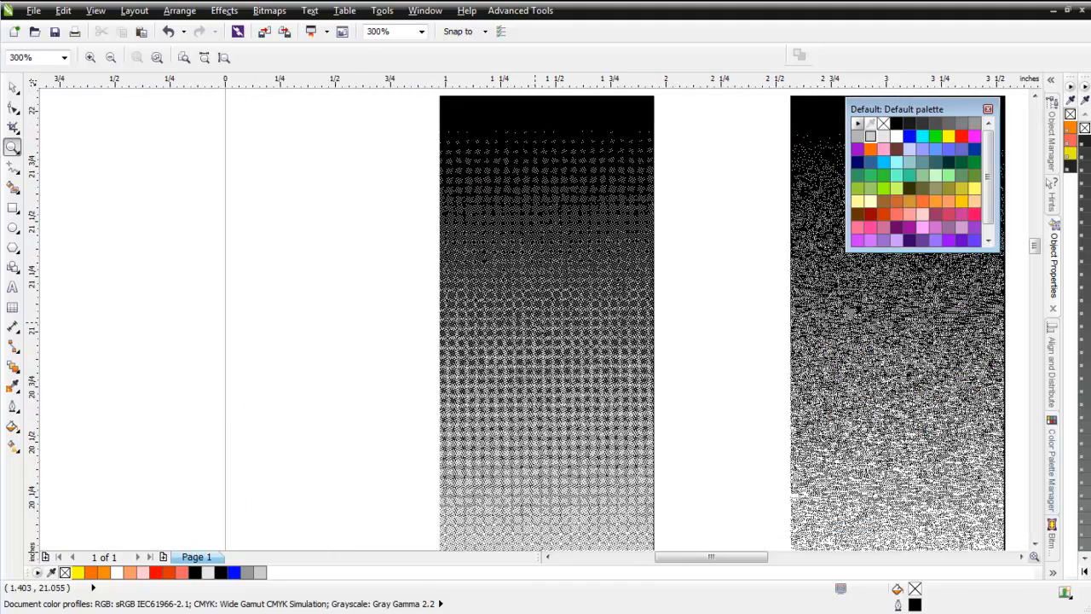
{"action": "left_click", "coordinate": [544, 497]}
{"action": "left_click", "coordinate": [539, 389]}
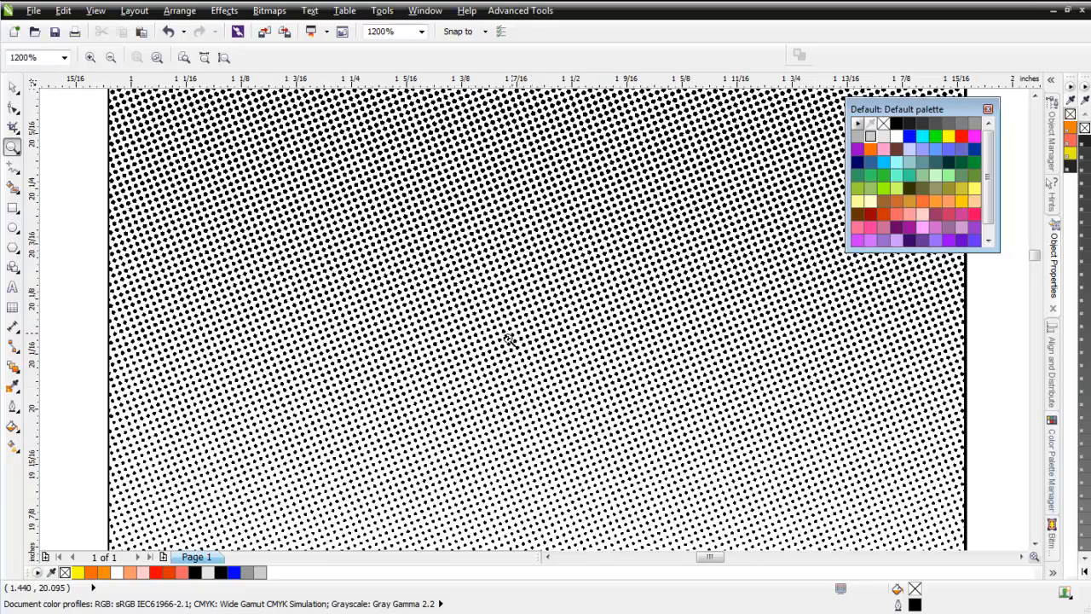
{"action": "right_click", "coordinate": [536, 319]}
{"action": "right_click", "coordinate": [533, 319]}
{"action": "right_click", "coordinate": [534, 319]}
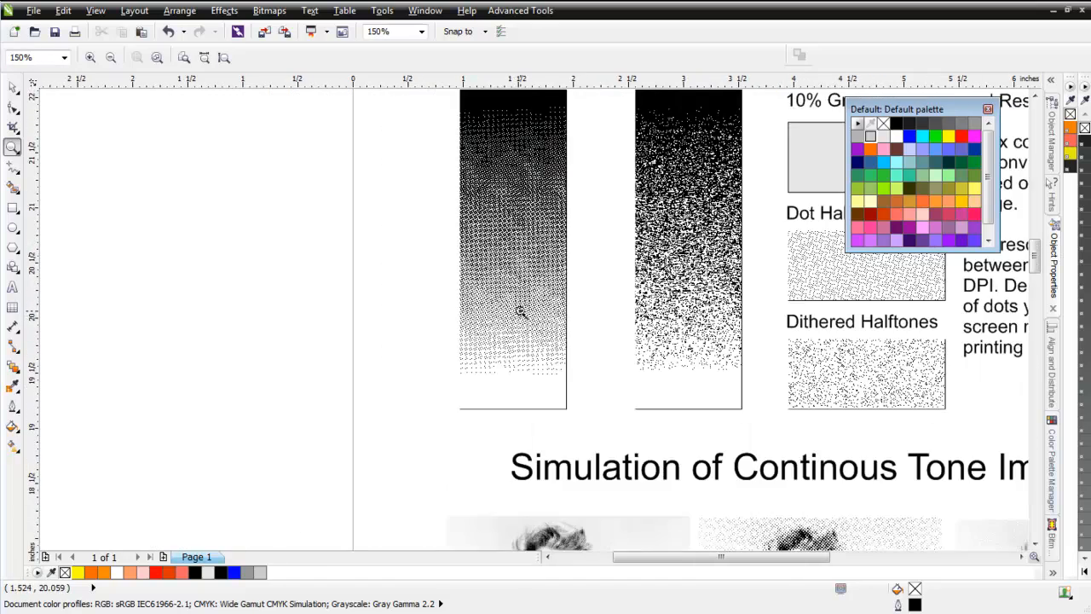
Examine the dot pattern in the darker upper part of the dithered halftone gradient.
{"action": "right_click", "coordinate": [674, 171]}
{"action": "left_click", "coordinate": [537, 319]}
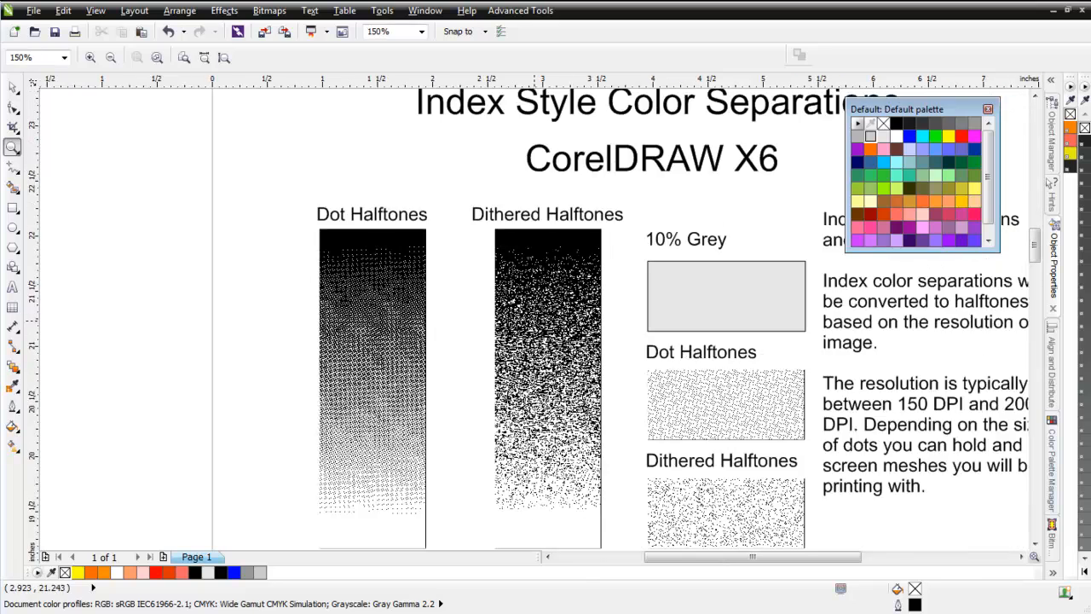
{"action": "left_click", "coordinate": [537, 319]}
{"action": "left_click", "coordinate": [537, 319]}
{"action": "left_click", "coordinate": [535, 320]}
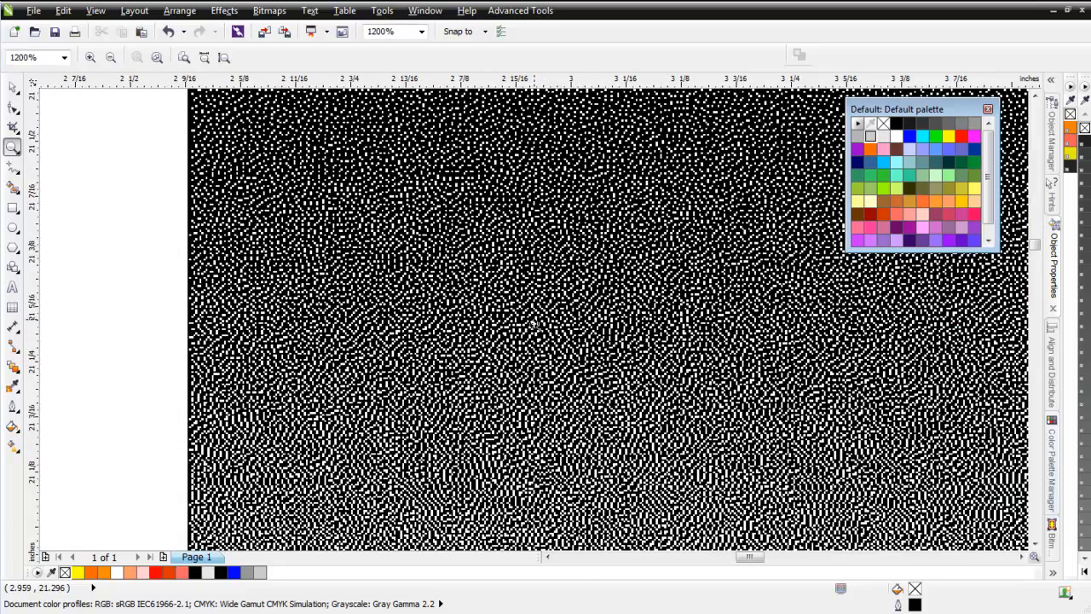
{"action": "left_click", "coordinate": [534, 323]}
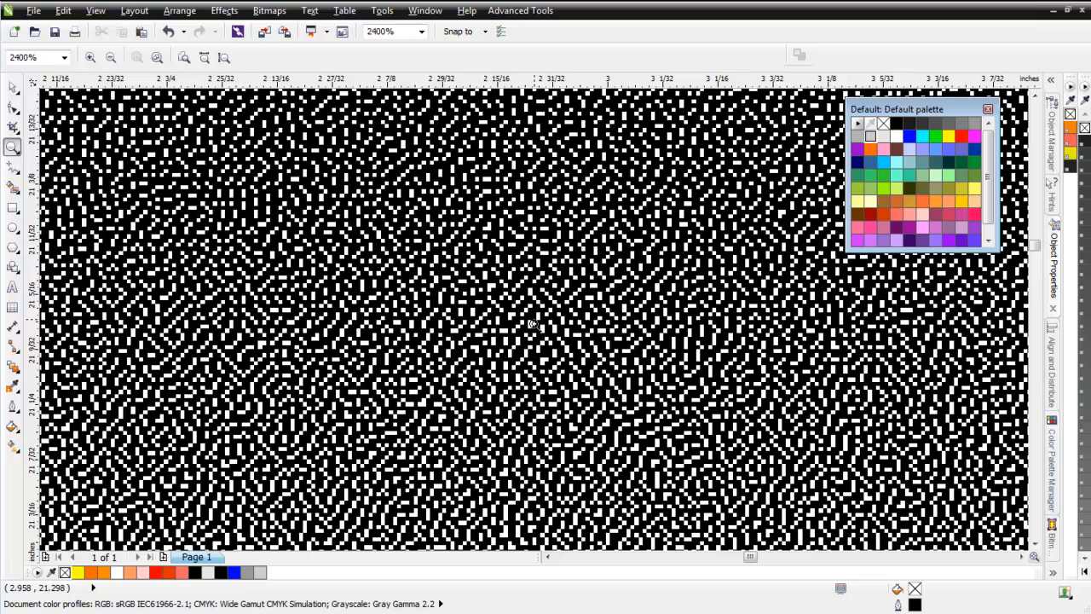
{"action": "right_click", "coordinate": [534, 324]}
{"action": "right_click", "coordinate": [535, 331]}
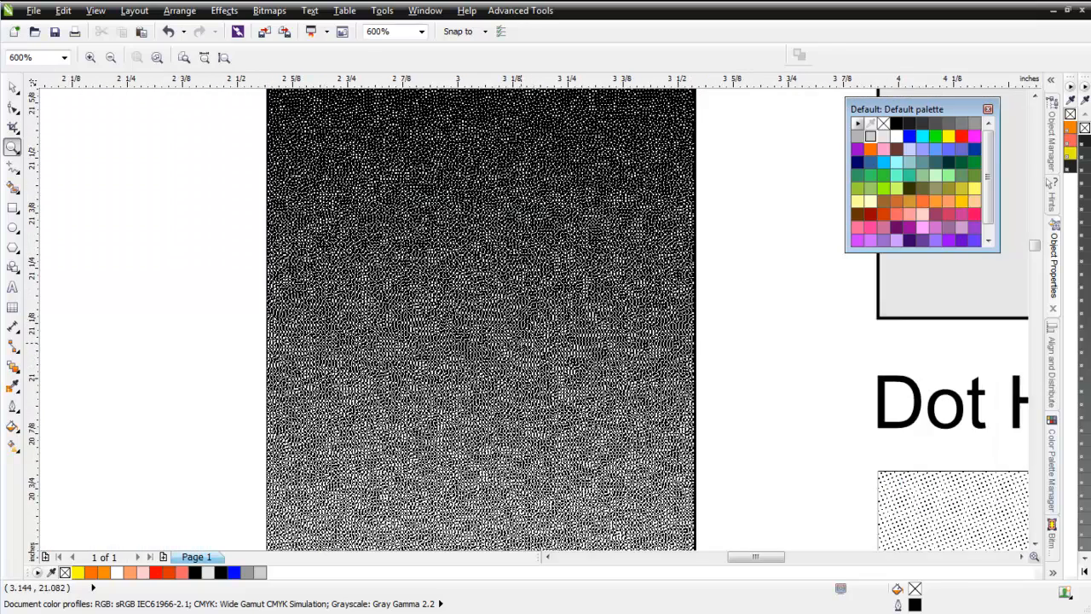
{"action": "right_click", "coordinate": [535, 330]}
Examine the dot pattern in the midtone and lighter lower areas of the dithered halftone gradient.
{"action": "left_click", "coordinate": [522, 375]}
{"action": "left_click", "coordinate": [529, 341]}
{"action": "left_click", "coordinate": [533, 319]}
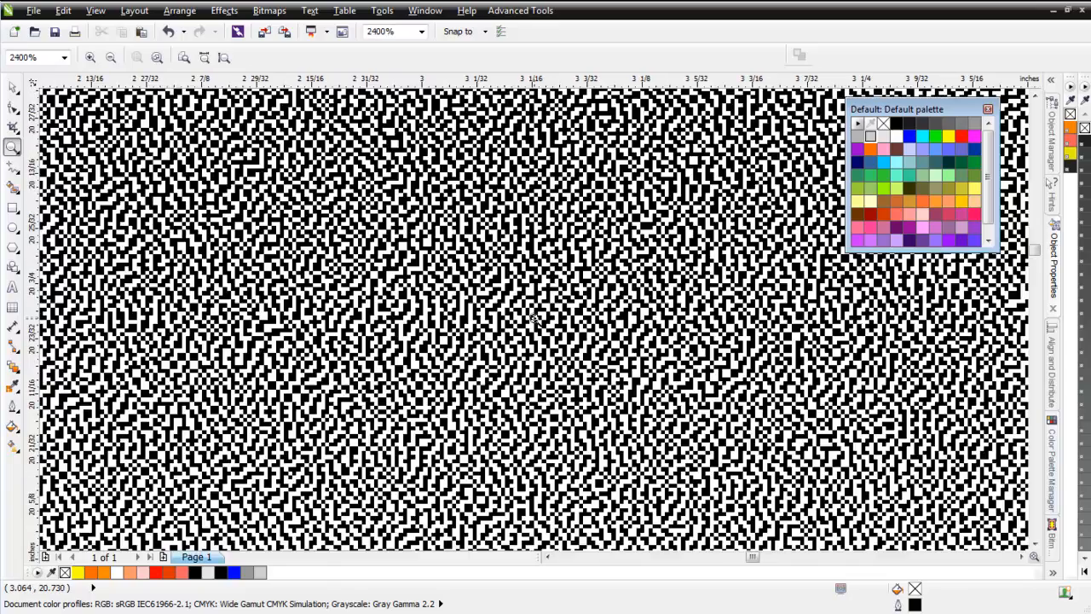
{"action": "right_click", "coordinate": [535, 316]}
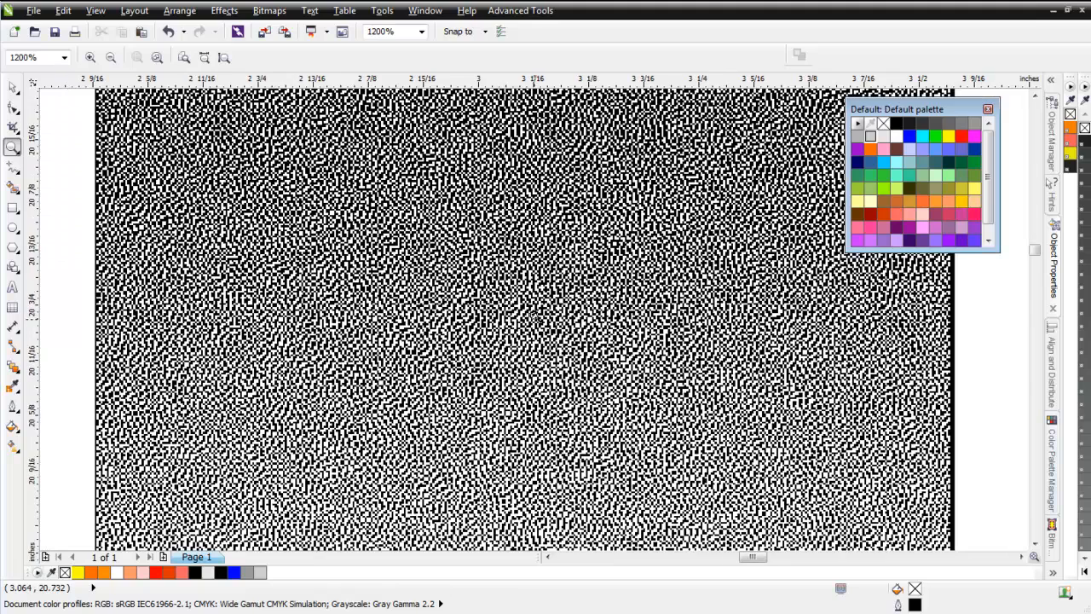
{"action": "right_click", "coordinate": [534, 318]}
{"action": "right_click", "coordinate": [534, 334]}
{"action": "right_click", "coordinate": [534, 334]}
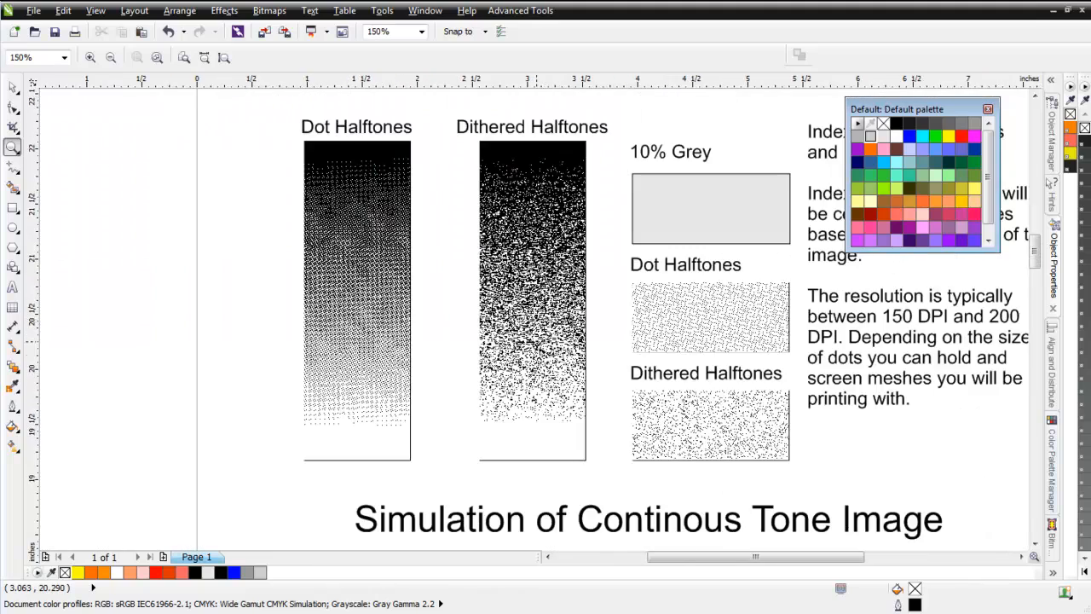
{"action": "left_click", "coordinate": [535, 338]}
{"action": "left_click", "coordinate": [535, 336]}
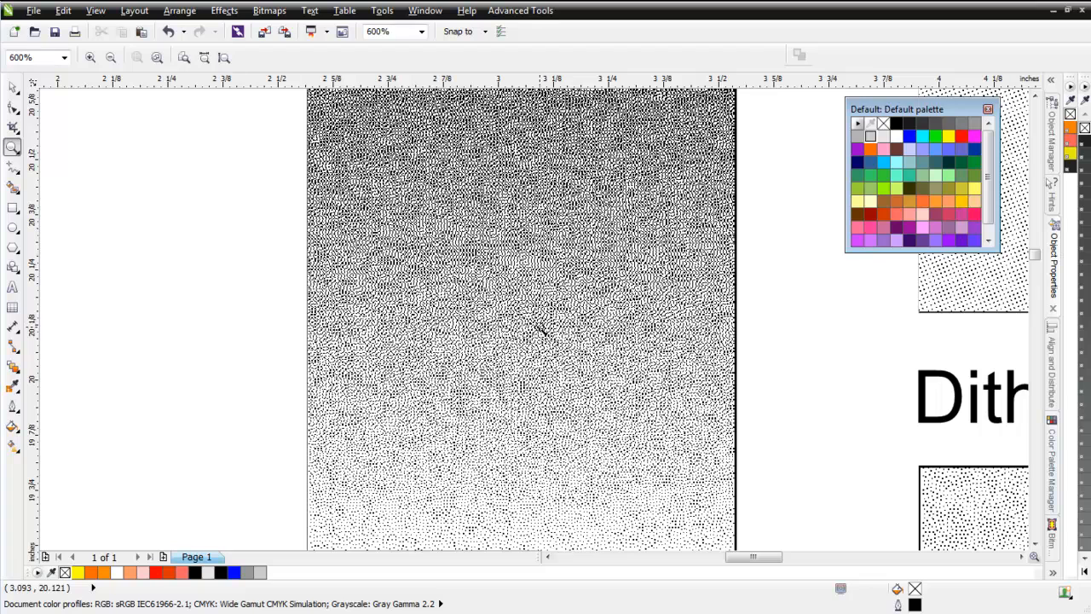
{"action": "right_click", "coordinate": [540, 329]}
{"action": "right_click", "coordinate": [569, 294]}
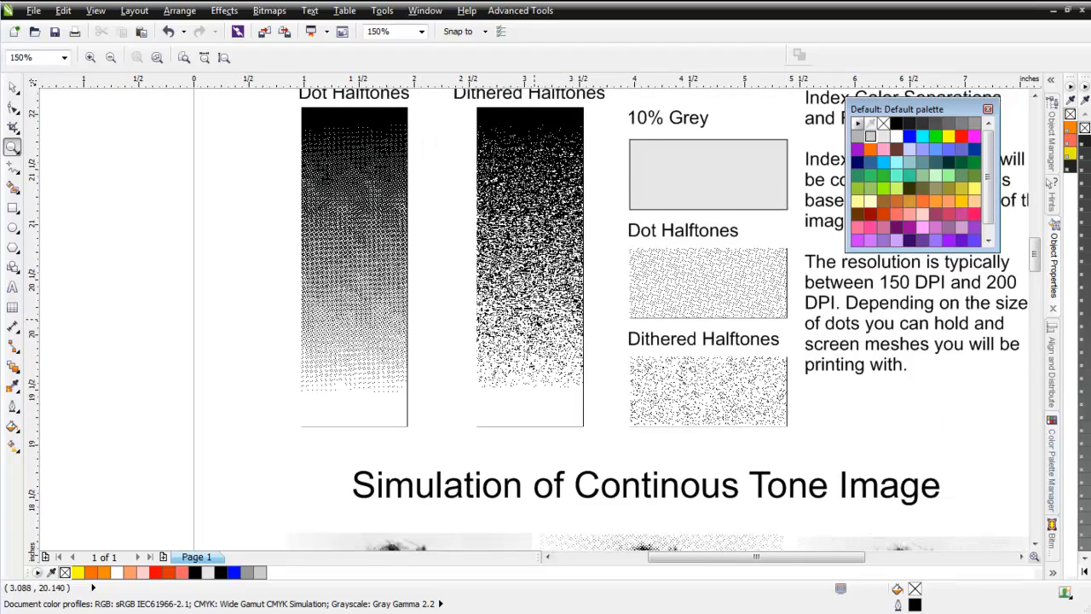
Compare the dot halftone and dithered halftone samples of the 10% grey up close.
{"action": "left_click_drag", "start_coordinate": [567, 211], "coordinate": [685, 380]}
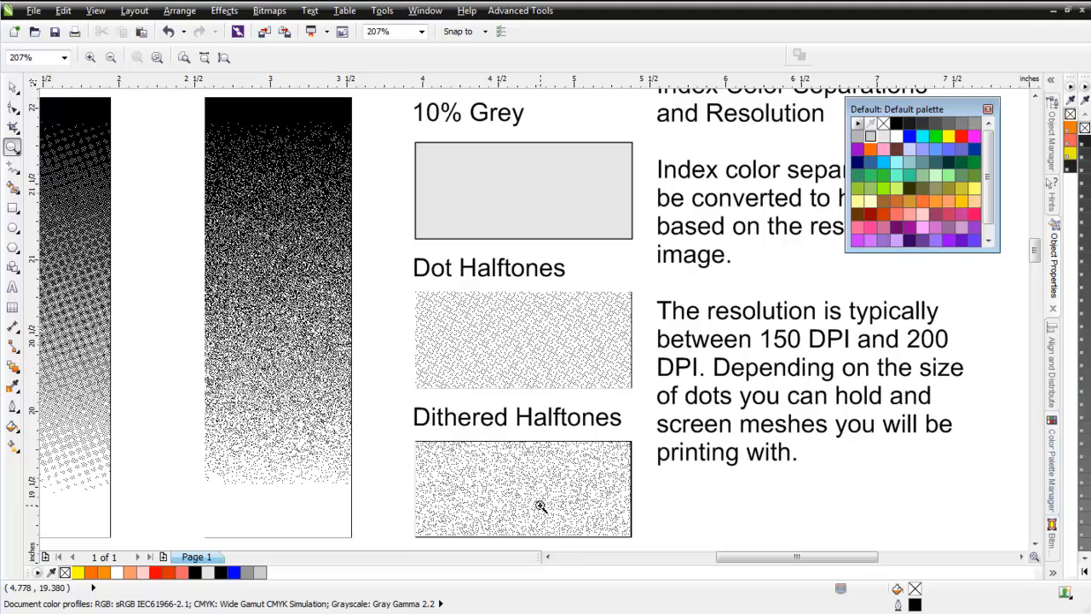
{"action": "left_click_drag", "start_coordinate": [454, 312], "coordinate": [568, 384]}
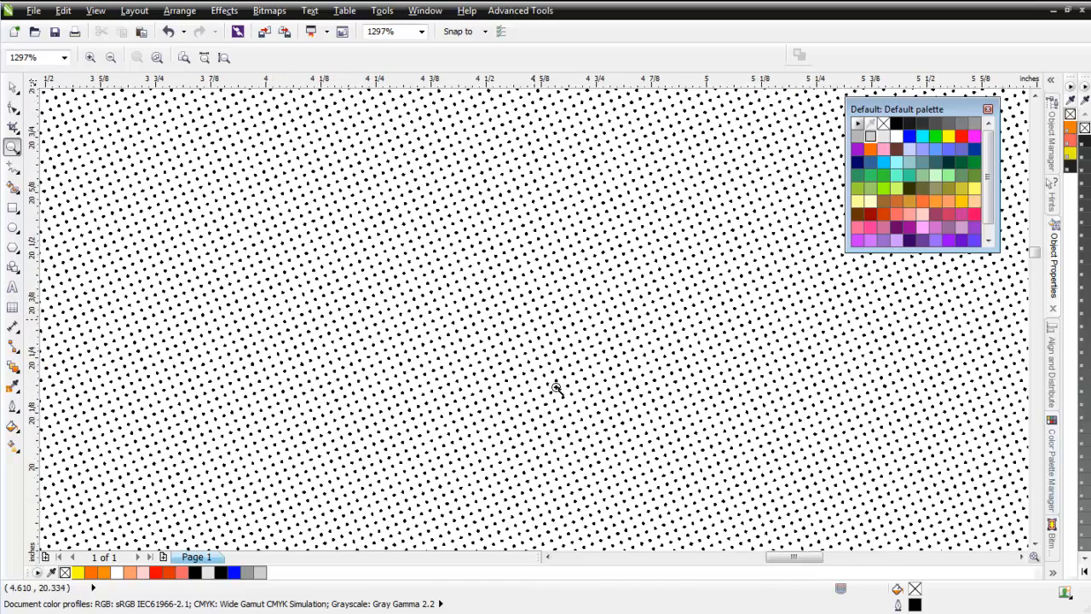
{"action": "right_click", "coordinate": [532, 319]}
{"action": "right_click", "coordinate": [532, 320]}
{"action": "left_click", "coordinate": [538, 495]}
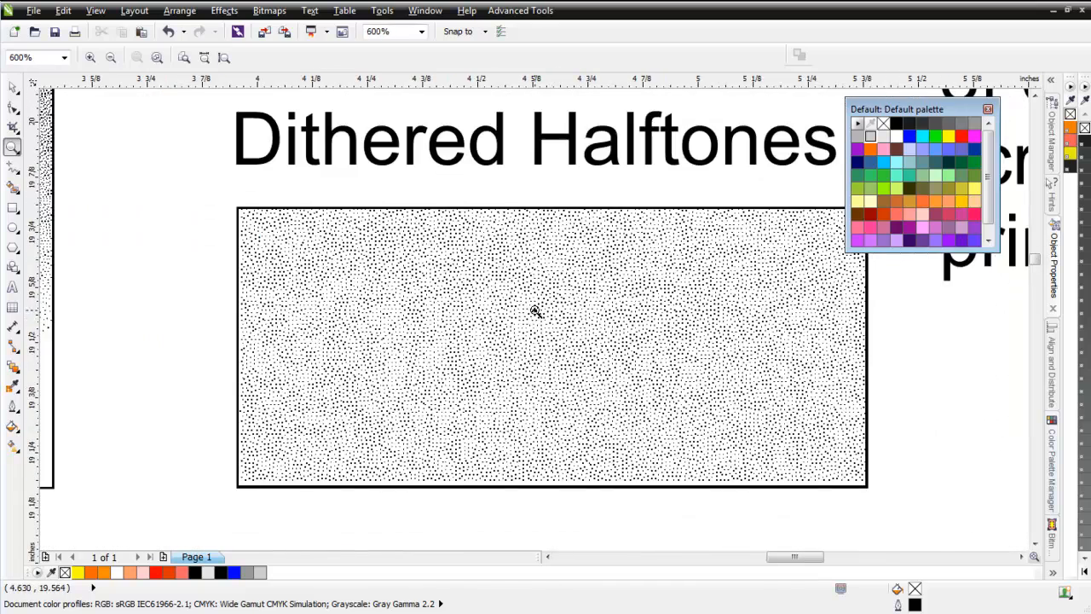
{"action": "left_click", "coordinate": [533, 318]}
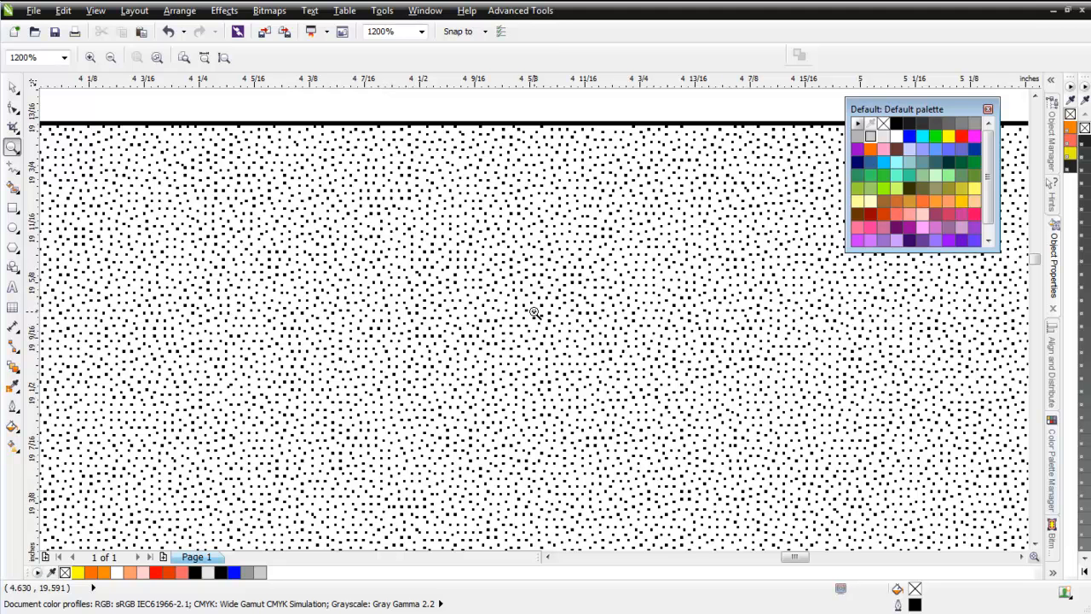
Read the note on index color separations and resolution beside the halftone samples.
{"action": "scroll", "coordinate": [533, 312], "scroll_direction": "down", "scroll_amount": 4}
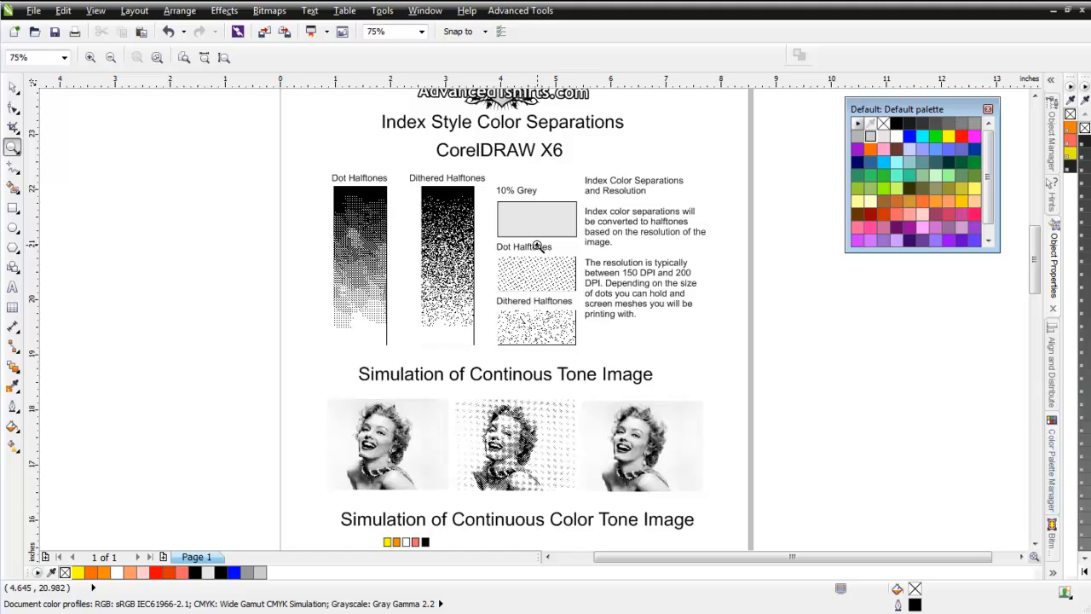
{"action": "left_click_drag", "start_coordinate": [560, 171], "coordinate": [724, 355]}
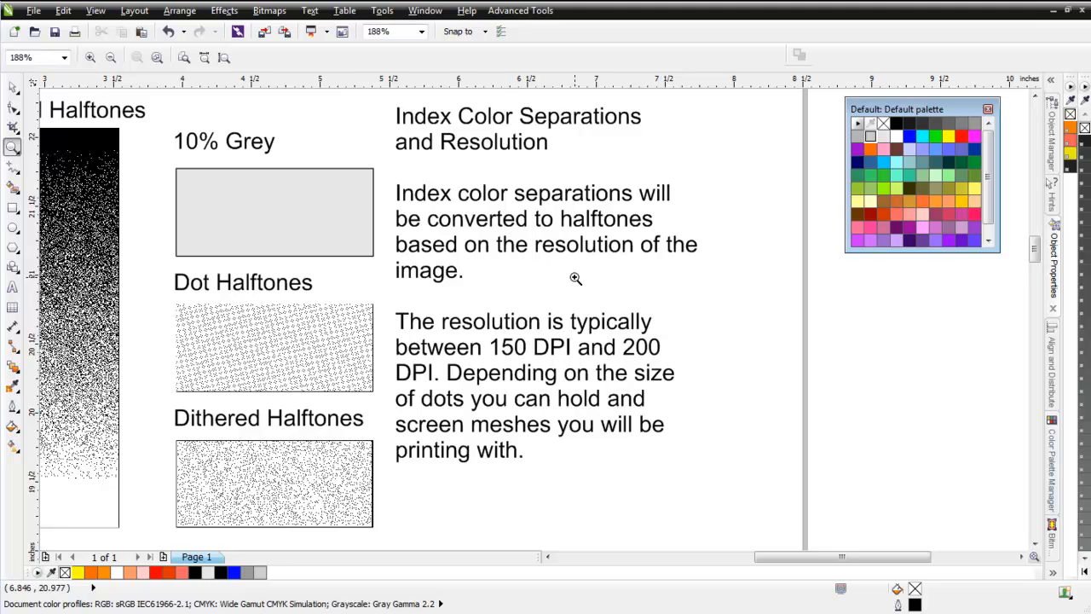
{"action": "scroll", "coordinate": [575, 278], "scroll_direction": "down", "scroll_amount": 2}
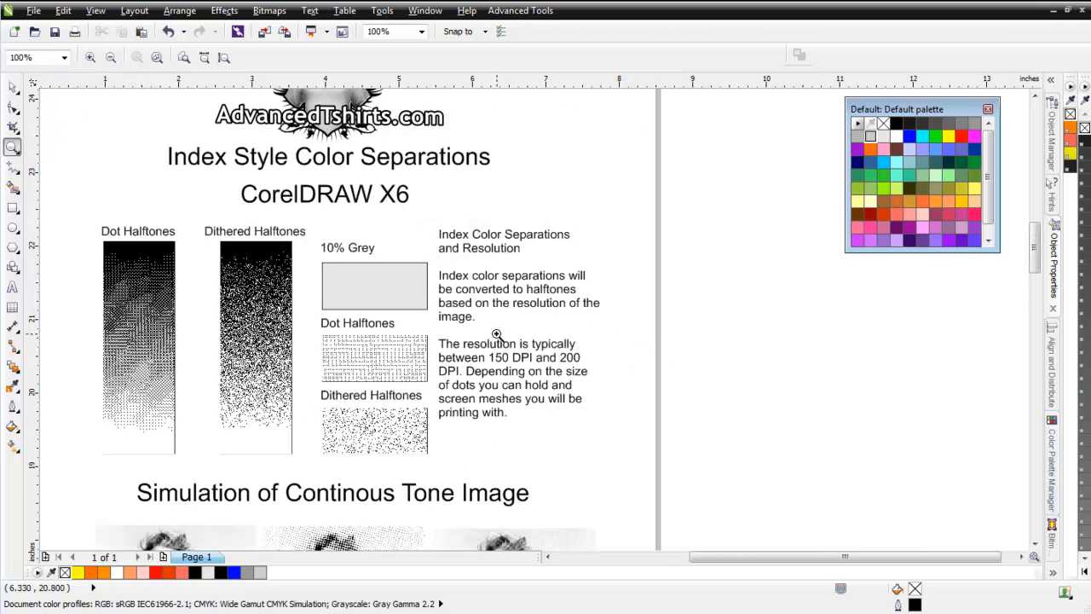
Examine the dot halftone version of the portrait in the continuous tone simulation.
{"action": "scroll", "coordinate": [500, 336], "scroll_direction": "down", "scroll_amount": 2}
{"action": "left_click_drag", "start_coordinate": [329, 385], "coordinate": [594, 495]}
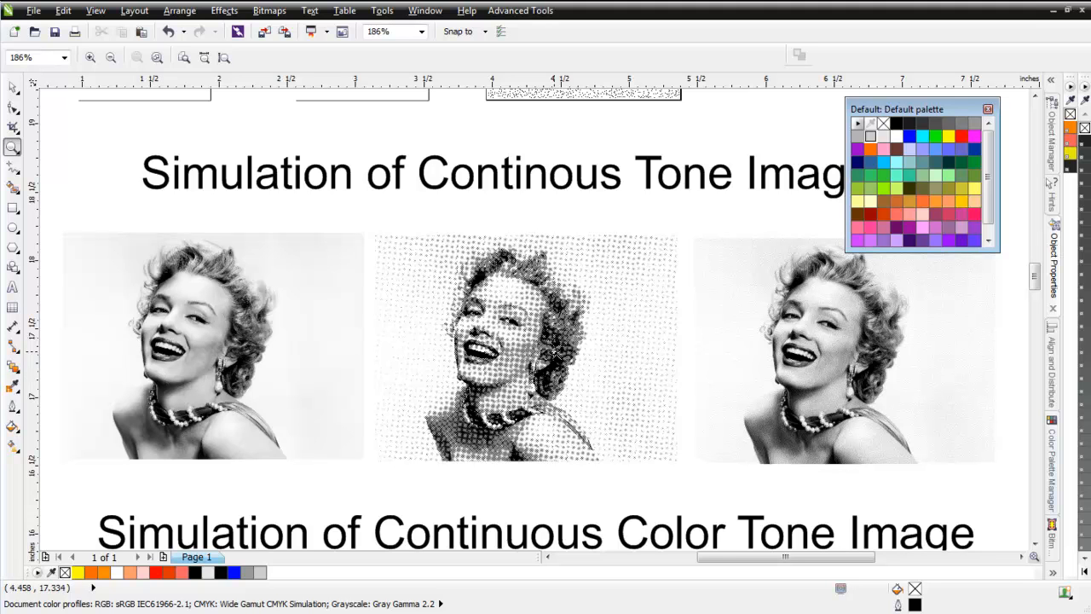
{"action": "left_click_drag", "start_coordinate": [434, 294], "coordinate": [511, 365]}
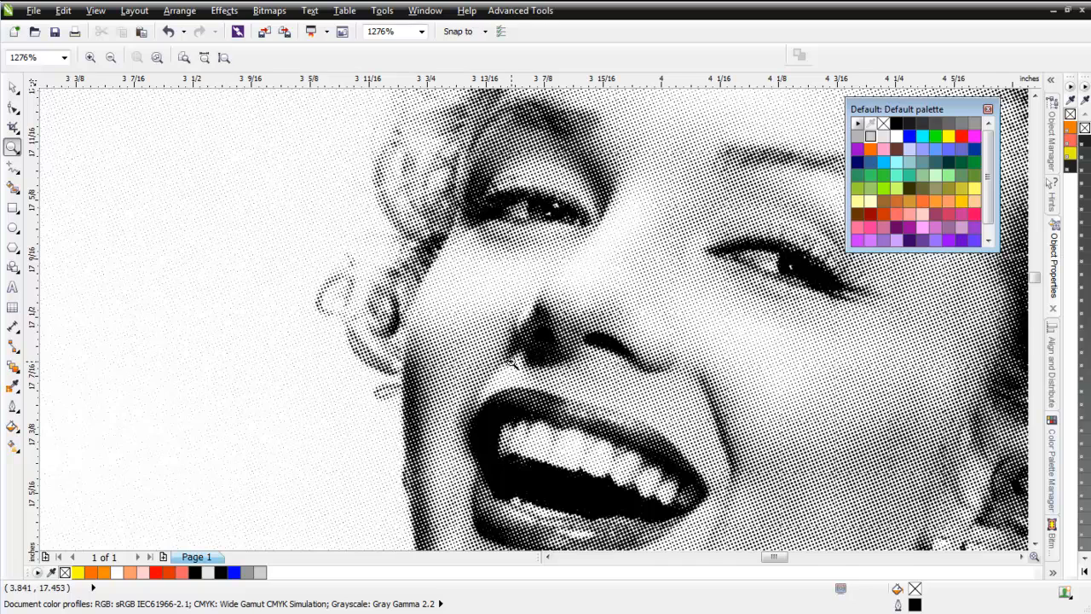
{"action": "right_click", "coordinate": [513, 362]}
{"action": "right_click", "coordinate": [532, 319]}
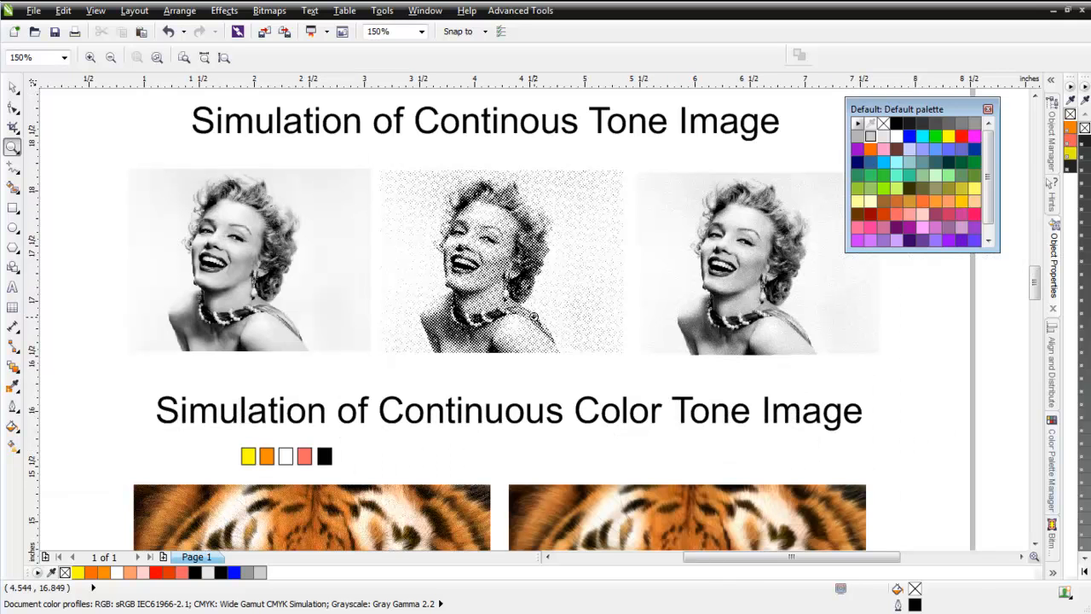
{"action": "right_click", "coordinate": [695, 463]}
Examine the dithered halftone version of the portrait in the continuous tone simulation.
{"action": "left_click_drag", "start_coordinate": [710, 213], "coordinate": [808, 273]}
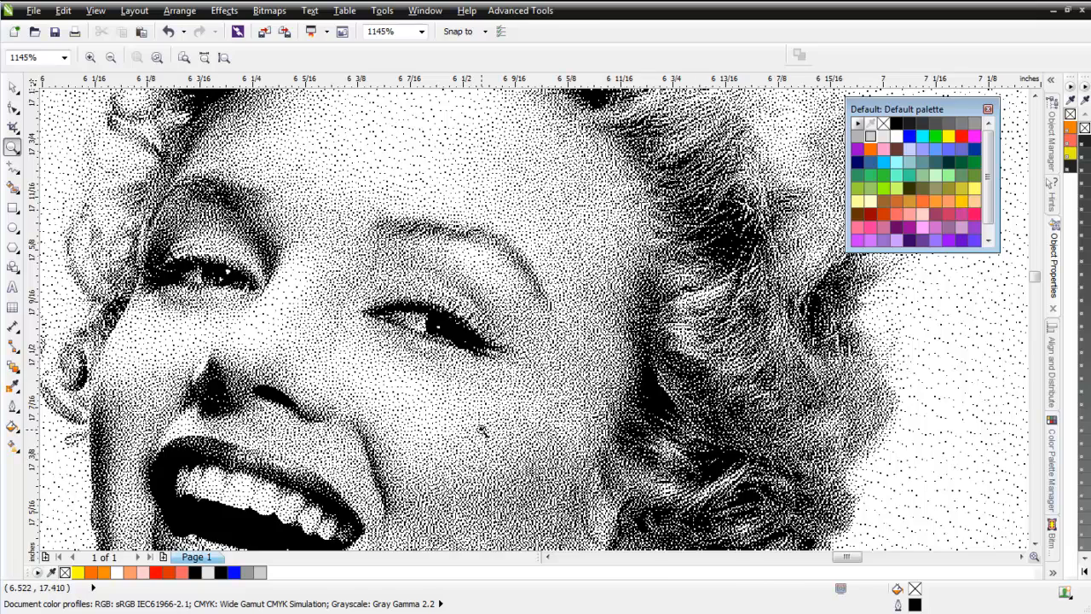
{"action": "scroll", "coordinate": [483, 429], "scroll_direction": "down", "scroll_amount": 2}
{"action": "scroll", "coordinate": [482, 430], "scroll_direction": "down", "scroll_amount": 1}
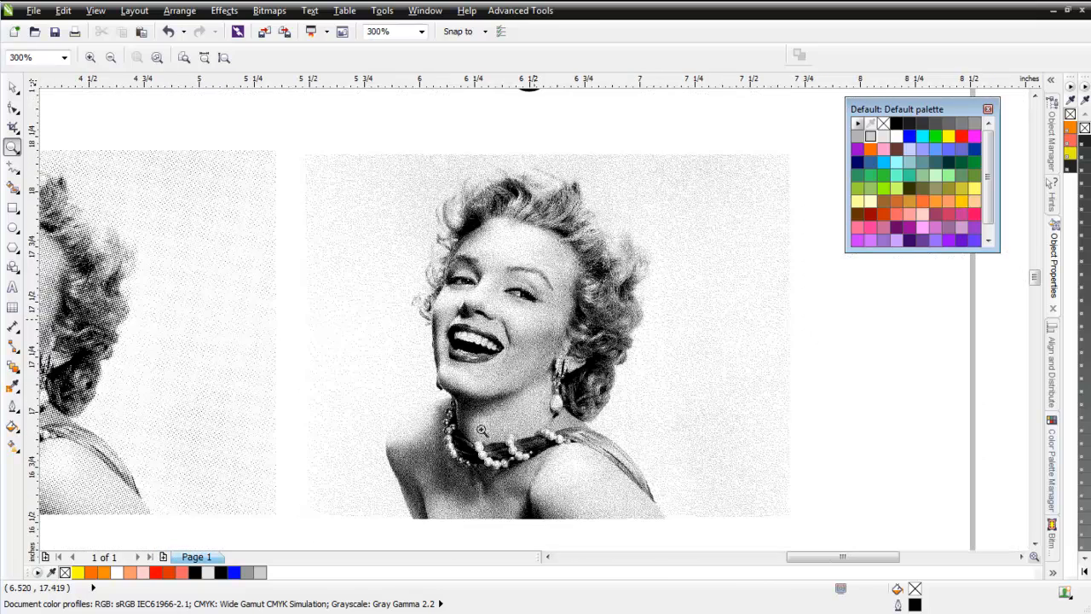
{"action": "scroll", "coordinate": [531, 322], "scroll_direction": "down", "scroll_amount": 1}
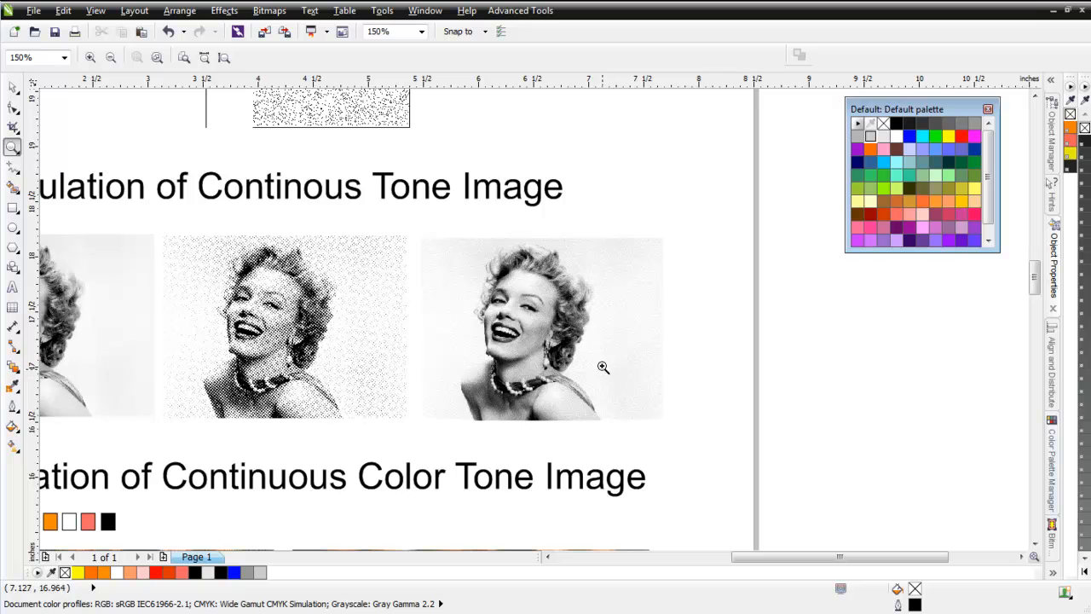
Examine the index-separated tiger image up close and compare it with the continuous color tiger beside it.
{"action": "scroll", "coordinate": [592, 386], "scroll_direction": "down", "scroll_amount": 1}
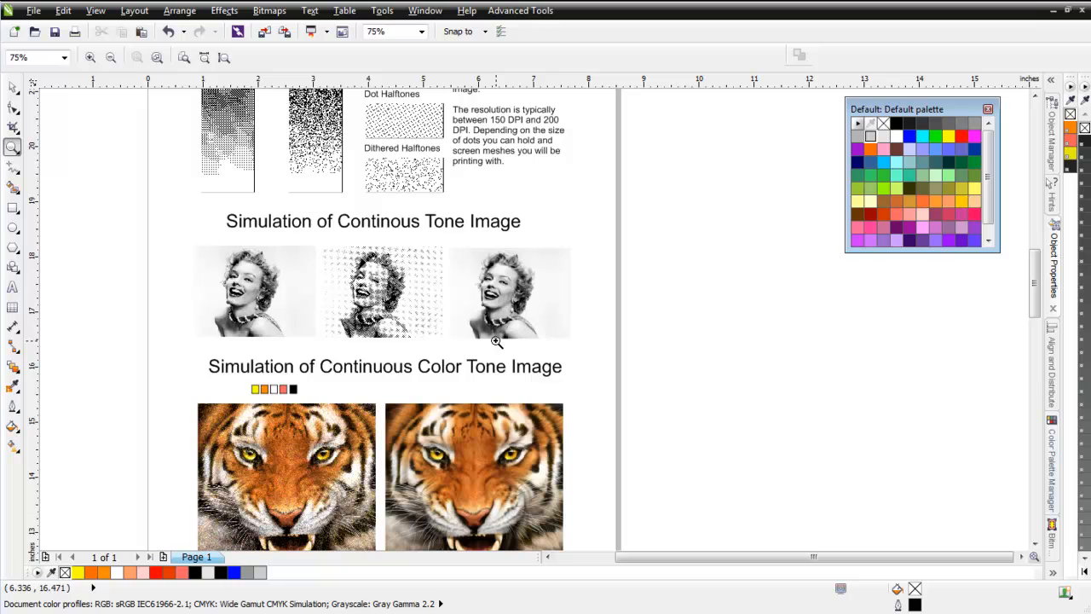
{"action": "left_click_drag", "start_coordinate": [223, 412], "coordinate": [358, 502]}
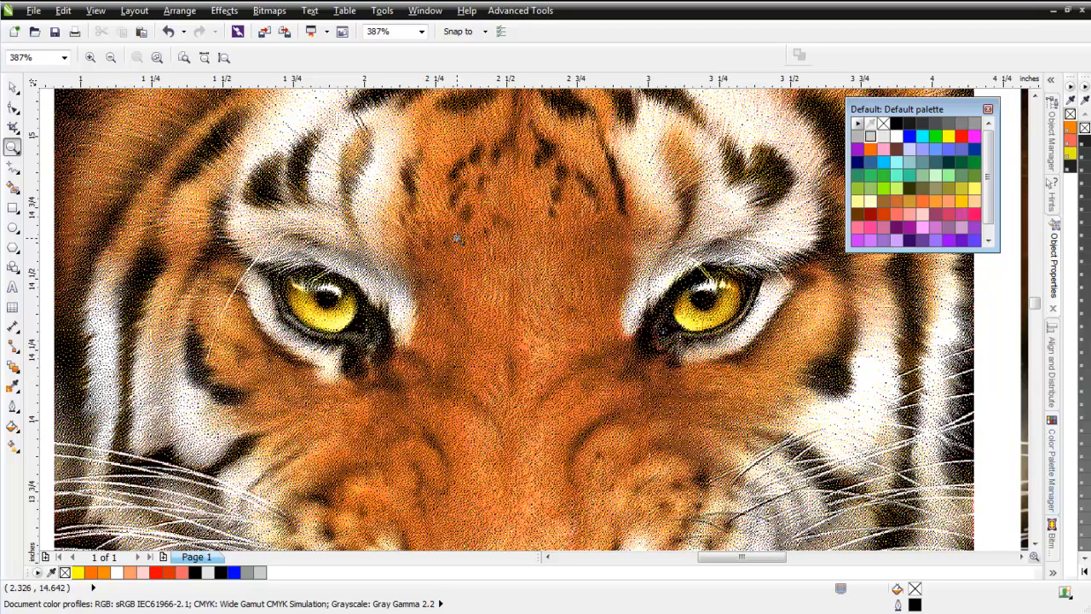
{"action": "right_click", "coordinate": [586, 358]}
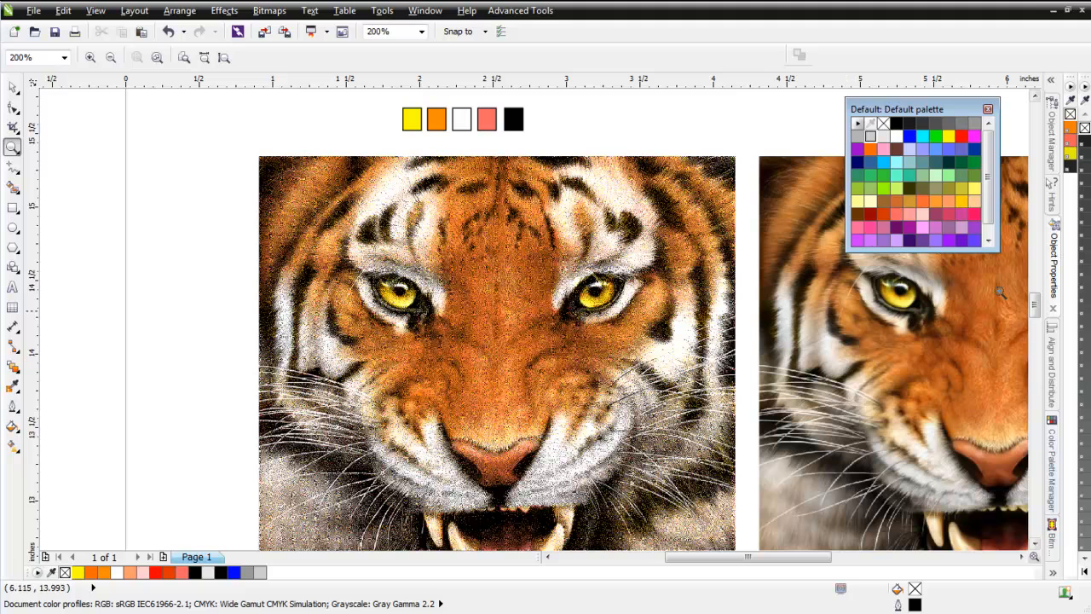
{"action": "right_click", "coordinate": [550, 333]}
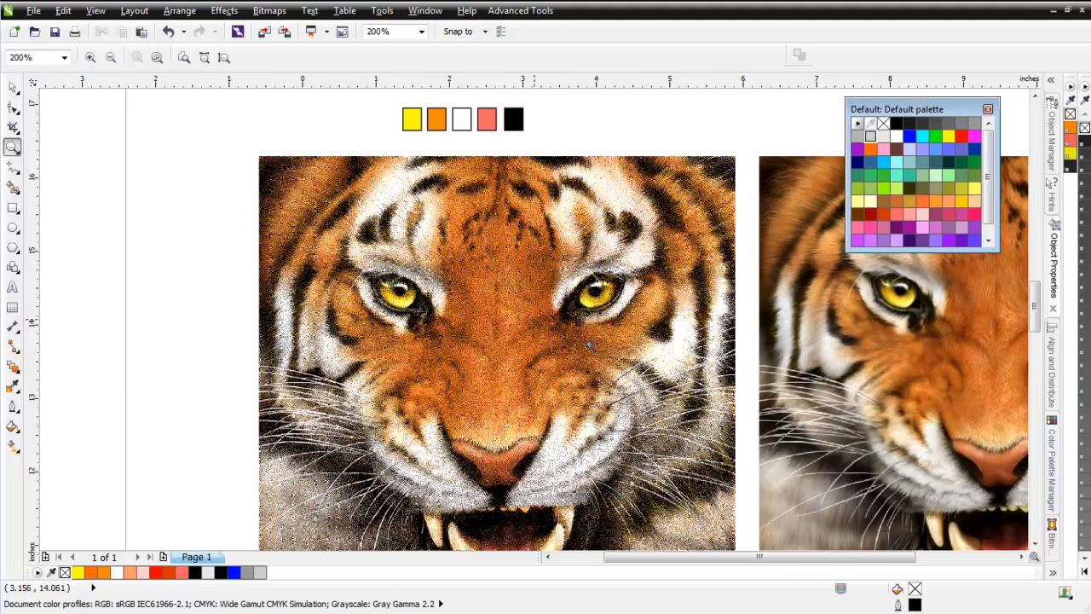
{"action": "right_click", "coordinate": [538, 318]}
{"action": "left_click", "coordinate": [540, 315]}
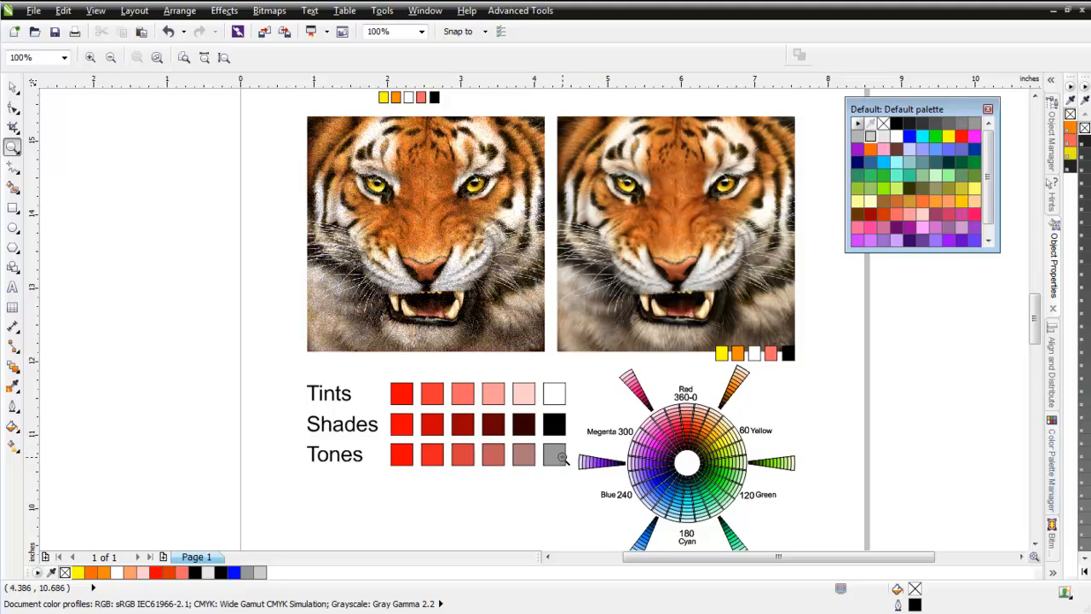
Recolor the first swatch of the Tints row to blue (R:0 G:0 B:255).
{"action": "left_click", "coordinate": [13, 87]}
{"action": "left_click", "coordinate": [409, 401]}
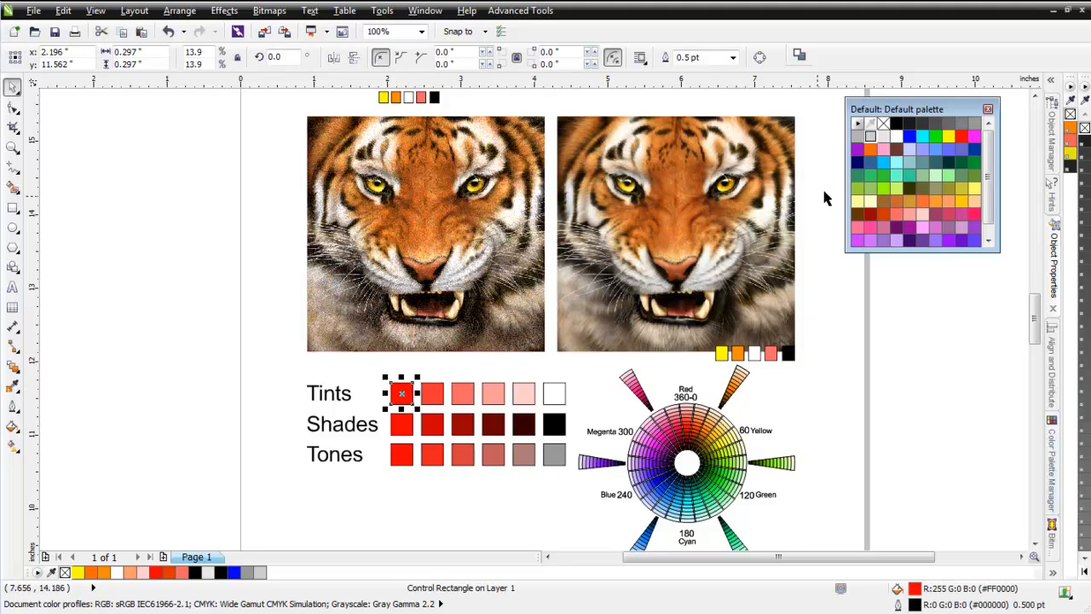
{"action": "left_click", "coordinate": [909, 136]}
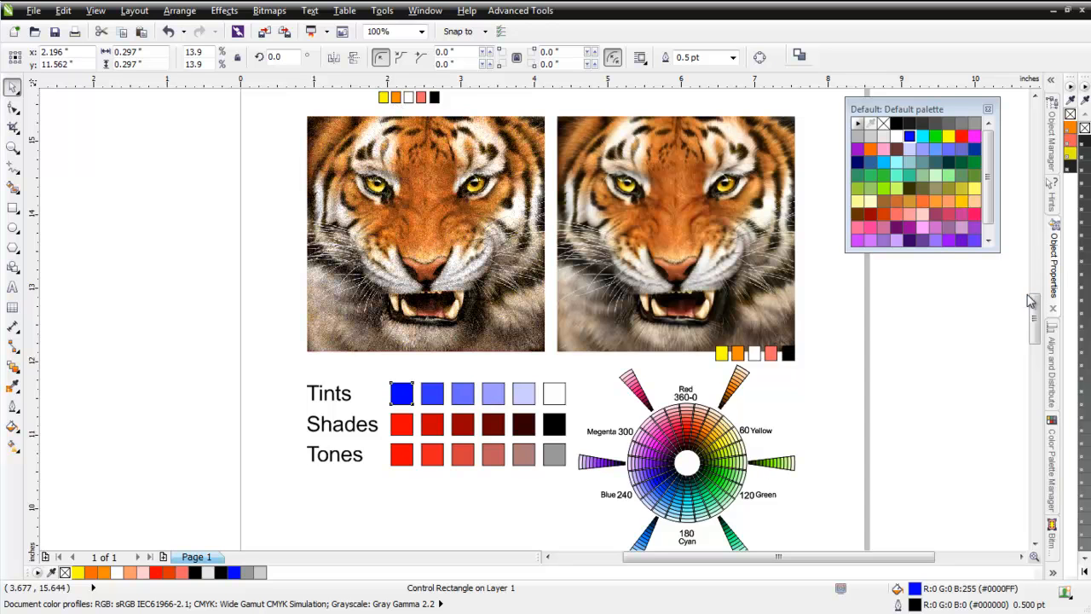
Examine the index-separated middle eagle image up close and compare it with the eagle images on either side.
{"action": "left_click_drag", "start_coordinate": [1035, 301], "coordinate": [1037, 336]}
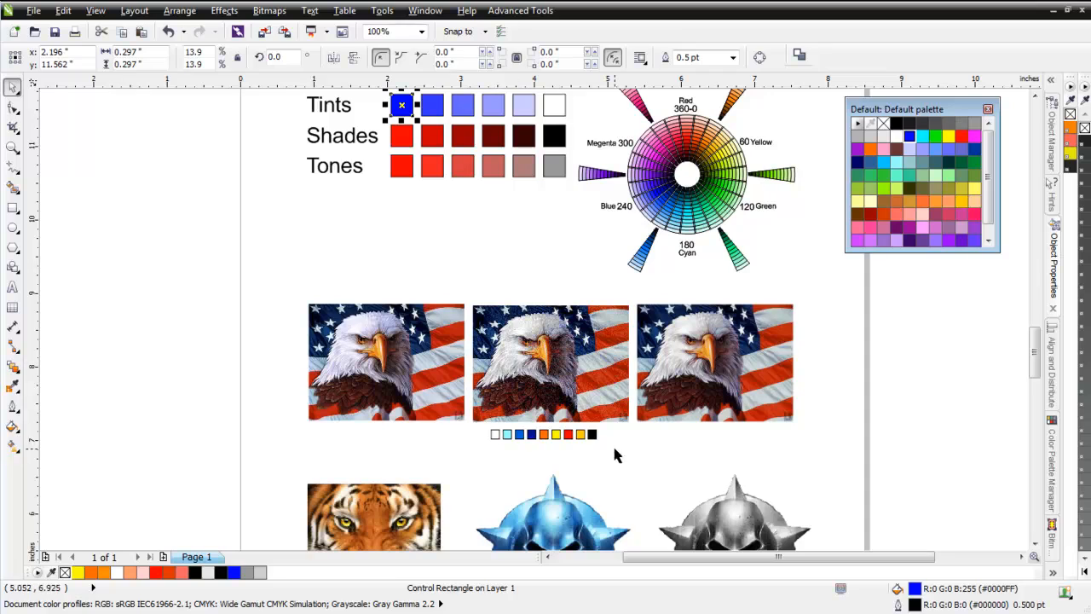
{"action": "left_click", "coordinate": [527, 381]}
{"action": "scroll", "coordinate": [530, 318], "scroll_direction": "up", "scroll_amount": 1}
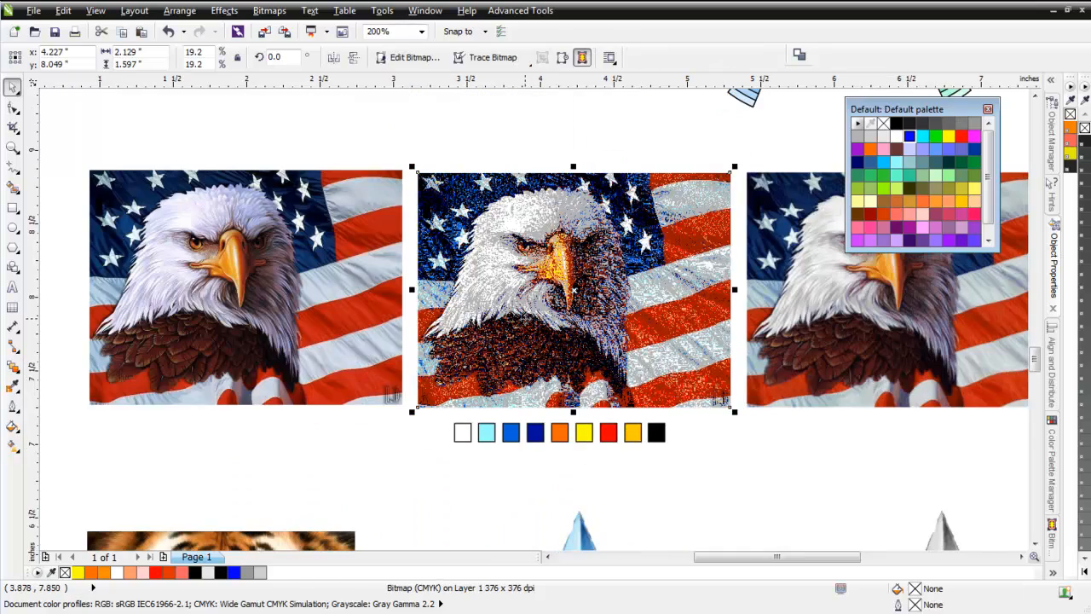
{"action": "scroll", "coordinate": [506, 348], "scroll_direction": "up", "scroll_amount": 1}
{"action": "scroll", "coordinate": [506, 351], "scroll_direction": "up", "scroll_amount": 1}
{"action": "scroll", "coordinate": [534, 320], "scroll_direction": "up", "scroll_amount": 1}
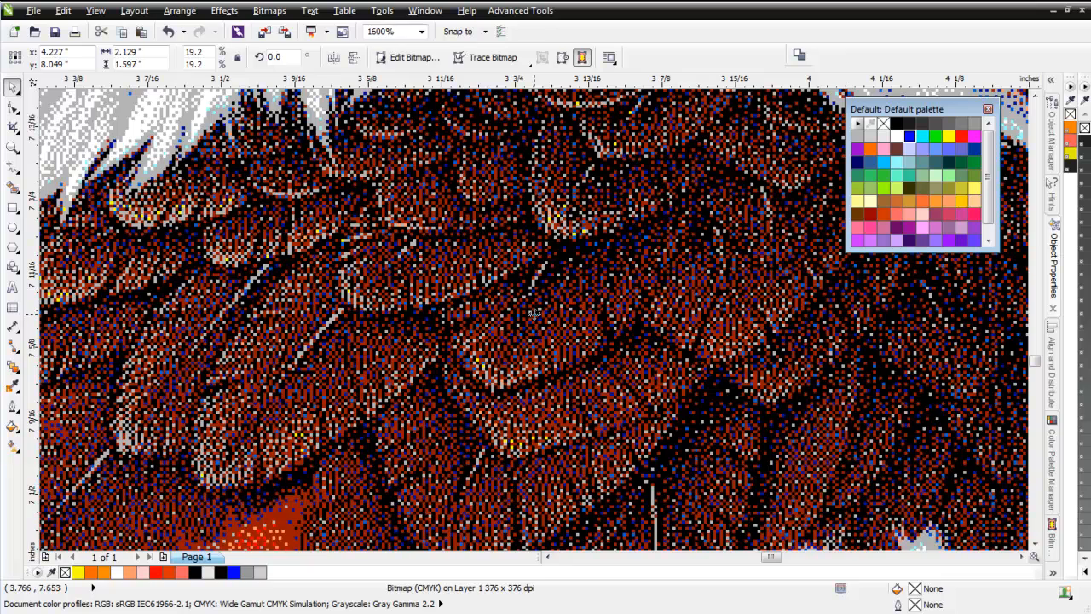
{"action": "scroll", "coordinate": [534, 314], "scroll_direction": "down", "scroll_amount": 4}
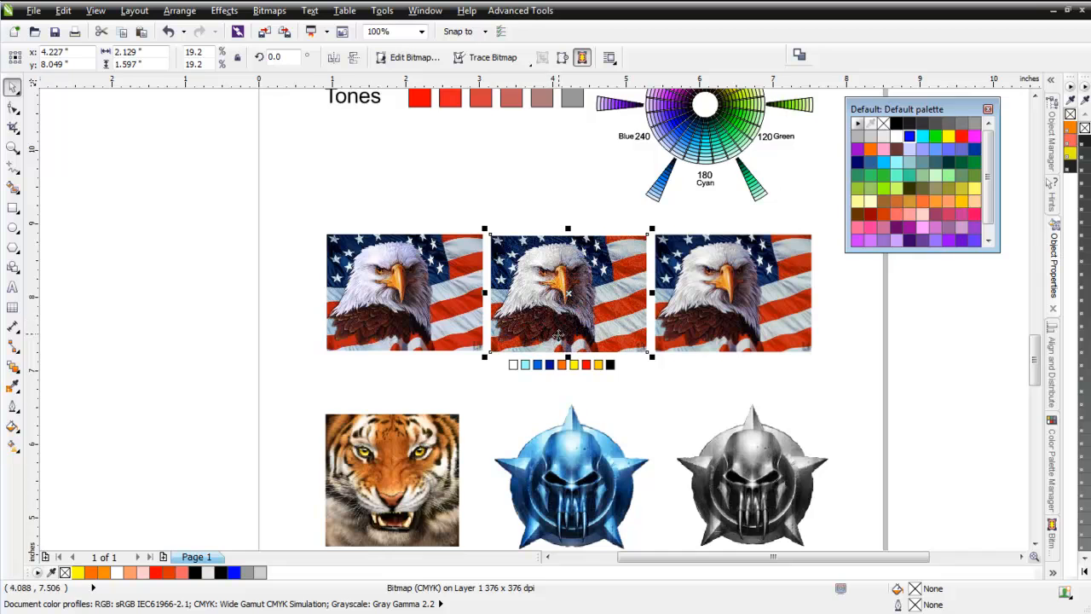
{"action": "scroll", "coordinate": [541, 319], "scroll_direction": "down", "scroll_amount": 2}
{"action": "scroll", "coordinate": [537, 322], "scroll_direction": "up", "scroll_amount": 1}
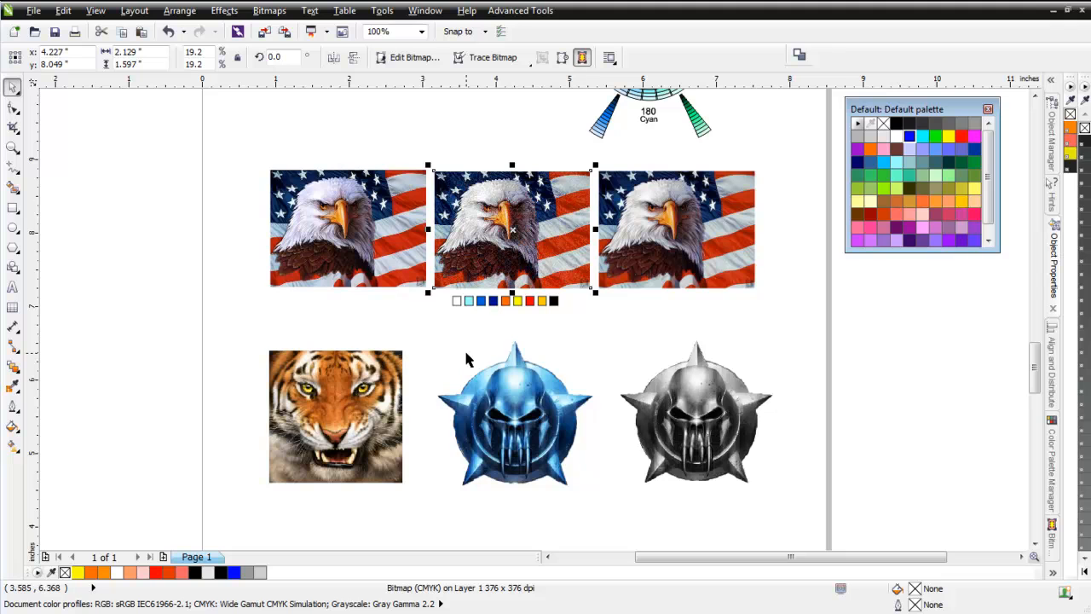
Place a copy of the grayscale skull emblem in the empty area below the blue skull emblem.
{"action": "left_click", "coordinate": [639, 390]}
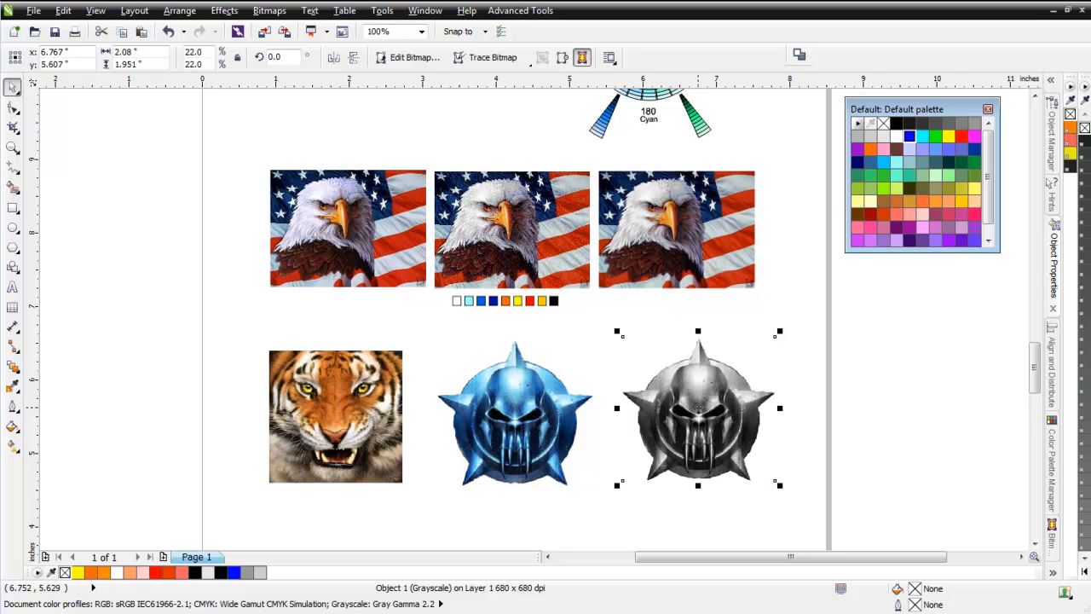
{"action": "scroll", "coordinate": [695, 406], "scroll_direction": "down", "scroll_amount": 1}
{"action": "left_click_drag", "start_coordinate": [541, 332], "coordinate": [440, 432]}
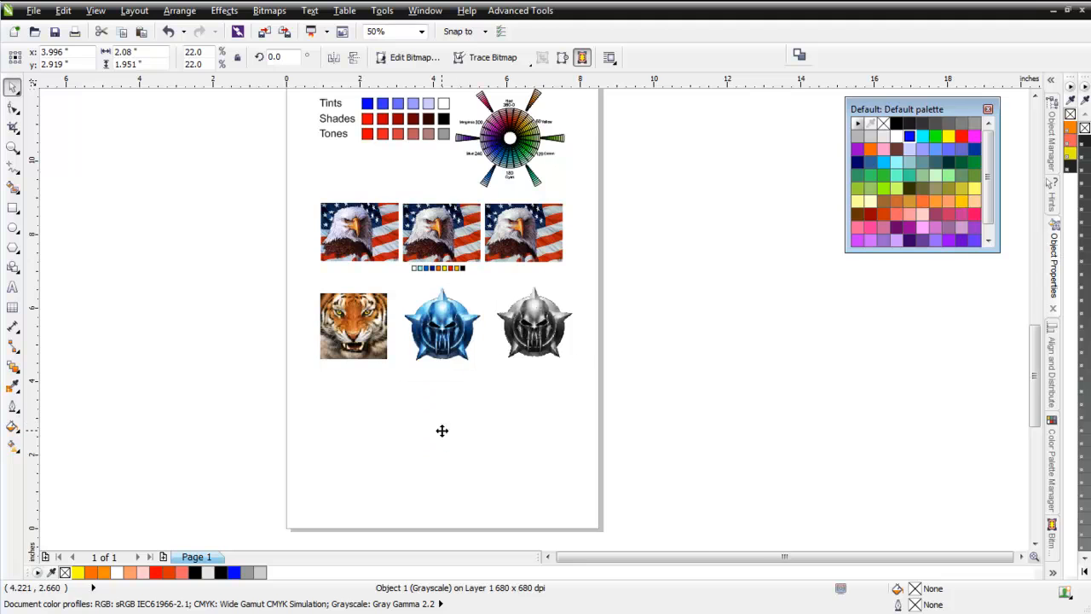
{"action": "scroll", "coordinate": [444, 426], "scroll_direction": "up", "scroll_amount": 2}
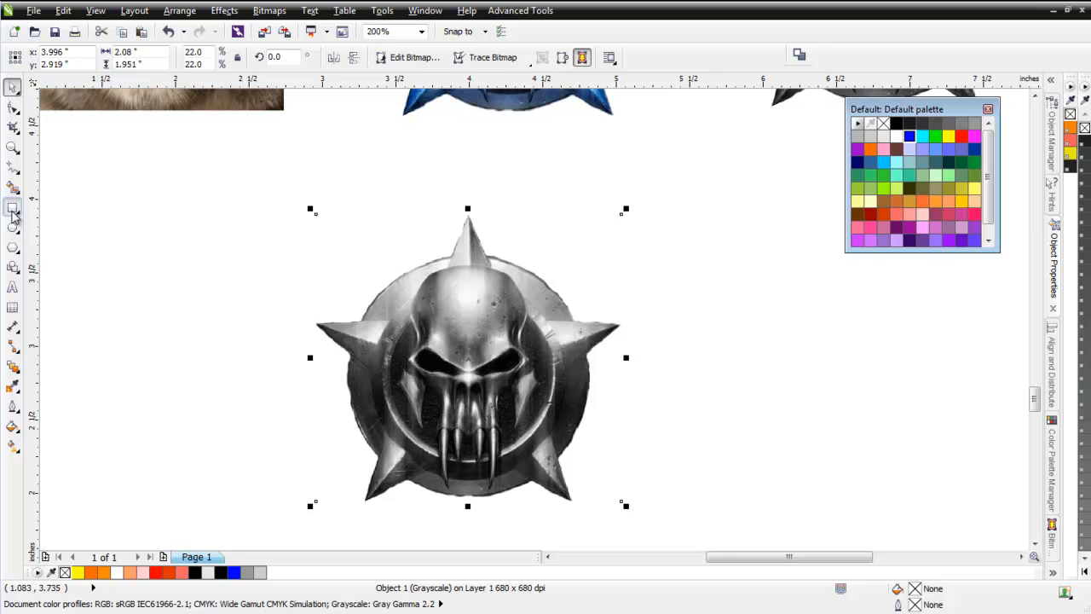
Draw a rectangle about 0.25 by 0.26 inches to the right of the copied skull emblem and fill it black.
{"action": "left_click", "coordinate": [13, 209]}
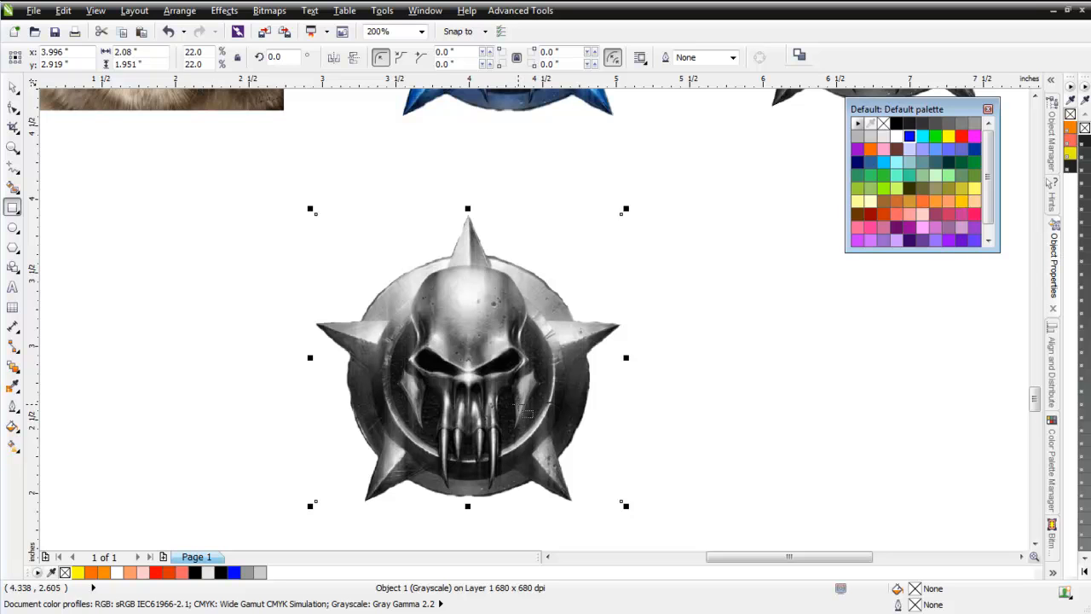
{"action": "scroll", "coordinate": [522, 409], "scroll_direction": "up", "scroll_amount": 2}
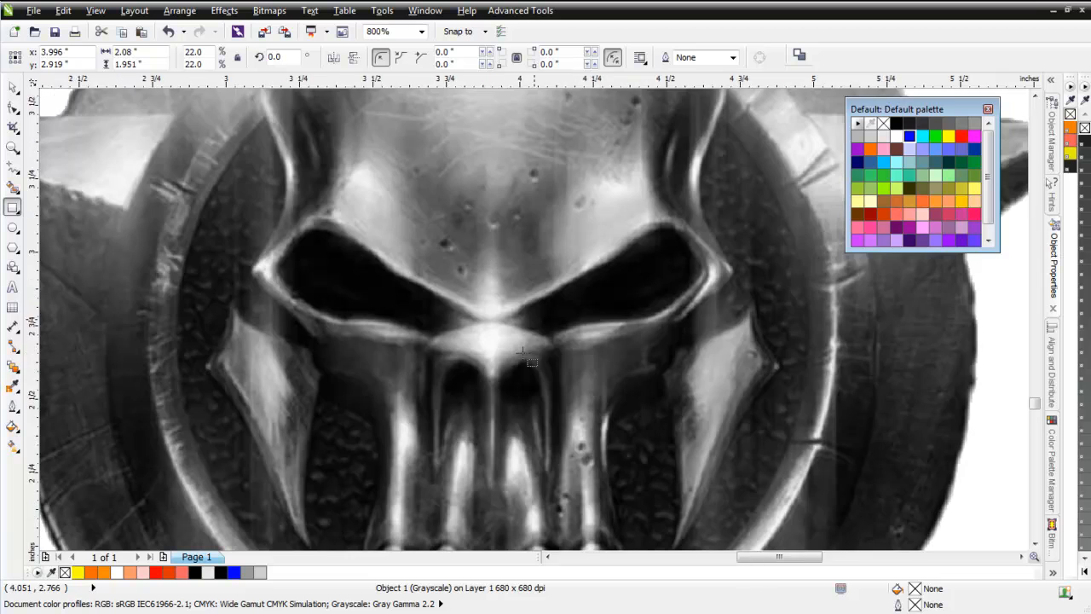
{"action": "scroll", "coordinate": [522, 350], "scroll_direction": "down", "scroll_amount": 2}
{"action": "left_click_drag", "start_coordinate": [738, 337], "coordinate": [775, 371]}
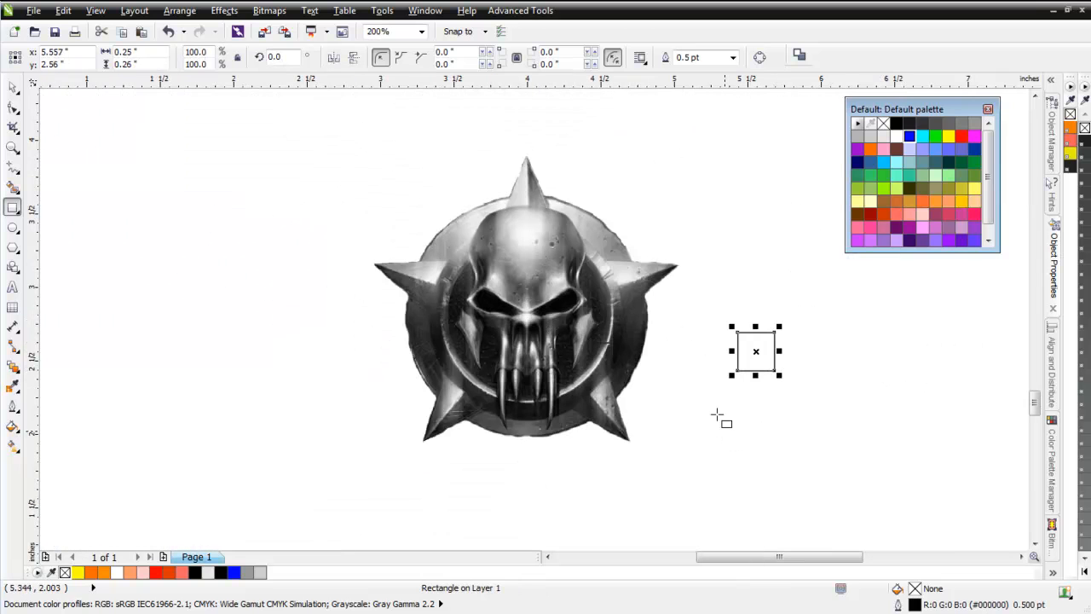
{"action": "left_click", "coordinate": [896, 124]}
Duplicate the black square twice to the right at equal spacing to make a row of three swatches.
{"action": "left_click", "coordinate": [13, 87]}
{"action": "left_click_drag", "start_coordinate": [770, 361], "coordinate": [816, 364]}
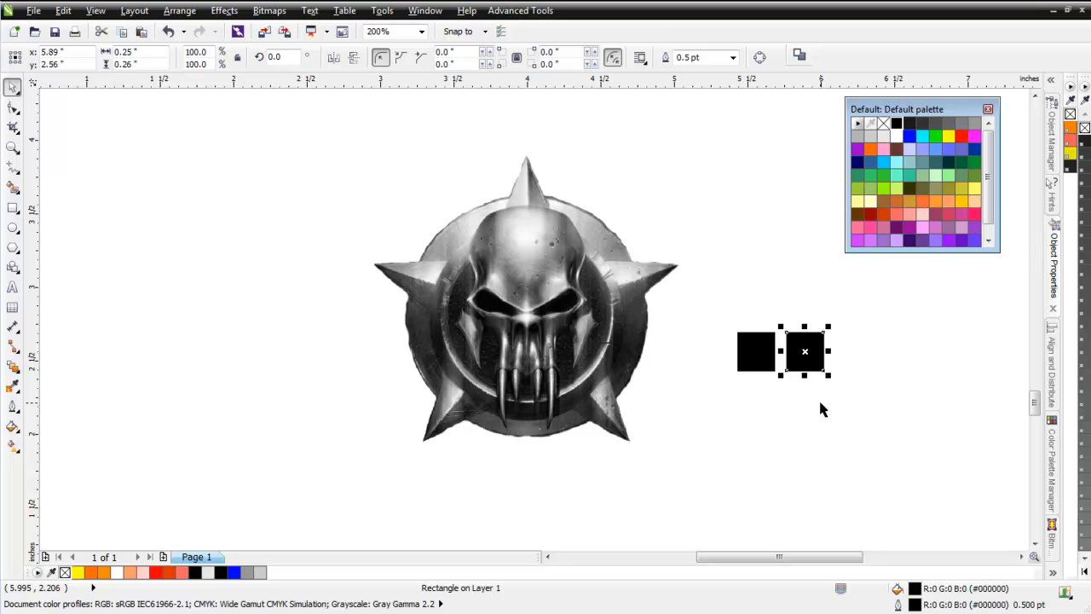
{"action": "key", "text": "ctrl+r"}
{"action": "left_click", "coordinate": [856, 418]}
Fill the third swatch white and the middle swatch medium gray (R:128 G:128 B:128).
{"action": "left_click", "coordinate": [849, 358]}
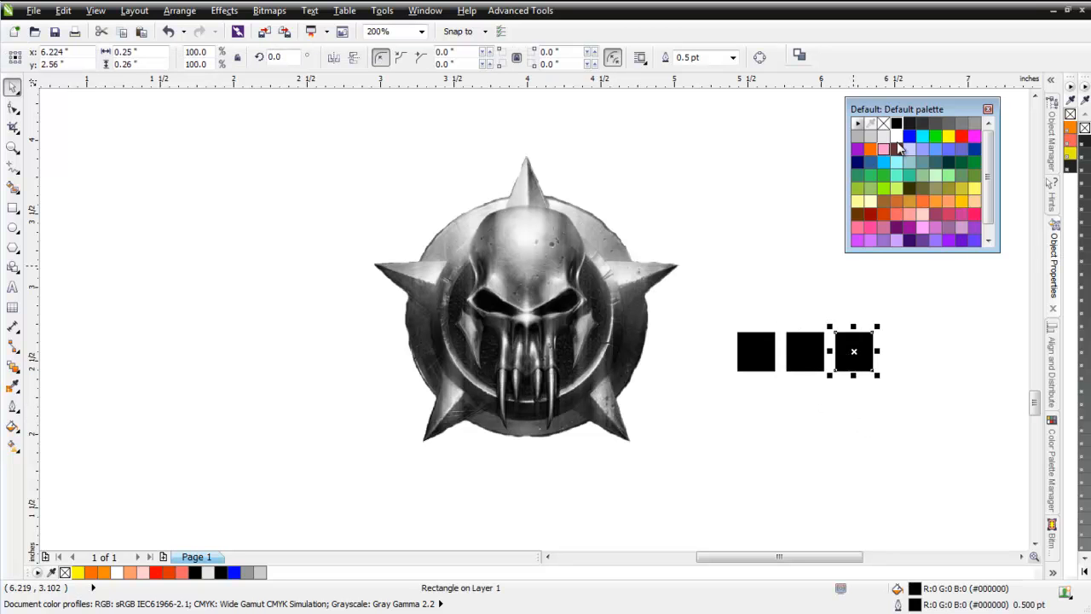
{"action": "left_click", "coordinate": [896, 138]}
{"action": "left_click", "coordinate": [815, 354]}
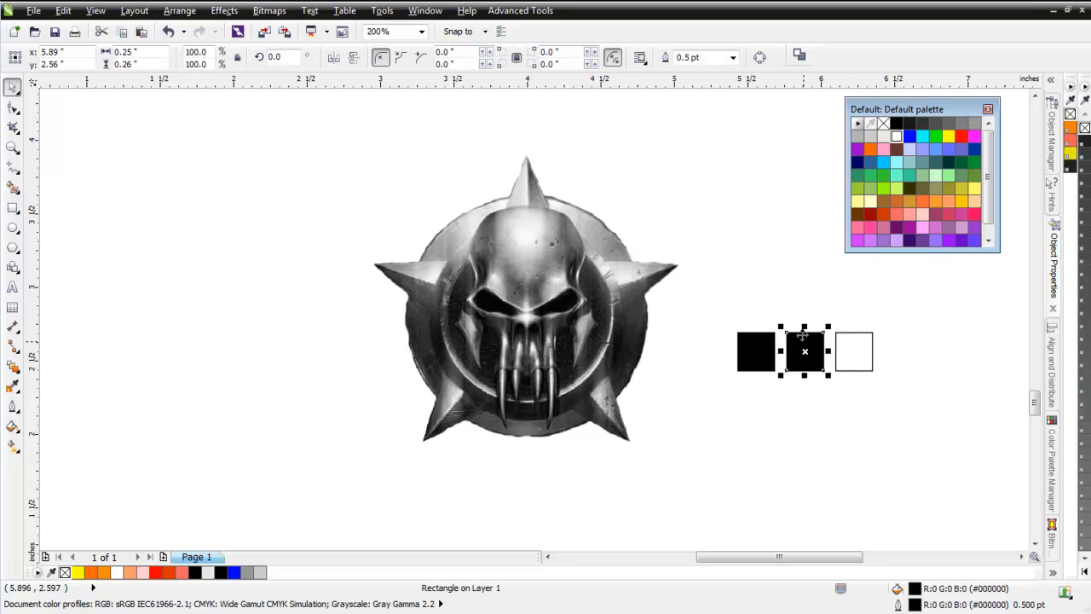
{"action": "left_click", "coordinate": [974, 125]}
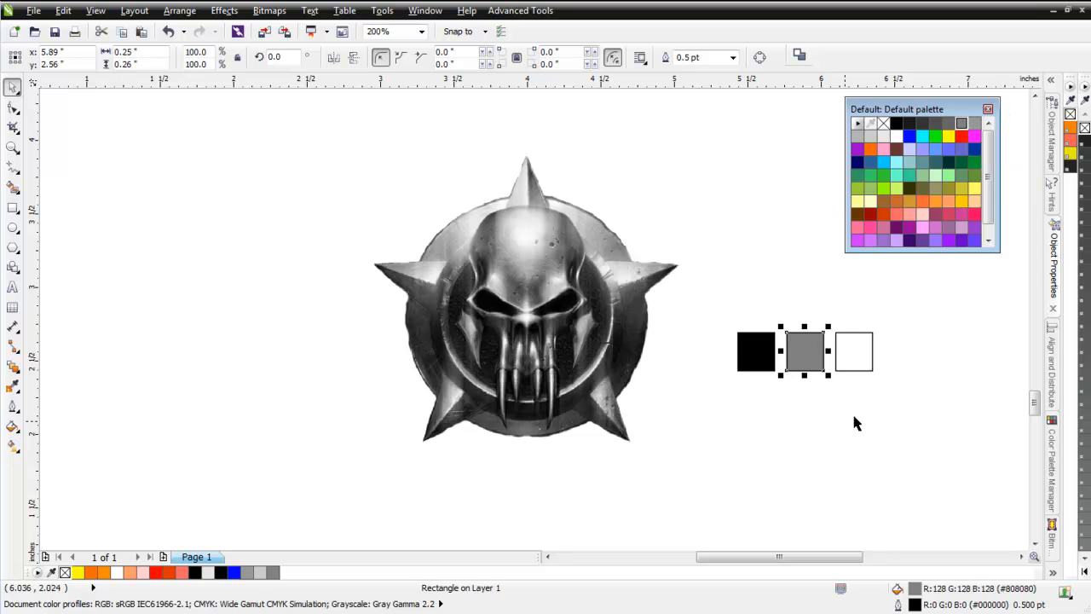
{"action": "left_click", "coordinate": [852, 419]}
Copy the three-swatch row below itself and extend the copy to four swatches with a second gray before the white.
{"action": "left_click_drag", "start_coordinate": [899, 301], "coordinate": [733, 405]}
{"action": "left_click", "coordinate": [734, 405]}
{"action": "left_click_drag", "start_coordinate": [930, 295], "coordinate": [712, 404]}
{"action": "left_click_drag", "start_coordinate": [803, 376], "coordinate": [905, 408]}
{"action": "left_click", "coordinate": [857, 467]}
{"action": "left_click", "coordinate": [855, 405]}
{"action": "left_click_drag", "start_coordinate": [817, 410], "coordinate": [857, 417]}
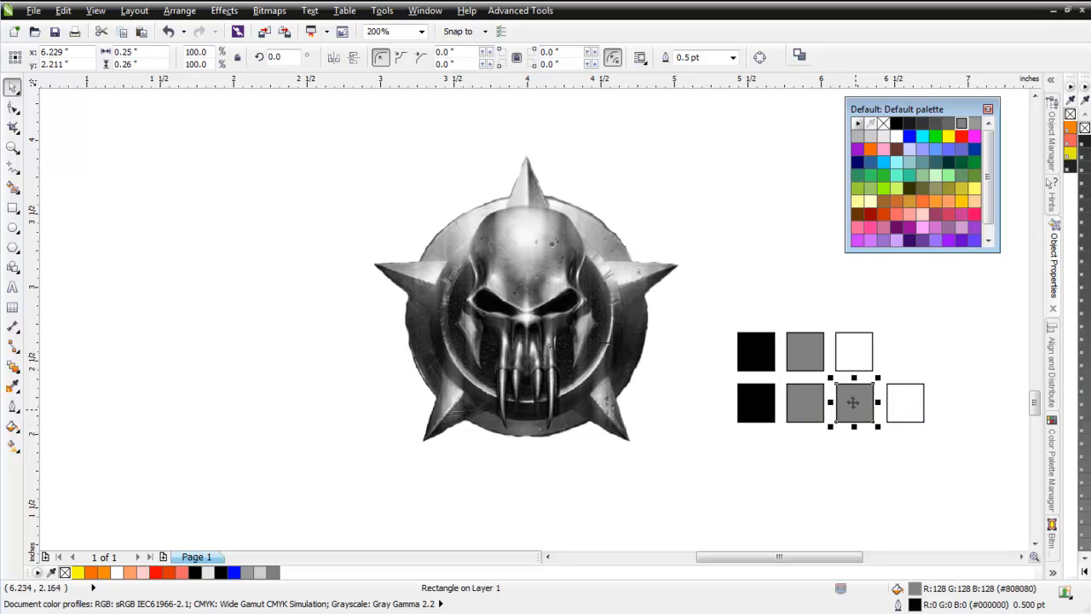
Fill the lower row's third swatch with light gray (R:179 G:179 B:179) and its second swatch with 60% Black.
{"action": "left_click", "coordinate": [858, 136]}
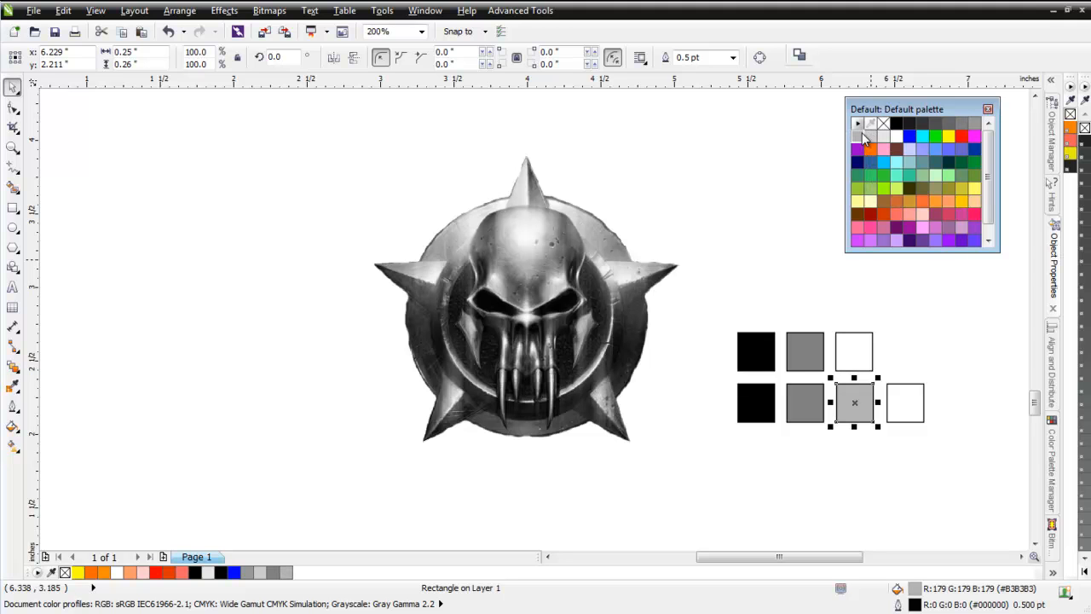
{"action": "left_click", "coordinate": [814, 395]}
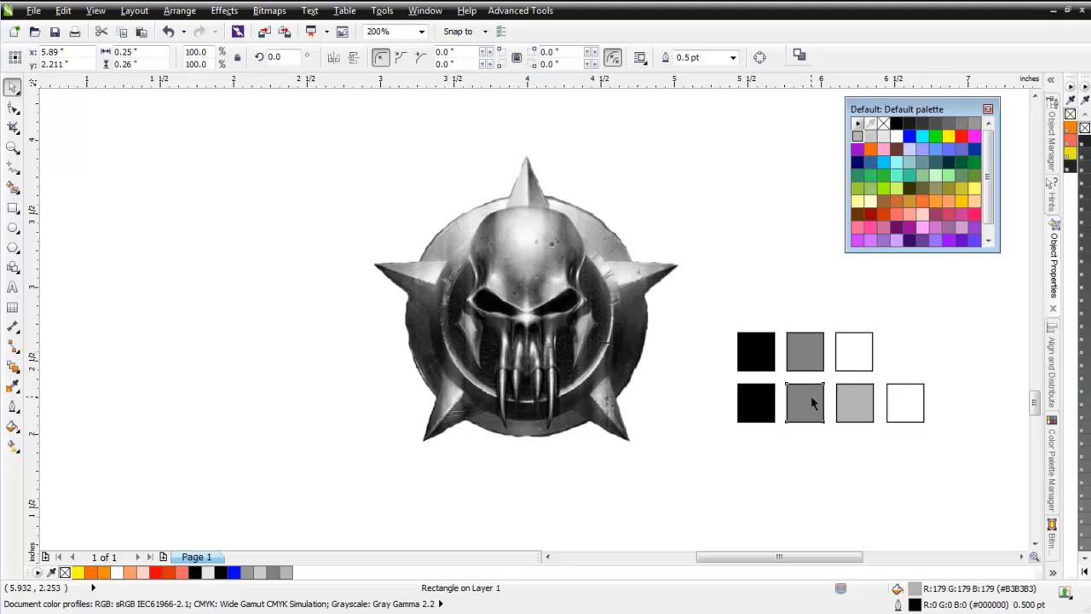
{"action": "left_click", "coordinate": [949, 126]}
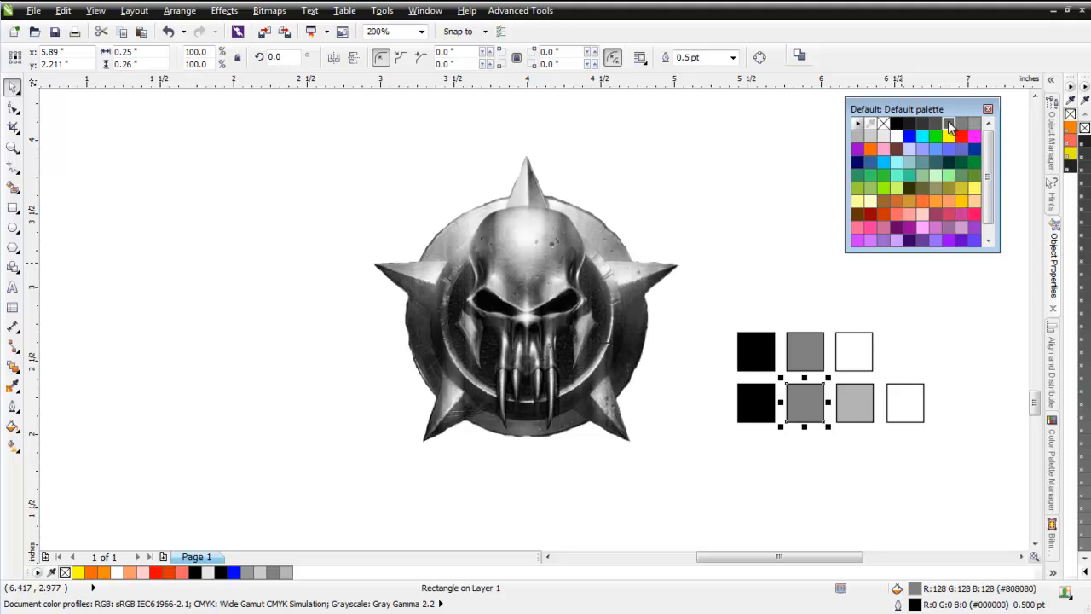
{"action": "left_click", "coordinate": [865, 489]}
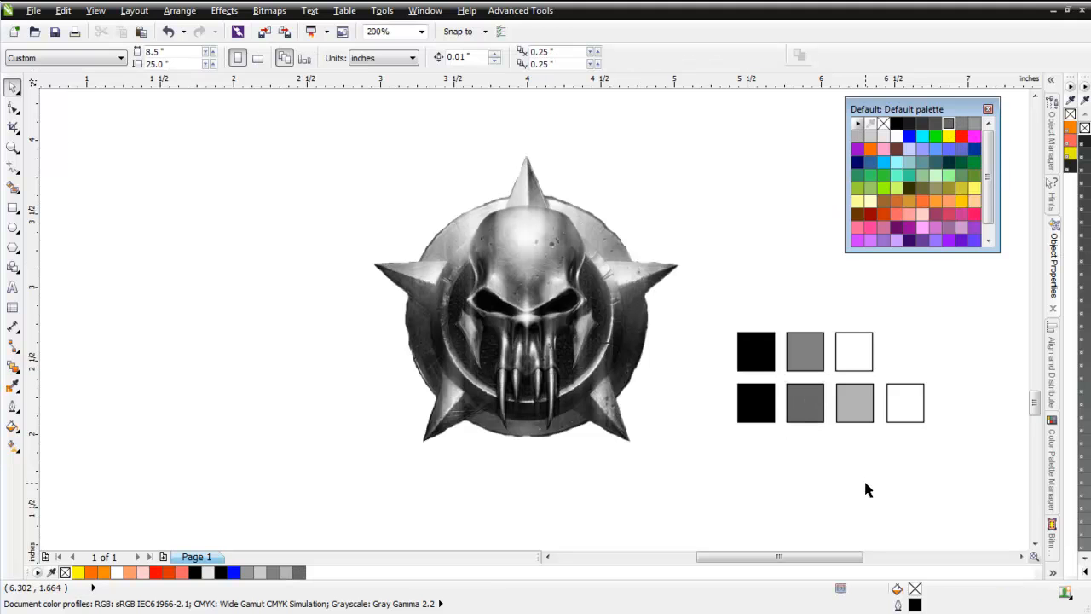
Copy the three-swatch row above itself and fill the copy's middle swatch with light gray (R:179 G:179 B:179).
{"action": "left_click", "coordinate": [514, 280]}
{"action": "scroll", "coordinate": [523, 290], "scroll_direction": "up", "scroll_amount": 2}
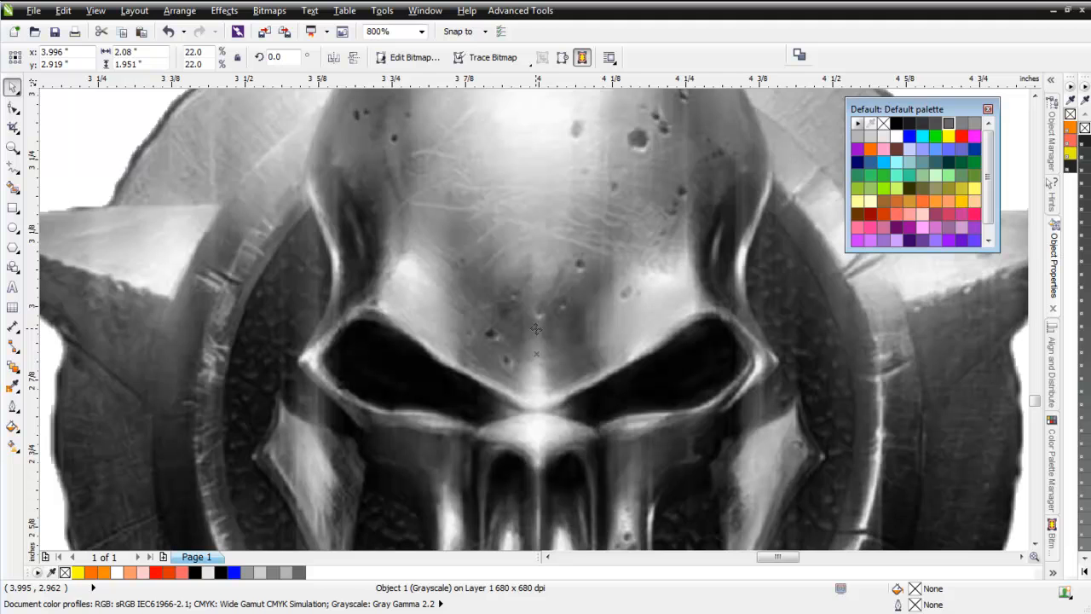
{"action": "scroll", "coordinate": [535, 329], "scroll_direction": "down", "scroll_amount": 1}
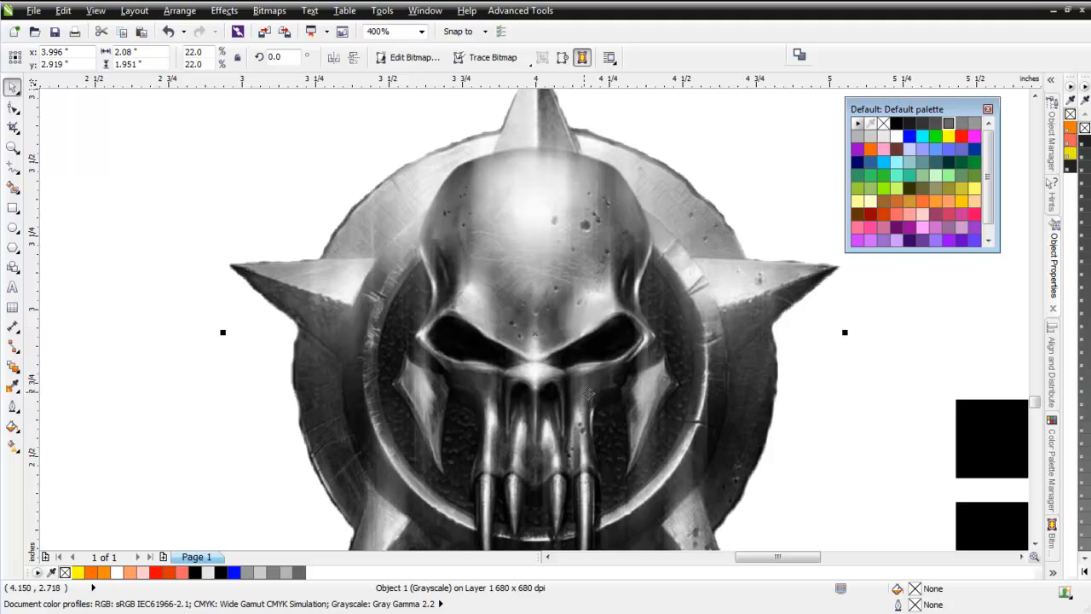
{"action": "scroll", "coordinate": [596, 394], "scroll_direction": "down", "scroll_amount": 1}
{"action": "left_click", "coordinate": [810, 424]}
{"action": "left_click_drag", "start_coordinate": [687, 290], "coordinate": [867, 381]}
{"action": "left_click_drag", "start_coordinate": [780, 353], "coordinate": [773, 303]}
{"action": "left_click", "coordinate": [773, 290]}
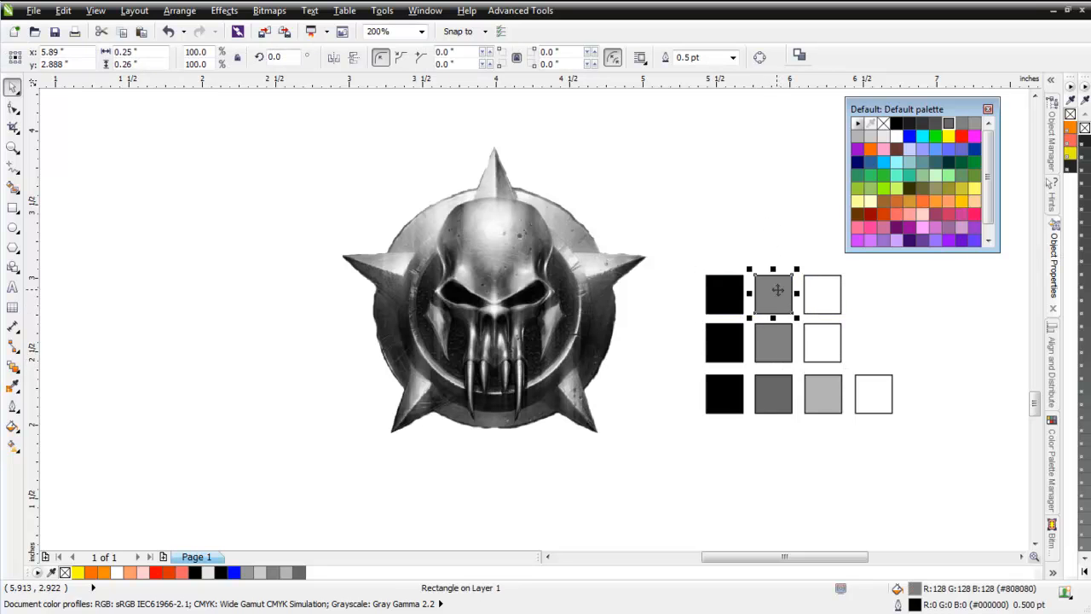
{"action": "left_click", "coordinate": [858, 136]}
{"action": "left_click", "coordinate": [803, 501]}
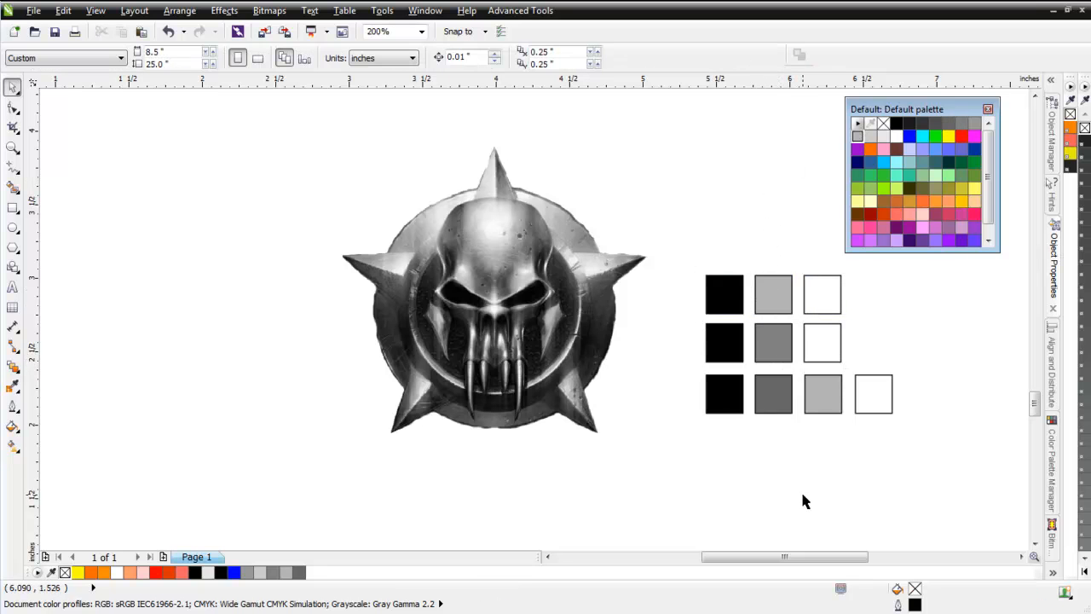
Select the three swatches of the uppermost row and open the Color Palette Manager.
{"action": "left_click", "coordinate": [536, 305]}
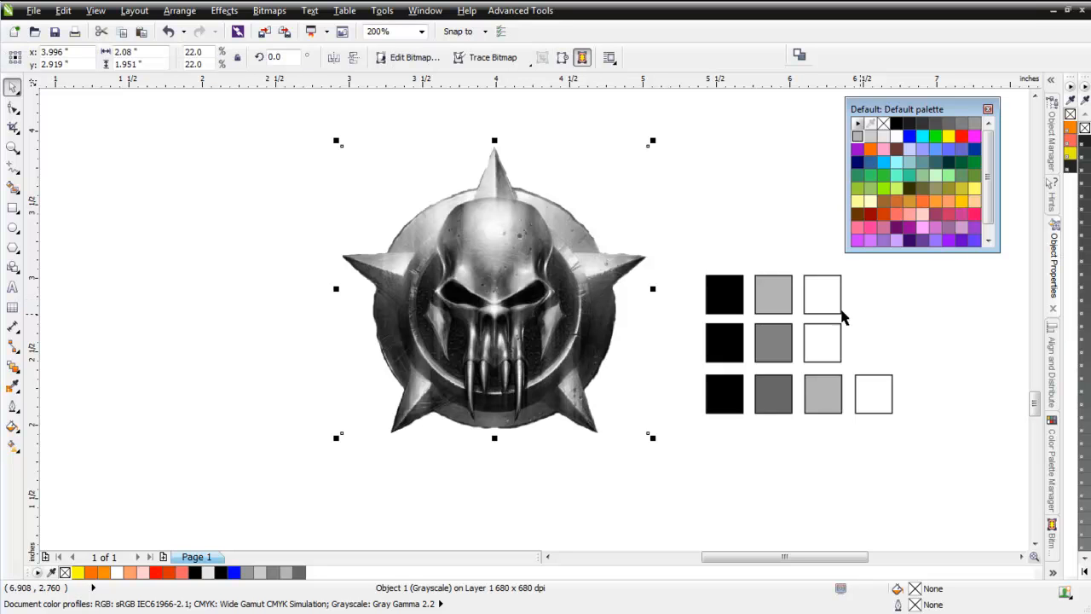
{"action": "left_click_drag", "start_coordinate": [696, 250], "coordinate": [856, 334]}
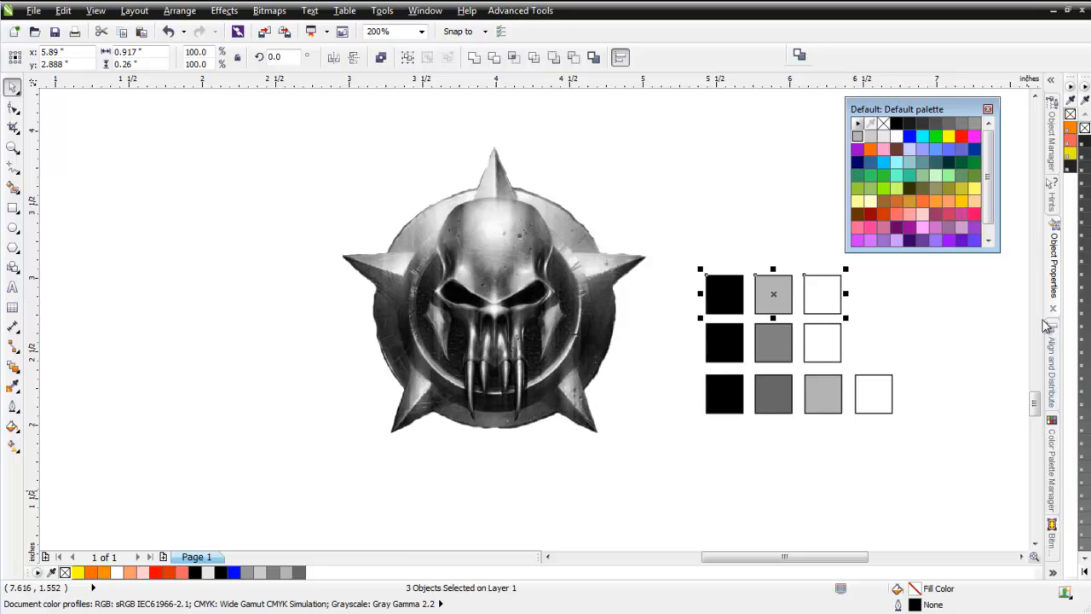
{"action": "left_click", "coordinate": [1053, 499]}
{"action": "left_click_drag", "start_coordinate": [930, 109], "coordinate": [1090, 194]}
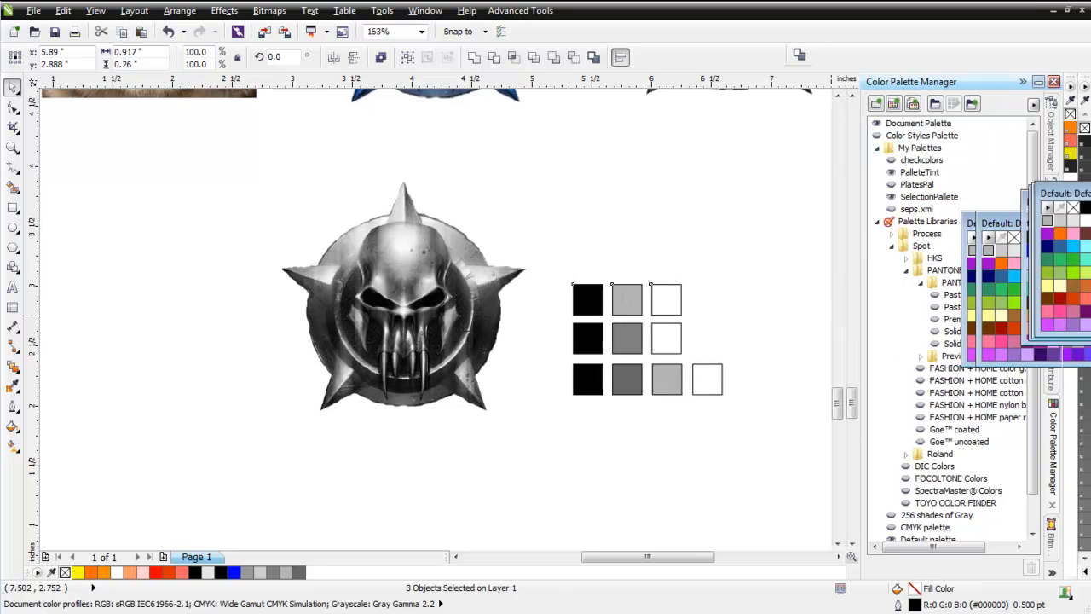
{"action": "left_click", "coordinate": [426, 10]}
{"action": "mouse_move", "coordinate": [477, 148]}
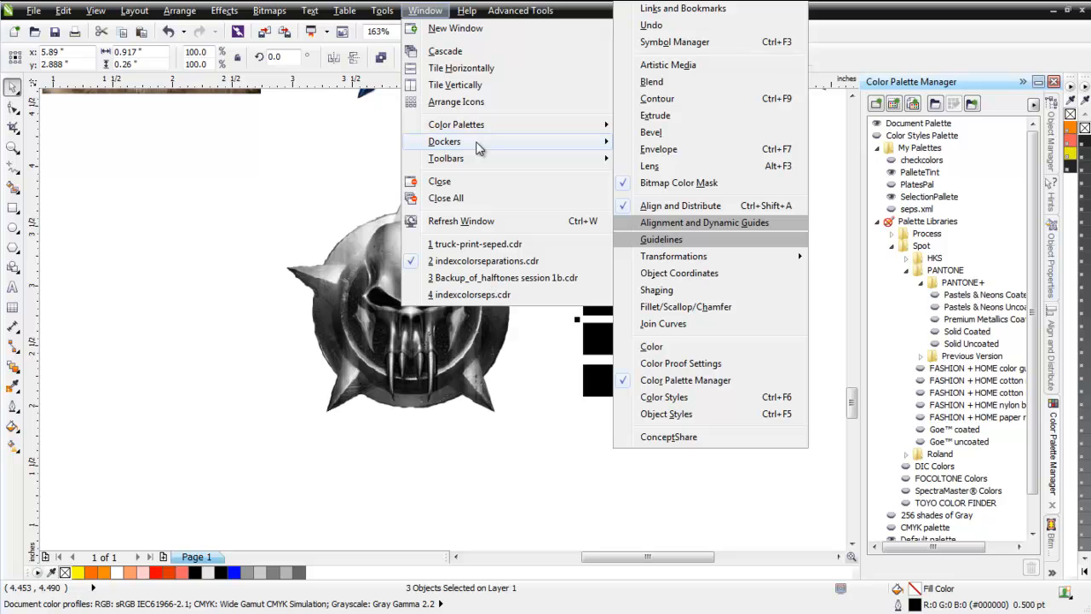
{"action": "left_click", "coordinate": [916, 41]}
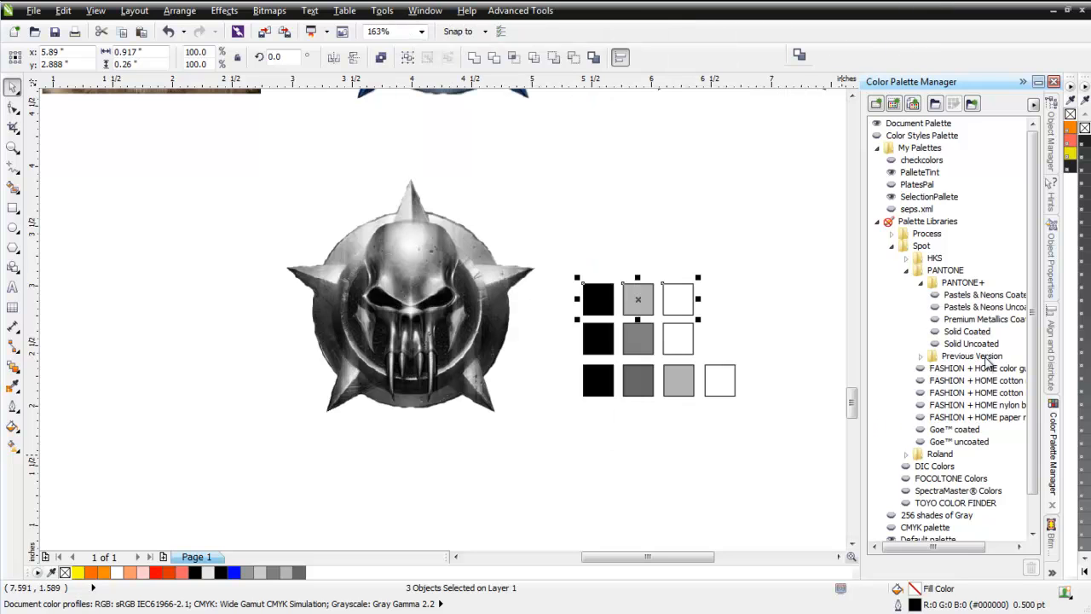
Create a custom palette from the selected swatches and save it as seps, replacing the existing file.
{"action": "left_click", "coordinate": [893, 104]}
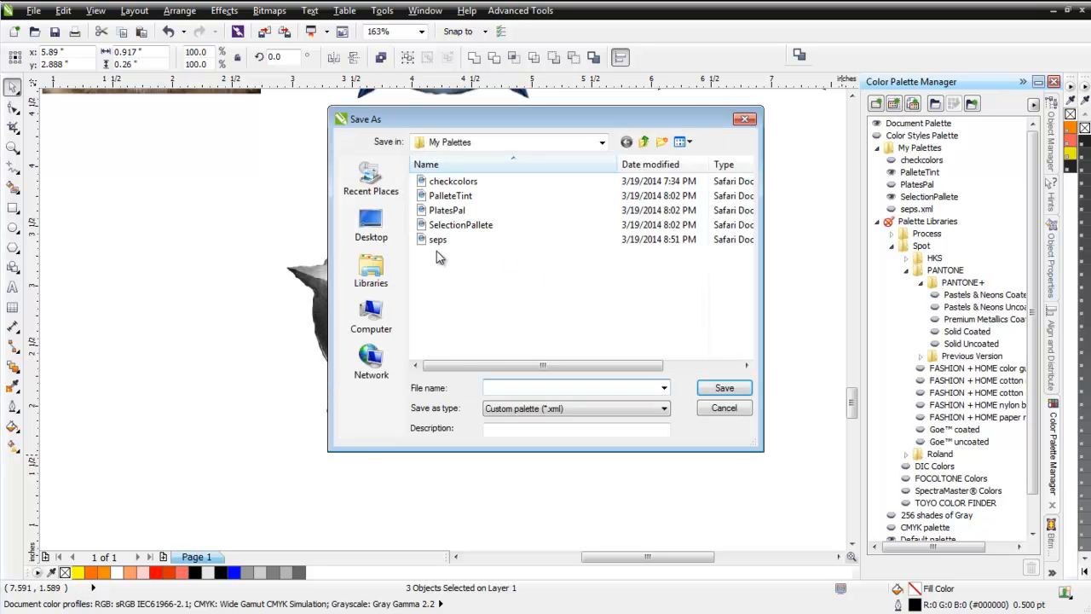
{"action": "left_click", "coordinate": [437, 241]}
{"action": "left_click", "coordinate": [724, 388]}
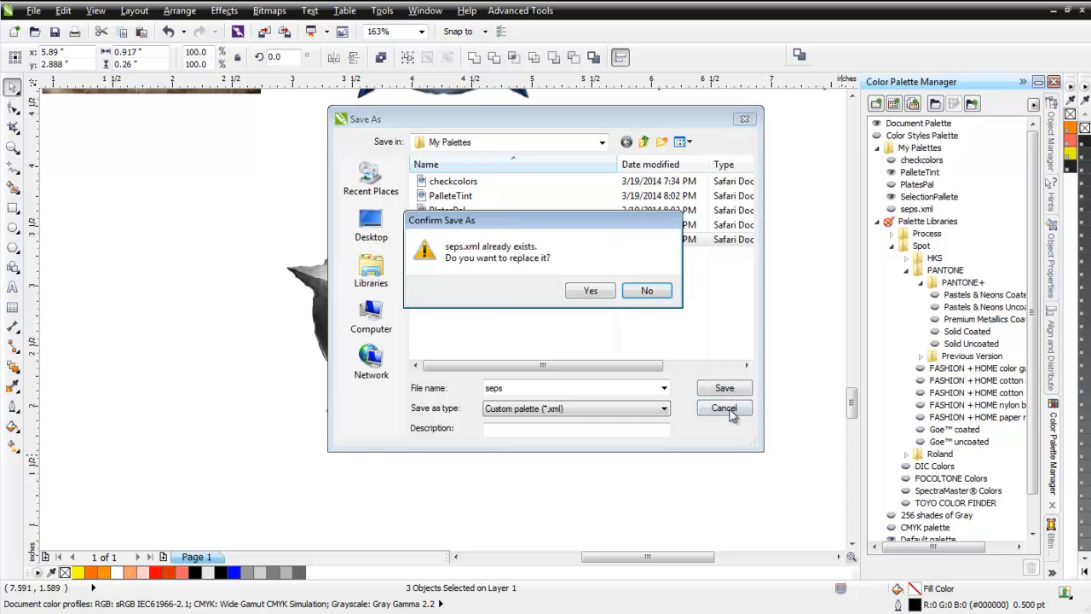
{"action": "left_click", "coordinate": [591, 292]}
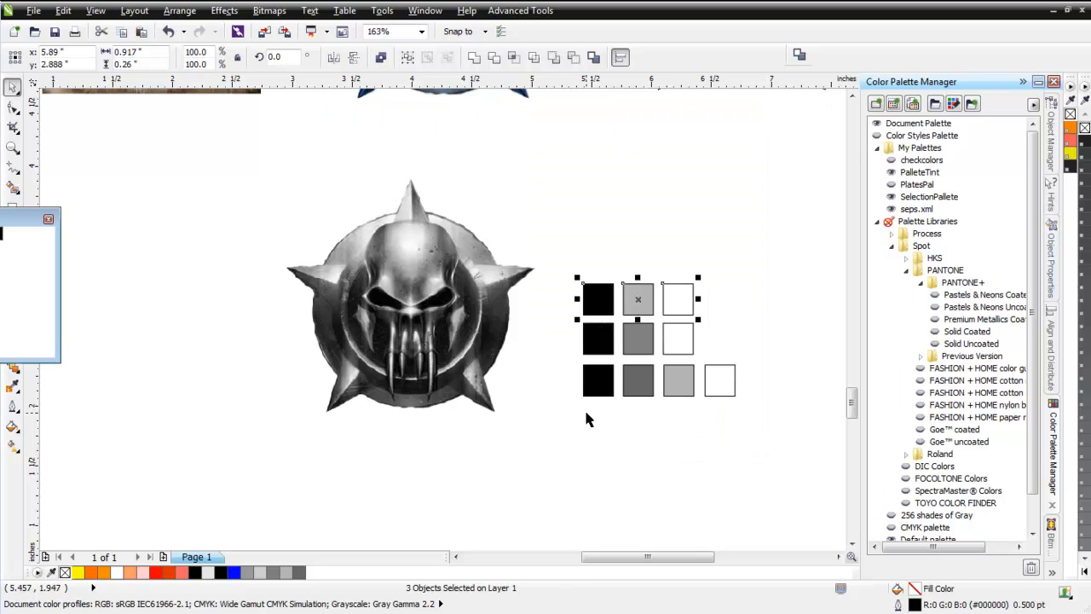
Enlarge the copied grayscale skull emblem proportionally to about 7.07 by 6.63 inches.
{"action": "left_click", "coordinate": [431, 324]}
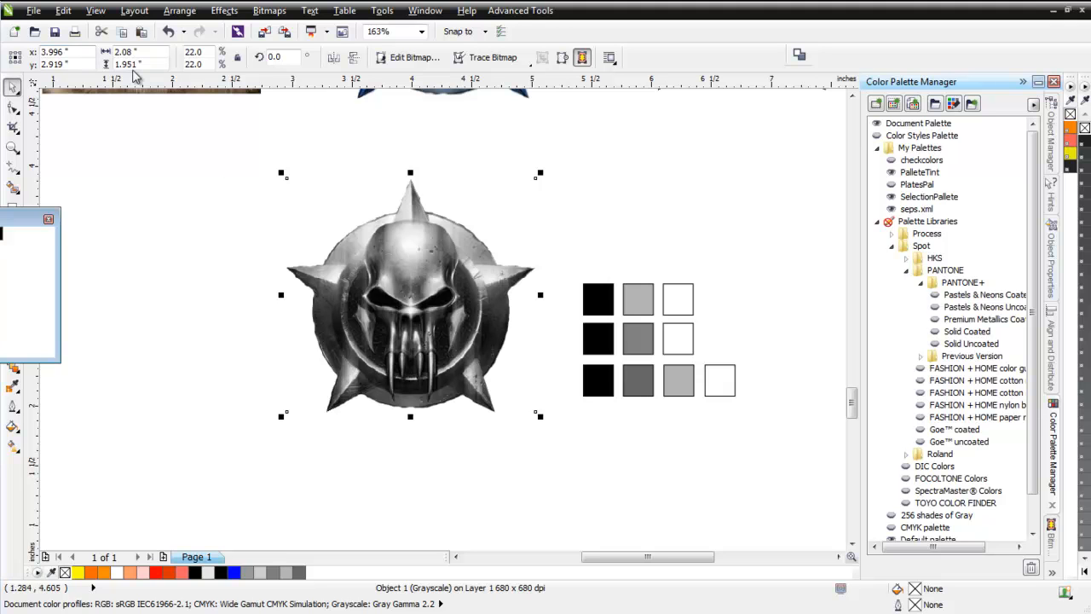
{"action": "scroll", "coordinate": [531, 444], "scroll_direction": "down", "scroll_amount": 3}
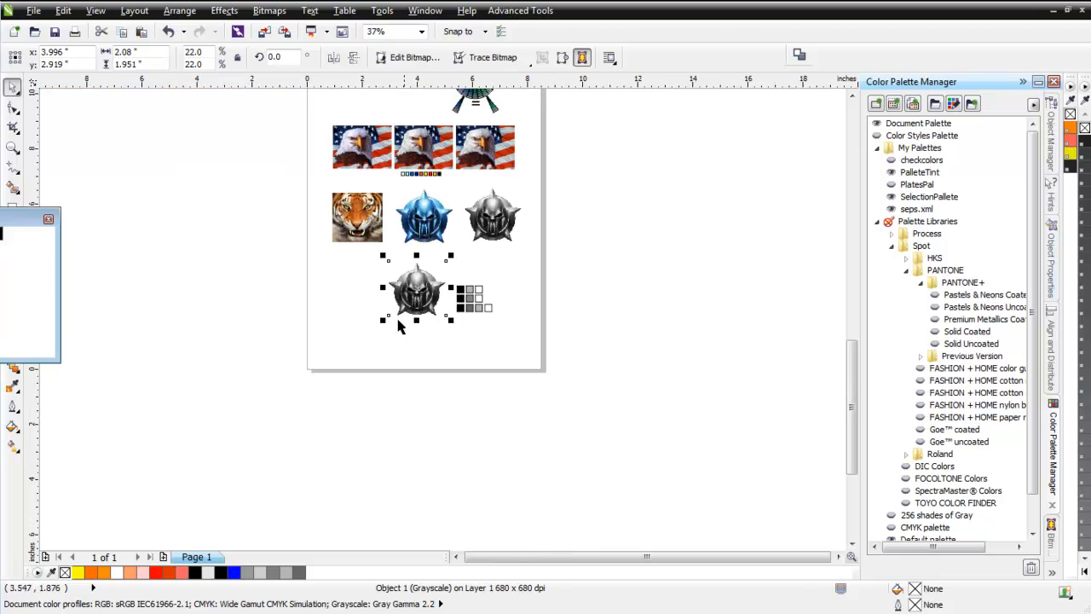
{"action": "left_click_drag", "start_coordinate": [384, 321], "coordinate": [245, 448]}
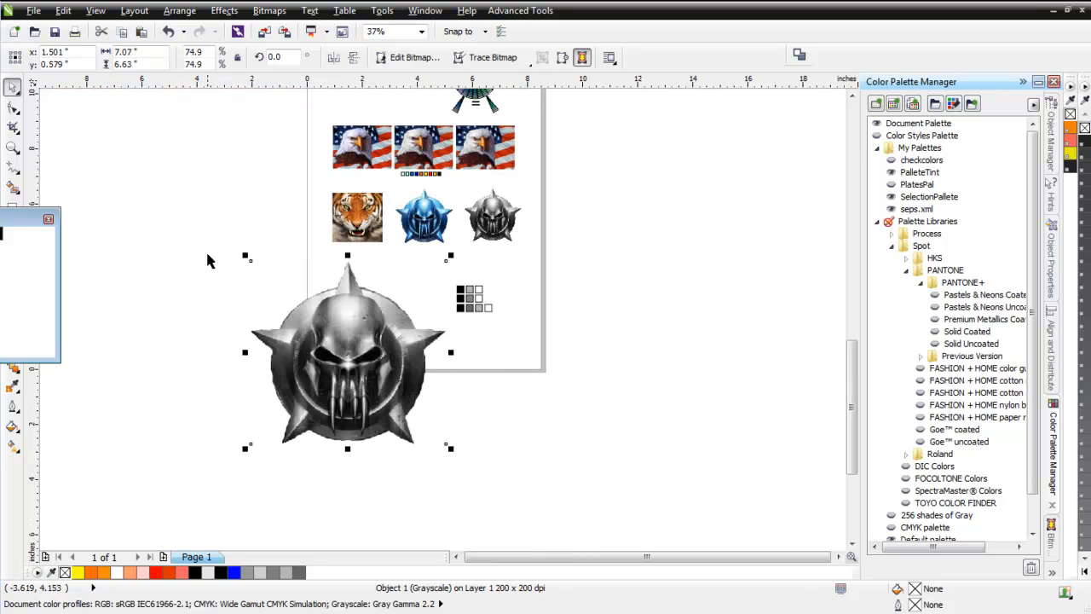
Resample the enlarged grayscale skull emblem to a resolution of 150 dpi.
{"action": "left_click", "coordinate": [269, 12]}
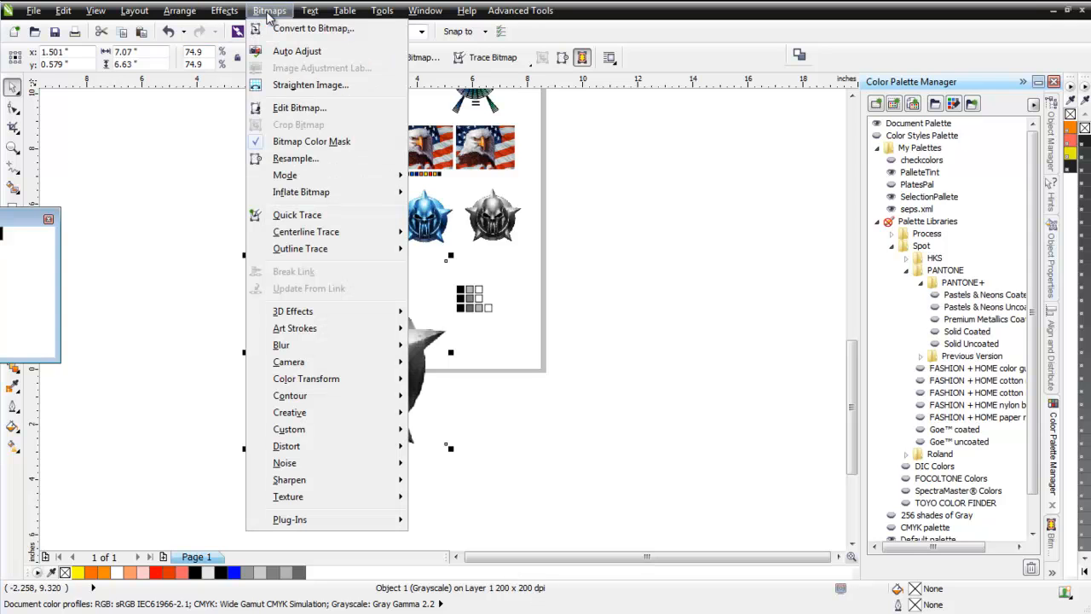
{"action": "left_click", "coordinate": [295, 158]}
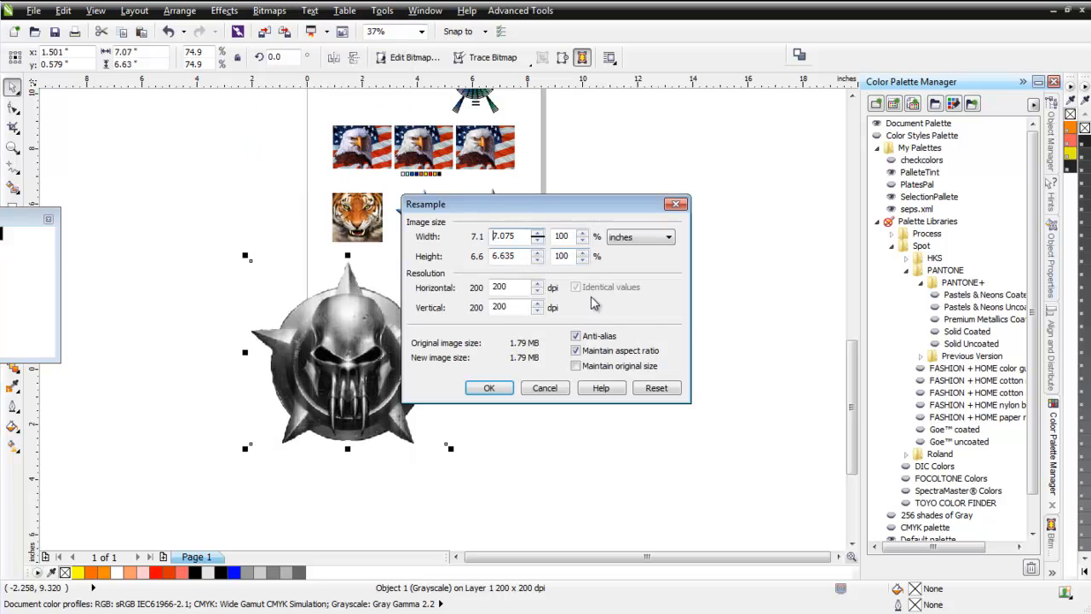
{"action": "double_click", "coordinate": [516, 289]}
{"action": "type", "text": "150"}
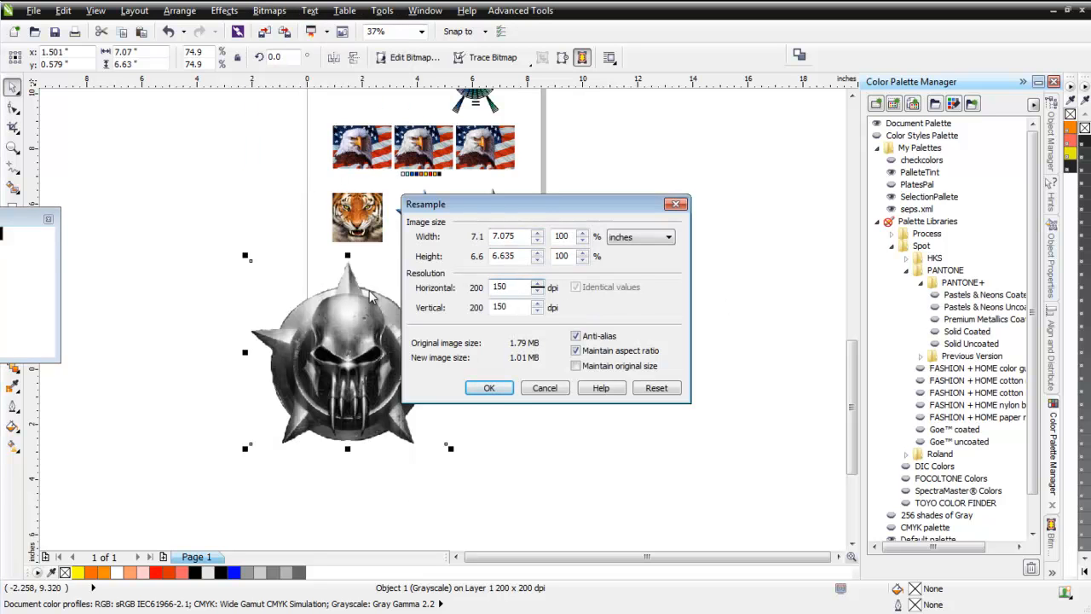
{"action": "left_click", "coordinate": [490, 387]}
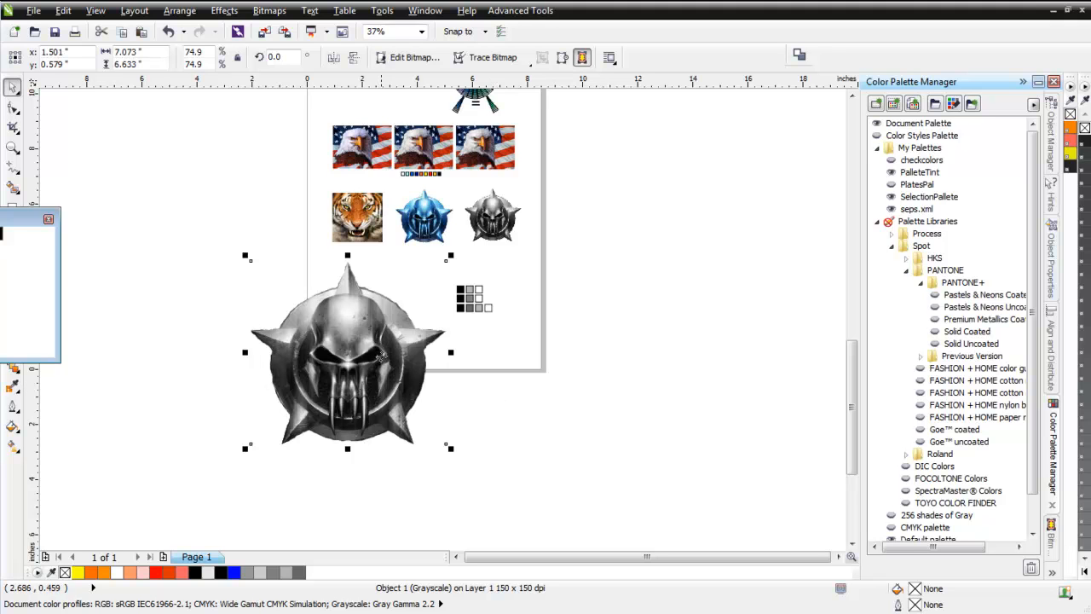
Place a copy of the large emblem beside it and choose the seps.xml palette for the copy's 8-bit paletted conversion.
{"action": "left_click_drag", "start_coordinate": [366, 350], "coordinate": [622, 355]}
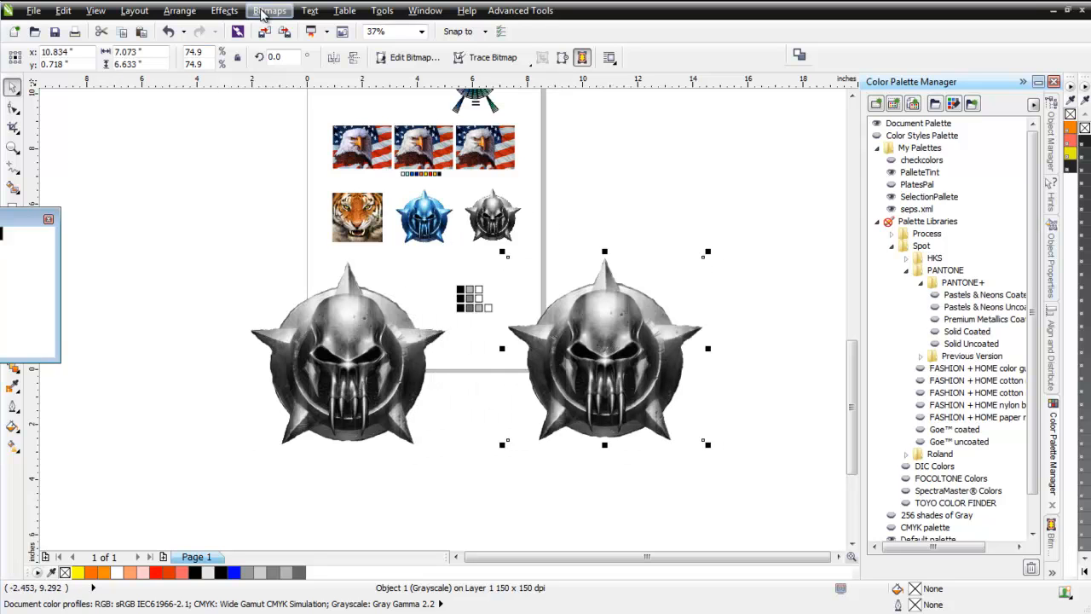
{"action": "left_click", "coordinate": [265, 11]}
{"action": "mouse_move", "coordinate": [341, 178]}
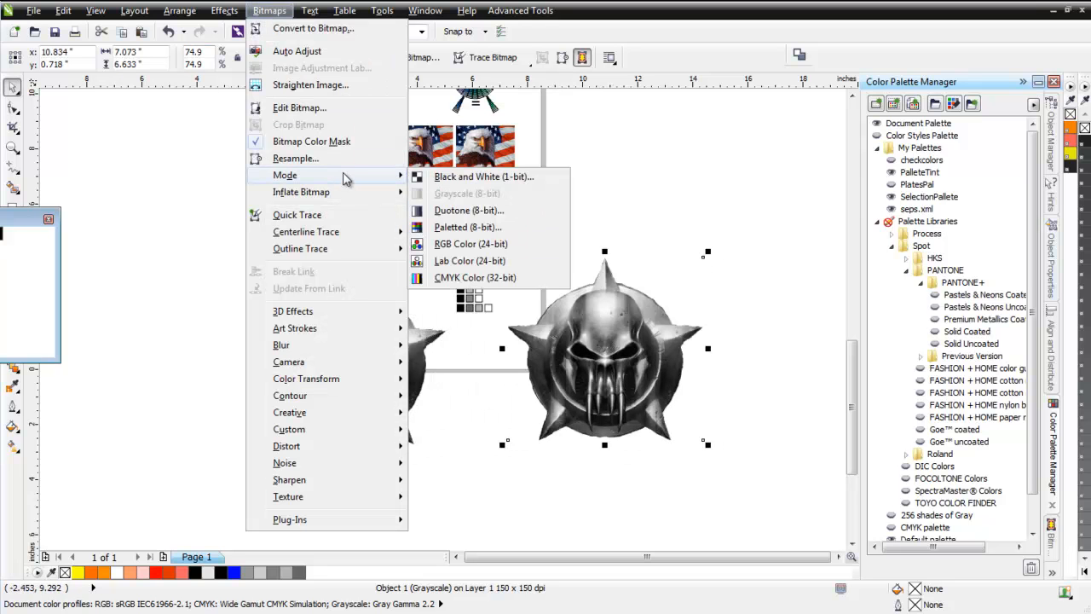
{"action": "left_click", "coordinate": [461, 229]}
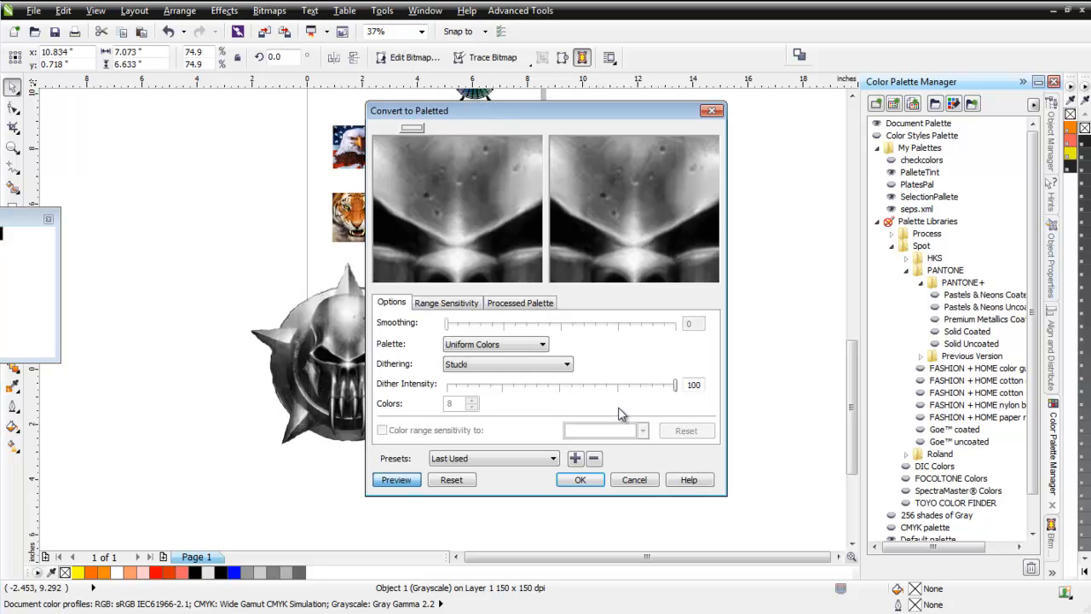
{"action": "left_click", "coordinate": [542, 344]}
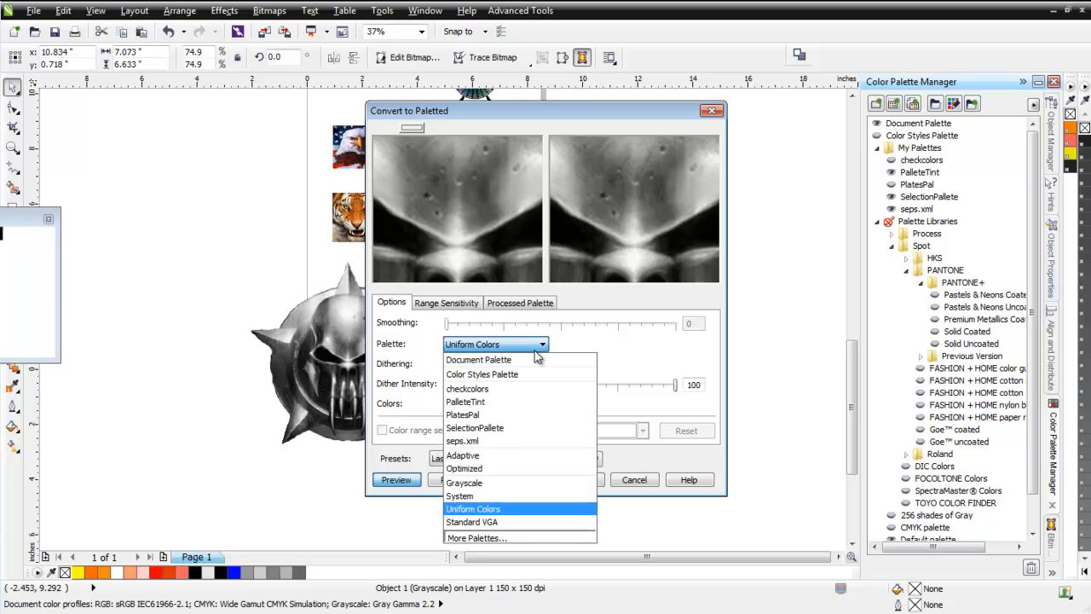
{"action": "left_click", "coordinate": [506, 441]}
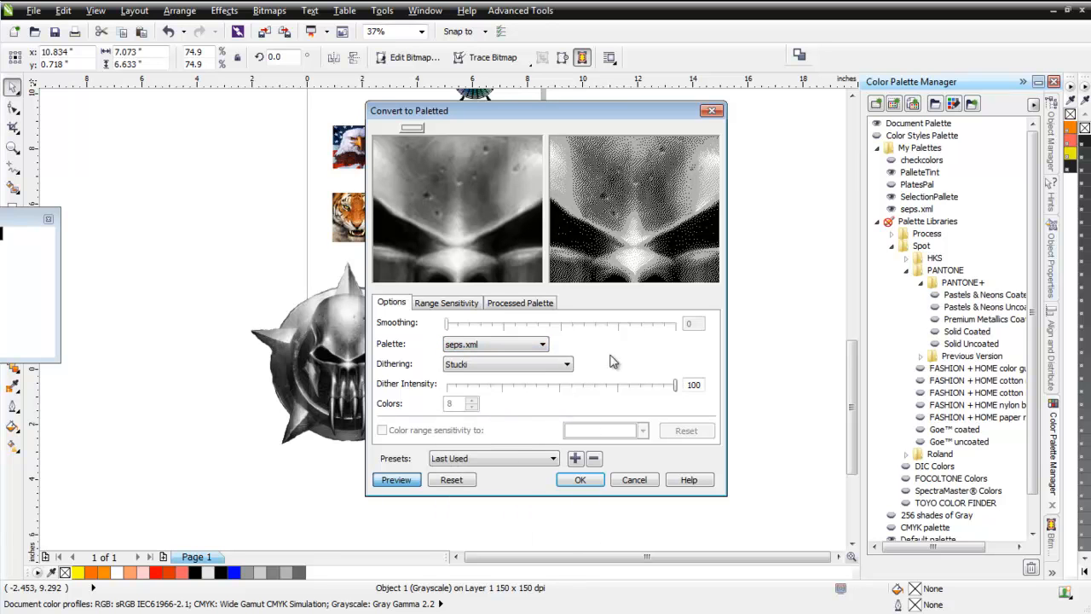
Try Floyd-Steinberg dithering in the preview, and apply the paletted conversion with Jarvis dithering.
{"action": "left_click", "coordinate": [567, 365]}
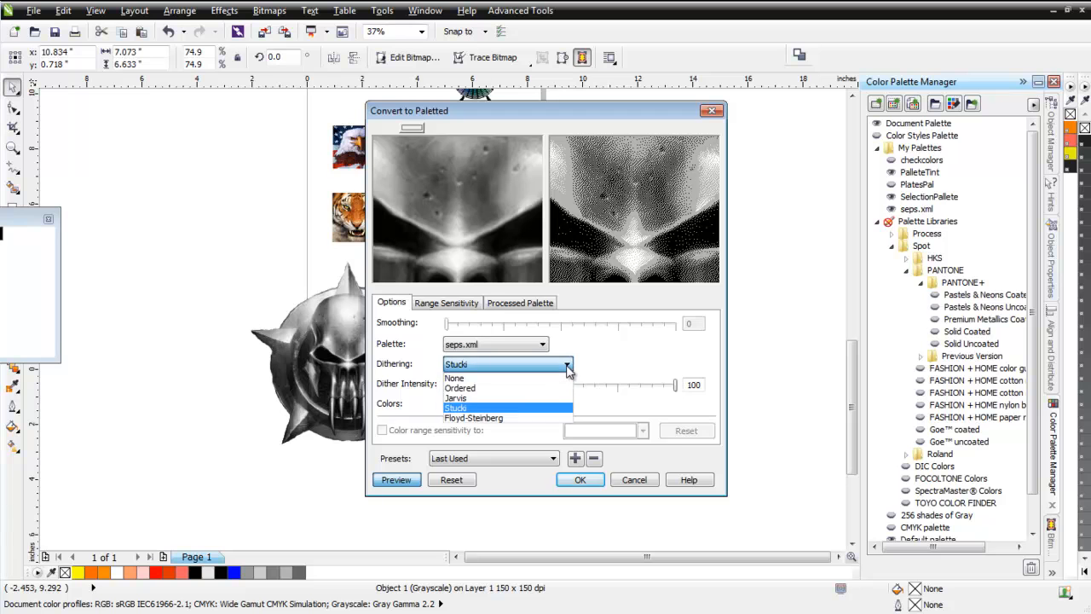
{"action": "left_click", "coordinate": [539, 418]}
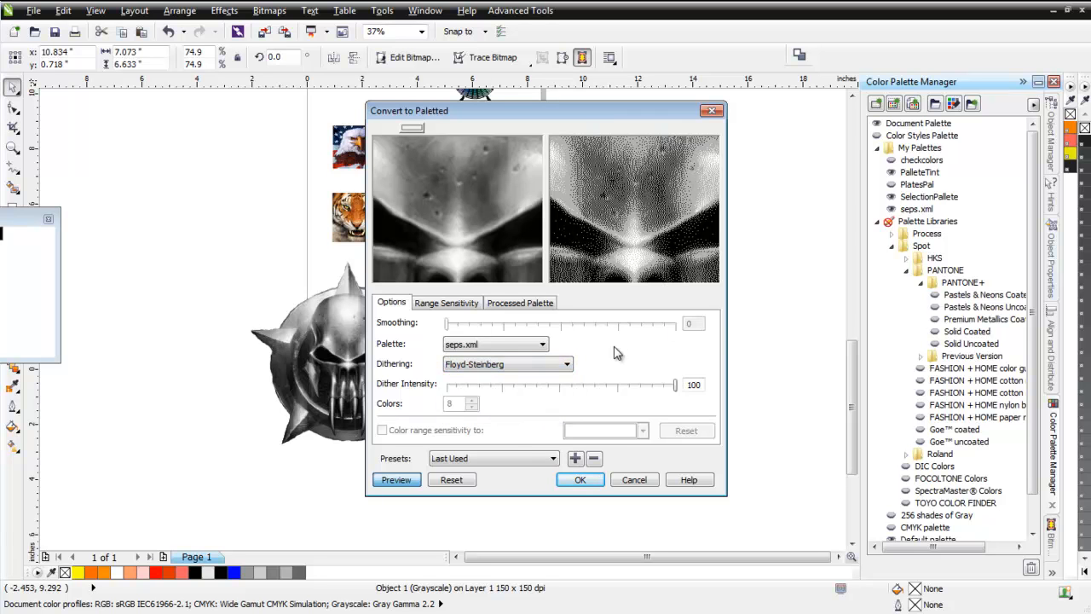
{"action": "left_click", "coordinate": [569, 364]}
{"action": "left_click", "coordinate": [550, 398]}
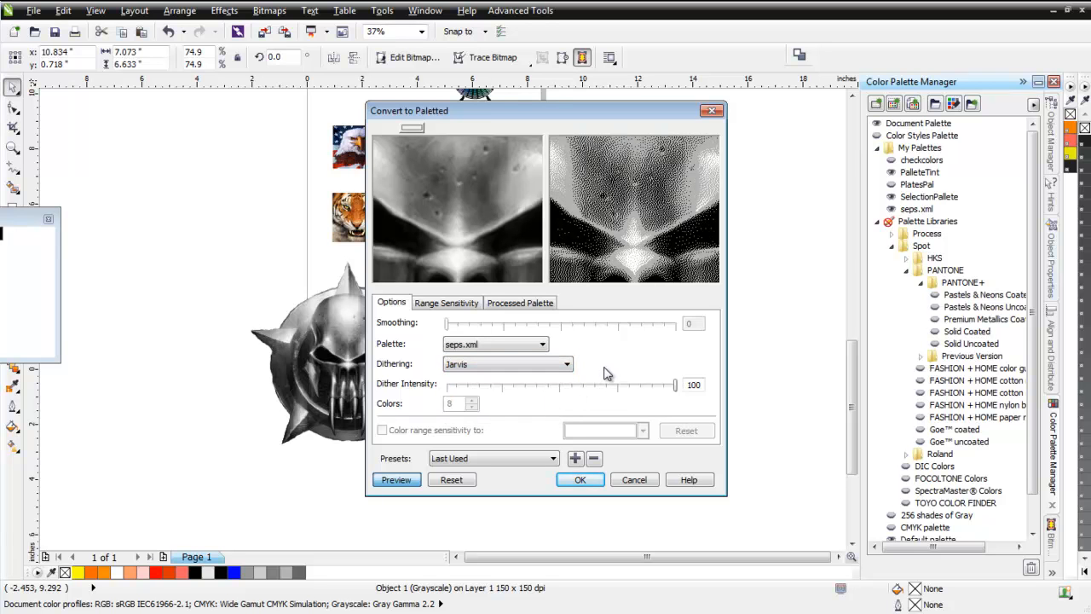
{"action": "left_click", "coordinate": [580, 480]}
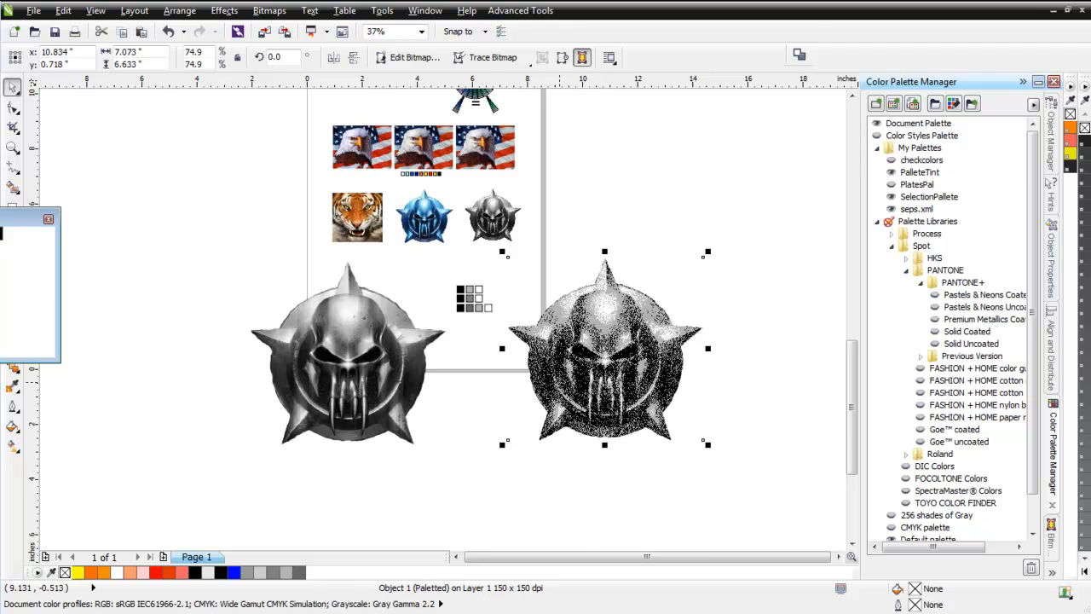
Check the dither pattern of the paletted emblem and convert it to 32-bit CMYK color.
{"action": "scroll", "coordinate": [573, 372], "scroll_direction": "up", "scroll_amount": 6}
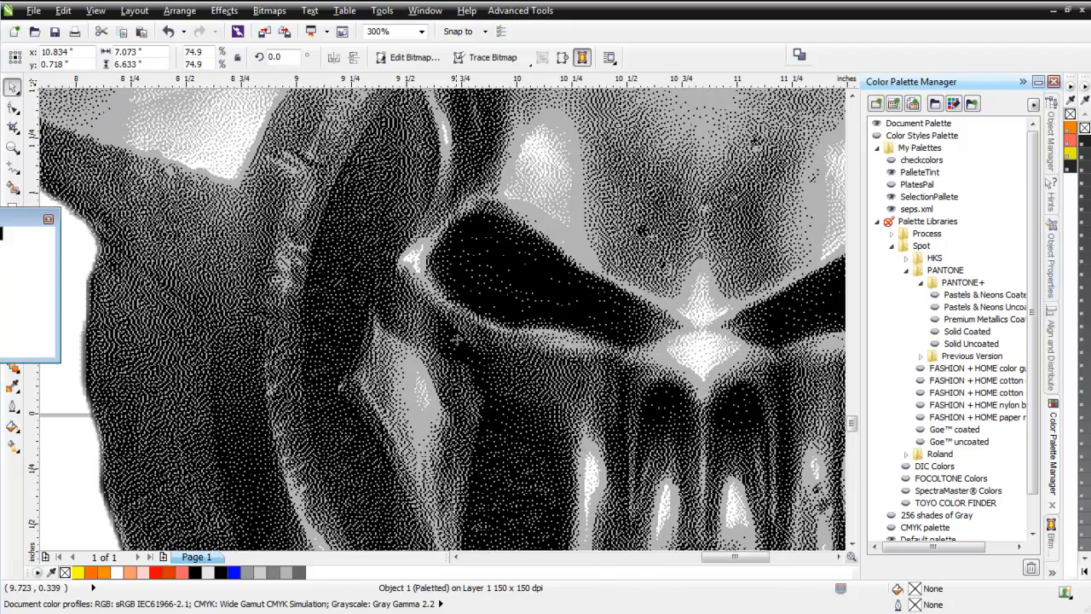
{"action": "scroll", "coordinate": [567, 349], "scroll_direction": "down", "scroll_amount": 3}
{"action": "scroll", "coordinate": [434, 324], "scroll_direction": "up", "scroll_amount": 2}
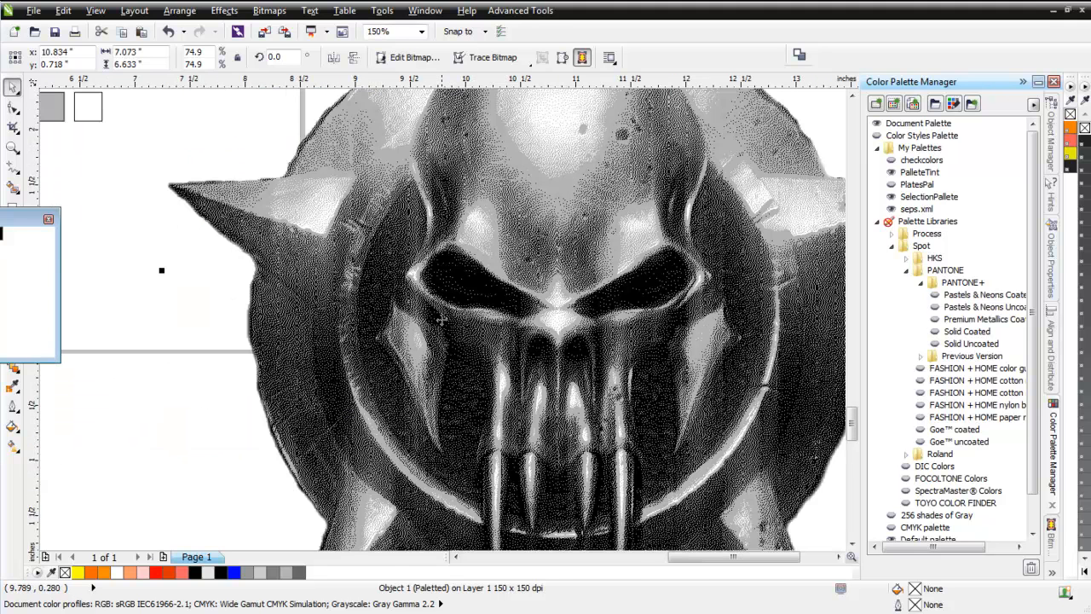
{"action": "scroll", "coordinate": [441, 319], "scroll_direction": "down", "scroll_amount": 1}
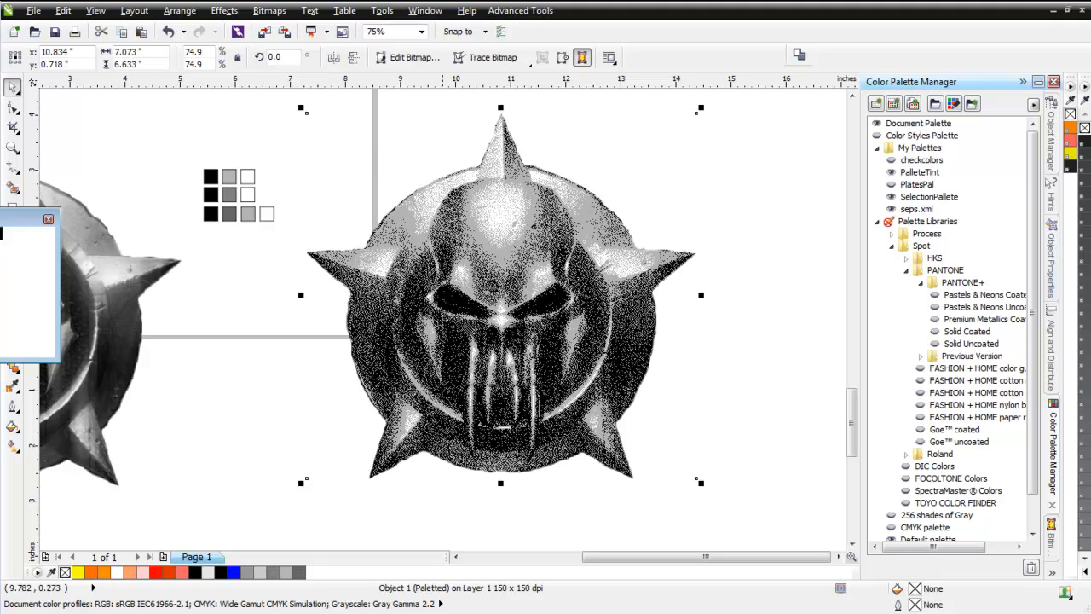
{"action": "scroll", "coordinate": [446, 317], "scroll_direction": "down", "scroll_amount": 1}
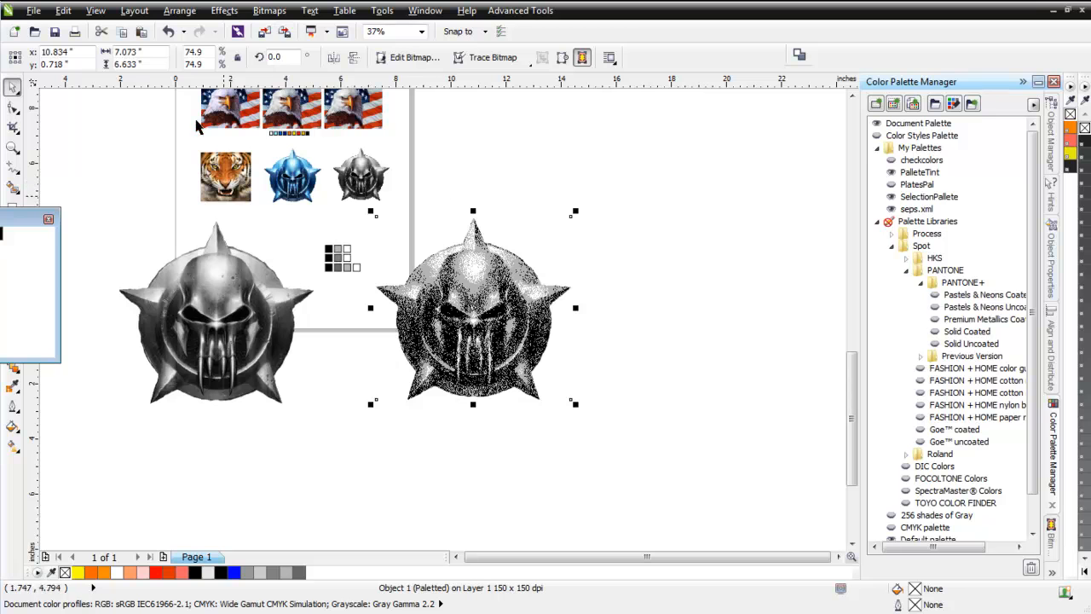
{"action": "left_click", "coordinate": [270, 11]}
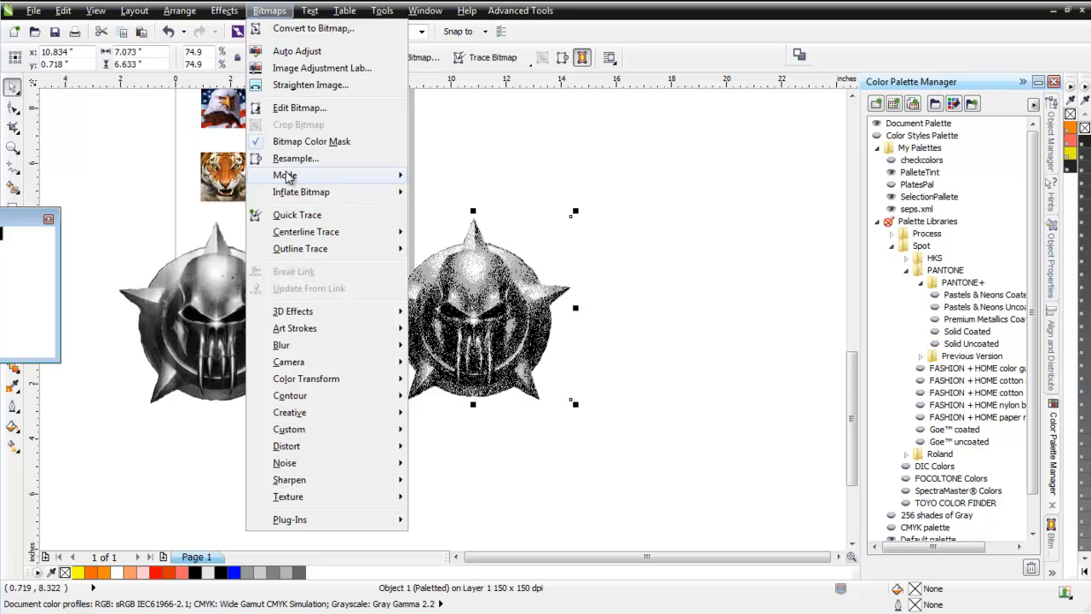
{"action": "mouse_move", "coordinate": [329, 175]}
{"action": "left_click", "coordinate": [476, 277]}
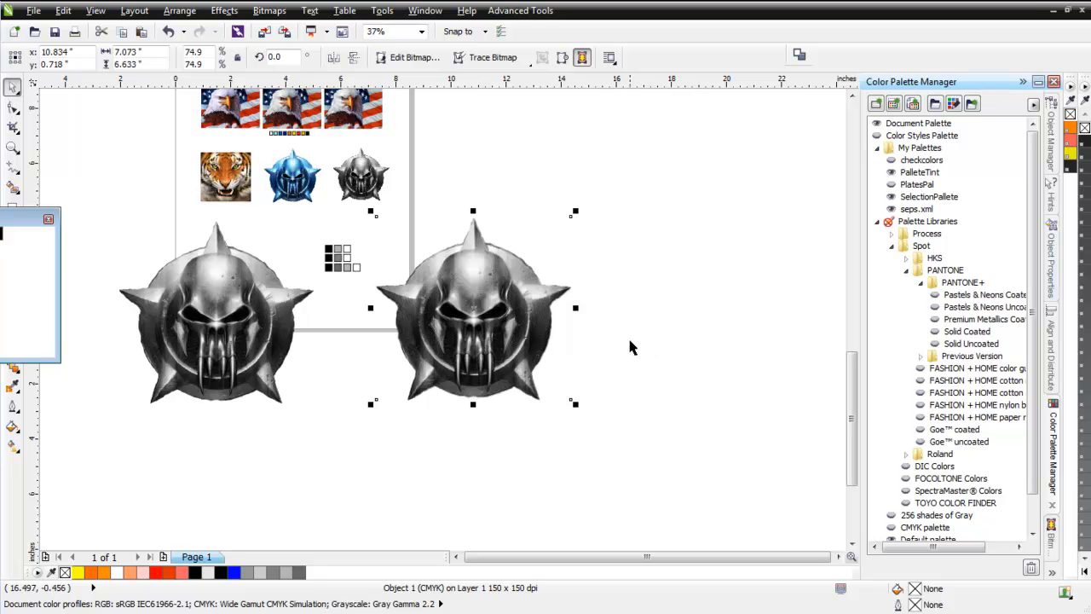
Examine the dither dots of the CMYK emblem up close and compare its overall look with the grayscale original.
{"action": "scroll", "coordinate": [474, 309], "scroll_direction": "up", "scroll_amount": 2}
{"action": "scroll", "coordinate": [443, 320], "scroll_direction": "up", "scroll_amount": 4}
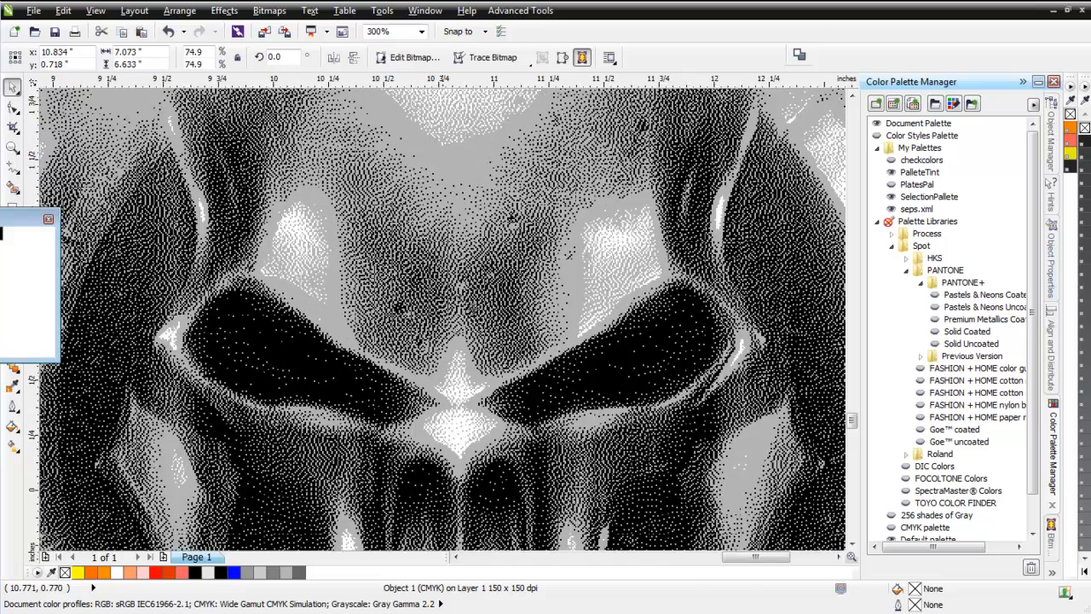
{"action": "scroll", "coordinate": [444, 320], "scroll_direction": "down", "scroll_amount": 4}
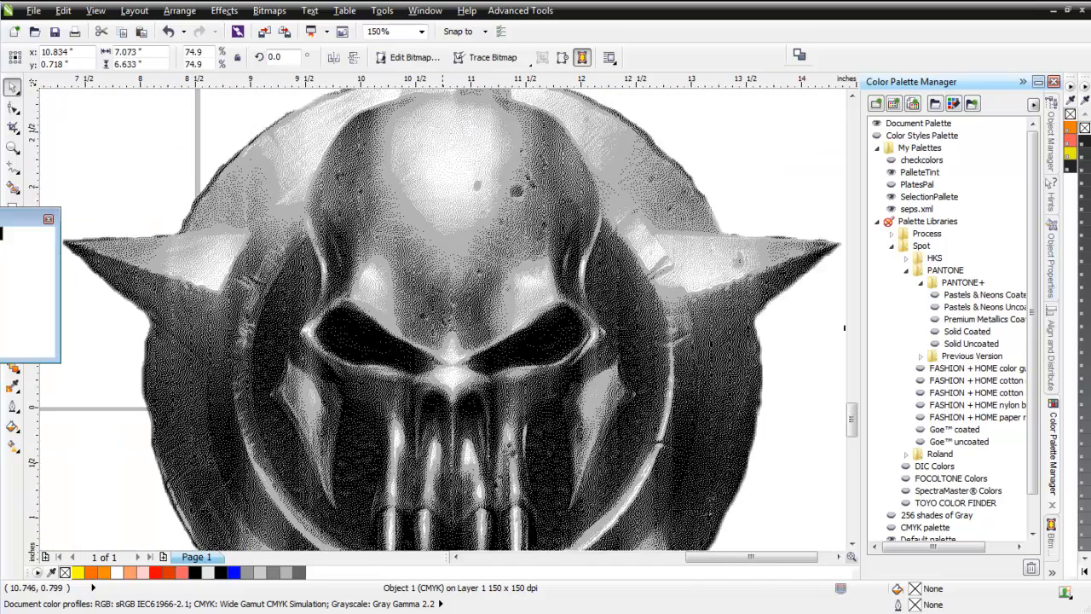
{"action": "scroll", "coordinate": [443, 320], "scroll_direction": "down", "scroll_amount": 1}
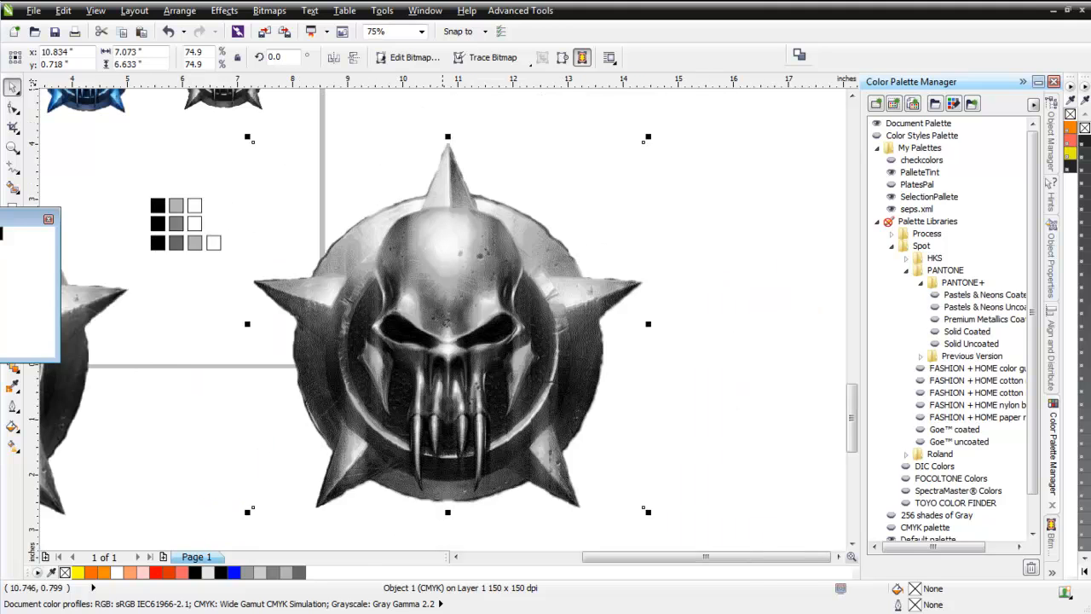
{"action": "scroll", "coordinate": [444, 321], "scroll_direction": "down", "scroll_amount": 1}
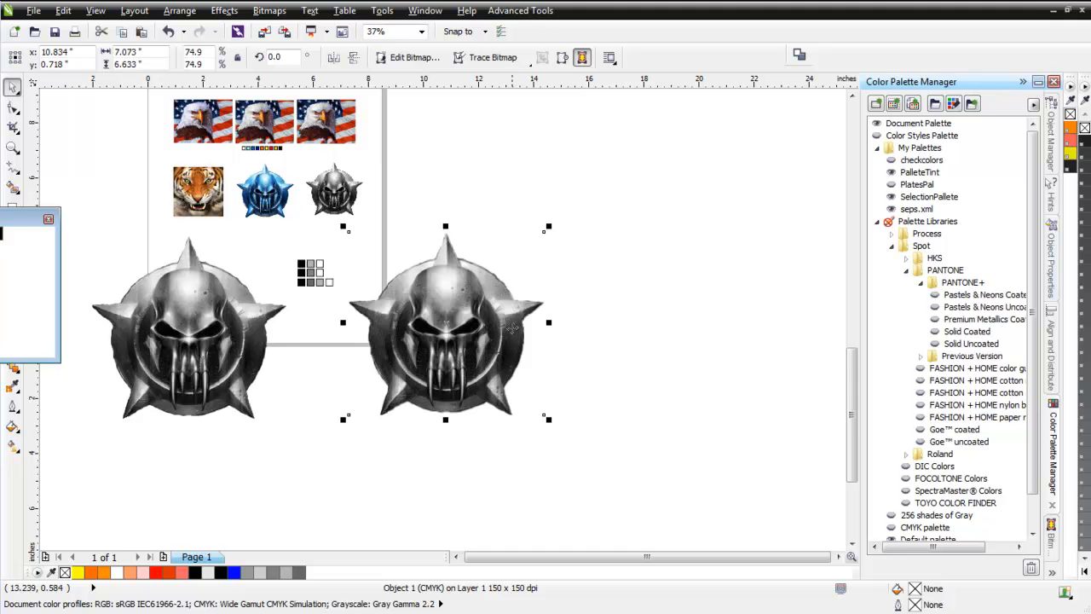
{"action": "left_click", "coordinate": [391, 309]}
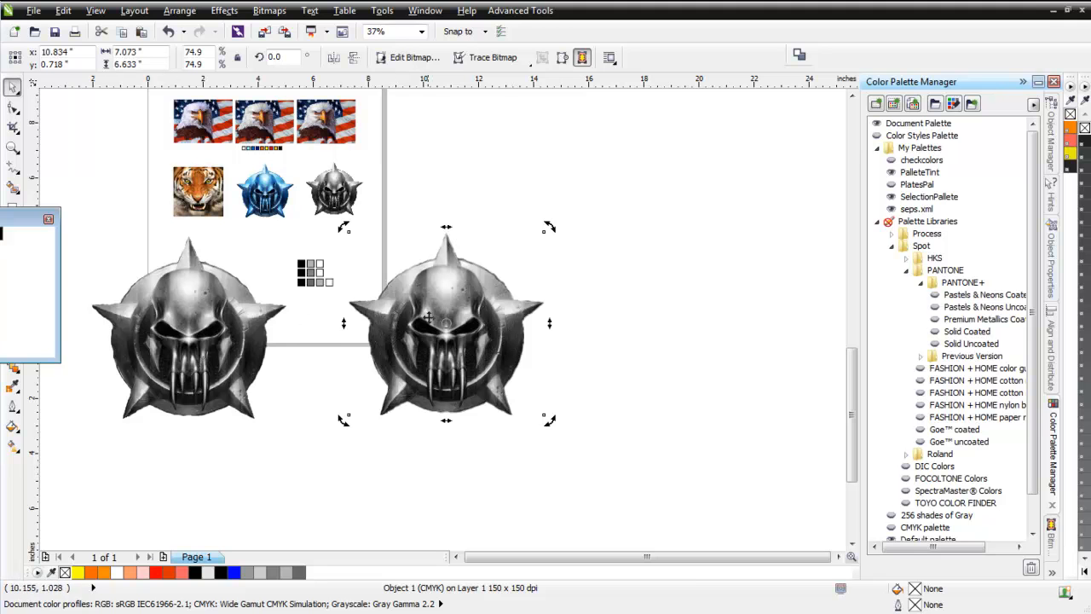
Create a custom palette from the three swatches of the middle row and save it as seps, replacing the existing file.
{"action": "left_click", "coordinate": [309, 271]}
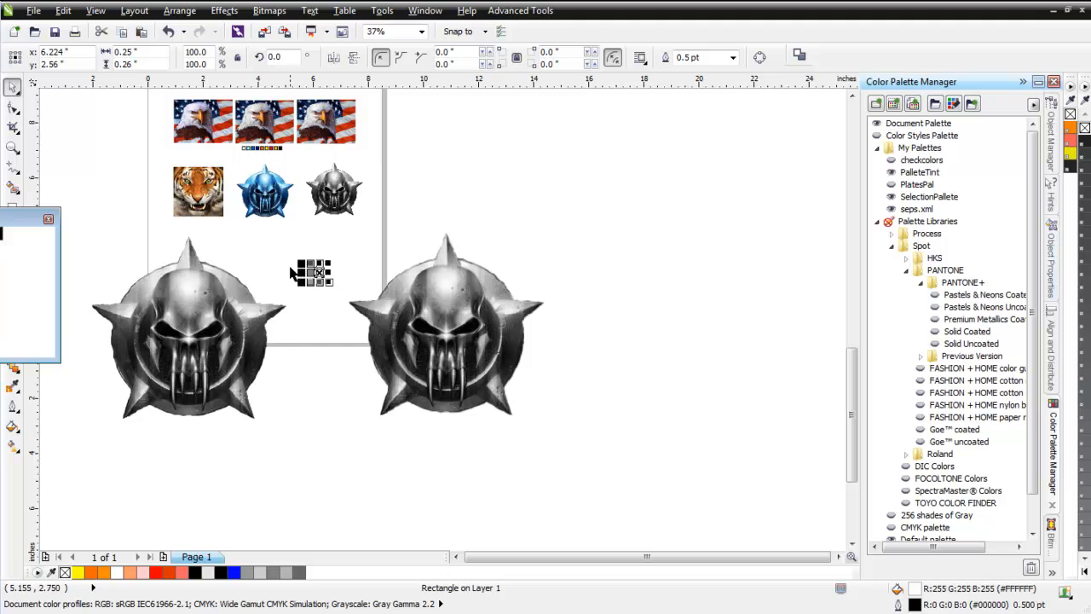
{"action": "left_click", "coordinate": [288, 279]}
{"action": "scroll", "coordinate": [289, 279], "scroll_direction": "up", "scroll_amount": 2}
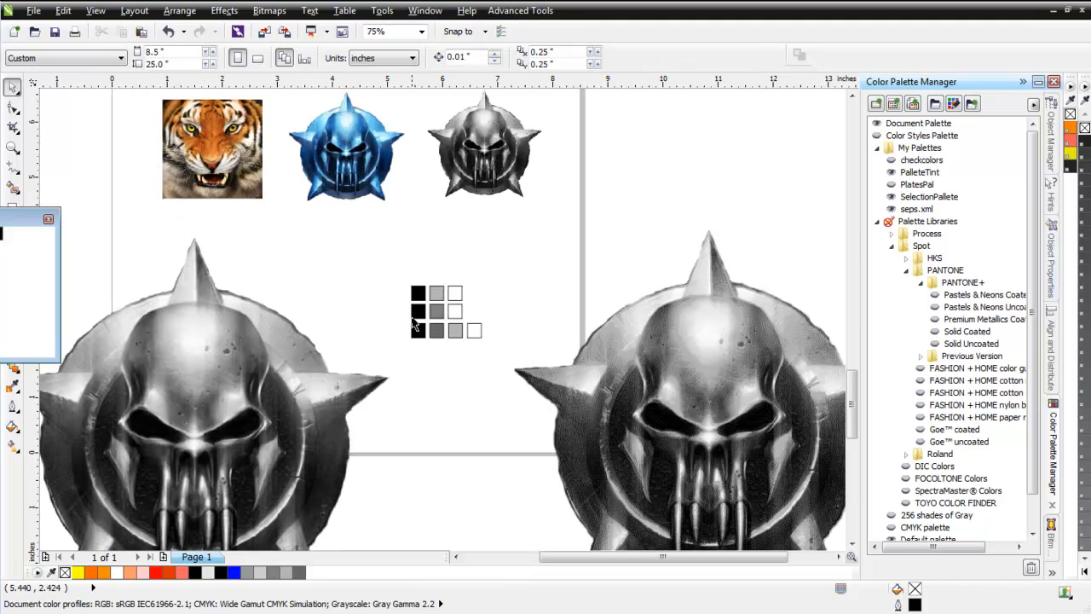
{"action": "left_click_drag", "start_coordinate": [401, 309], "coordinate": [473, 328]}
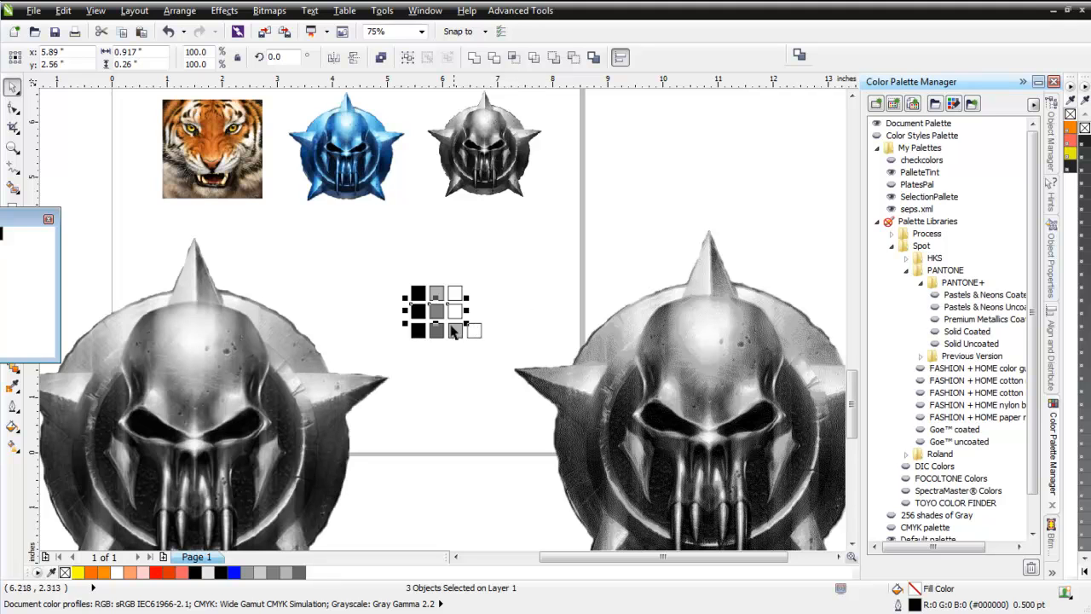
{"action": "left_click", "coordinate": [895, 104]}
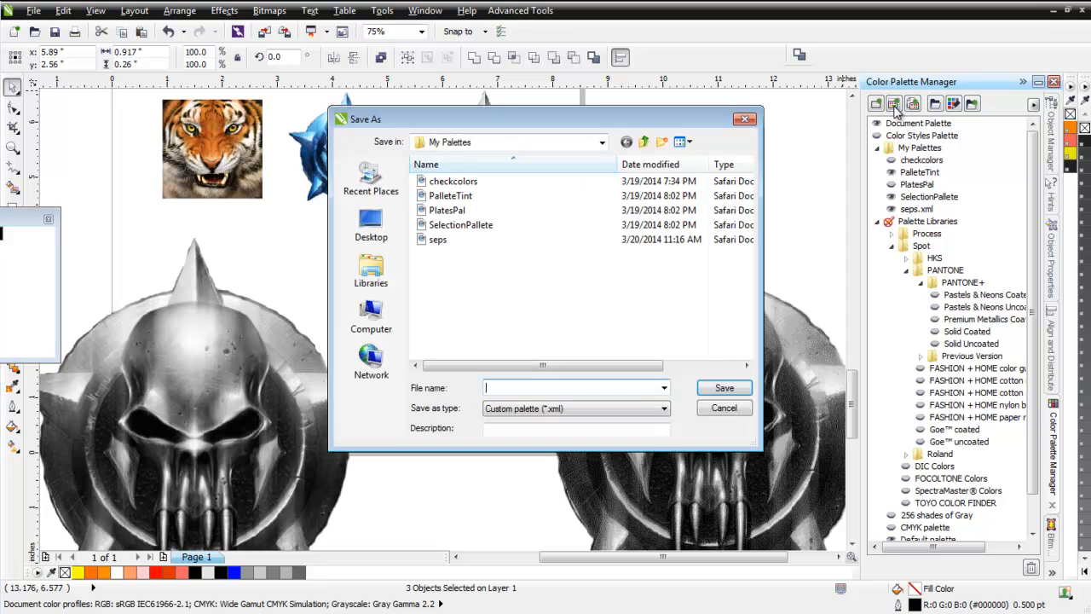
{"action": "left_click", "coordinate": [524, 243]}
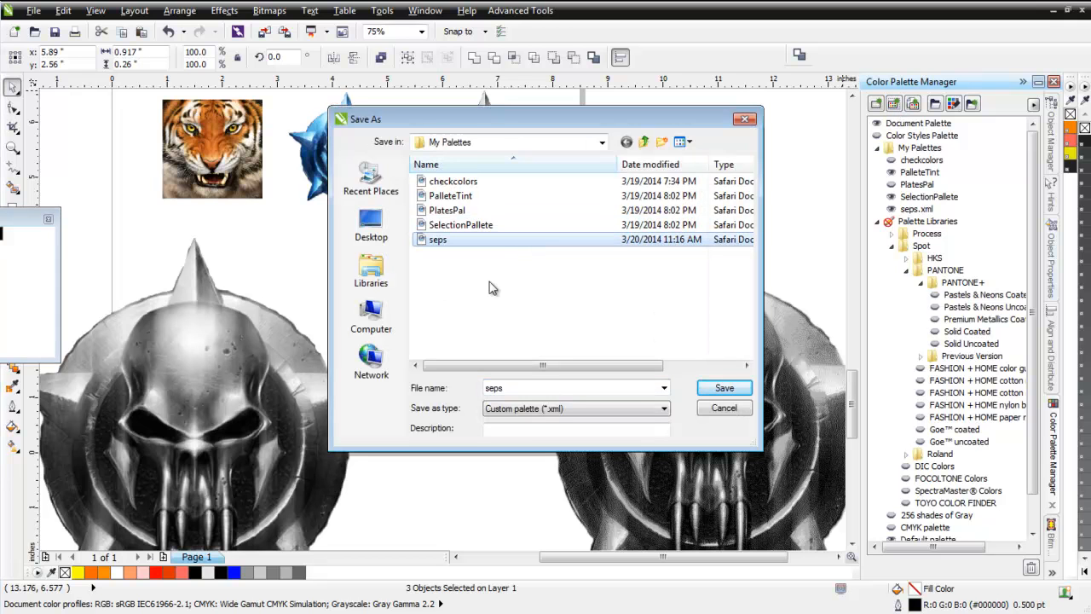
{"action": "left_click", "coordinate": [724, 389]}
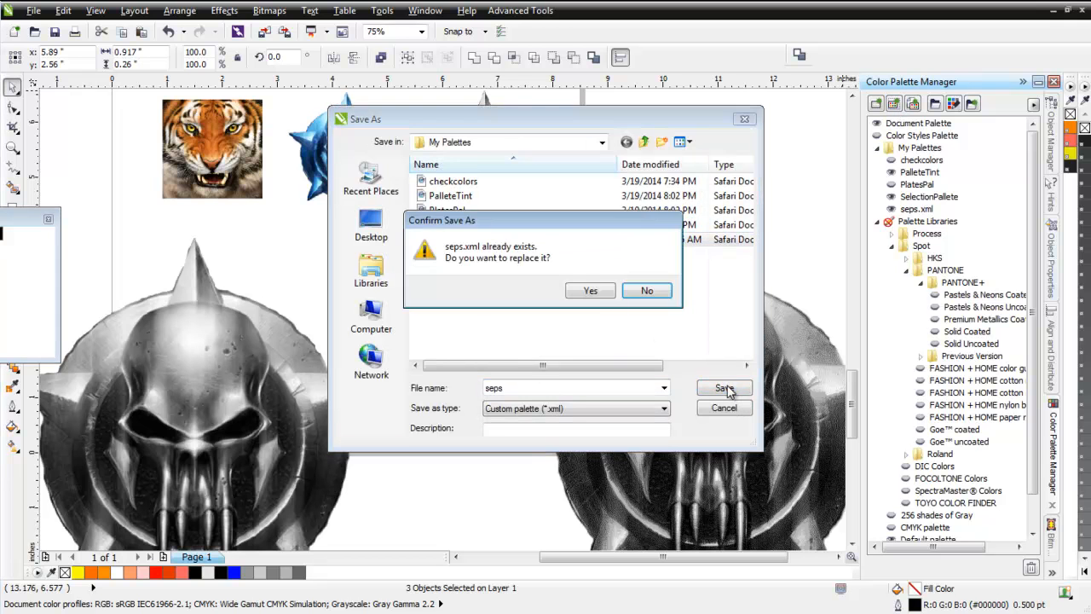
{"action": "left_click", "coordinate": [591, 292]}
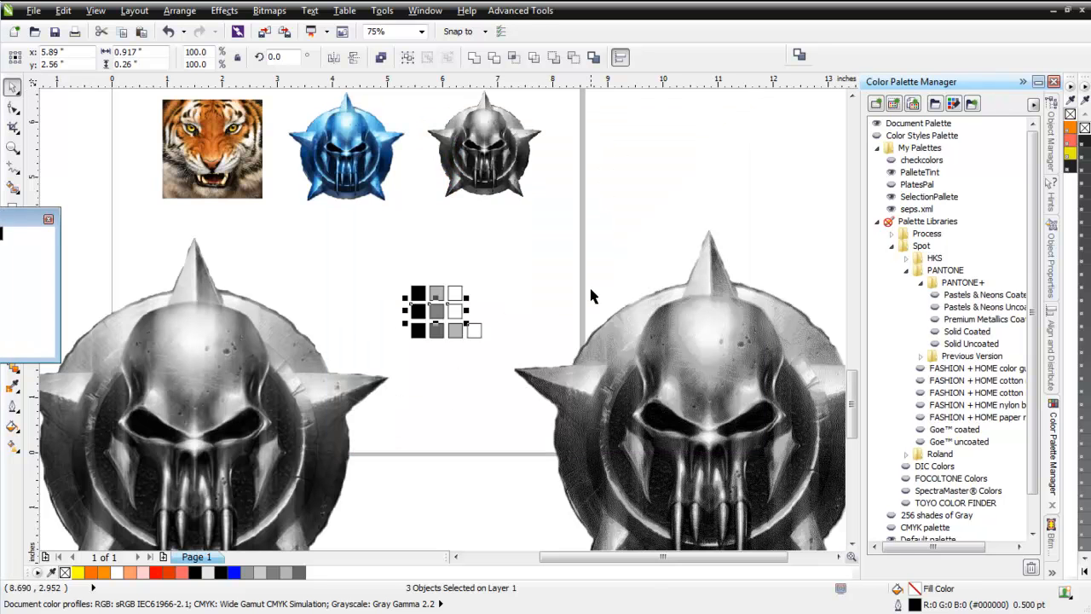
Place a copy of the leftmost large grayscale emblem up and to the right of the other large emblems.
{"action": "left_click", "coordinate": [404, 393]}
{"action": "scroll", "coordinate": [404, 392], "scroll_direction": "down", "scroll_amount": 1}
{"action": "left_click", "coordinate": [332, 358]}
{"action": "left_click_drag", "start_coordinate": [308, 332], "coordinate": [729, 209]}
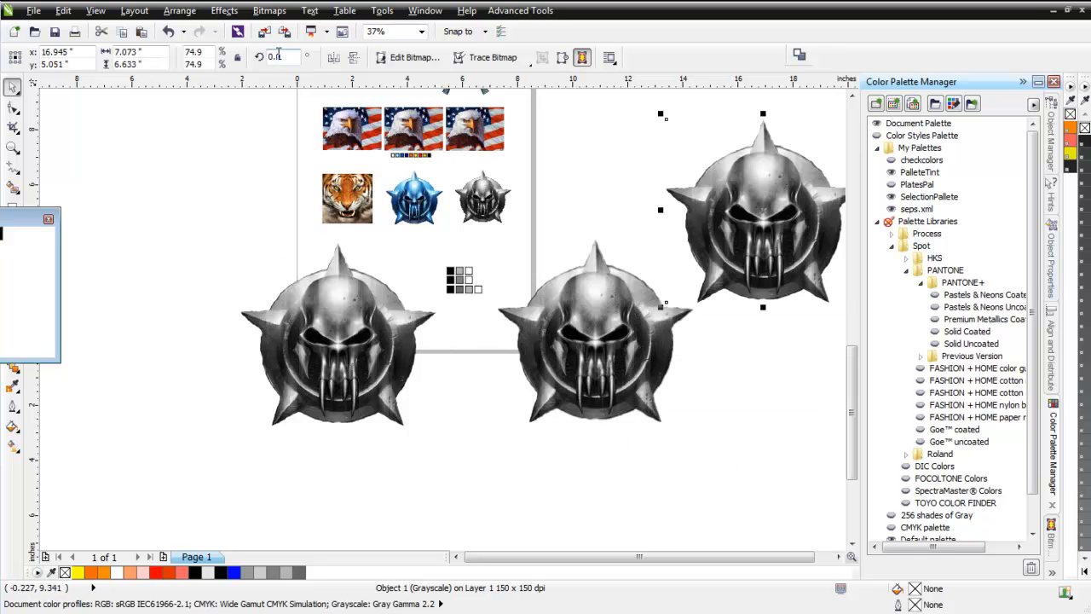
Convert the upper-right emblem copy to 8-bit paletted mode using the seps.xml palette and Jarvis dithering.
{"action": "left_click", "coordinate": [270, 10]}
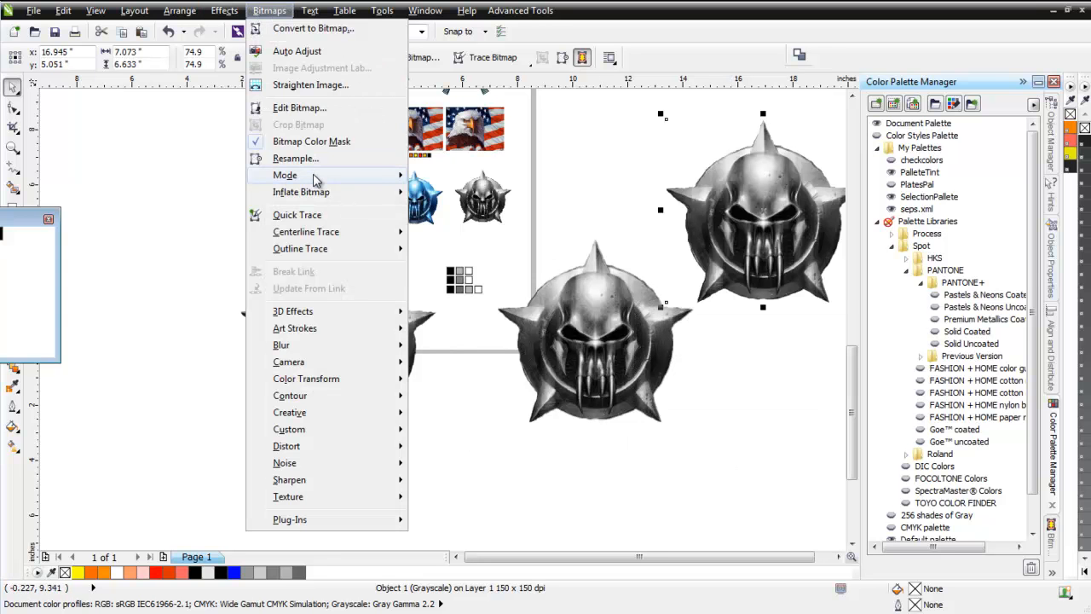
{"action": "mouse_move", "coordinate": [319, 179]}
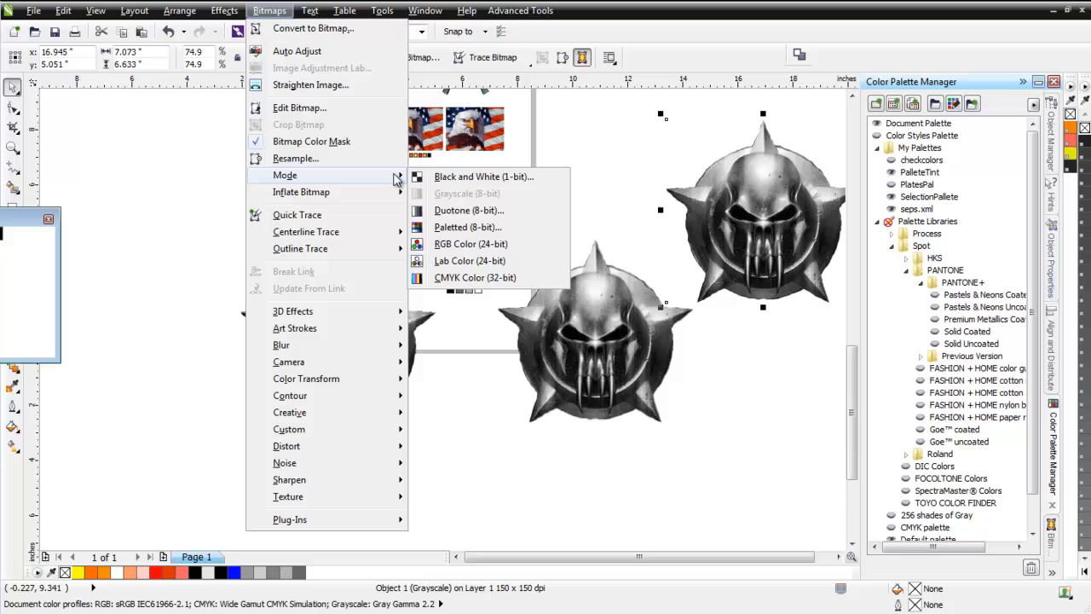
{"action": "left_click", "coordinate": [464, 228]}
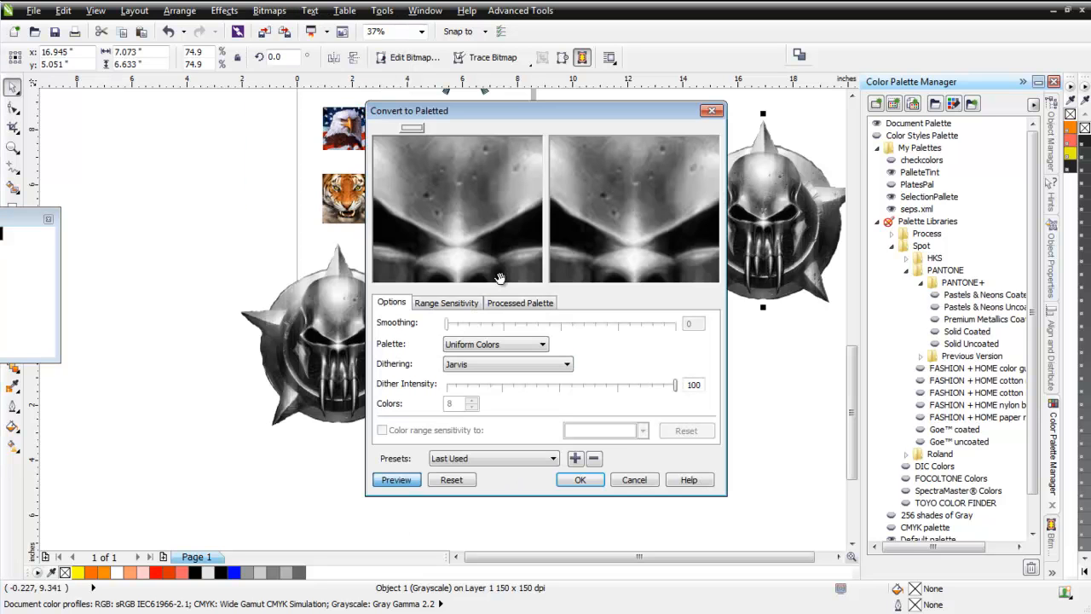
{"action": "left_click", "coordinate": [535, 344]}
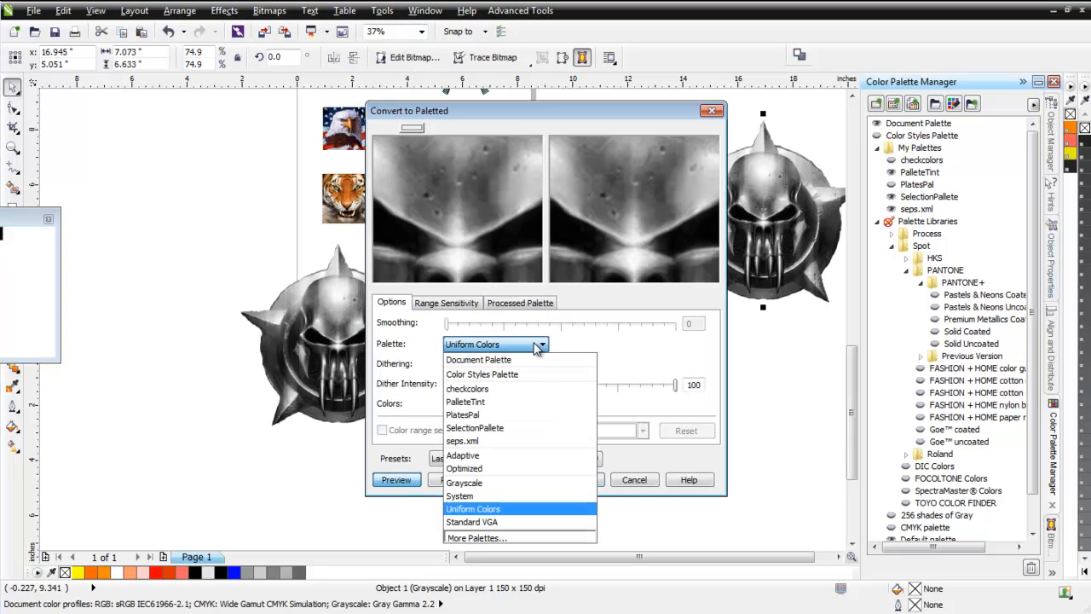
{"action": "left_click", "coordinate": [506, 440]}
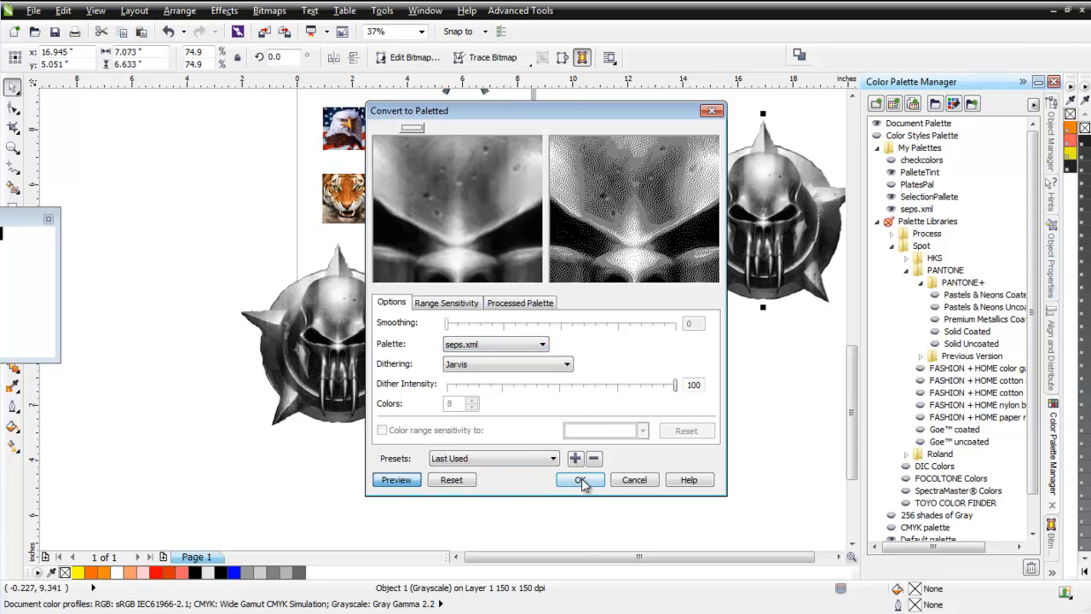
{"action": "left_click", "coordinate": [580, 481]}
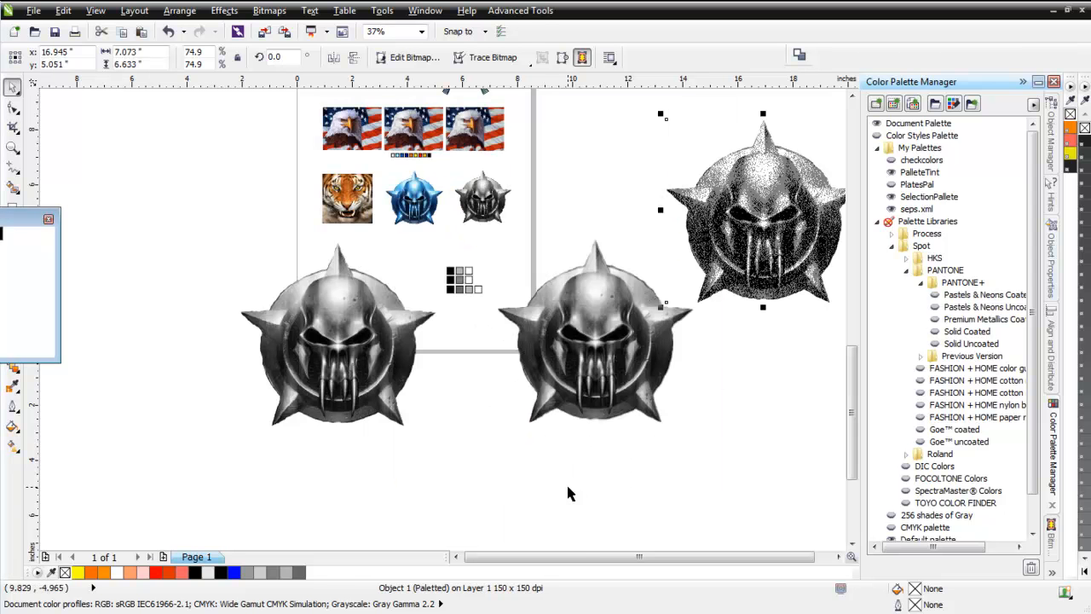
Convert the upper-right paletted emblem to 32-bit CMYK color.
{"action": "left_click", "coordinate": [269, 10]}
{"action": "mouse_move", "coordinate": [317, 176]}
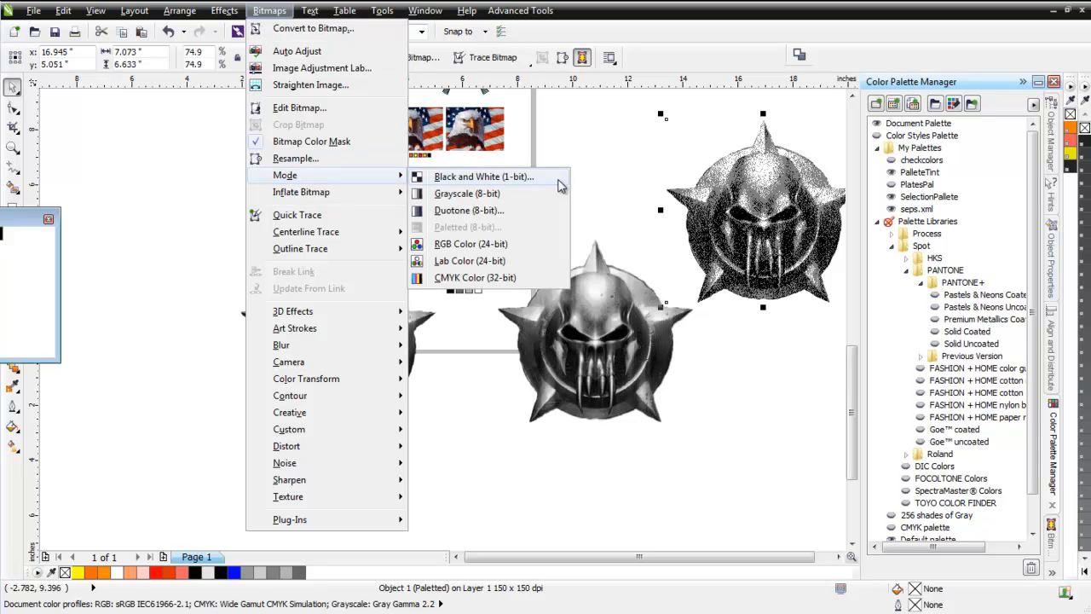
{"action": "left_click", "coordinate": [478, 278]}
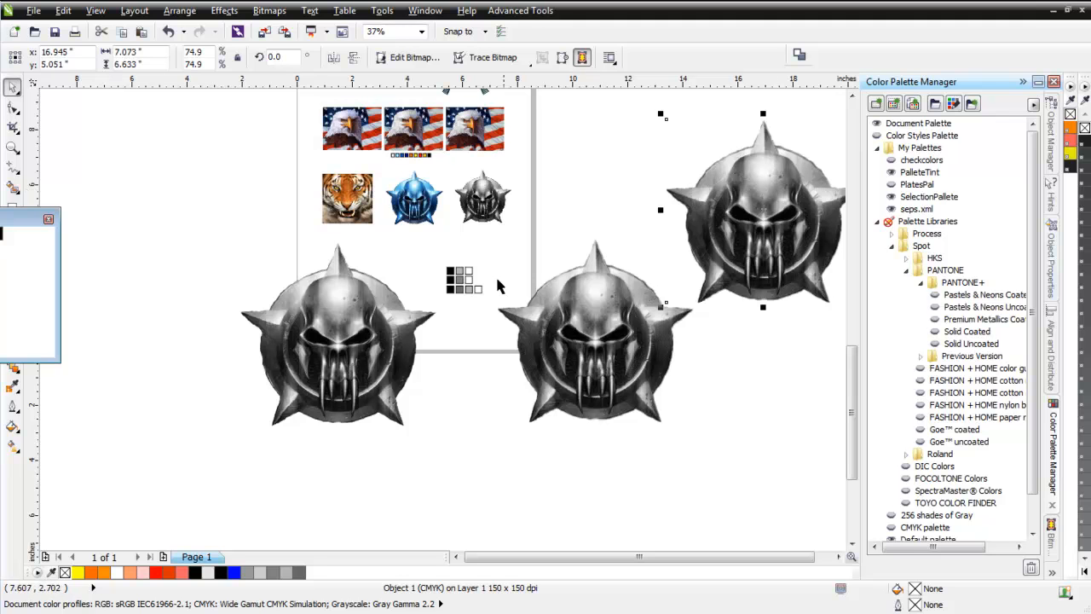
Create a custom palette from the four swatches of the bottom row and save it as seps, replacing the existing file.
{"action": "left_click", "coordinate": [432, 281]}
{"action": "left_click_drag", "start_coordinate": [490, 288], "coordinate": [441, 309]}
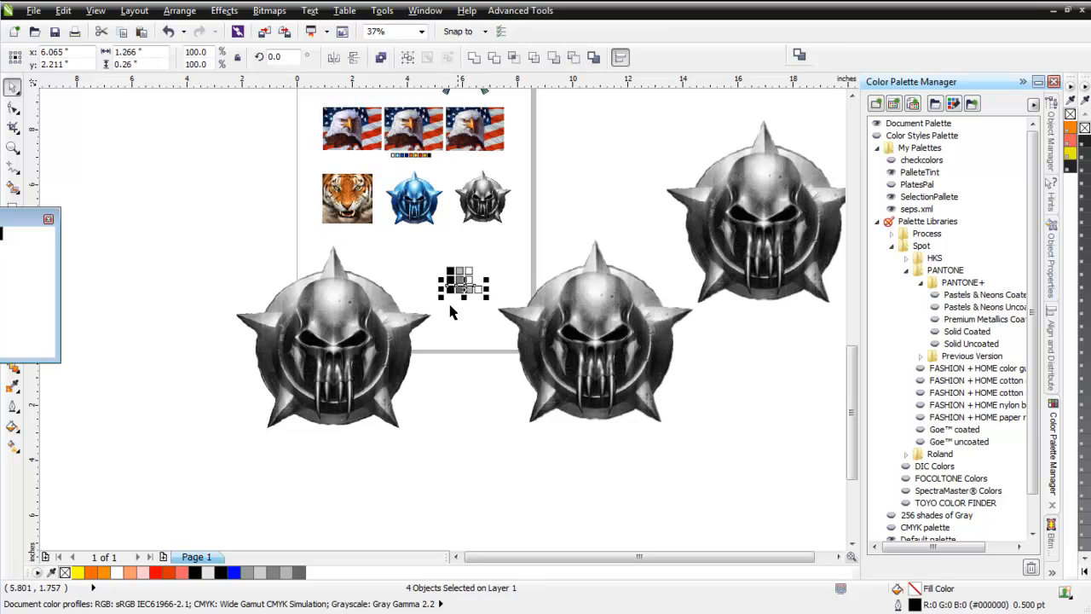
{"action": "left_click", "coordinate": [894, 104]}
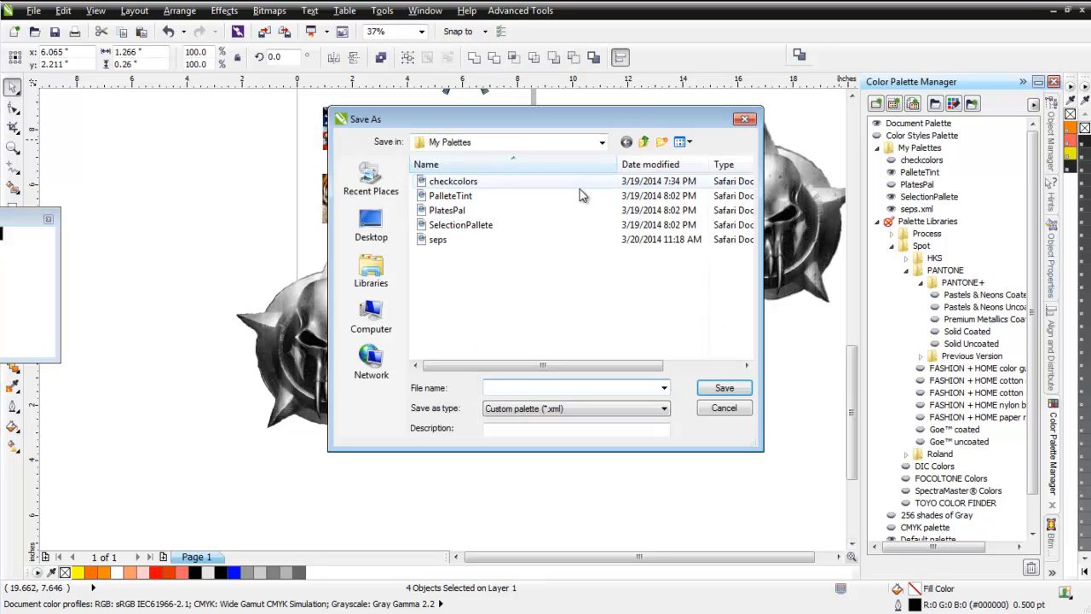
{"action": "left_click", "coordinate": [499, 243]}
{"action": "left_click", "coordinate": [734, 389]}
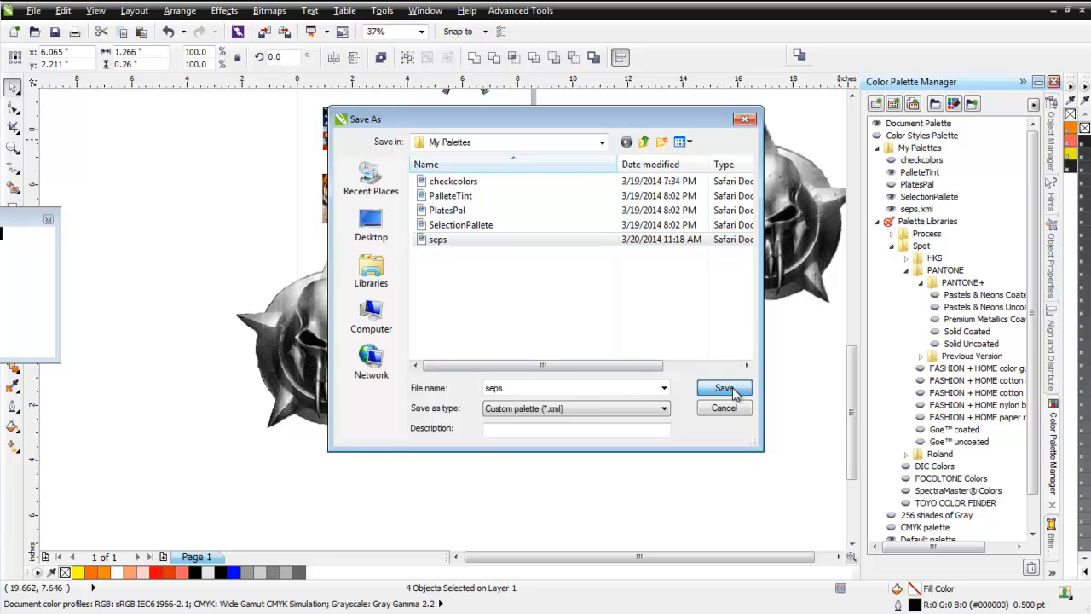
{"action": "left_click", "coordinate": [605, 299]}
Duplicate the large grayscale emblem again and place the copy below the upper-right emblem.
{"action": "left_click_drag", "start_coordinate": [314, 296], "coordinate": [358, 365]}
{"action": "right_click", "coordinate": [358, 365]}
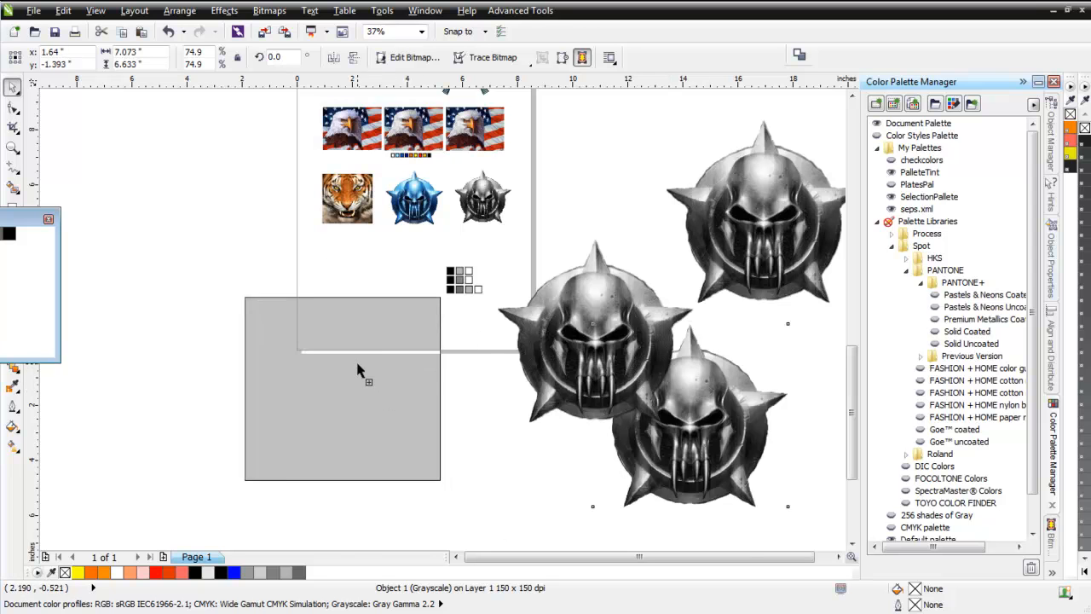
{"action": "left_click", "coordinate": [744, 433]}
{"action": "left_click_drag", "start_coordinate": [740, 401], "coordinate": [797, 404]}
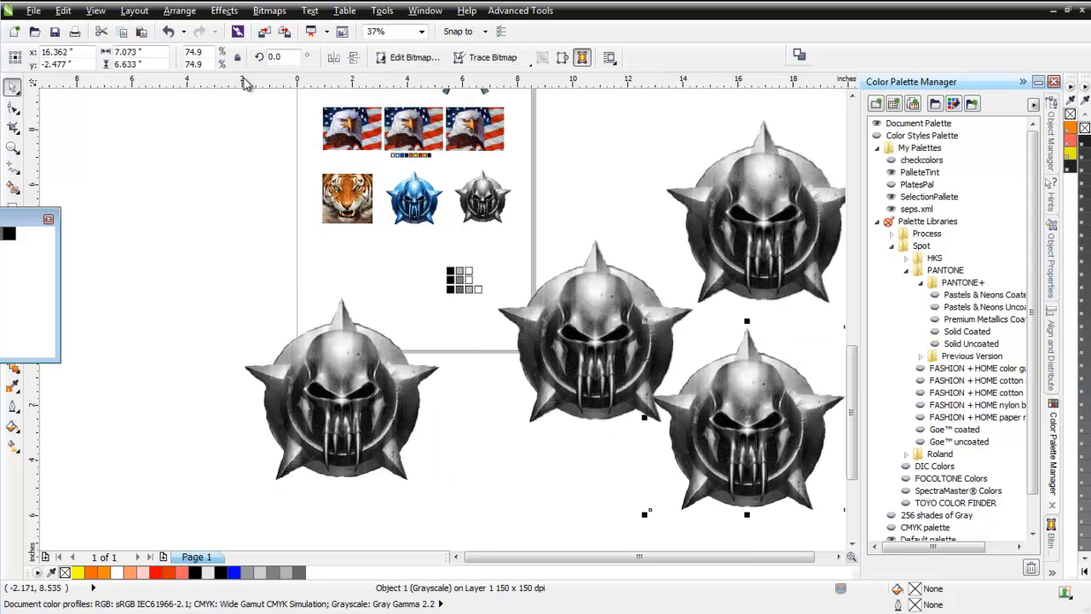
Convert the new lower-right emblem copy to 8-bit paletted mode with the updated seps.xml palette and Jarvis dithering.
{"action": "left_click", "coordinate": [270, 10]}
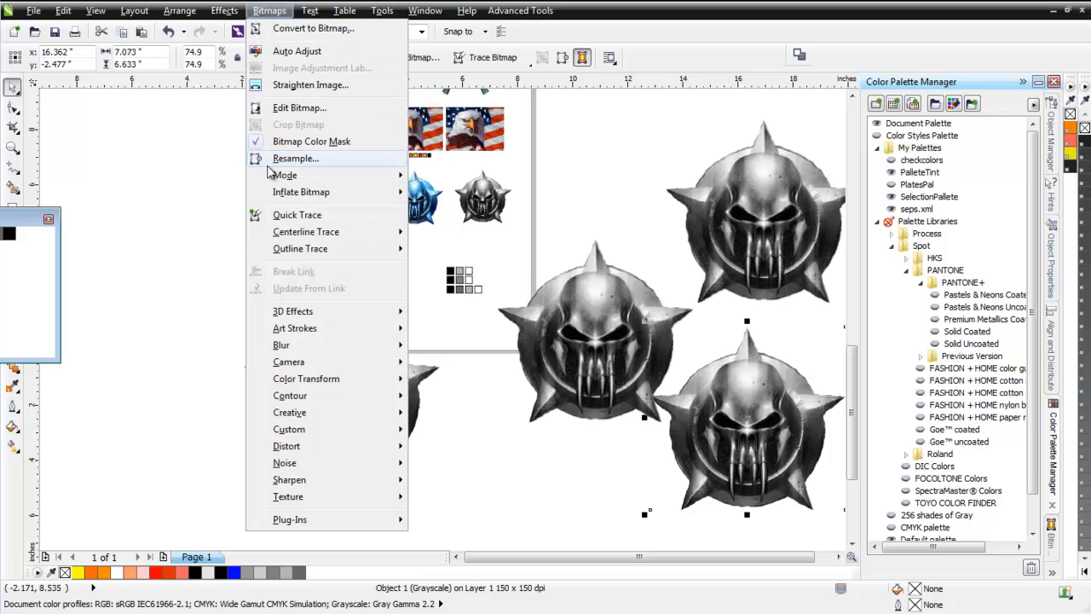
{"action": "mouse_move", "coordinate": [269, 175]}
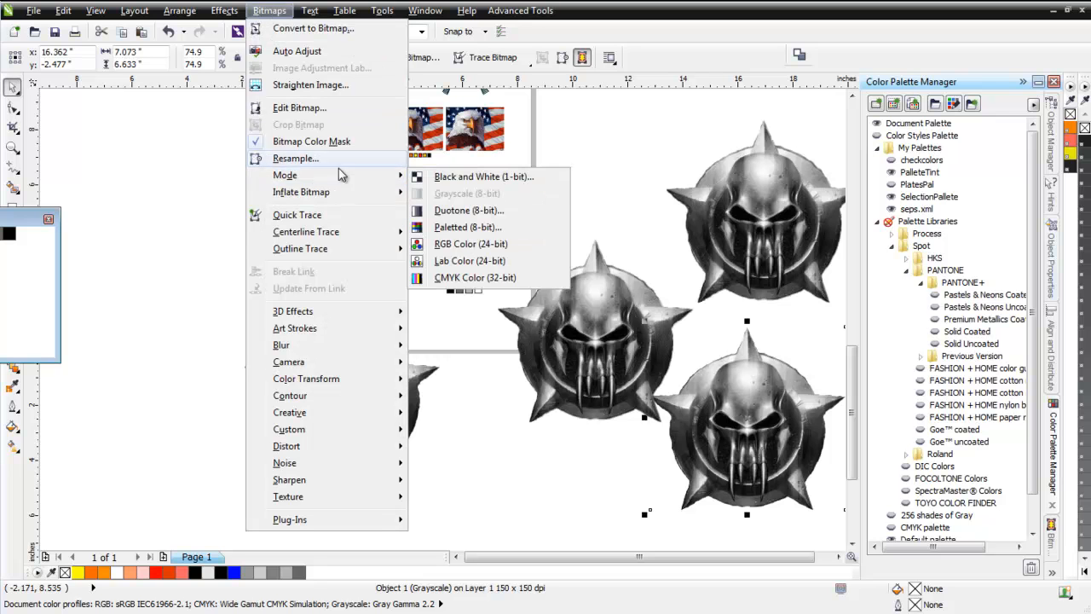
{"action": "left_click", "coordinate": [488, 228]}
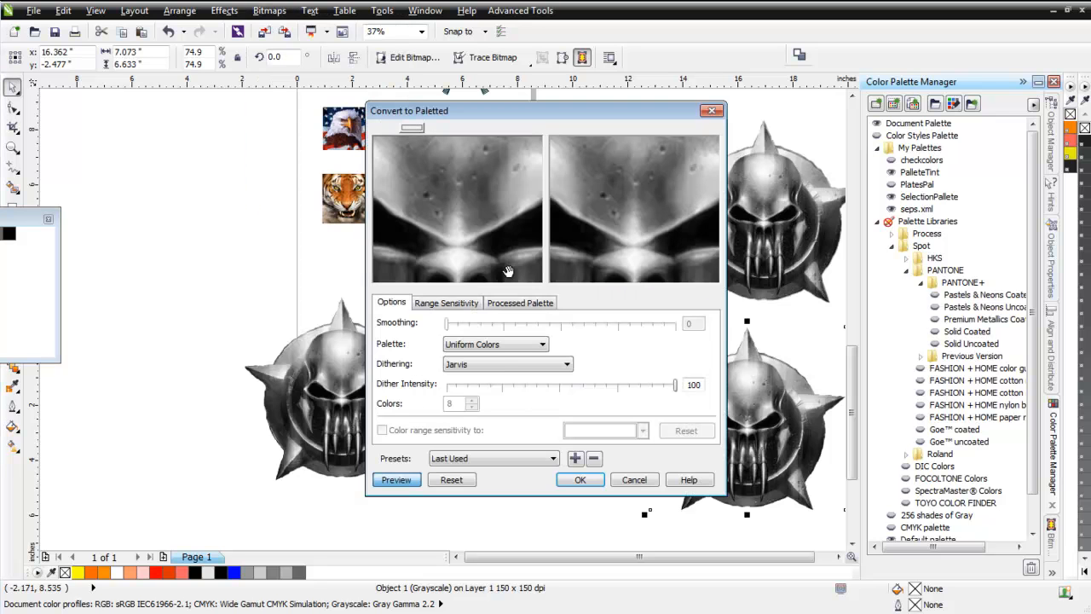
{"action": "left_click", "coordinate": [544, 344]}
{"action": "left_click", "coordinate": [474, 442]}
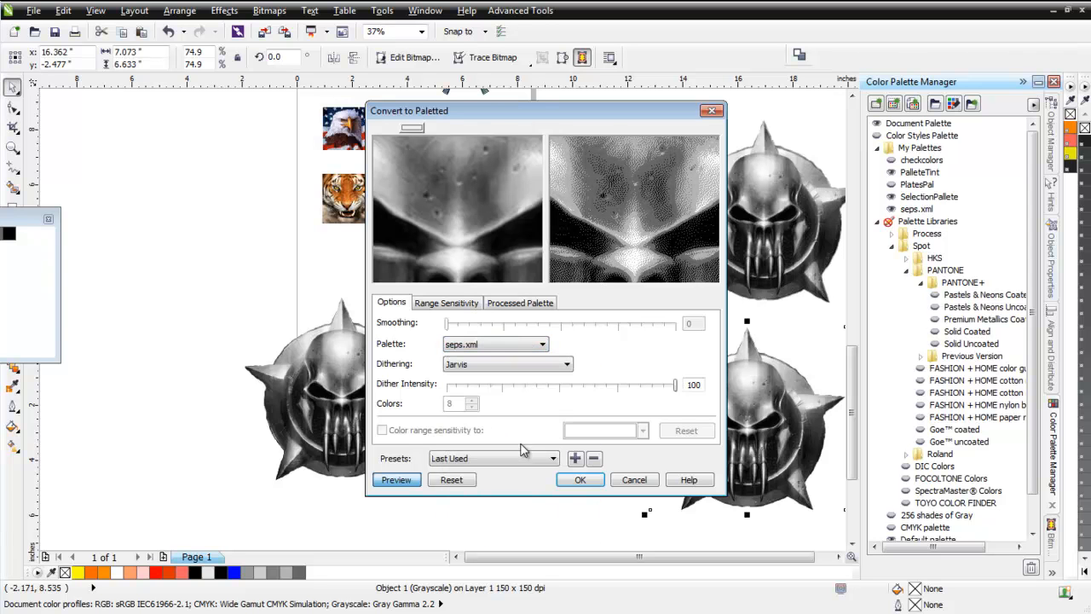
{"action": "left_click", "coordinate": [580, 481]}
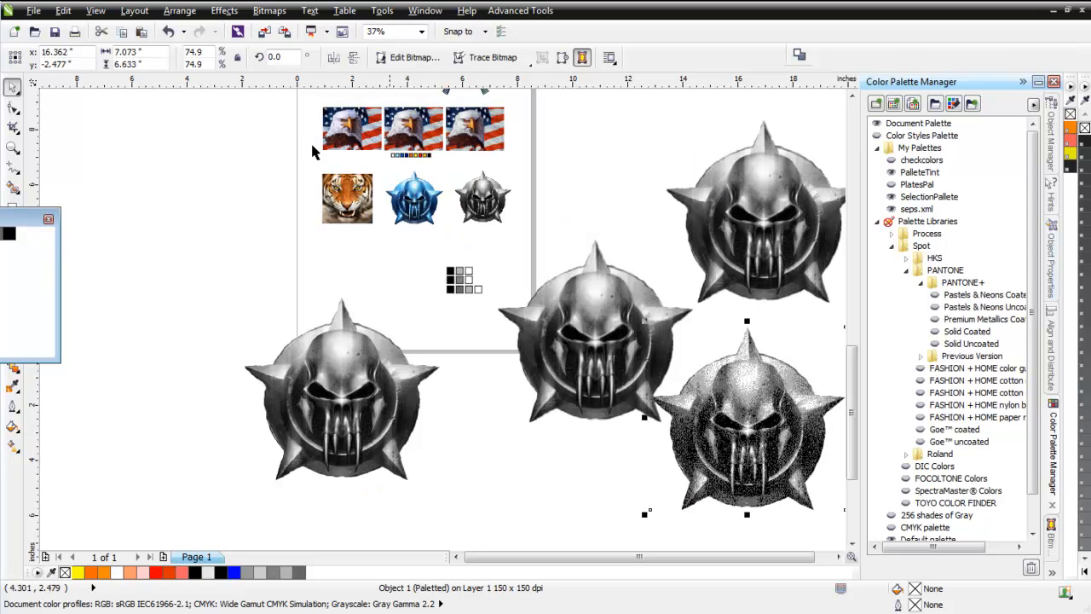
Convert the lower-right paletted emblem to 32-bit CMYK color.
{"action": "left_click", "coordinate": [271, 10]}
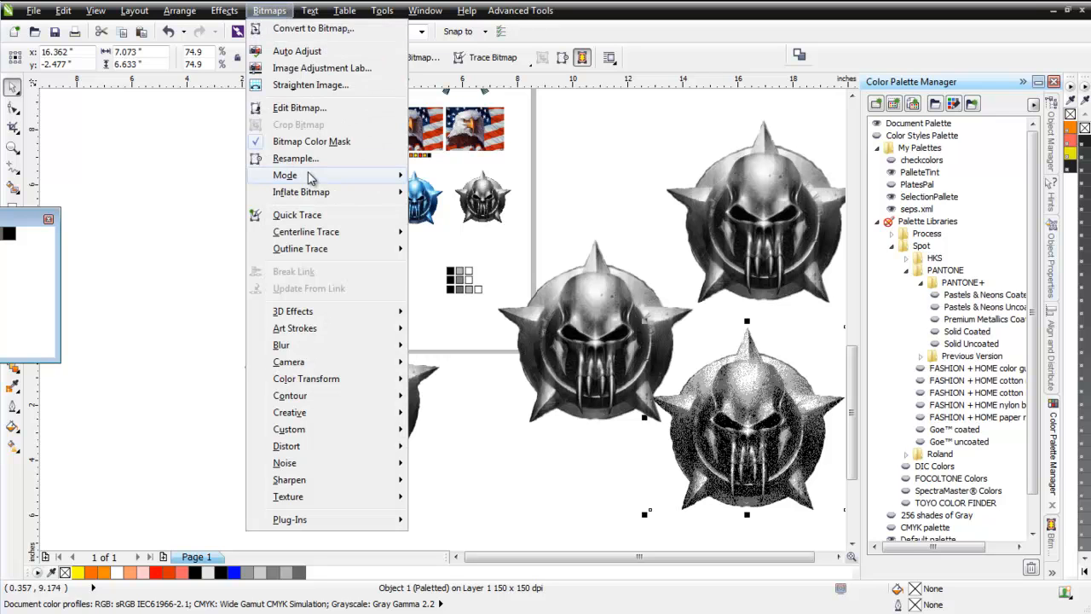
{"action": "mouse_move", "coordinate": [341, 175]}
{"action": "left_click", "coordinate": [472, 277]}
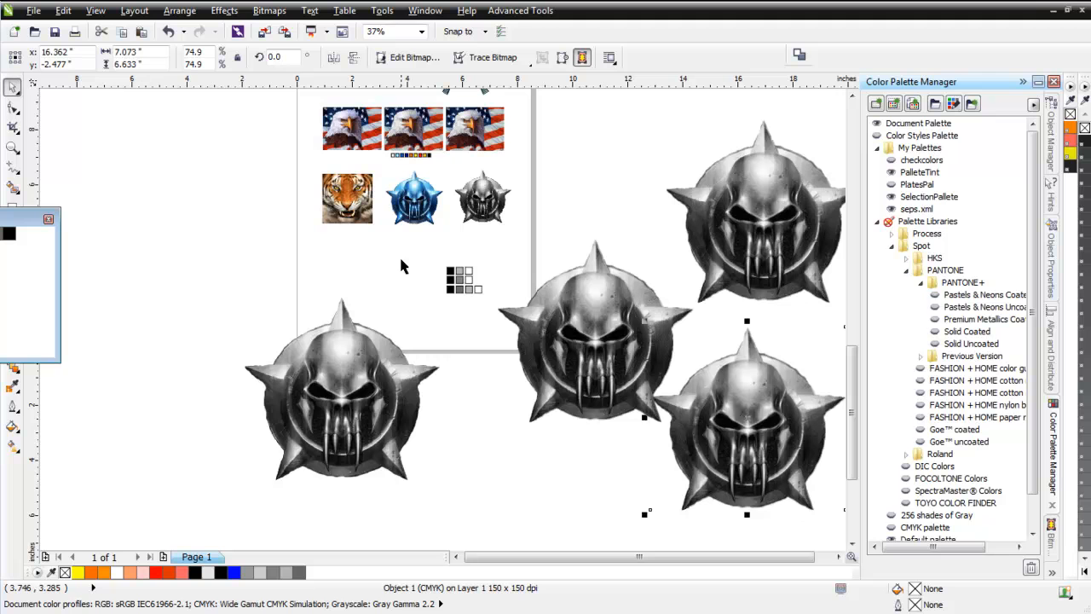
Float the default color palette over the page and fill the top row's first swatch with dark blue (#00459A).
{"action": "left_click", "coordinate": [352, 196]}
{"action": "left_click", "coordinate": [414, 204]}
{"action": "scroll", "coordinate": [413, 217], "scroll_direction": "up", "scroll_amount": 1}
{"action": "scroll", "coordinate": [413, 216], "scroll_direction": "up", "scroll_amount": 3}
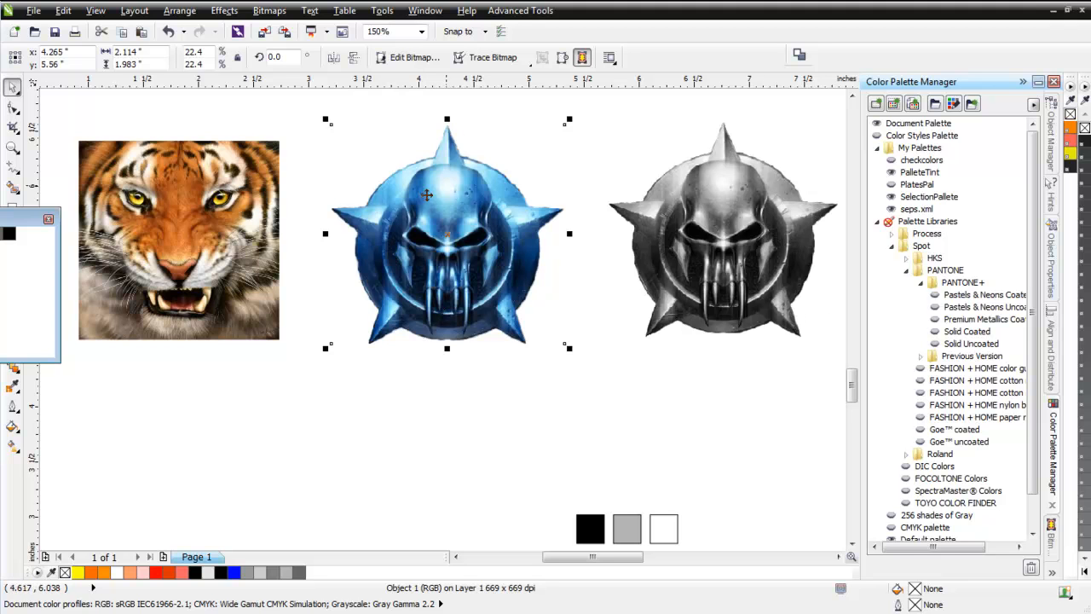
{"action": "scroll", "coordinate": [484, 305], "scroll_direction": "down", "scroll_amount": 2}
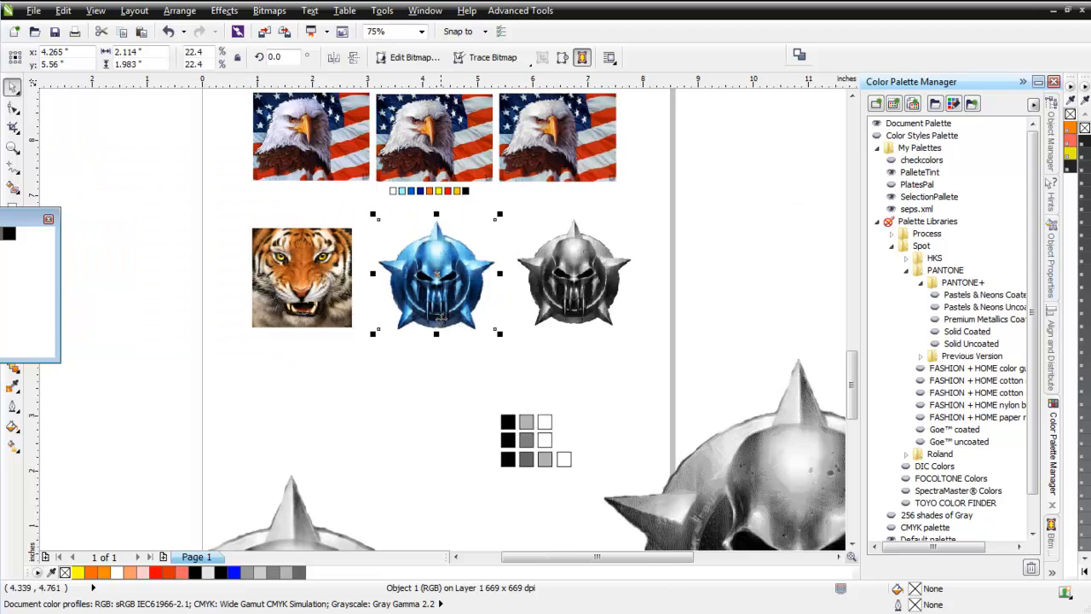
{"action": "scroll", "coordinate": [487, 414], "scroll_direction": "up", "scroll_amount": 2}
{"action": "left_click", "coordinate": [552, 471]}
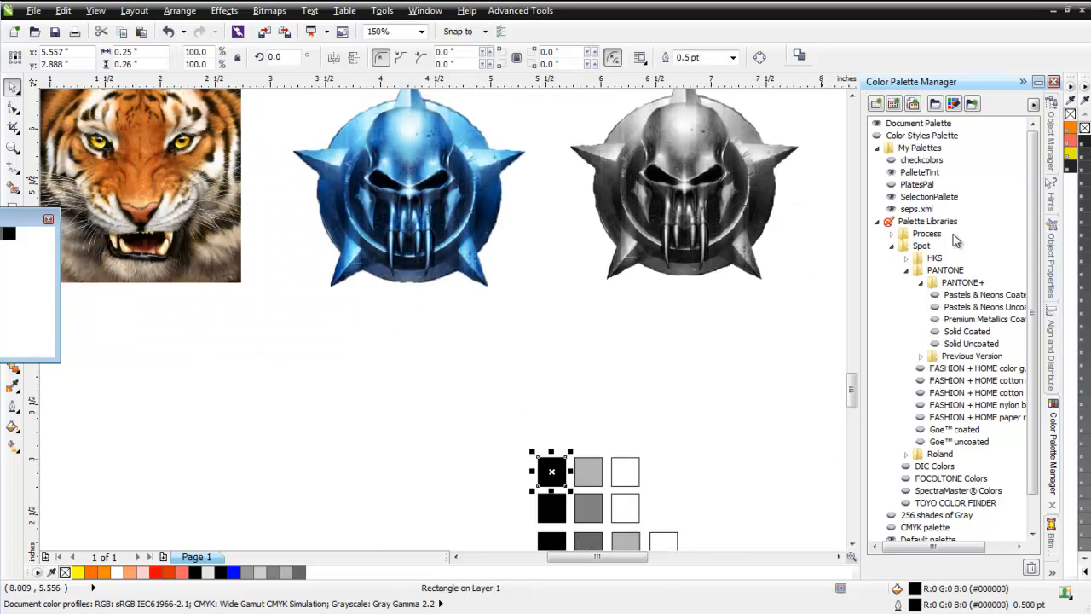
{"action": "left_click_drag", "start_coordinate": [1090, 281], "coordinate": [777, 285]}
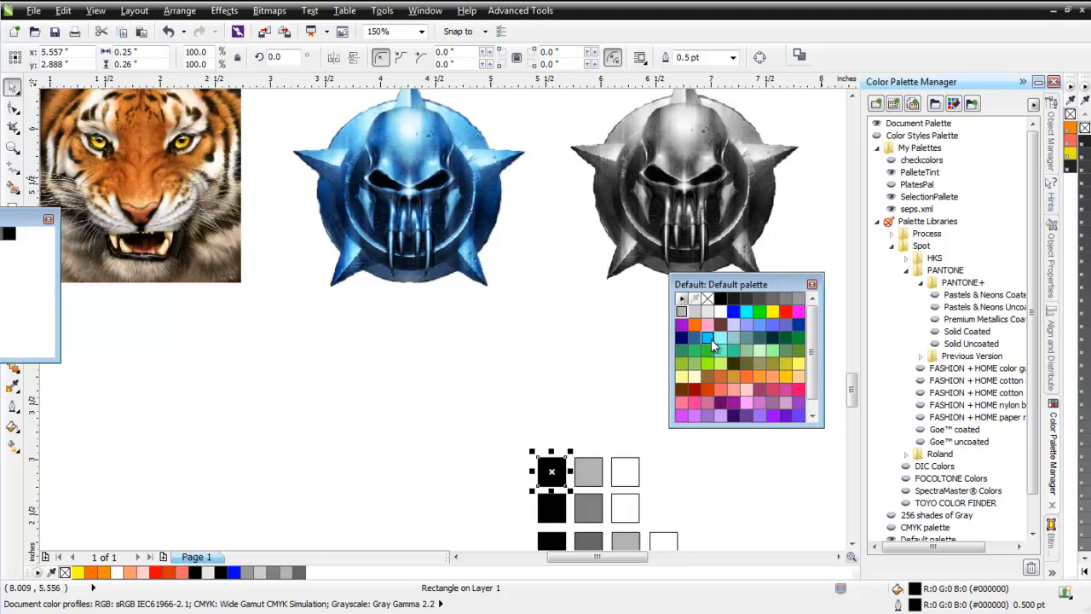
{"action": "left_click_drag", "start_coordinate": [711, 339], "coordinate": [784, 398]}
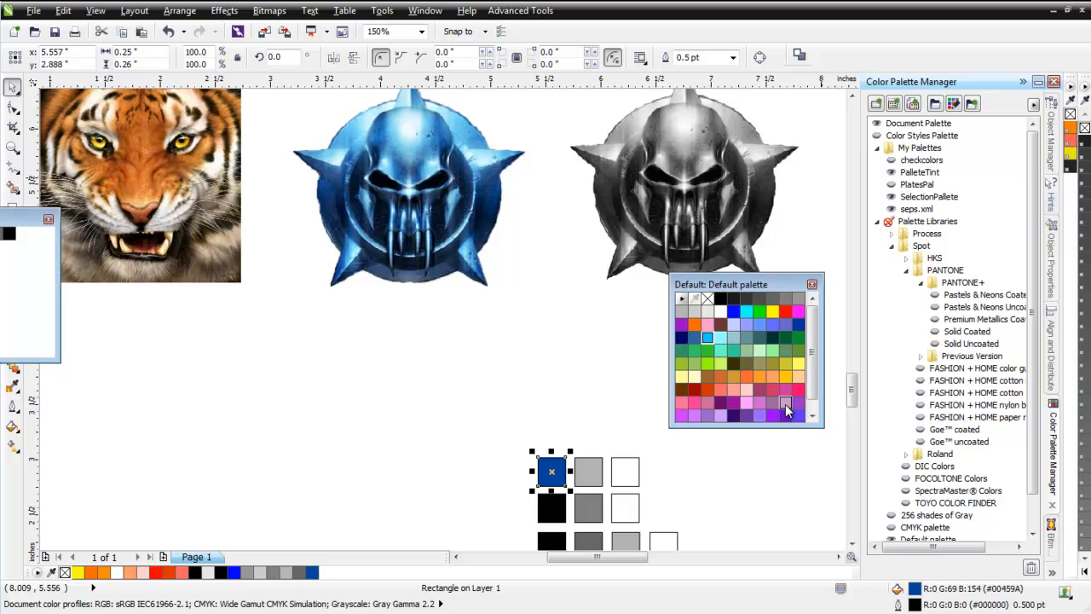
Fill the top row's gray middle swatch with bright blue (#00C2FE).
{"action": "left_click", "coordinate": [589, 471]}
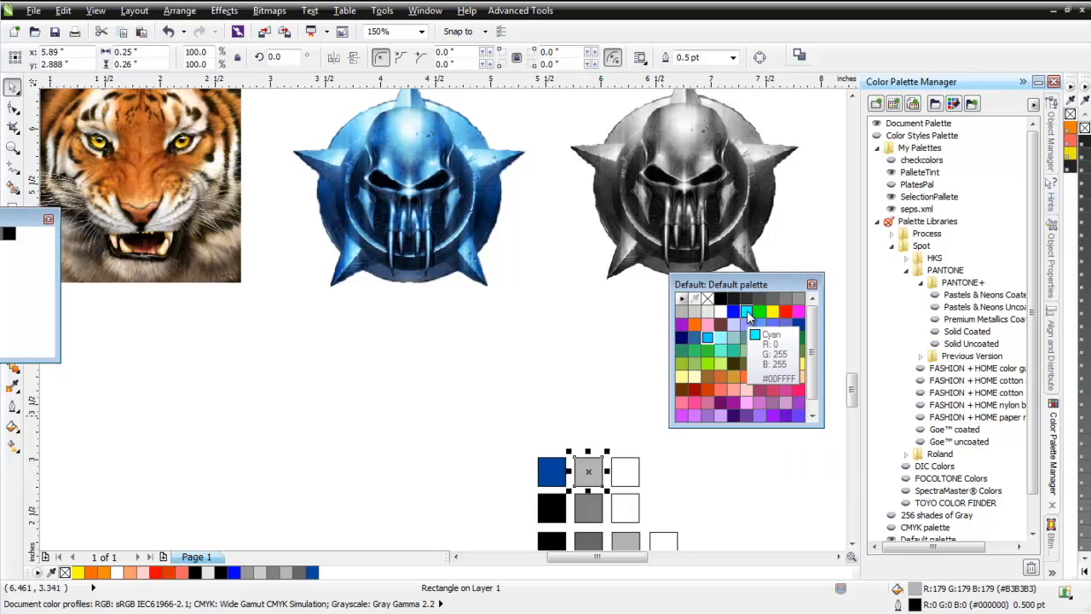
{"action": "left_click_drag", "start_coordinate": [747, 314], "coordinate": [794, 325]}
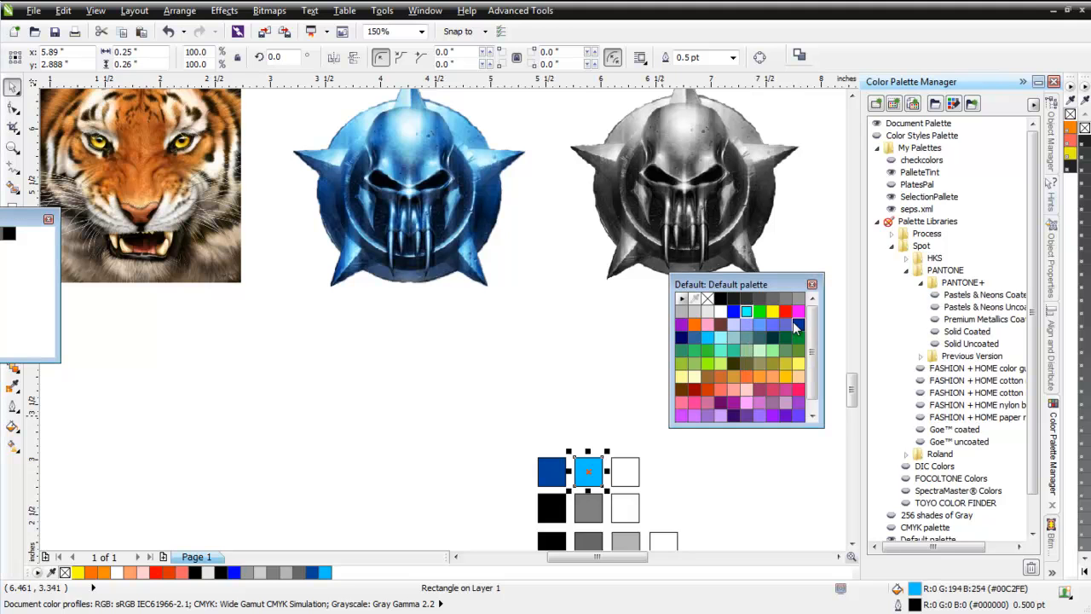
{"action": "left_click", "coordinate": [455, 430]}
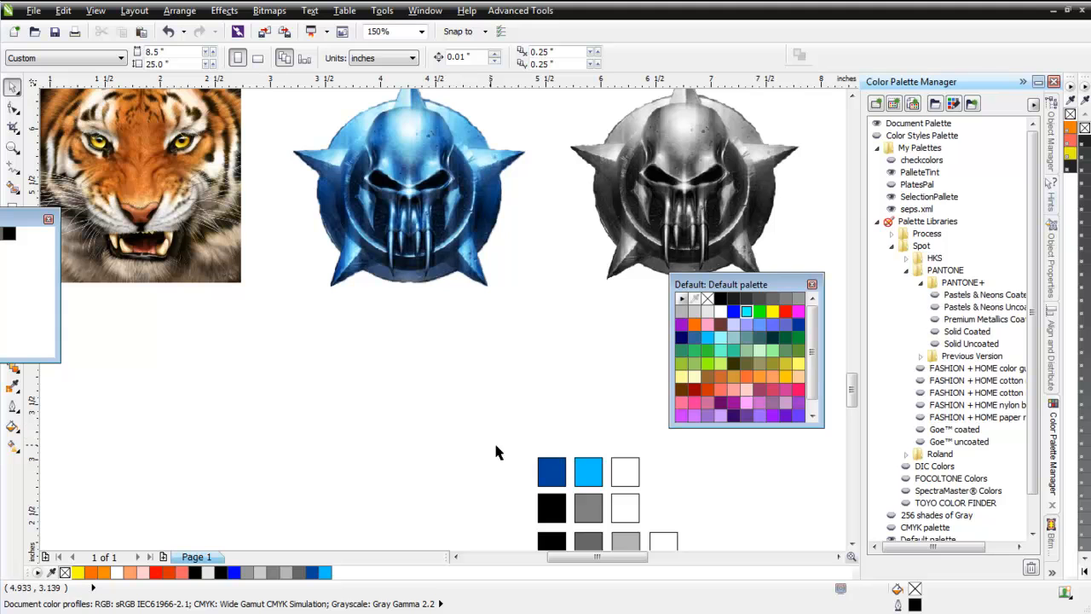
Duplicate the dark blue swatch just to its left and fill the copy with black.
{"action": "left_click_drag", "start_coordinate": [546, 478], "coordinate": [513, 479]}
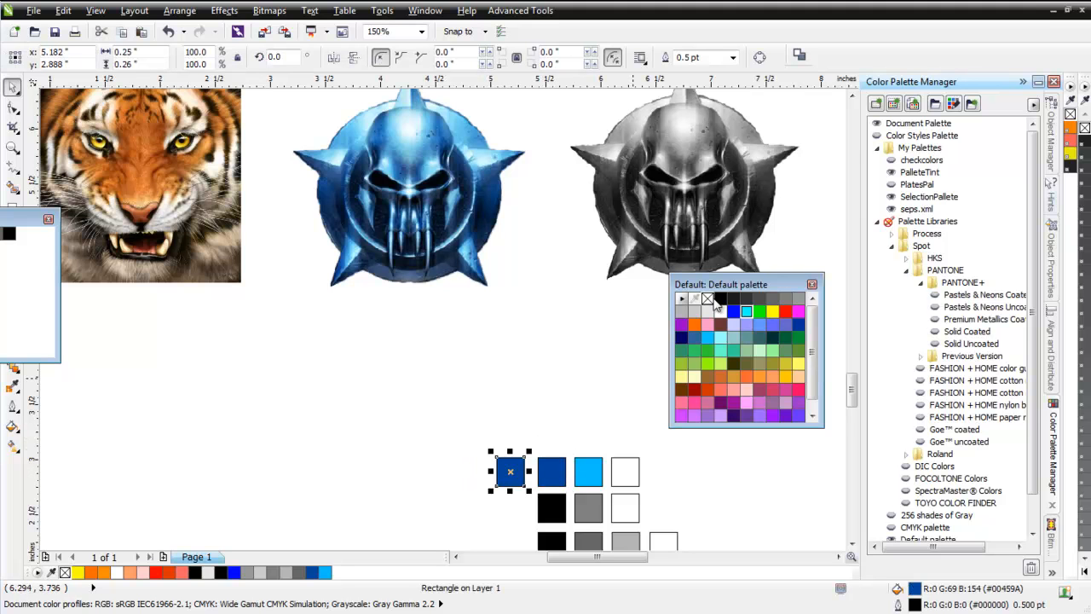
{"action": "left_click", "coordinate": [720, 298]}
{"action": "left_click", "coordinate": [482, 422]}
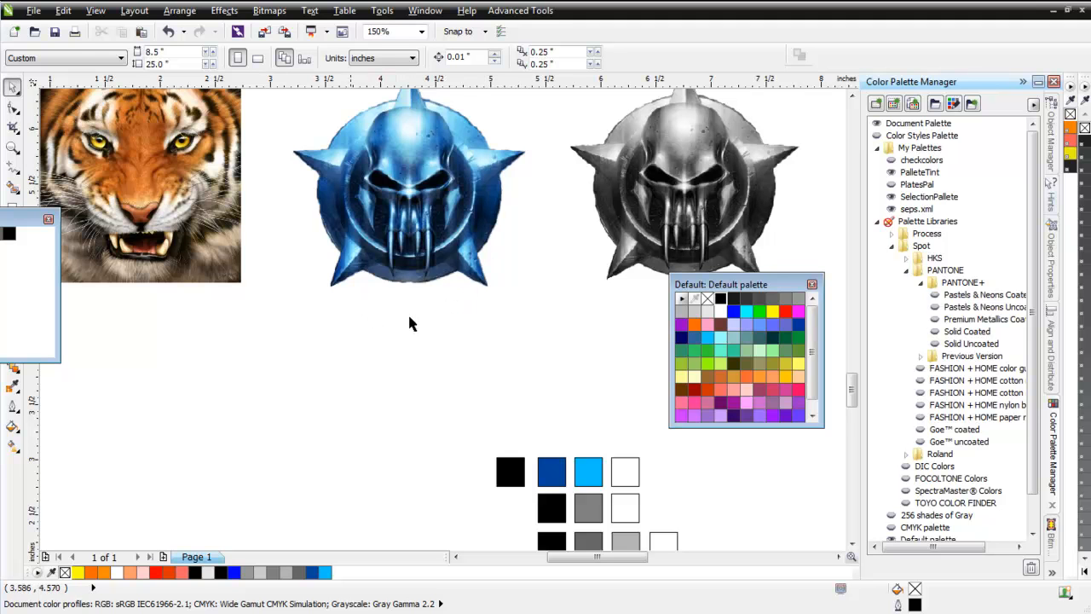
Create a custom palette from the black, dark blue, bright blue and white swatches and save it as seps, replacing the existing file.
{"action": "left_click_drag", "start_coordinate": [458, 428], "coordinate": [714, 504]}
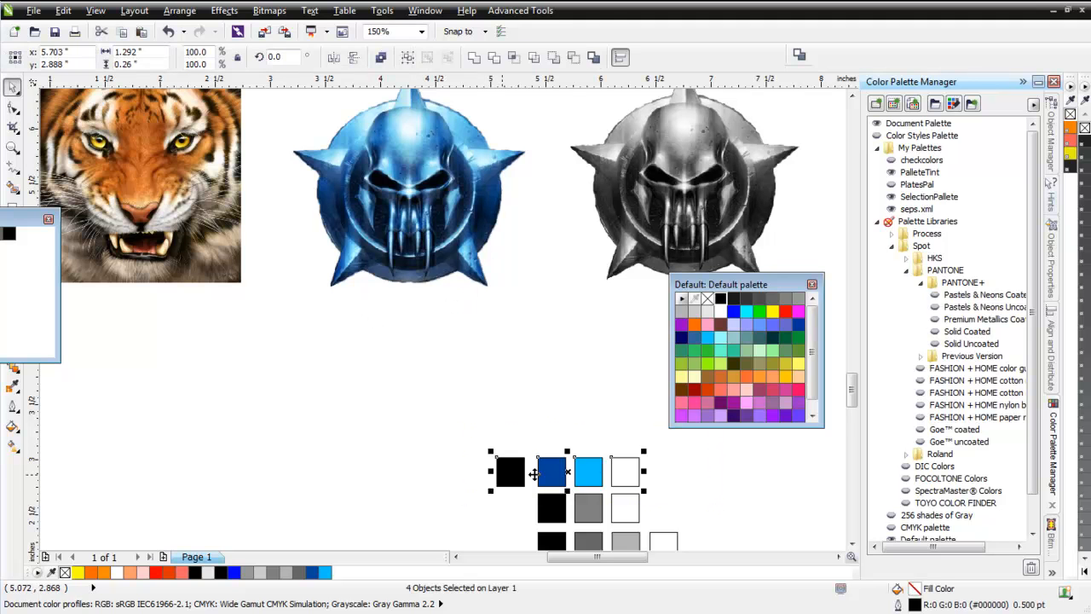
{"action": "left_click", "coordinate": [894, 104]}
{"action": "left_click", "coordinate": [516, 239]}
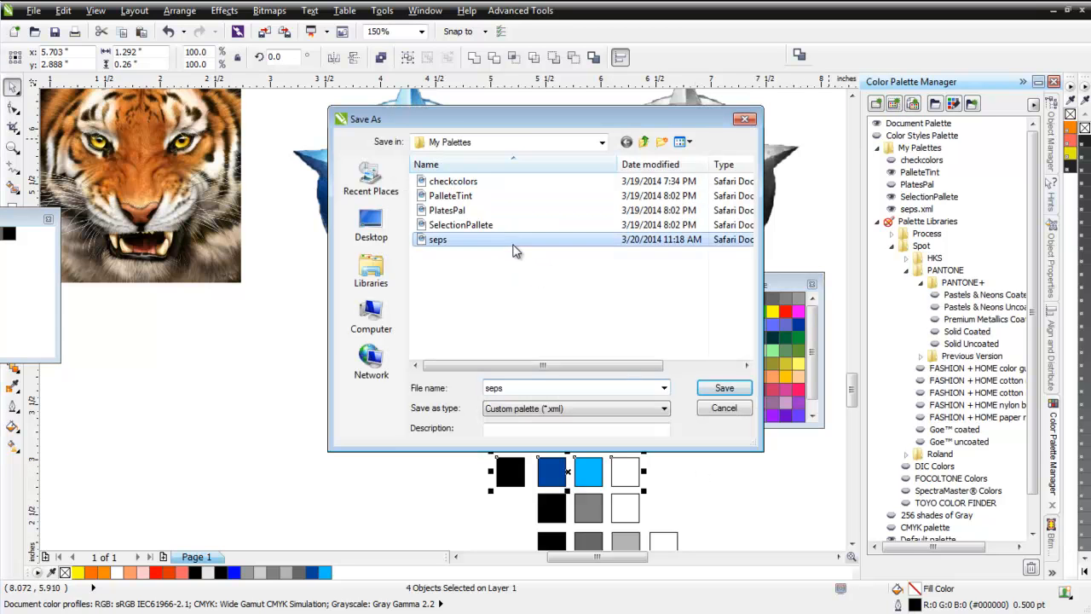
{"action": "left_click", "coordinate": [716, 390]}
{"action": "left_click", "coordinate": [599, 292]}
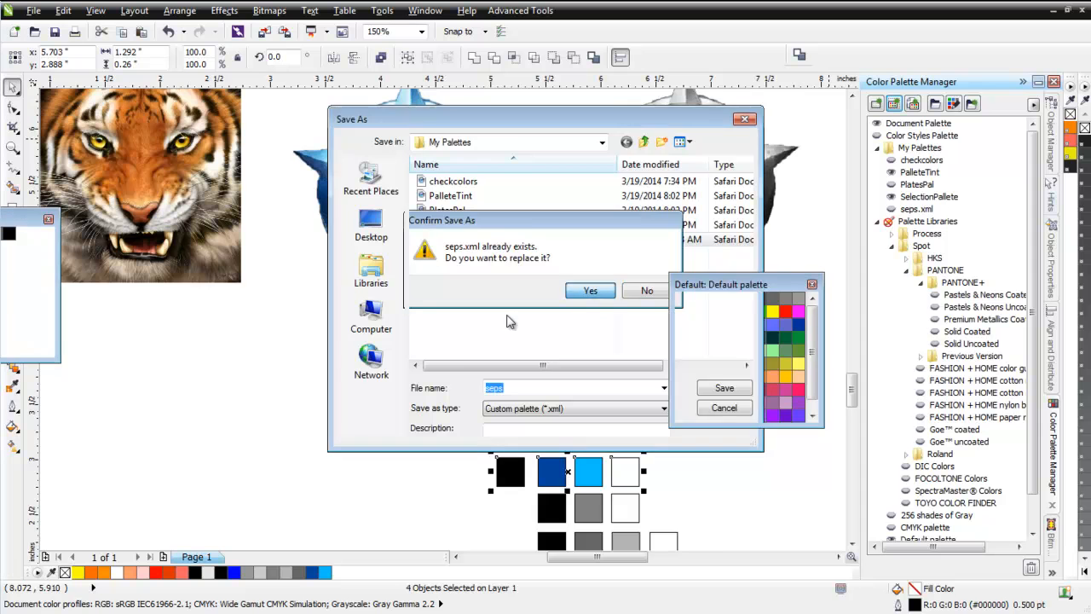
{"action": "left_click", "coordinate": [465, 365]}
{"action": "scroll", "coordinate": [614, 392], "scroll_direction": "down", "scroll_amount": 1}
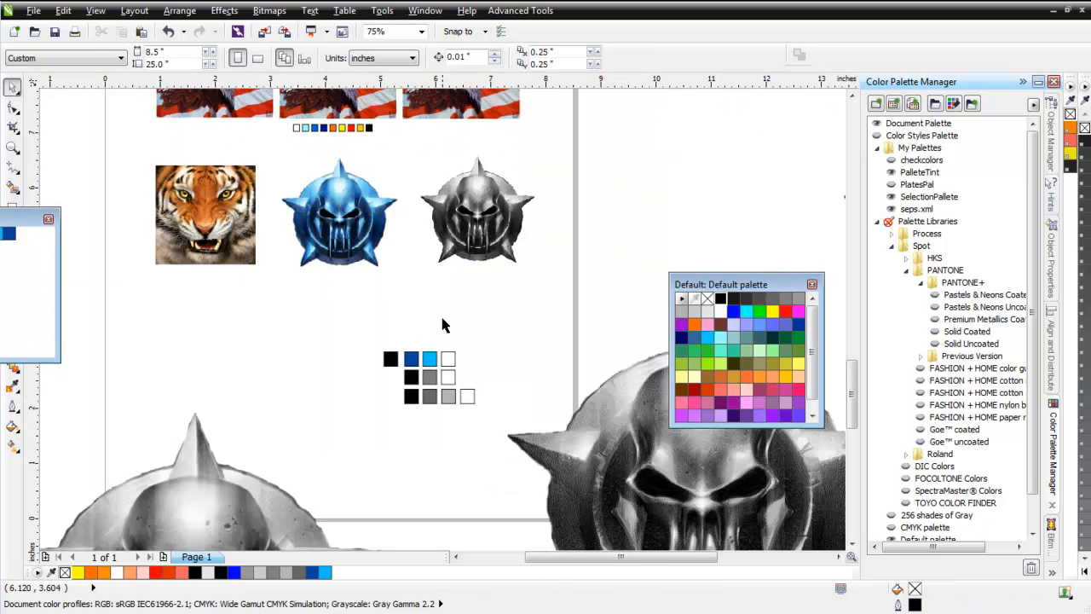
Place an enlarged copy of the blue skull emblem, about 7.98 by 7.48 inches, in the empty area left of the page.
{"action": "left_click", "coordinate": [360, 223]}
{"action": "scroll", "coordinate": [465, 352], "scroll_direction": "down", "scroll_amount": 2}
{"action": "left_click_drag", "start_coordinate": [433, 322], "coordinate": [350, 287]}
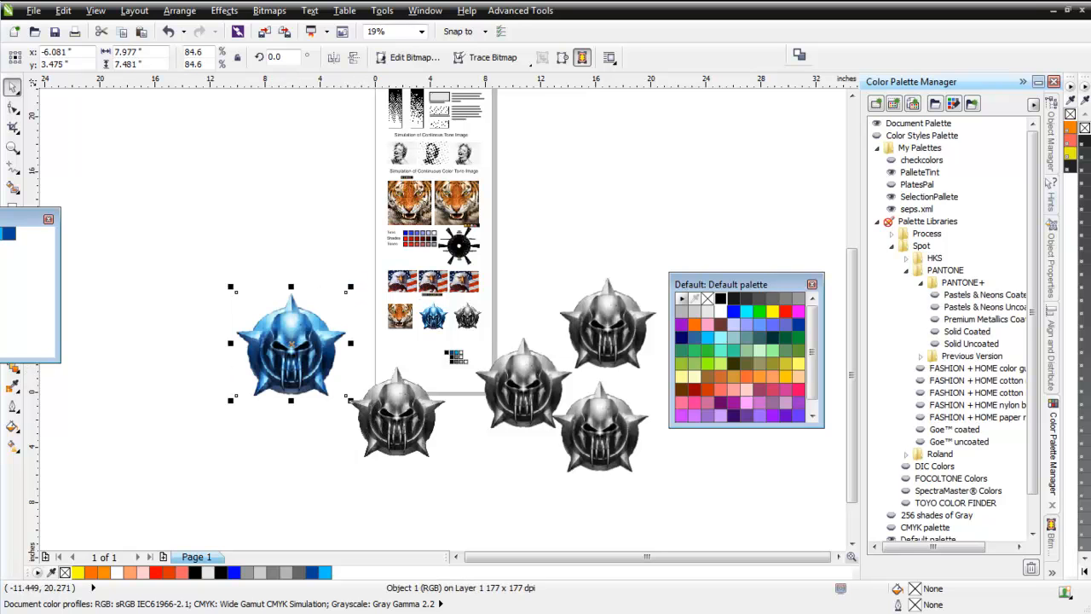
Resample the enlarged blue skull emblem to 150 dpi.
{"action": "left_click", "coordinate": [268, 10]}
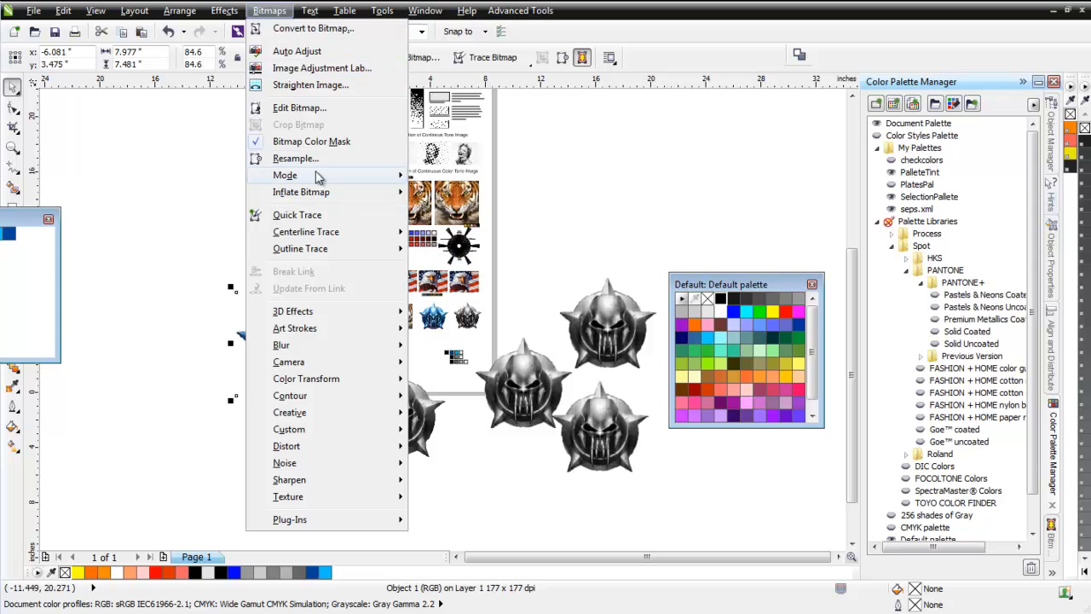
{"action": "left_click", "coordinate": [295, 159]}
{"action": "left_click_drag", "start_coordinate": [510, 288], "coordinate": [415, 289]}
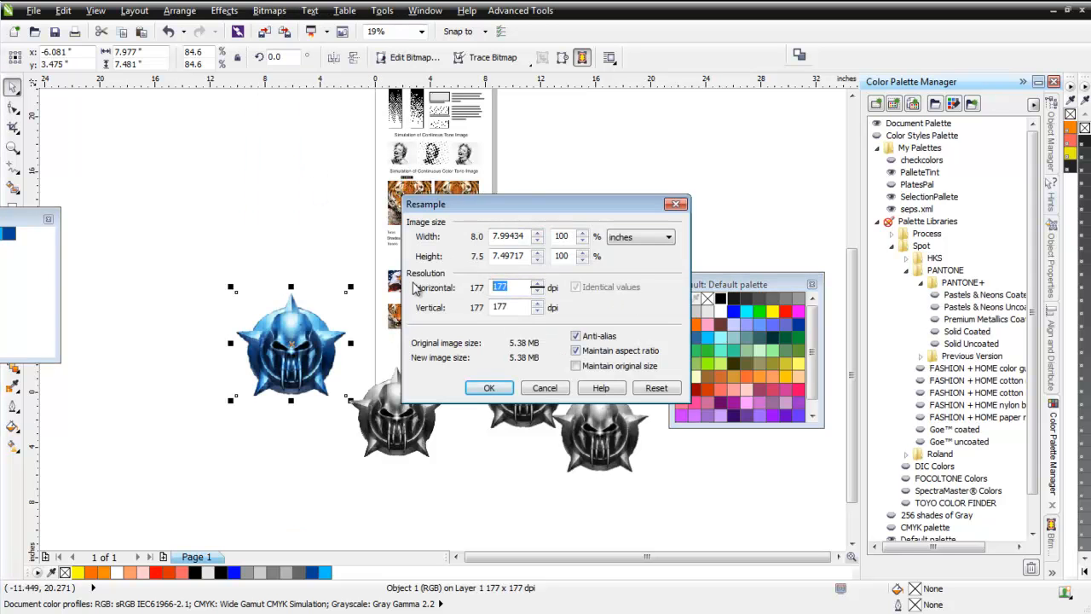
{"action": "type", "text": "150"}
{"action": "left_click", "coordinate": [489, 387]}
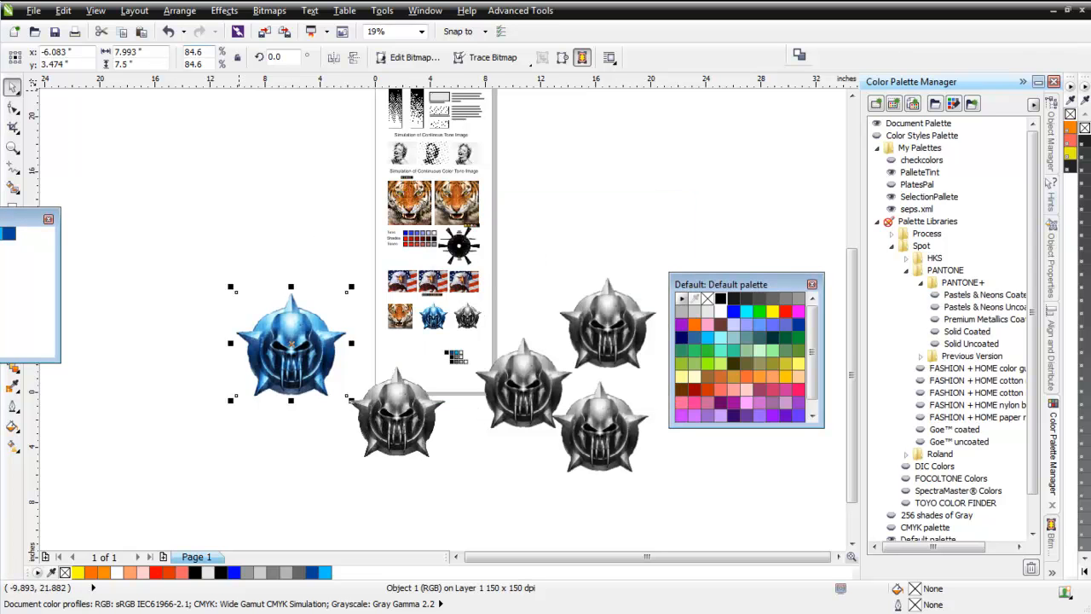
Convert the enlarged blue emblem to 8-bit paletted mode using the seps.xml palette with Jarvis dithering.
{"action": "left_click", "coordinate": [269, 10]}
{"action": "mouse_move", "coordinate": [332, 174]}
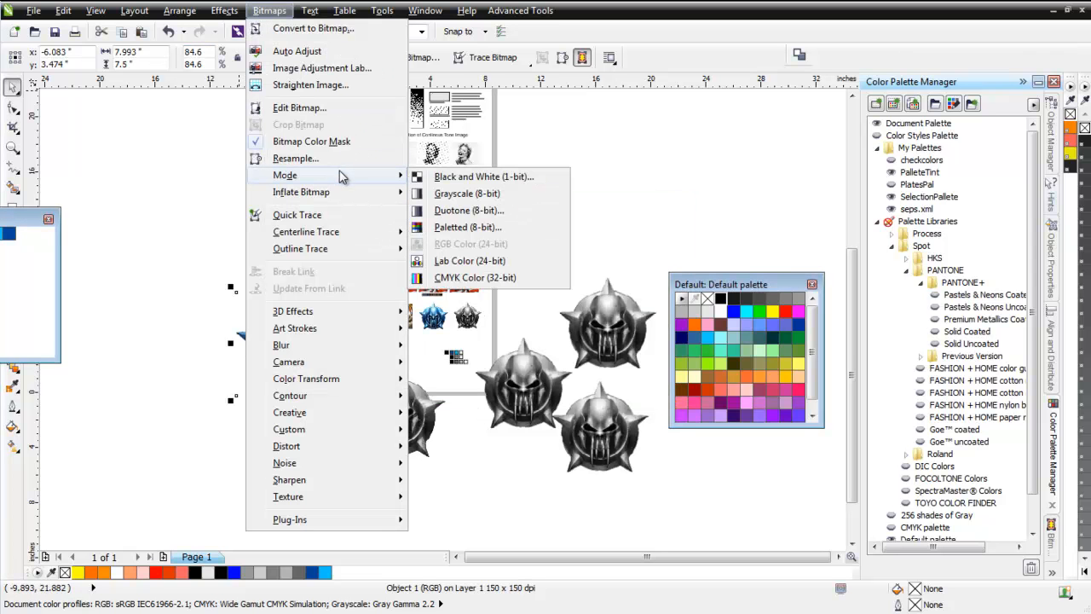
{"action": "left_click", "coordinate": [501, 226]}
{"action": "left_click", "coordinate": [520, 345]}
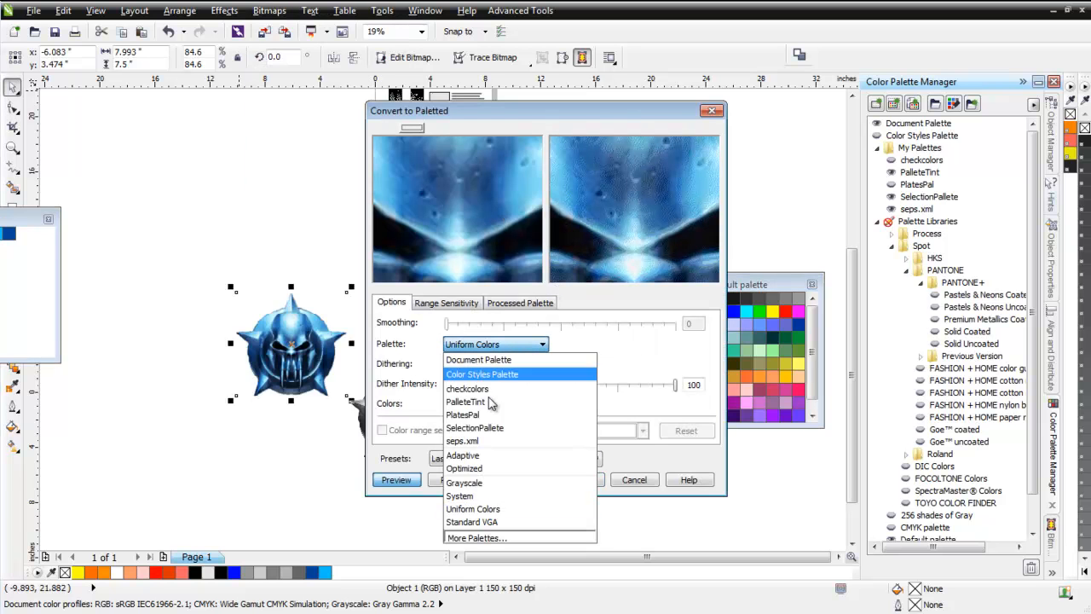
{"action": "left_click", "coordinate": [477, 441]}
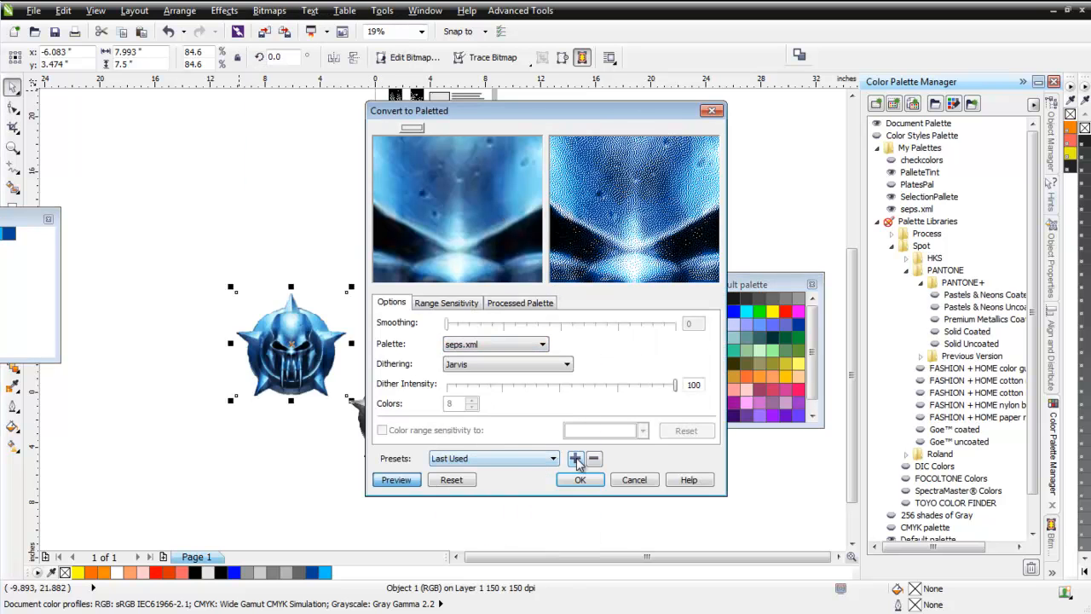
{"action": "left_click", "coordinate": [586, 480]}
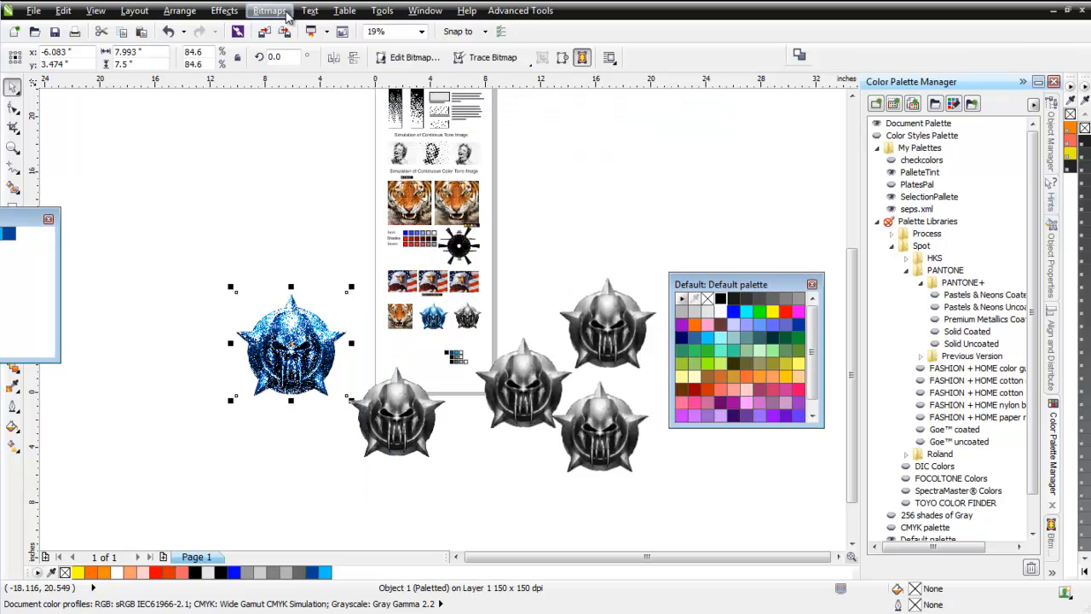
Convert the dithered blue emblem to 32-bit CMYK color and inspect its dots up close.
{"action": "left_click", "coordinate": [271, 10]}
{"action": "mouse_move", "coordinate": [313, 179]}
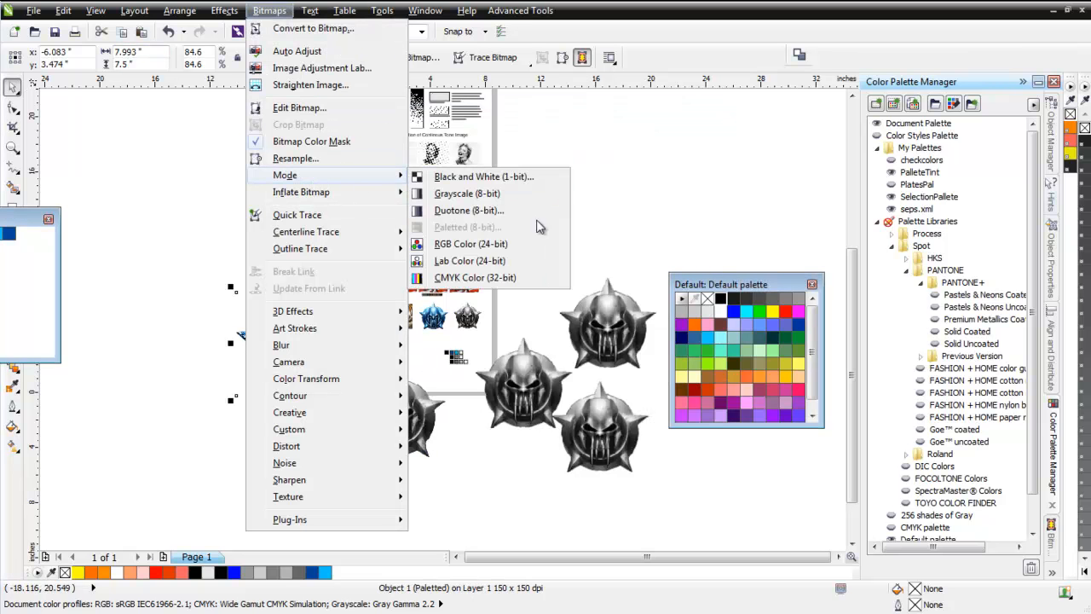
{"action": "left_click", "coordinate": [503, 290]}
{"action": "scroll", "coordinate": [443, 317], "scroll_direction": "up", "scroll_amount": 6}
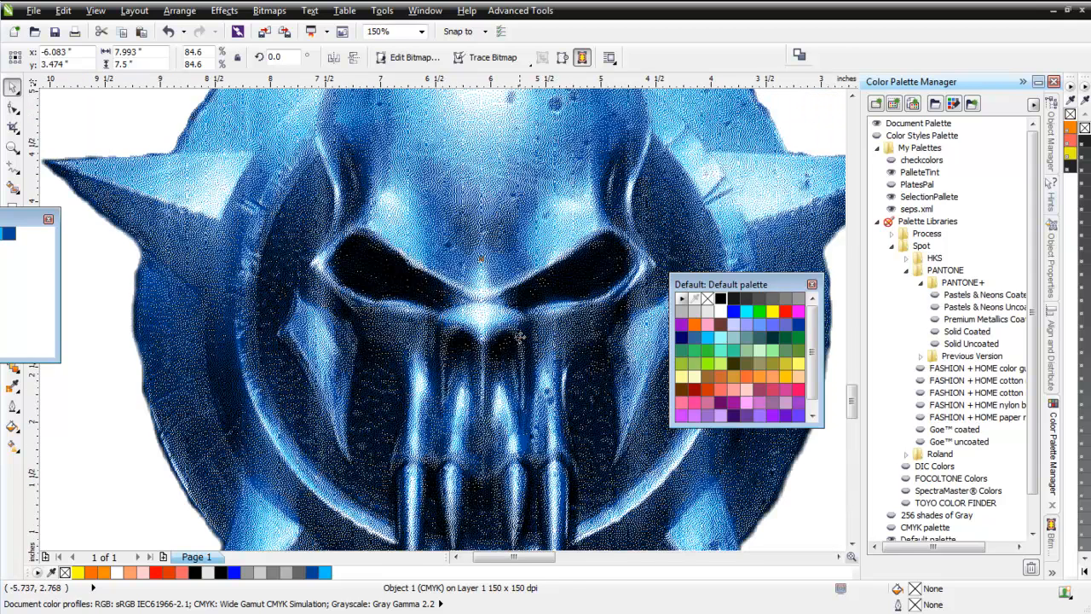
{"action": "scroll", "coordinate": [515, 340], "scroll_direction": "down", "scroll_amount": 6}
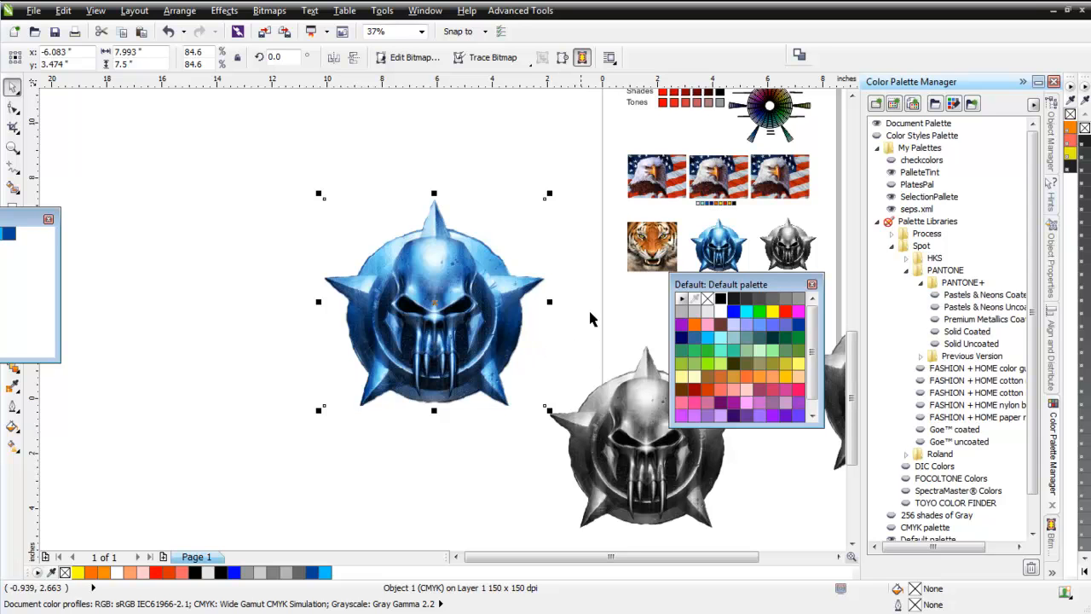
Clear the floating palette off the drawing tools and draw a rectangle about 0.26 by 0.28 inches below the tiger image, with a copy beside it.
{"action": "left_click", "coordinate": [661, 264]}
{"action": "scroll", "coordinate": [473, 341], "scroll_direction": "up", "scroll_amount": 4}
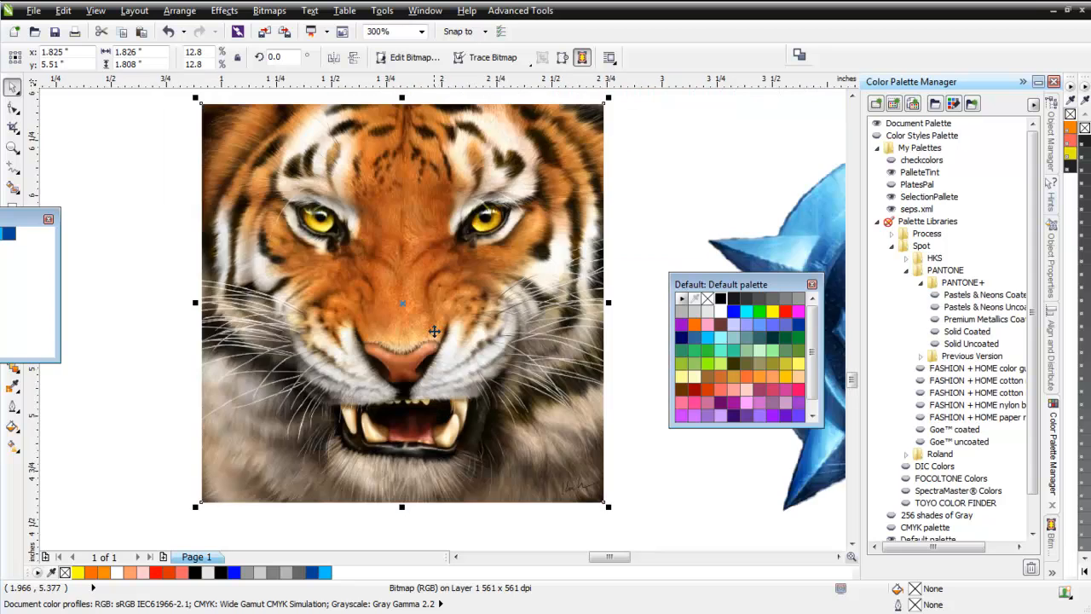
{"action": "scroll", "coordinate": [477, 343], "scroll_direction": "down", "scroll_amount": 3}
{"action": "scroll", "coordinate": [441, 402], "scroll_direction": "up", "scroll_amount": 3}
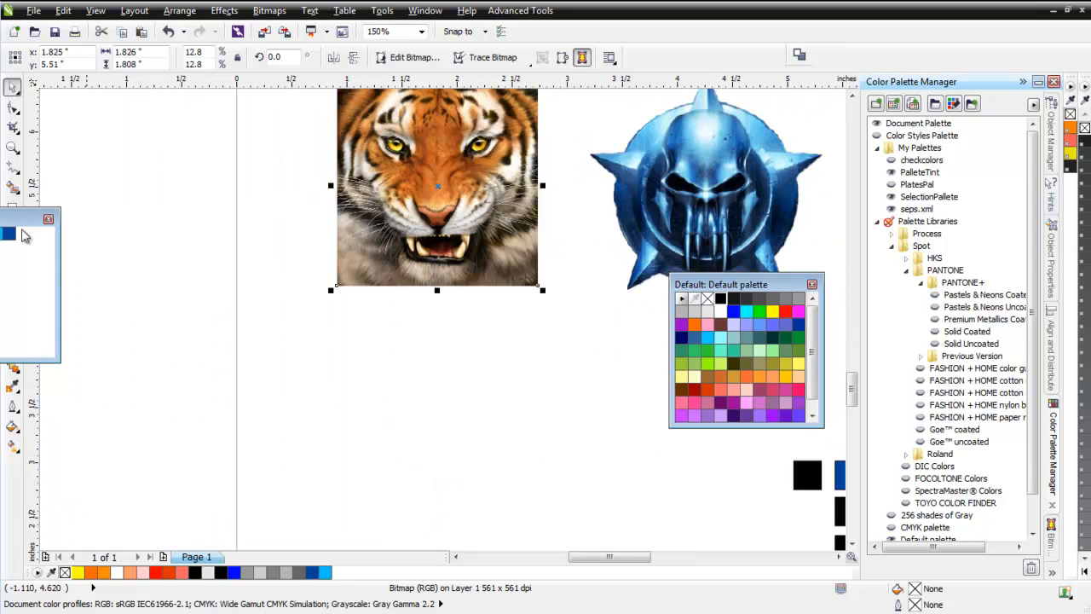
{"action": "left_click_drag", "start_coordinate": [24, 217], "coordinate": [0, 219]}
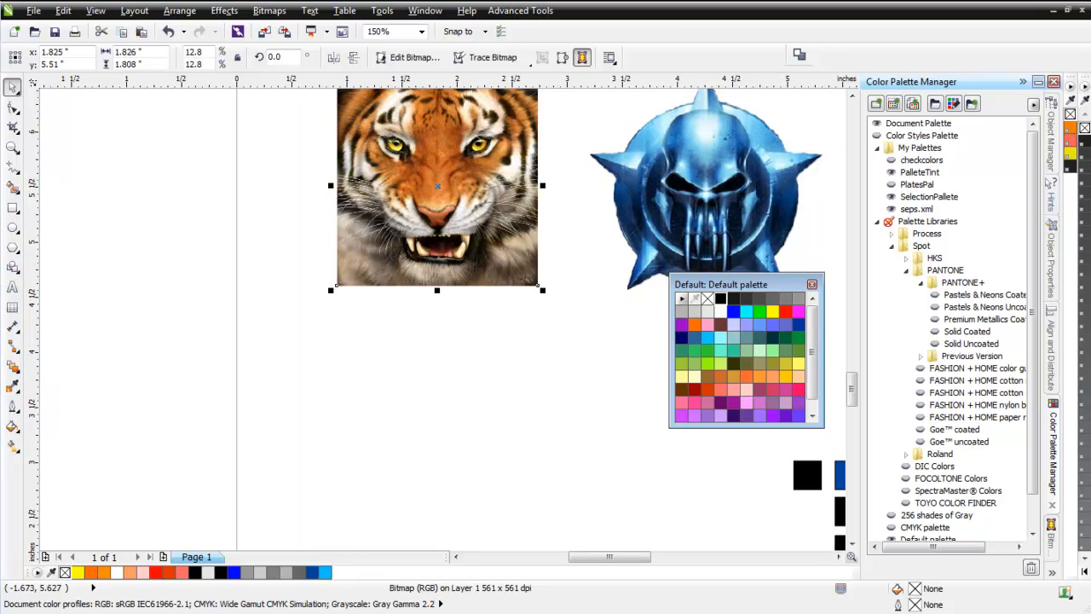
{"action": "left_click", "coordinate": [12, 207]}
{"action": "left_click_drag", "start_coordinate": [393, 362], "coordinate": [451, 381]}
{"action": "left_click", "coordinate": [12, 87]}
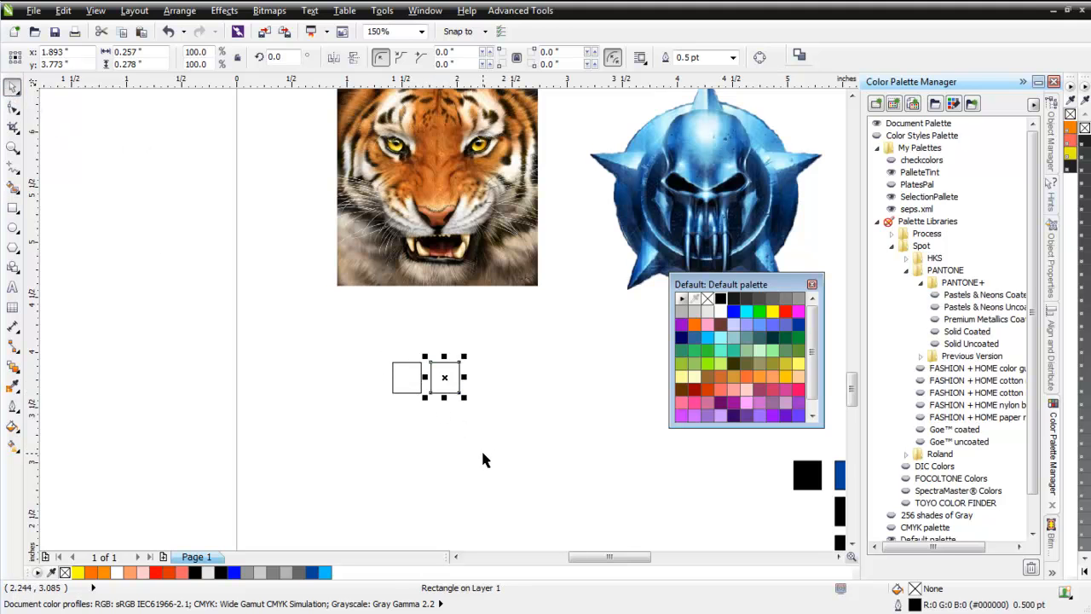
Repeat the rectangle duplication three more times to complete an evenly spaced row of five swatches.
{"action": "key", "text": "ctrl+r"}
{"action": "key", "text": "ctrl+r"}
{"action": "key", "text": "ctrl+r"}
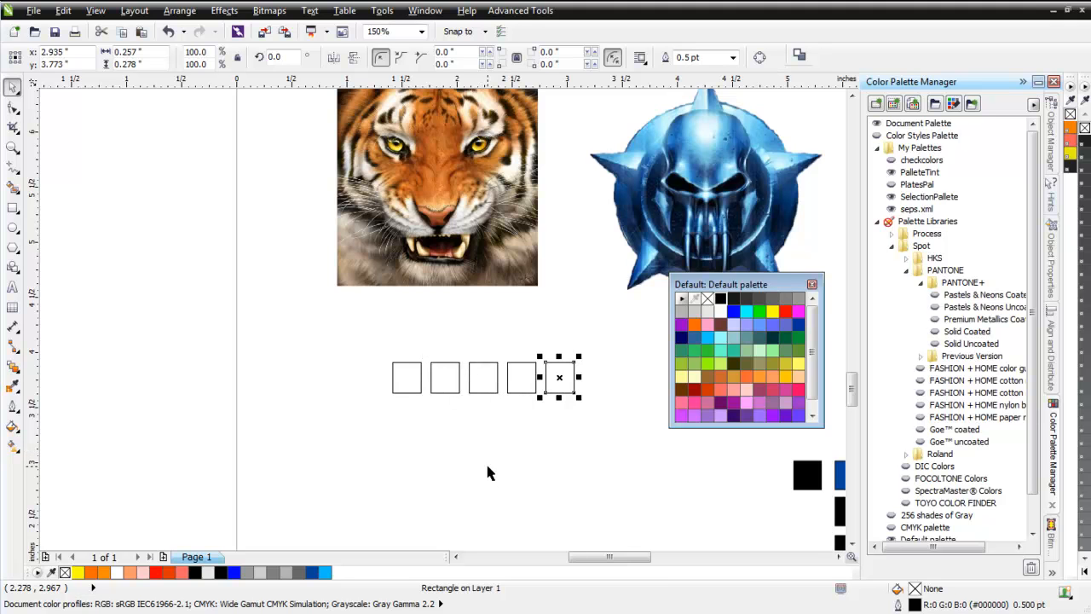
{"action": "left_click", "coordinate": [546, 436]}
Fill the first swatch below the tiger with black and the second with white.
{"action": "left_click", "coordinate": [394, 382]}
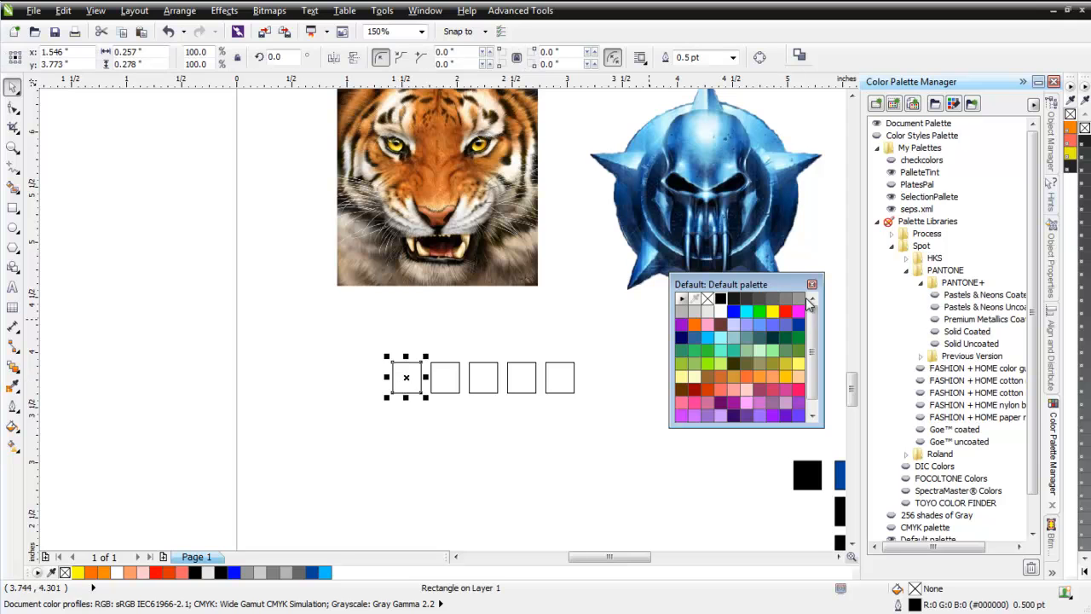
{"action": "left_click", "coordinate": [721, 297]}
{"action": "key", "text": "Tab"}
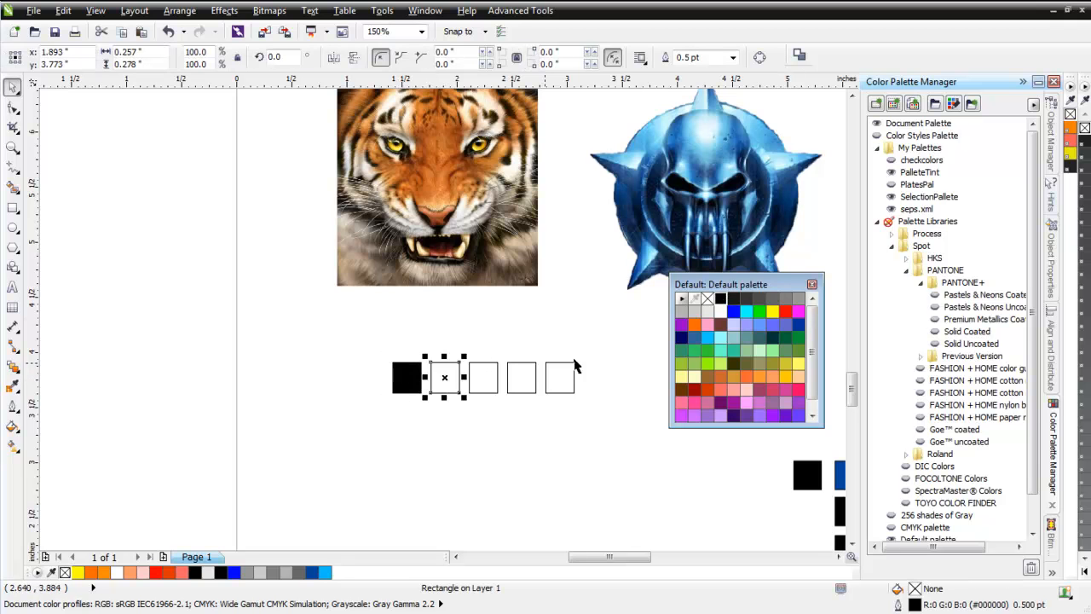
{"action": "left_click", "coordinate": [721, 310]}
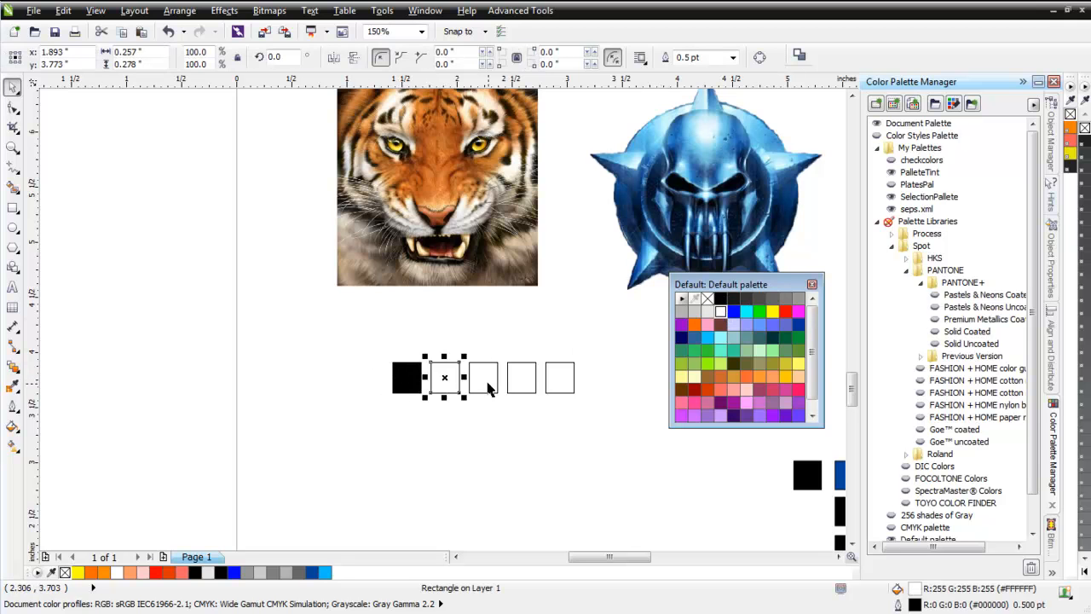
Fill the remaining three swatches, in order, with pink, yellow and orange.
{"action": "left_click", "coordinate": [488, 384]}
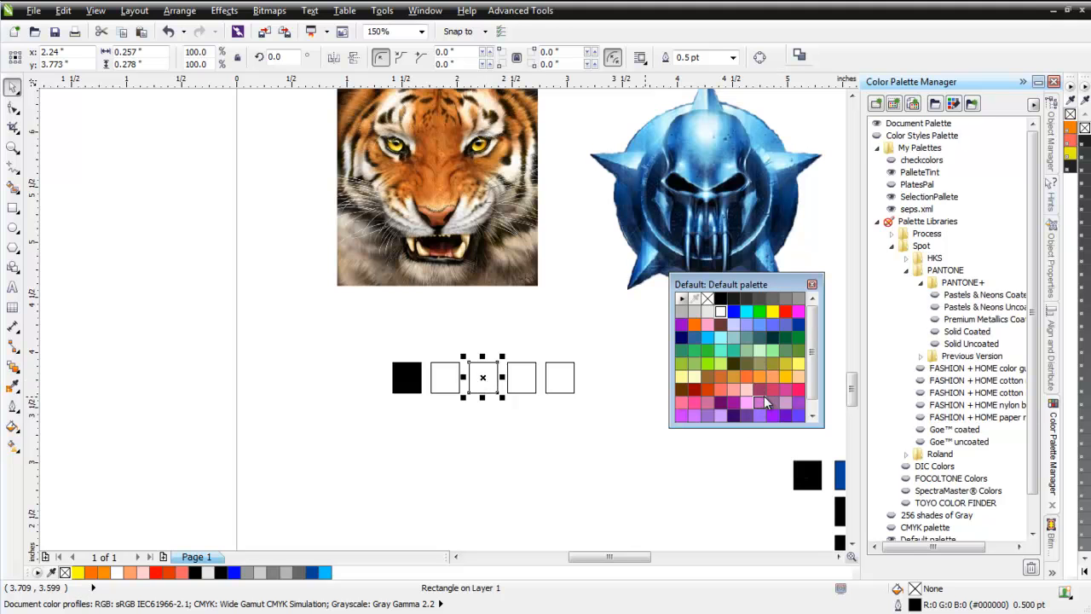
{"action": "left_click", "coordinate": [683, 399]}
{"action": "left_click", "coordinate": [520, 378]}
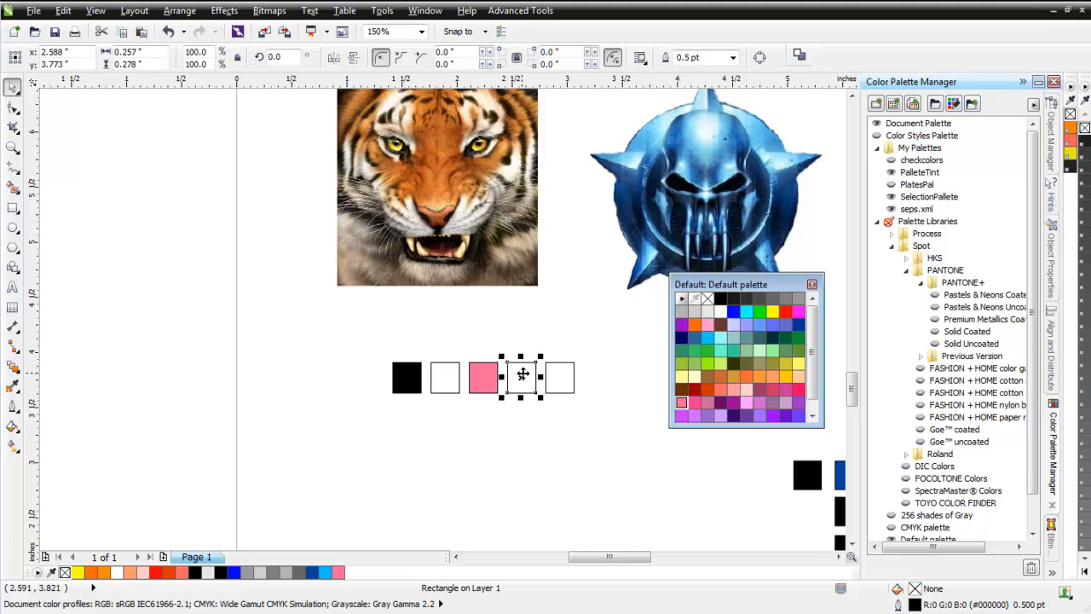
{"action": "left_click", "coordinate": [773, 311]}
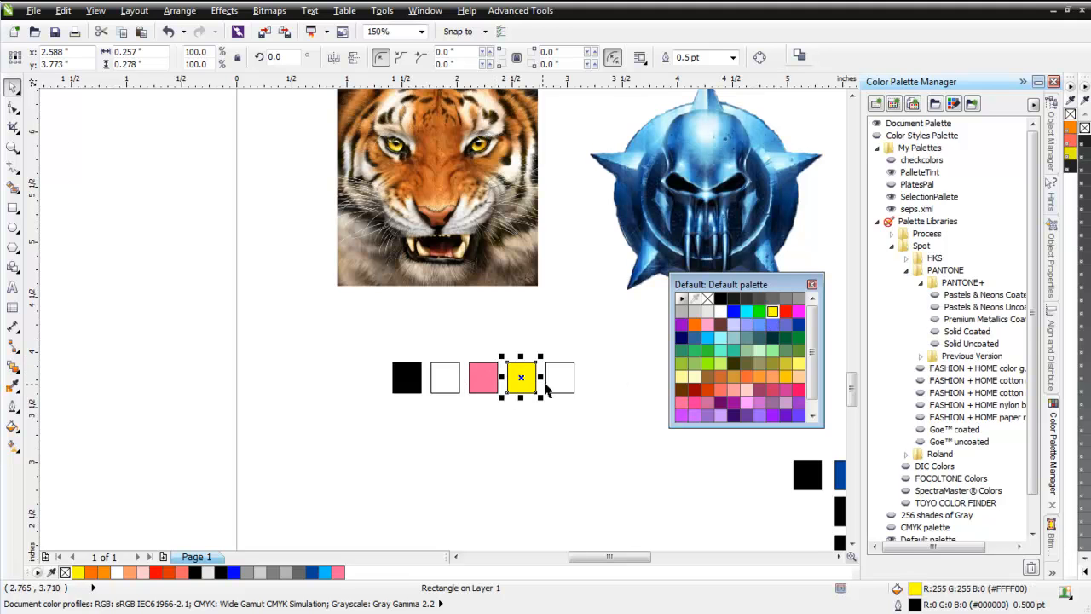
{"action": "left_click", "coordinate": [554, 384]}
{"action": "left_click", "coordinate": [695, 325]}
{"action": "left_click", "coordinate": [606, 437]}
Move all five swatches up directly beneath the tiger image and compare them with the earlier tiger swatches near the color wheel.
{"action": "left_click_drag", "start_coordinate": [603, 338], "coordinate": [117, 475]}
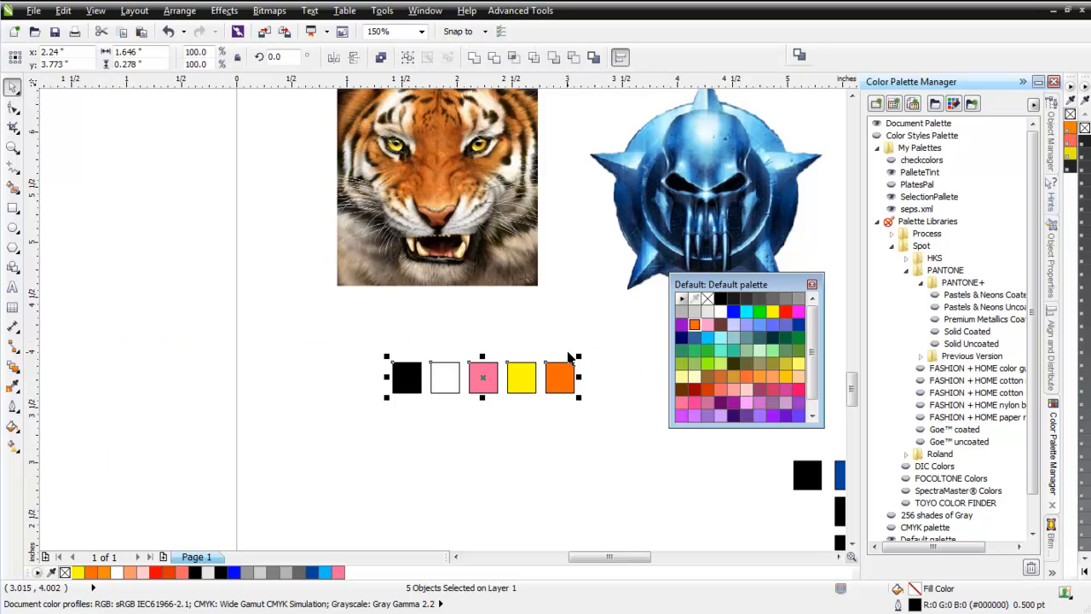
{"action": "left_click_drag", "start_coordinate": [515, 387], "coordinate": [471, 316]}
{"action": "scroll", "coordinate": [477, 311], "scroll_direction": "down", "scroll_amount": 2}
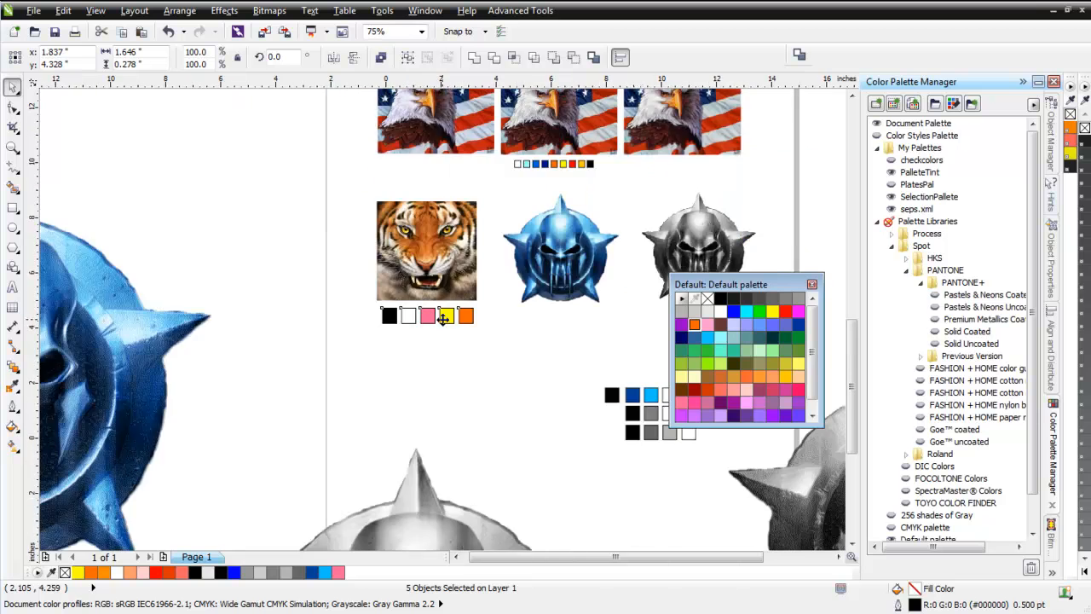
{"action": "scroll", "coordinate": [563, 128], "scroll_direction": "up", "scroll_amount": 2}
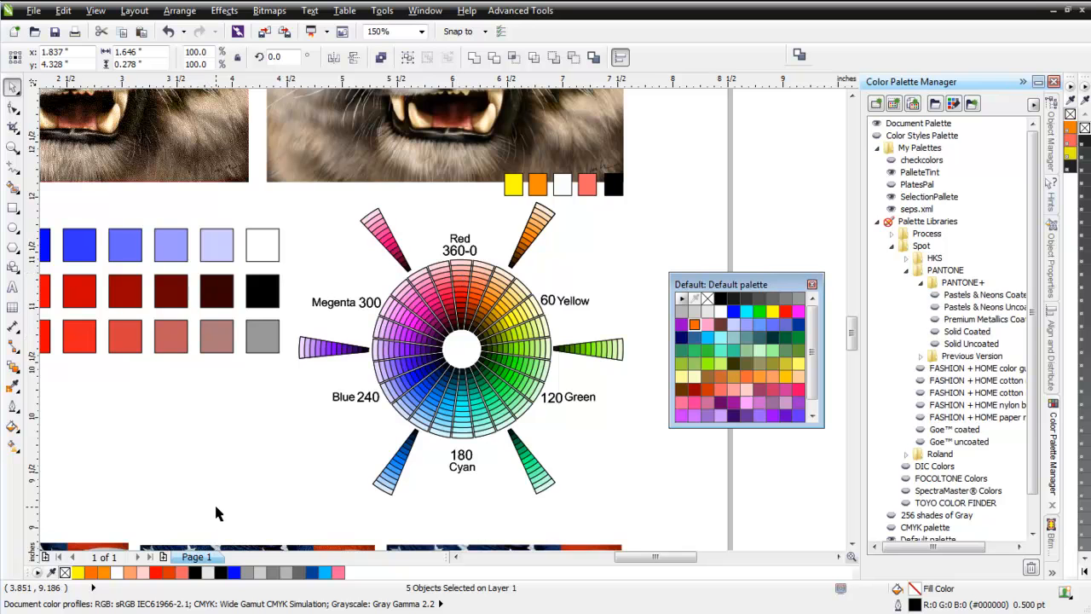
{"action": "scroll", "coordinate": [216, 511], "scroll_direction": "down", "scroll_amount": 2}
{"action": "scroll", "coordinate": [394, 459], "scroll_direction": "up", "scroll_amount": 2}
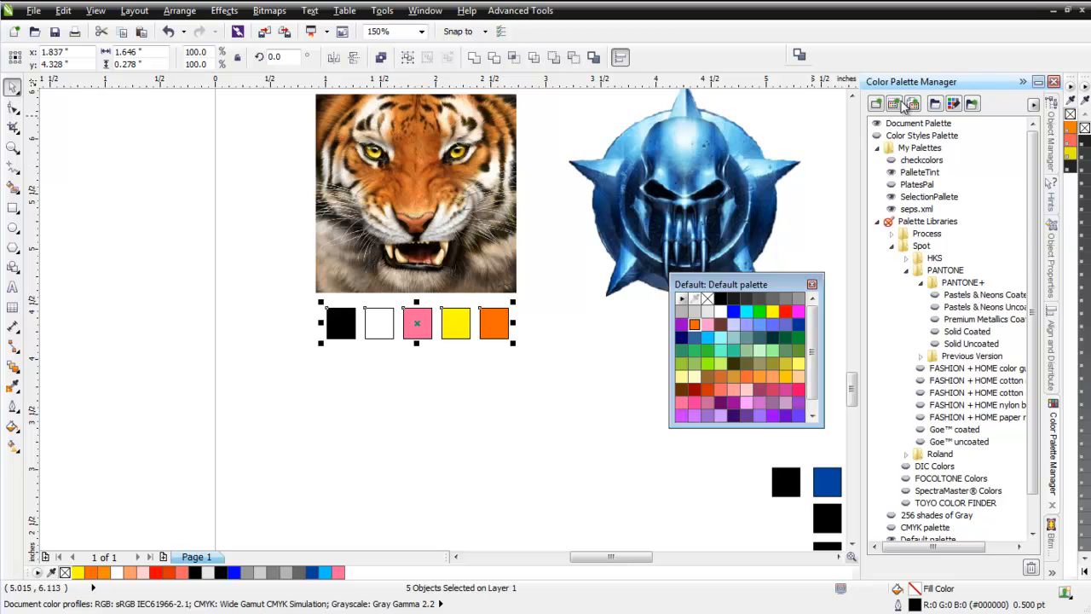
Create a custom palette from the five selected tiger swatches and save it as seps, replacing the existing file.
{"action": "left_click", "coordinate": [893, 105]}
{"action": "left_click", "coordinate": [455, 225]}
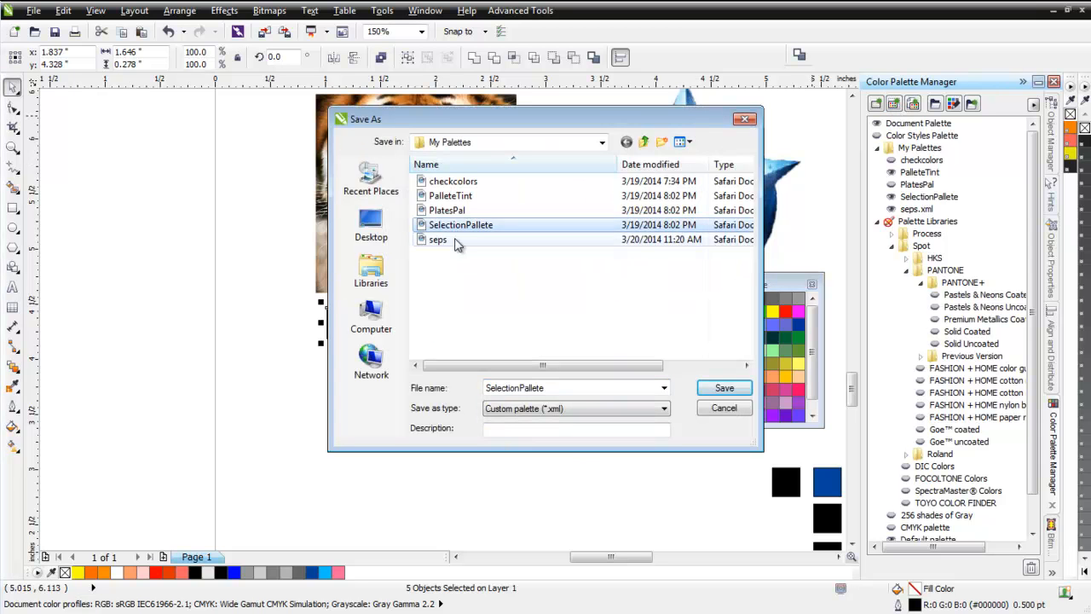
{"action": "left_click", "coordinate": [455, 239]}
{"action": "left_click", "coordinate": [724, 388]}
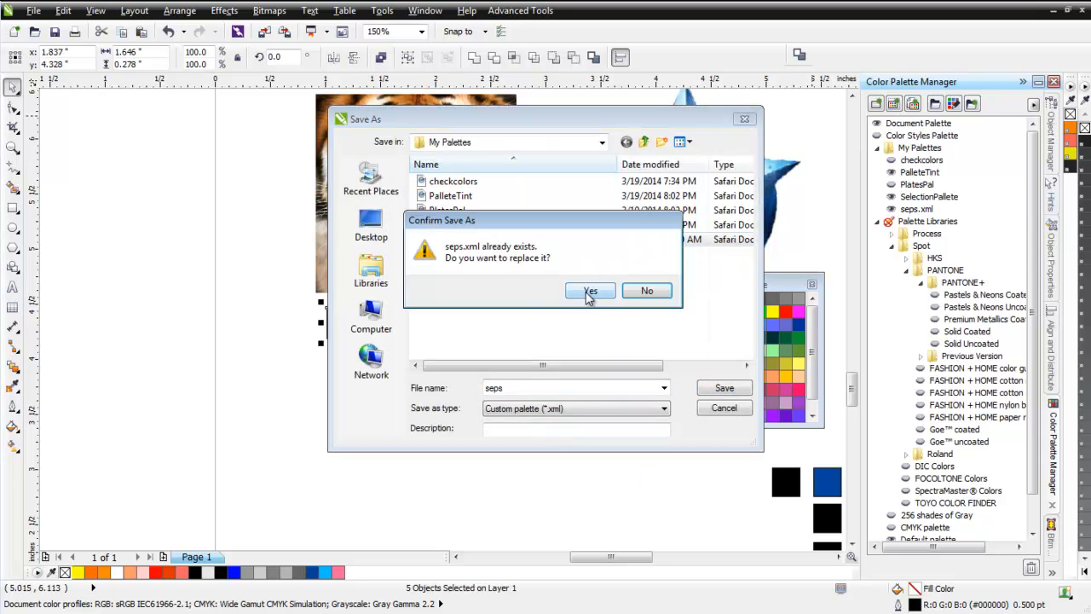
{"action": "left_click", "coordinate": [588, 292]}
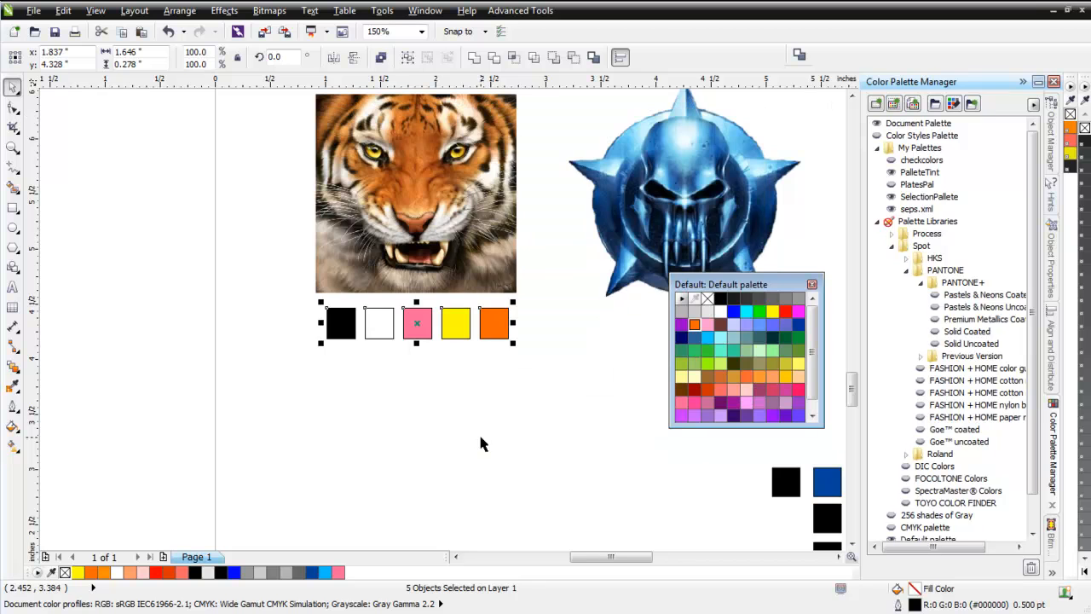
Move the tiger image off the page beside the large blue emblem and enlarge it to about 8.79 by 8.71 inches.
{"action": "left_click", "coordinate": [398, 208]}
{"action": "scroll", "coordinate": [399, 212], "scroll_direction": "down", "scroll_amount": 5}
{"action": "left_click_drag", "start_coordinate": [449, 317], "coordinate": [306, 413]}
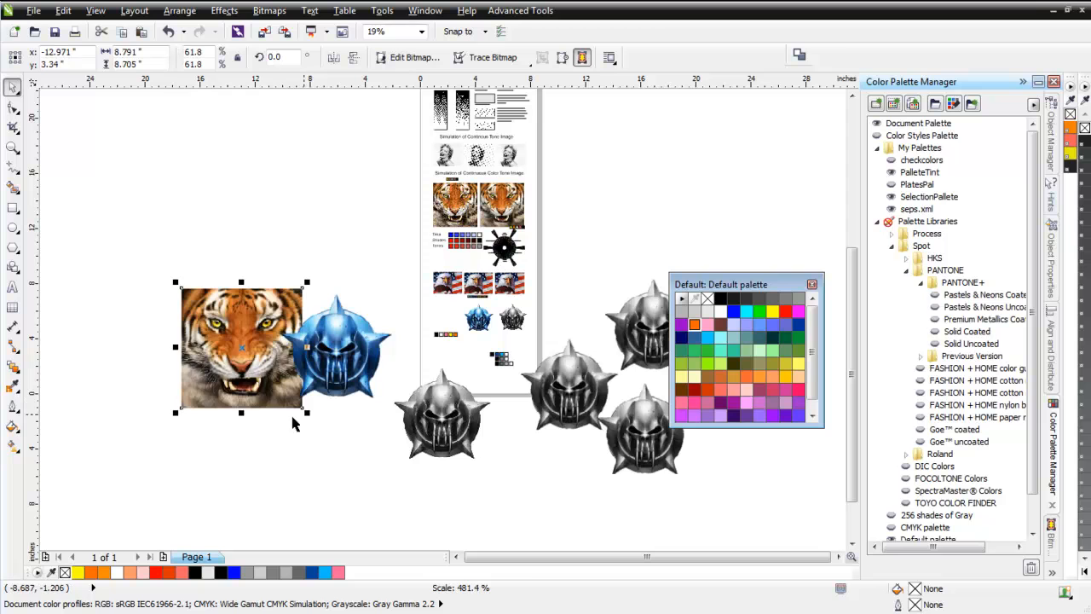
{"action": "left_click_drag", "start_coordinate": [229, 320], "coordinate": [244, 309]}
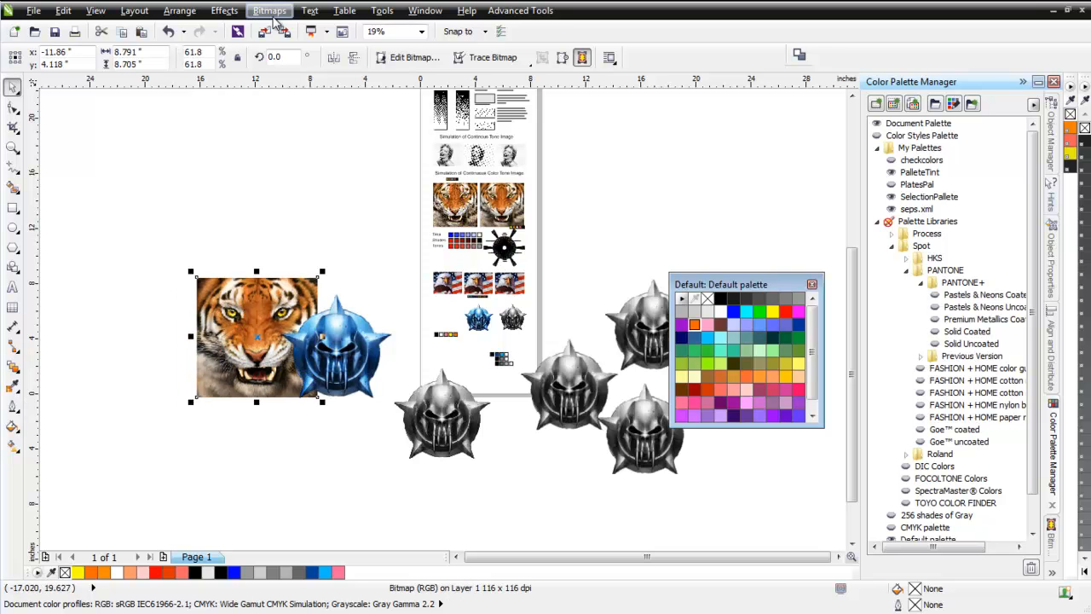
Resample the enlarged tiger image to 150 dpi.
{"action": "left_click", "coordinate": [269, 10]}
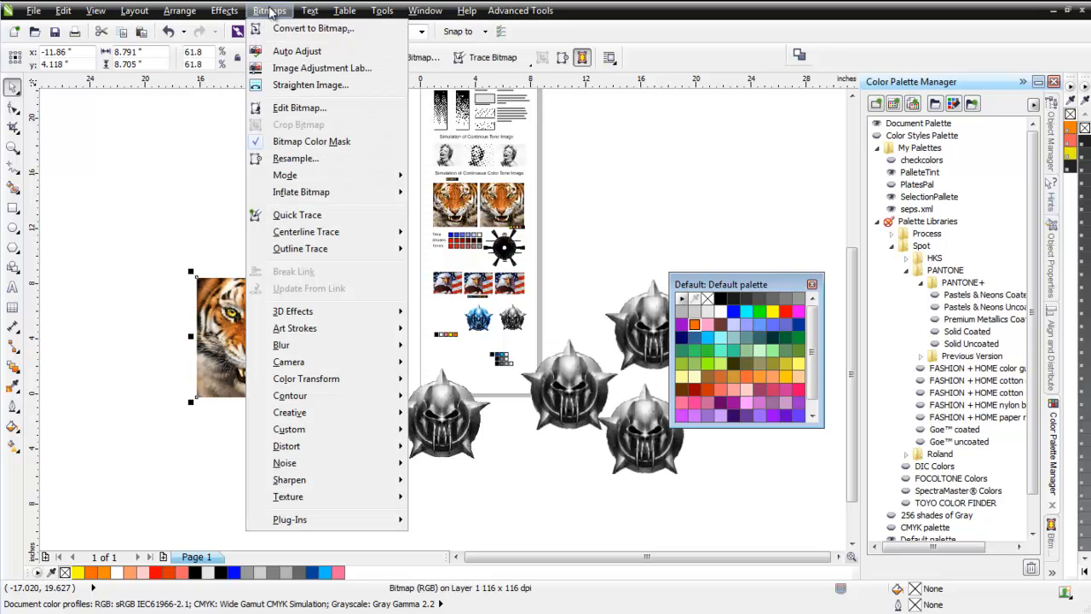
{"action": "left_click", "coordinate": [298, 159]}
{"action": "type", "text": "150"}
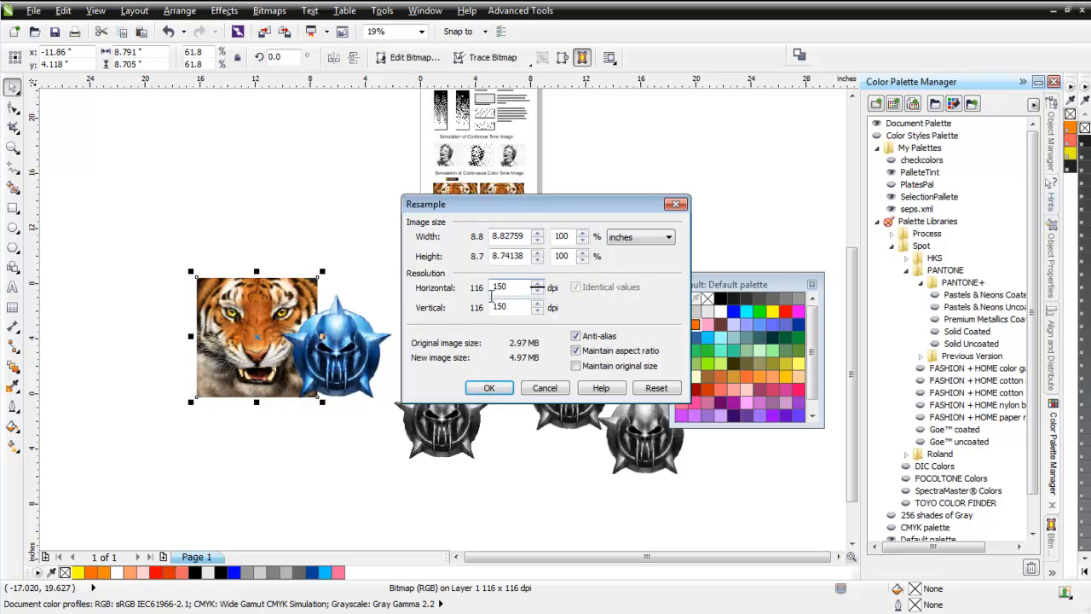
{"action": "left_click", "coordinate": [490, 388]}
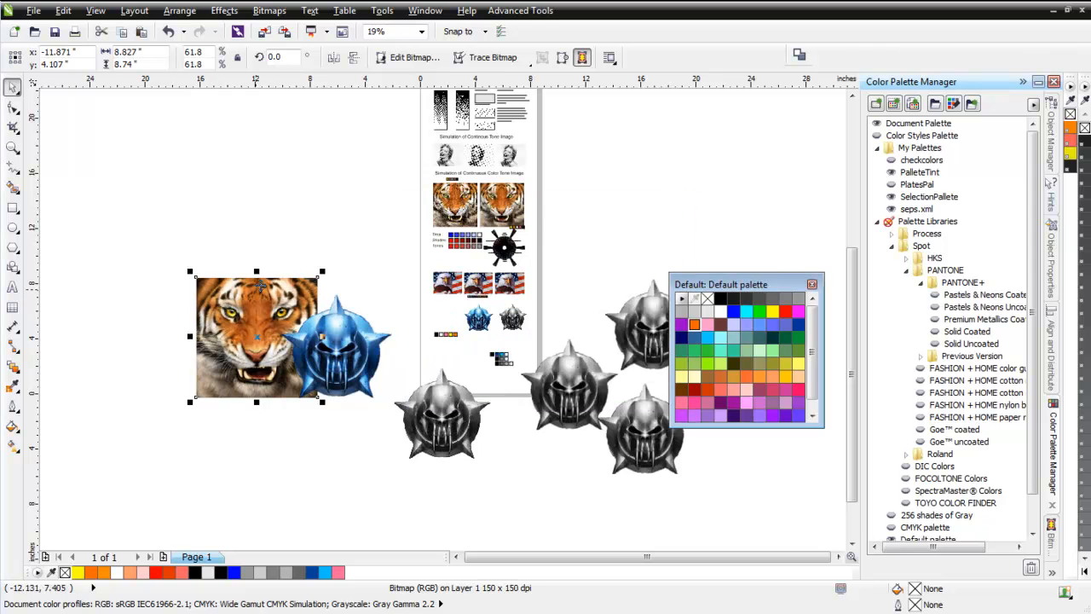
Convert the tiger image to paletted mode using the seps.xml palette with Jarvis dithering at intensity 100.
{"action": "left_click", "coordinate": [270, 10]}
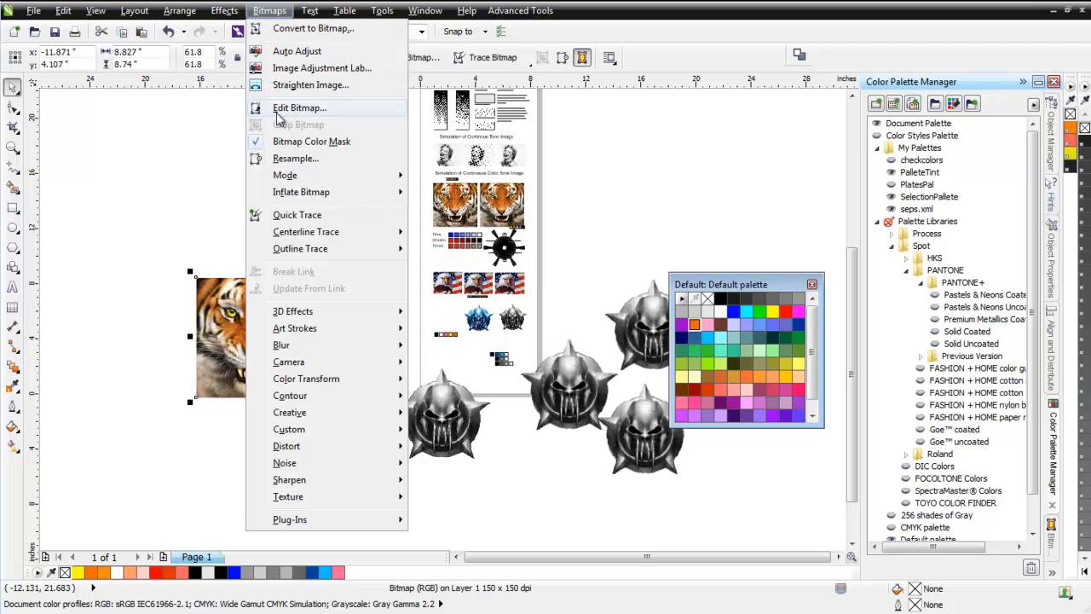
{"action": "mouse_move", "coordinate": [309, 176]}
{"action": "left_click", "coordinate": [508, 228]}
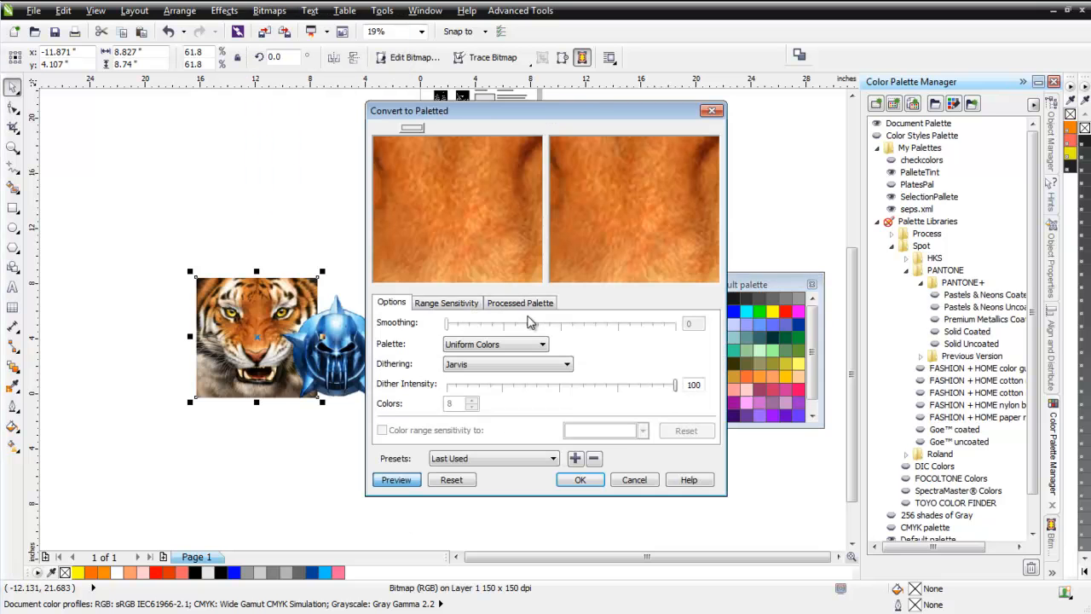
{"action": "left_click", "coordinate": [545, 343]}
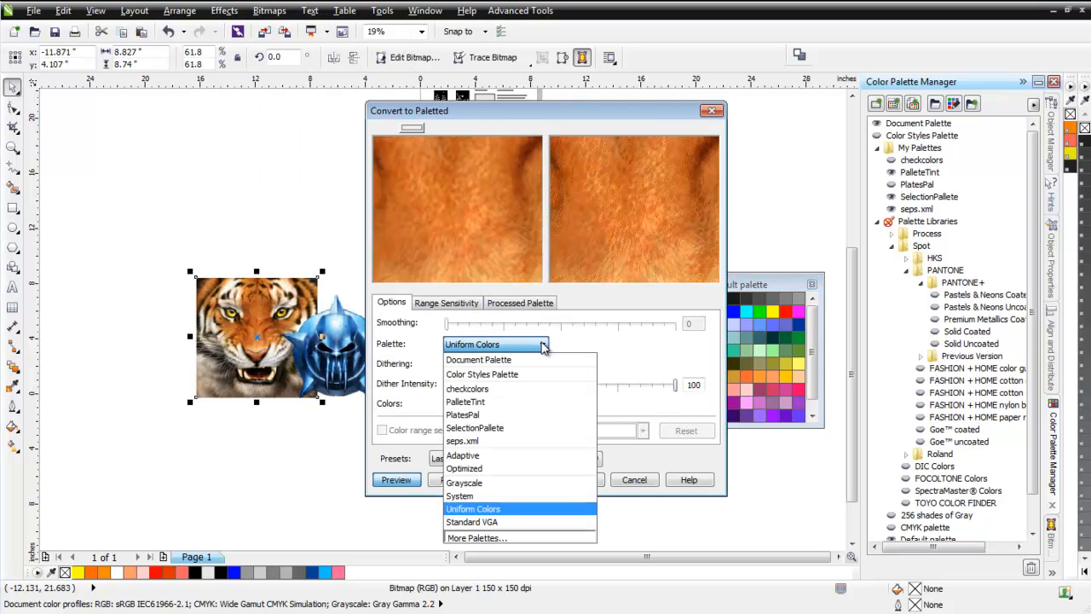
{"action": "left_click", "coordinate": [526, 440]}
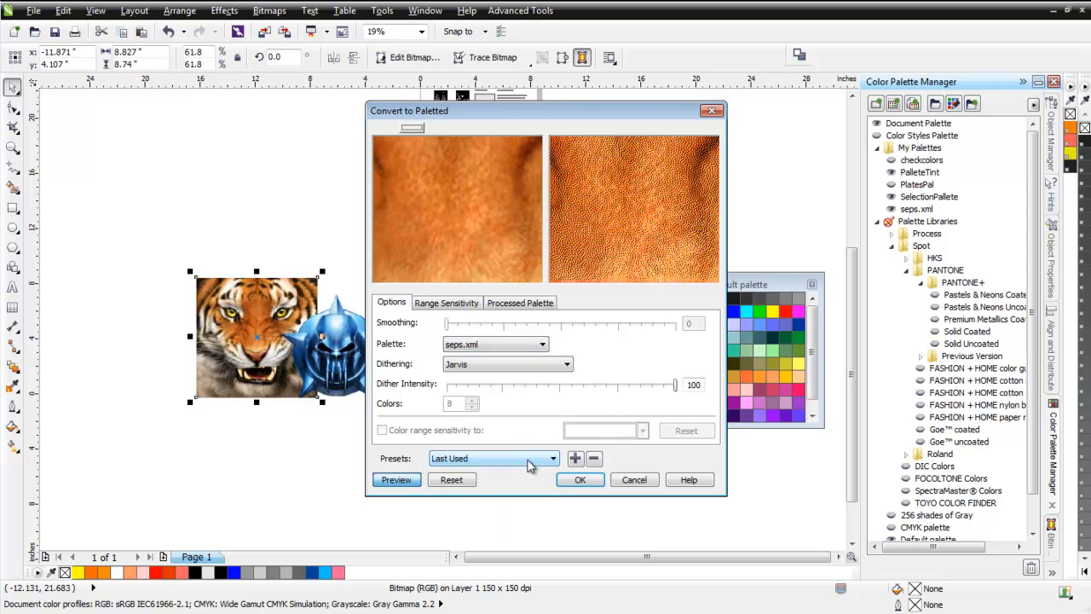
{"action": "left_click", "coordinate": [580, 480]}
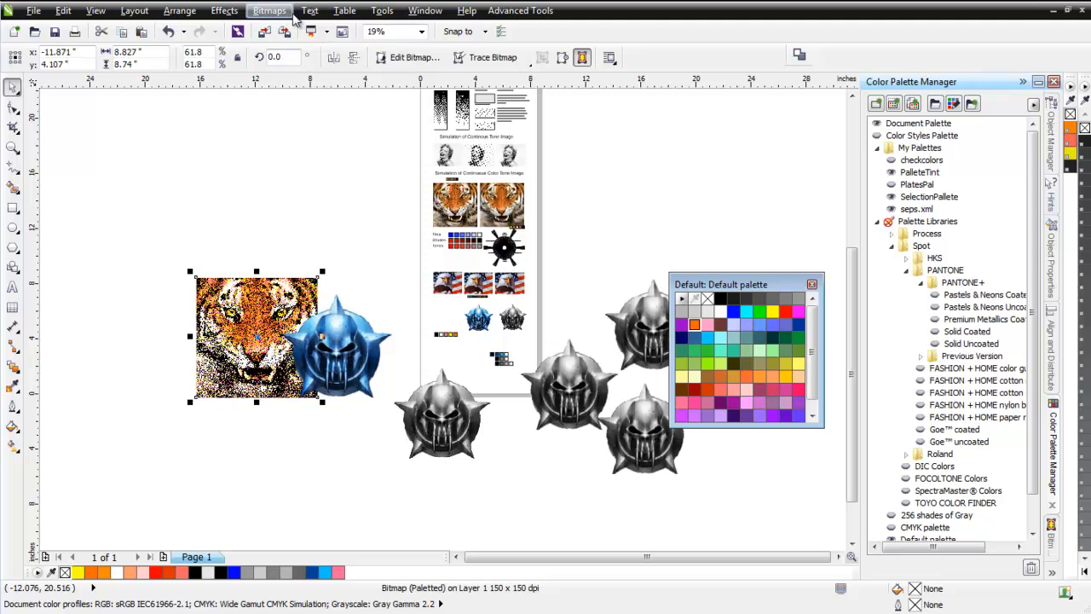
Convert the paletted tiger to CMYK Color (32-bit) and move it up above the large blue emblem, beside the page.
{"action": "left_click", "coordinate": [269, 10]}
{"action": "mouse_move", "coordinate": [312, 177]}
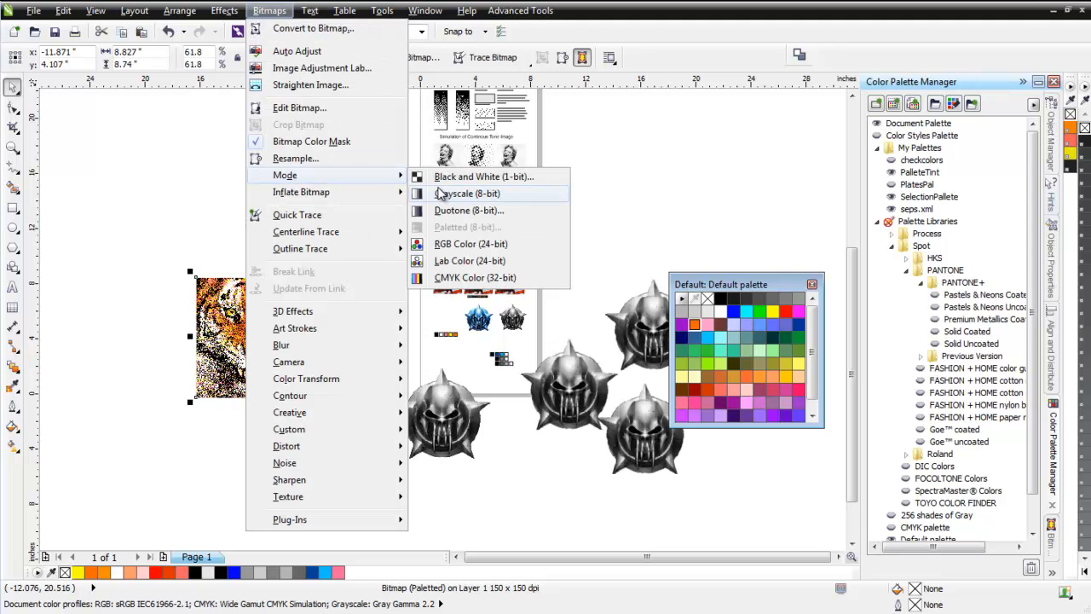
{"action": "left_click", "coordinate": [435, 277]}
{"action": "left_click_drag", "start_coordinate": [276, 312], "coordinate": [375, 216]}
{"action": "scroll", "coordinate": [380, 212], "scroll_direction": "up", "scroll_amount": 2}
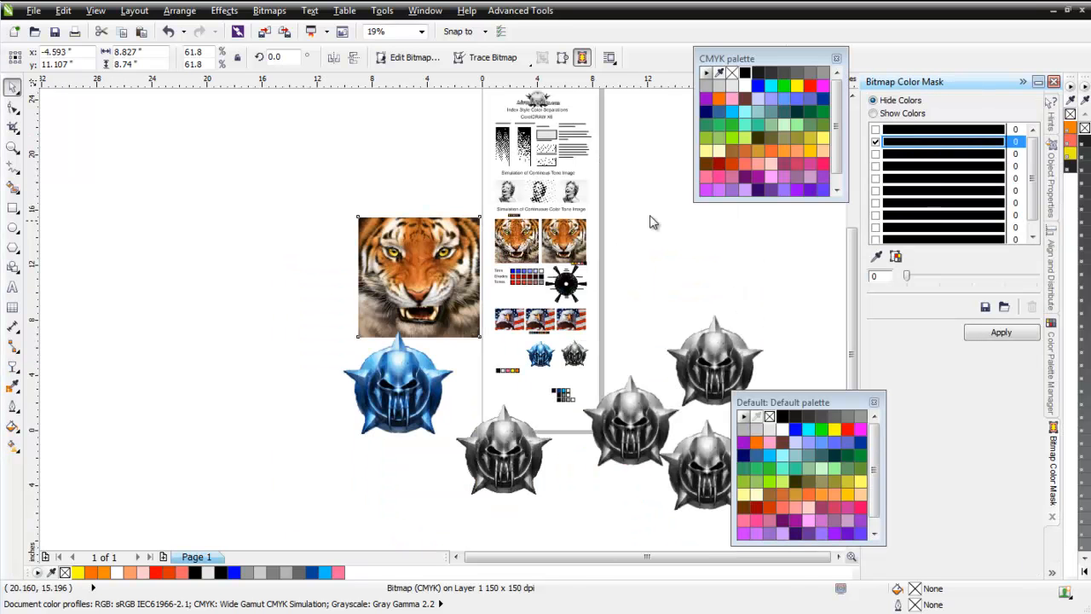
Copy the dithered tiger and create a new RGB document with its page size set to 13 by 19 inches.
{"action": "left_click", "coordinate": [419, 249]}
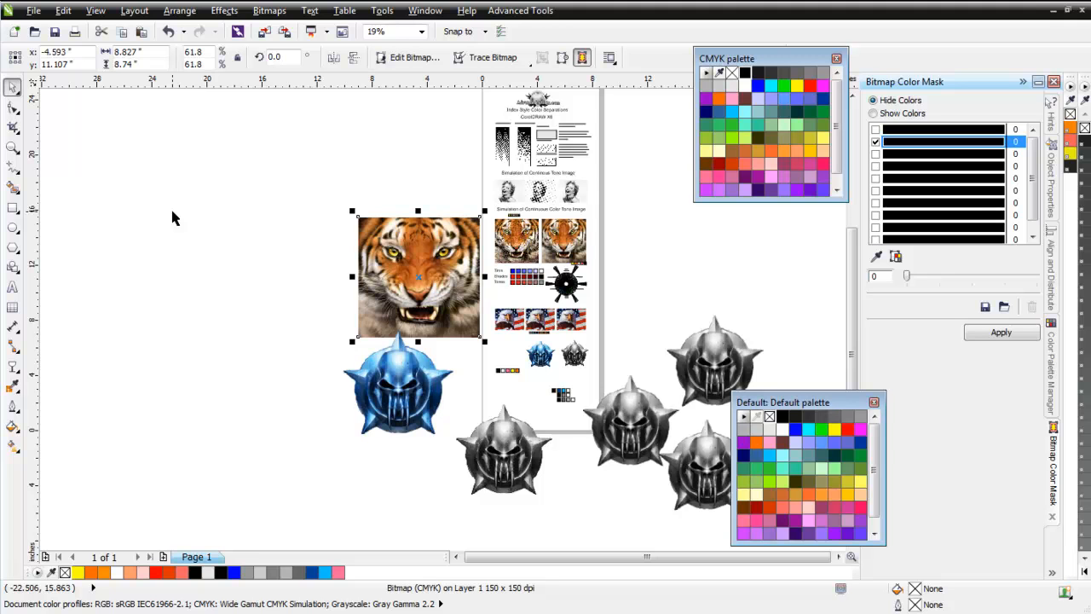
{"action": "left_click", "coordinate": [15, 32]}
{"action": "left_click", "coordinate": [550, 434]}
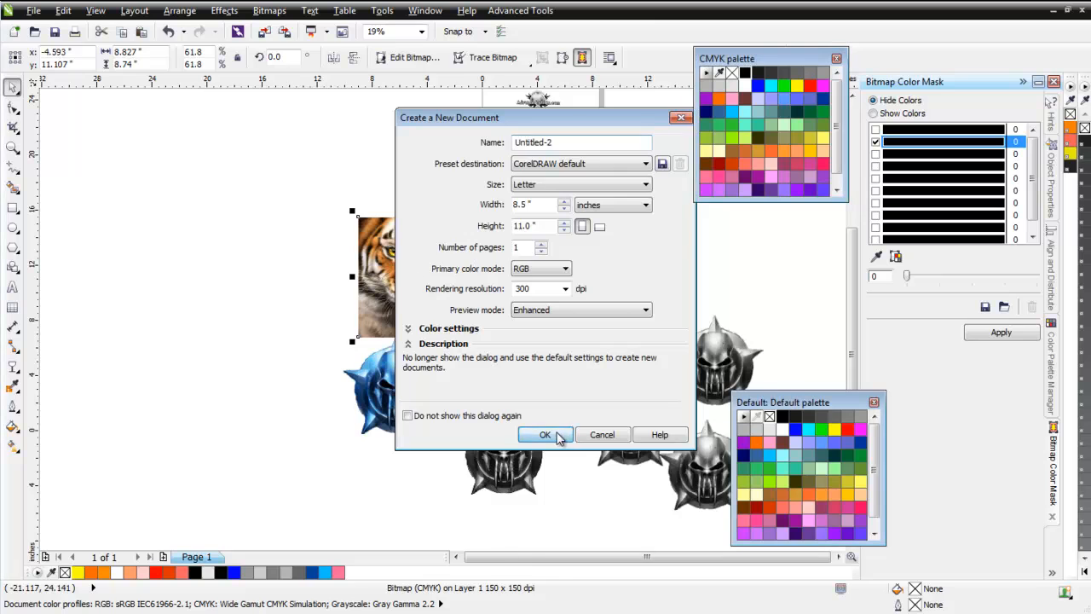
{"action": "left_click", "coordinate": [163, 53]}
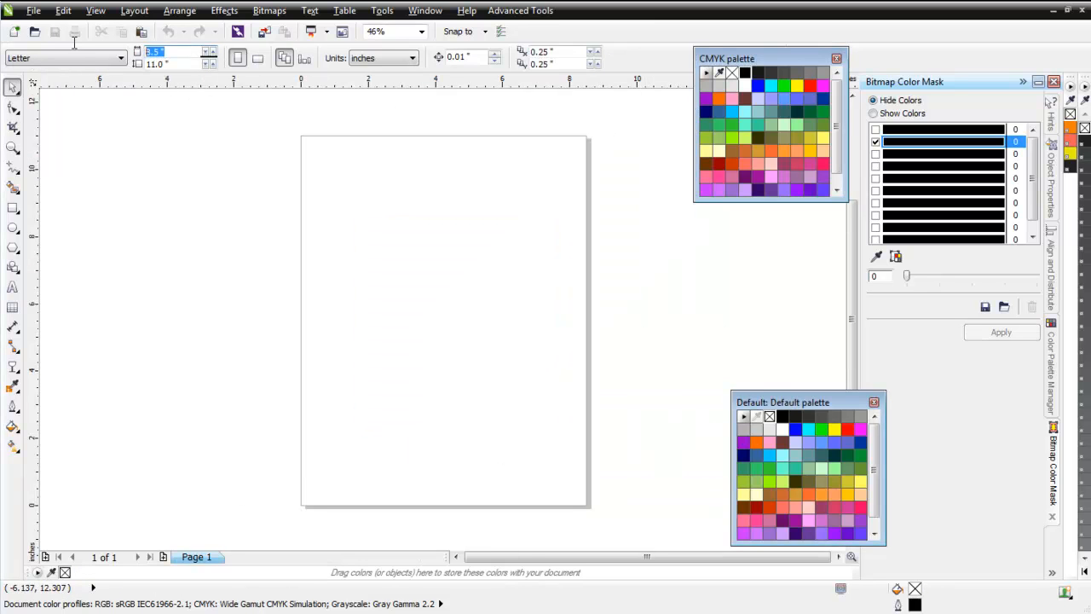
{"action": "type", "text": "13"}
{"action": "key", "text": "Tab"}
{"action": "type", "text": "19"}
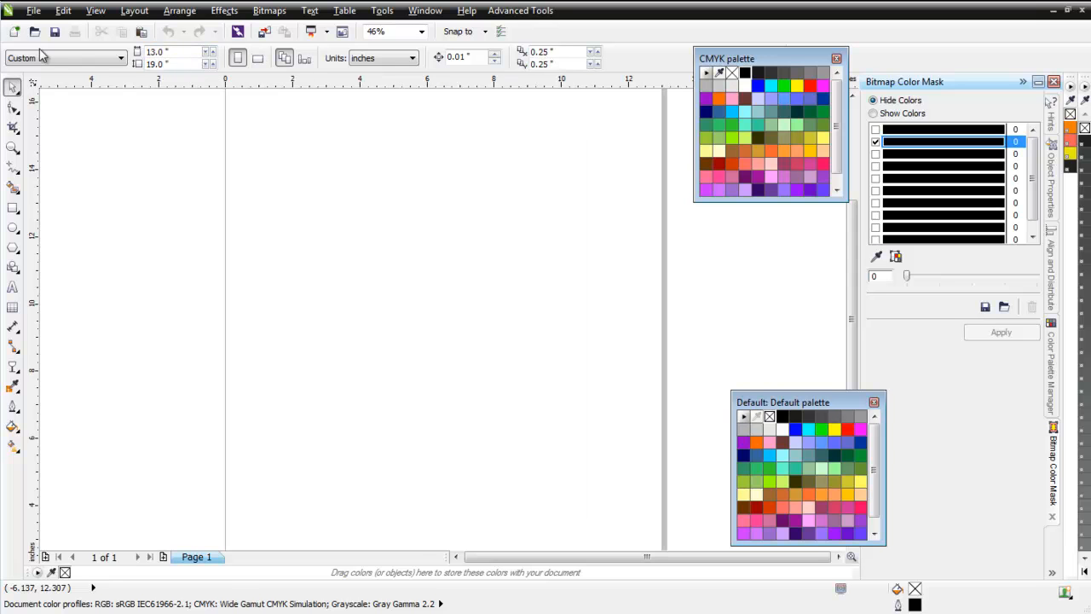
Paste the copied tiger into the new document and center it on the page.
{"action": "left_click", "coordinate": [142, 31]}
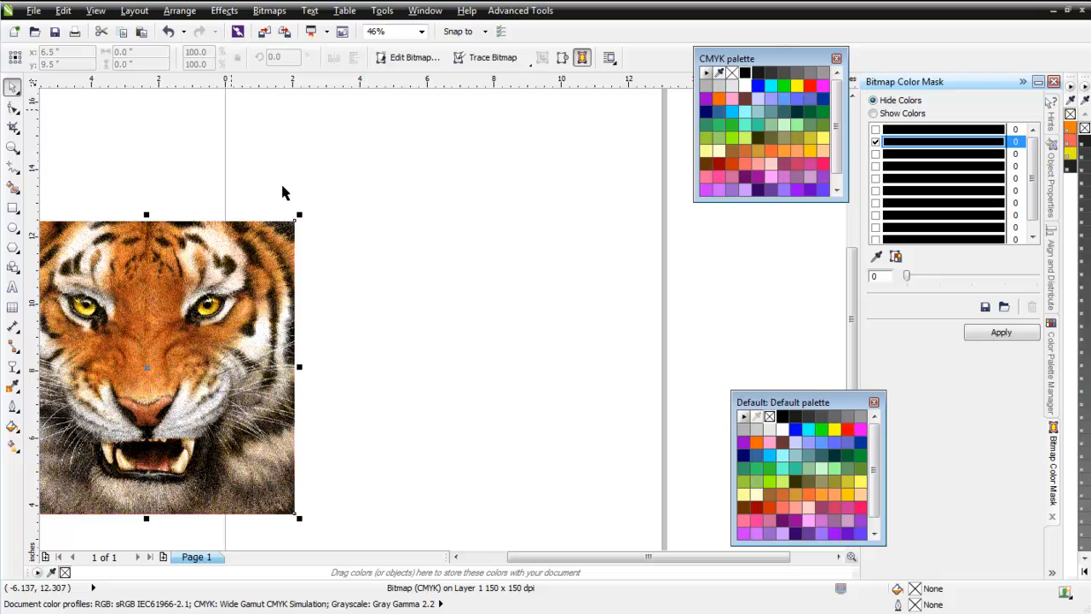
{"action": "key", "text": "p"}
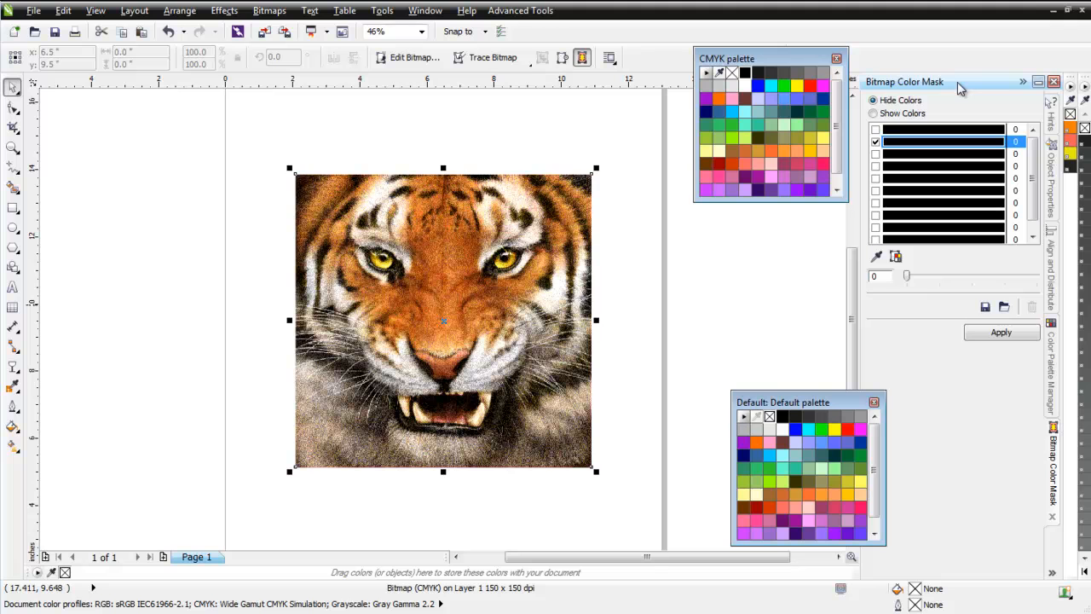
{"action": "left_click", "coordinate": [435, 11]}
{"action": "mouse_move", "coordinate": [483, 145]}
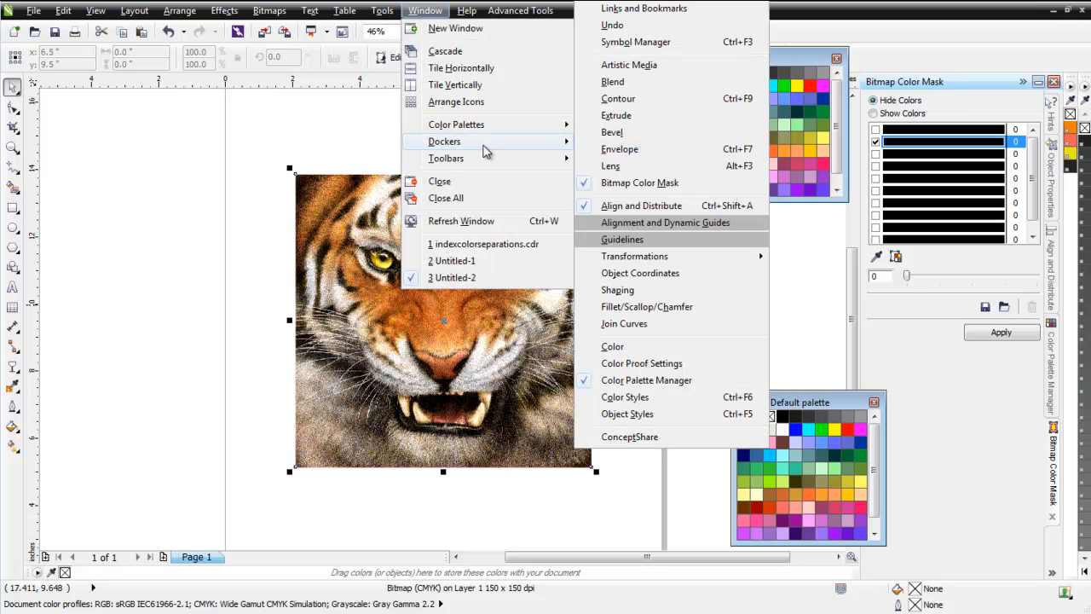
{"action": "left_click", "coordinate": [971, 34]}
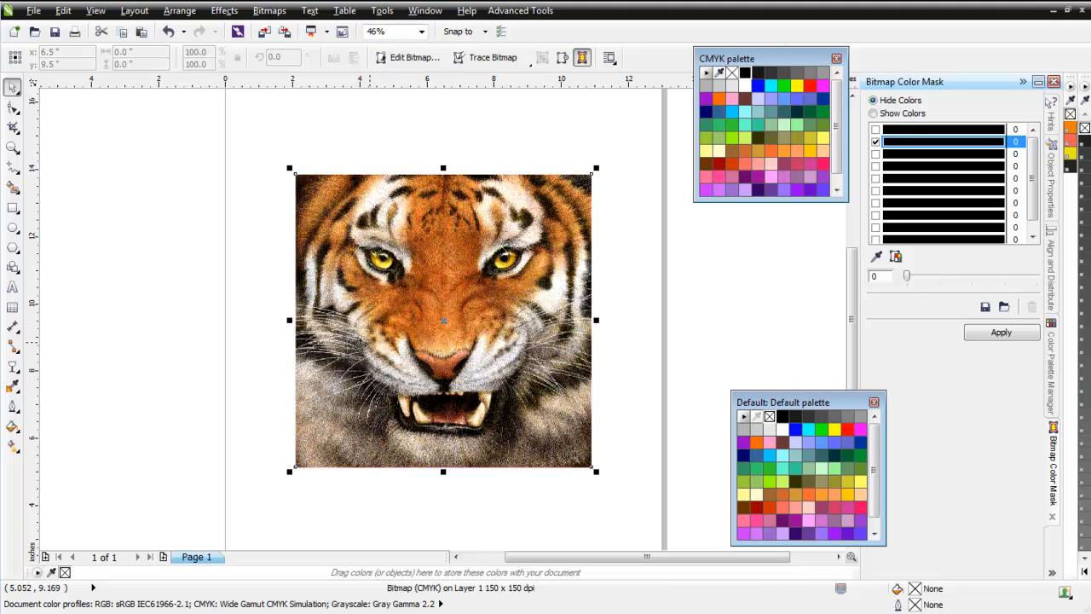
Duplicate the page with its layers and contents four times, inserting each copy after the selected page, for five identical tiger pages.
{"action": "right_click", "coordinate": [203, 565]}
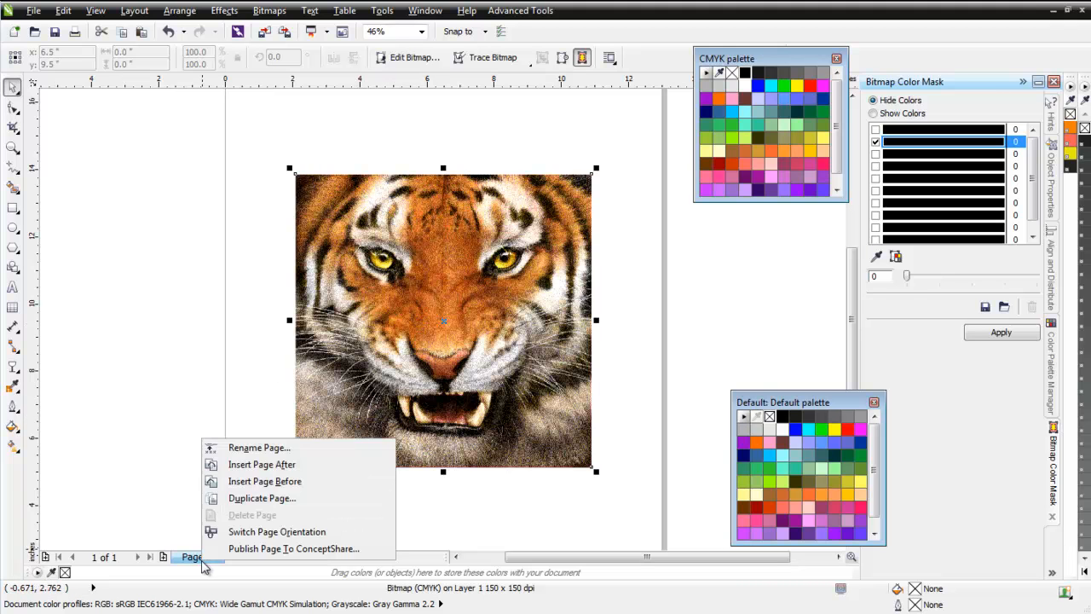
{"action": "left_click", "coordinate": [276, 499]}
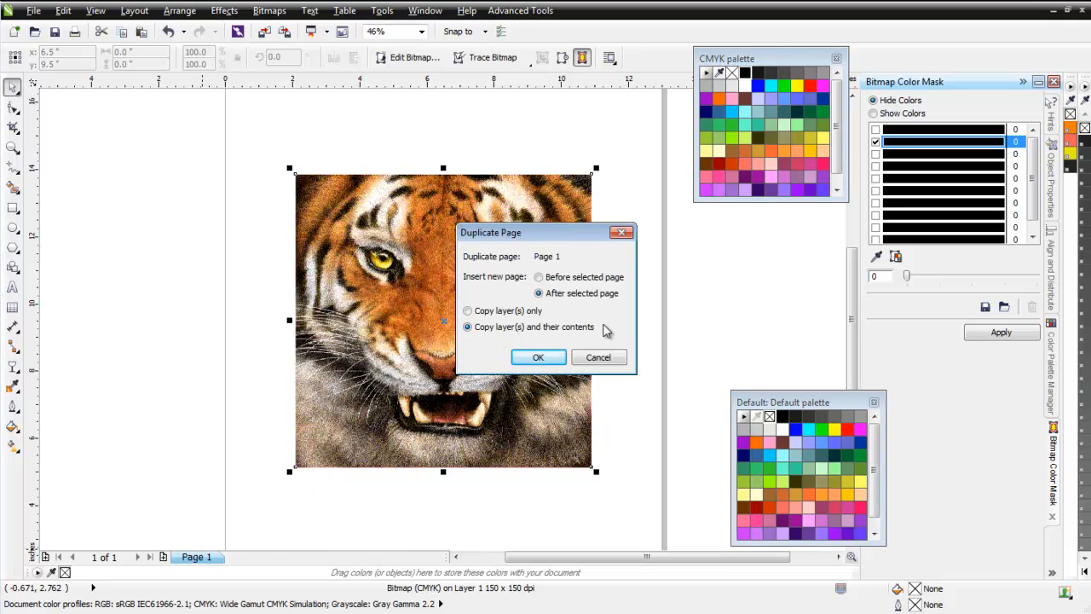
{"action": "left_click", "coordinate": [541, 357]}
{"action": "right_click", "coordinate": [244, 562]}
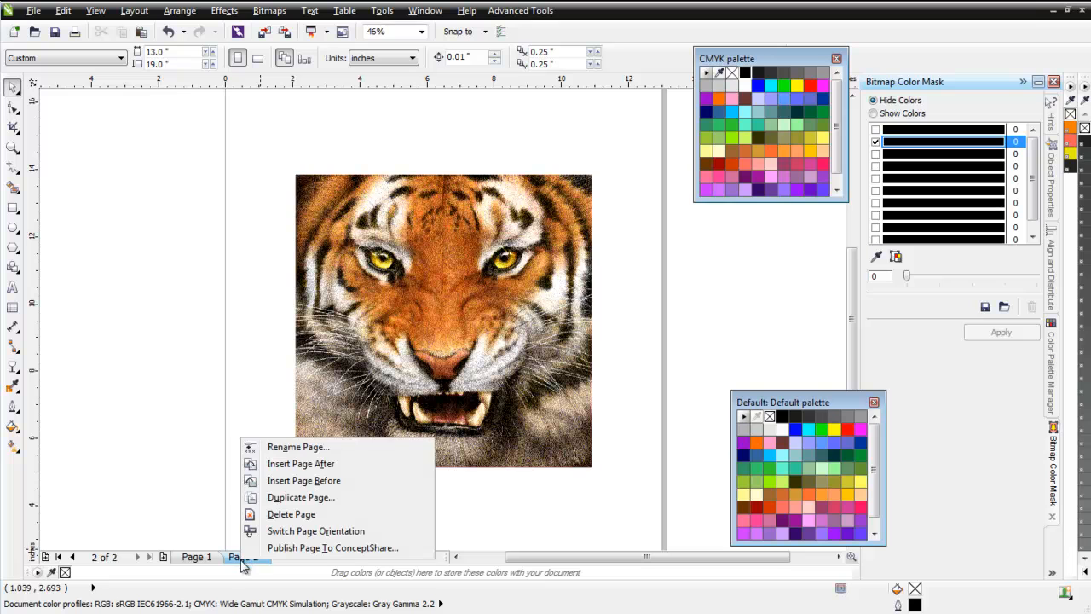
{"action": "left_click", "coordinate": [335, 499]}
{"action": "left_click", "coordinate": [551, 359]}
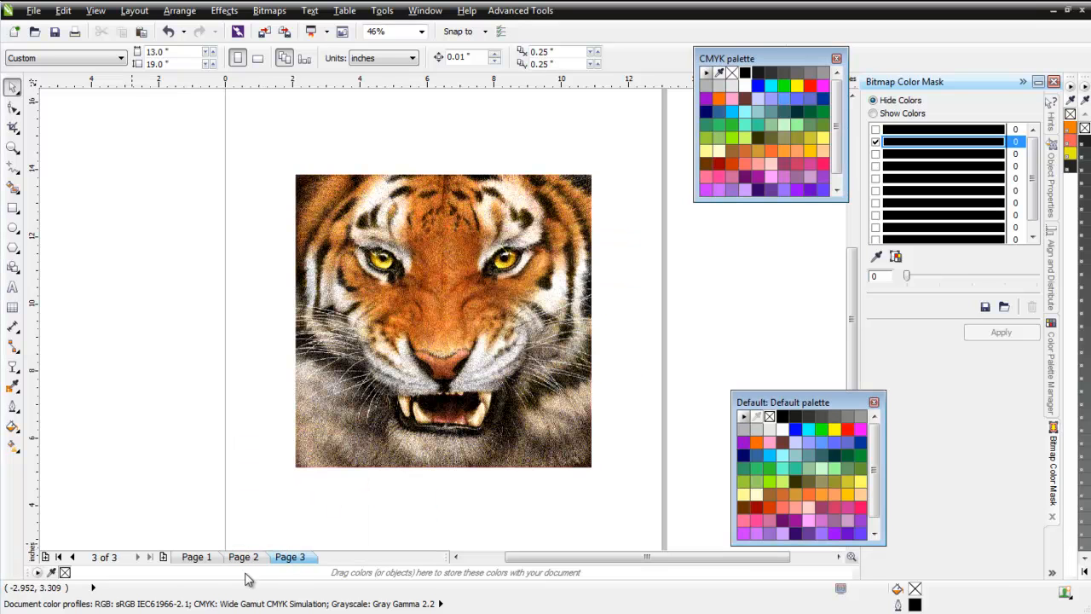
{"action": "right_click", "coordinate": [288, 560]}
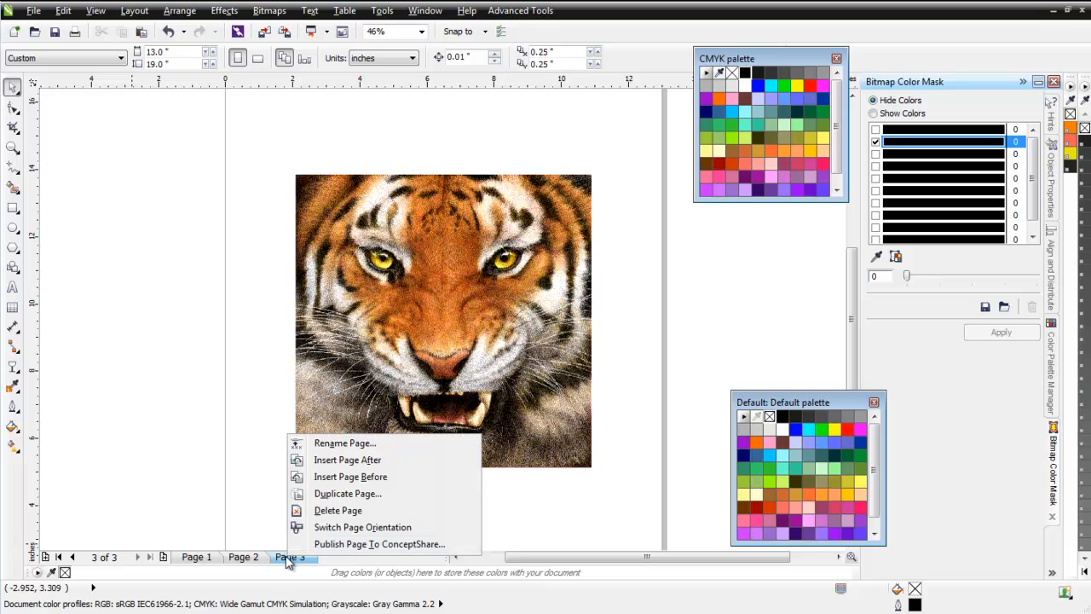
{"action": "left_click", "coordinate": [350, 495]}
{"action": "left_click", "coordinate": [538, 357]}
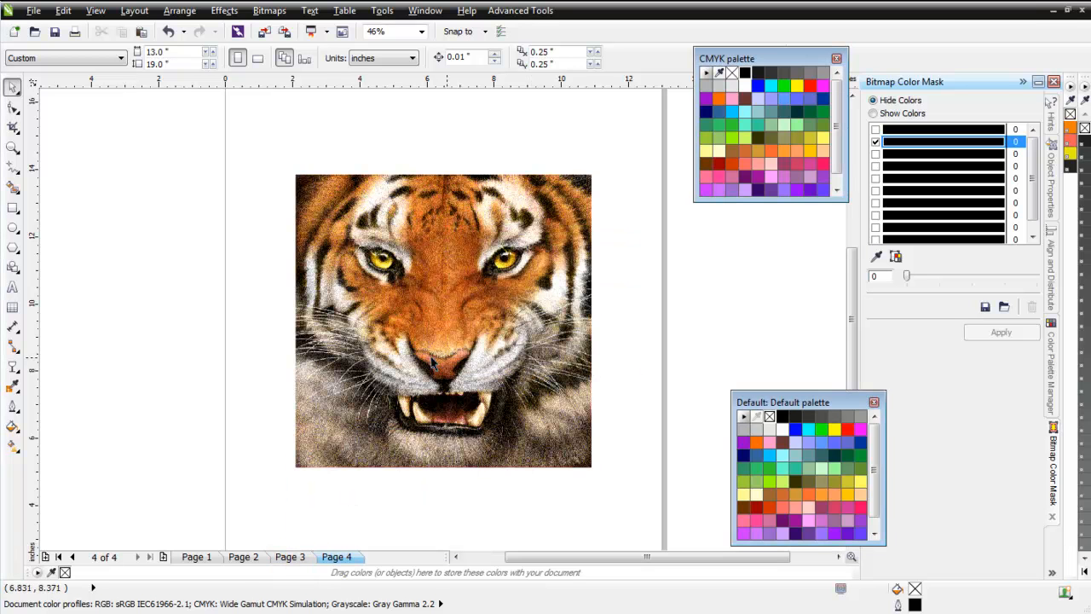
{"action": "right_click", "coordinate": [334, 561]}
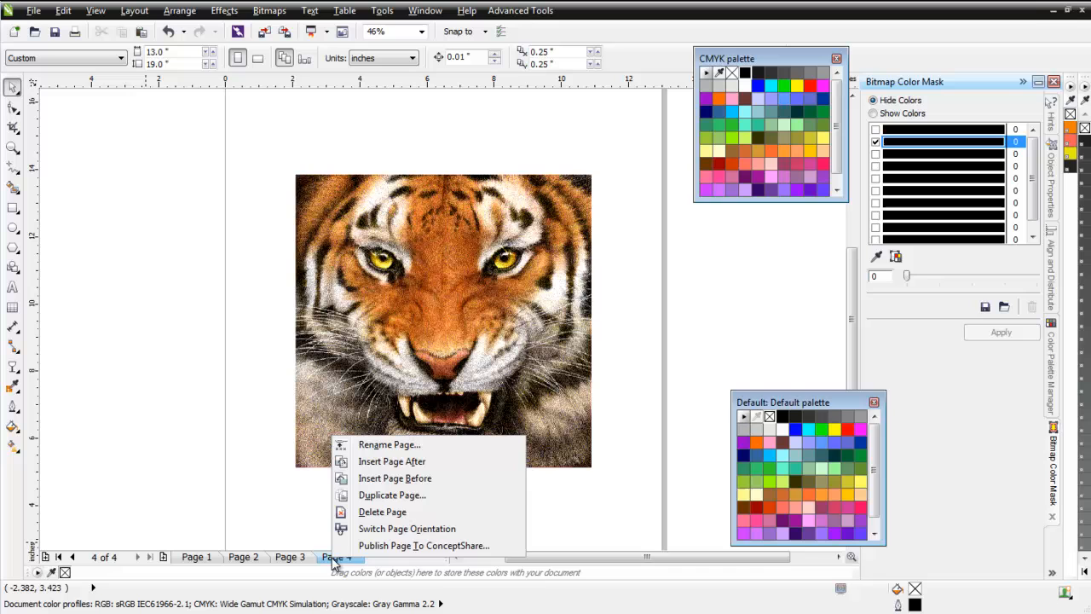
{"action": "left_click", "coordinate": [404, 498]}
{"action": "left_click", "coordinate": [540, 357]}
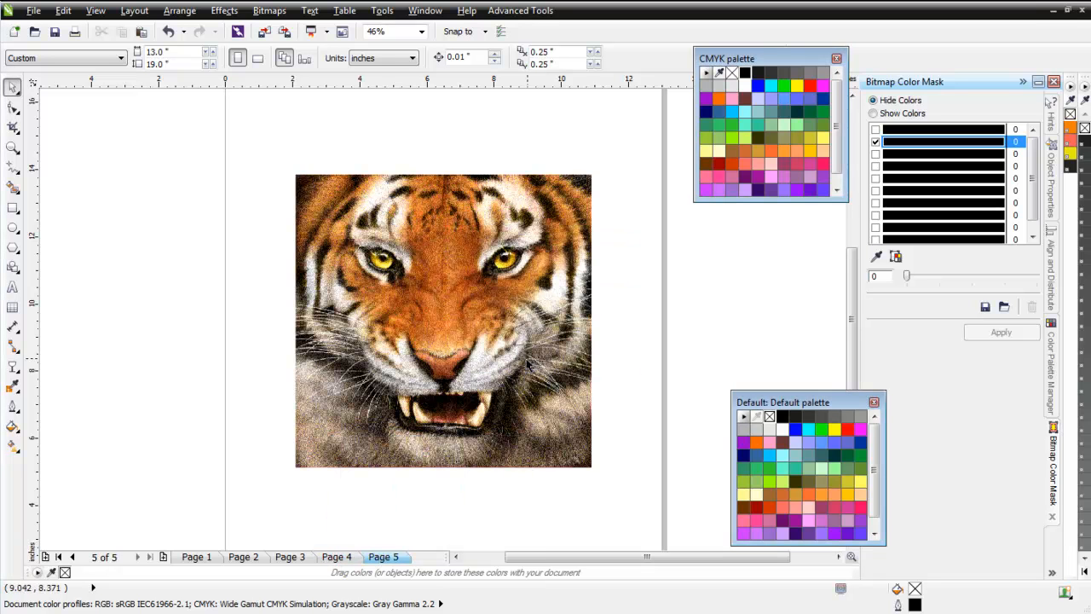
On page 2, select the tiger and sample its pink as the first hidden color of the bitmap color mask.
{"action": "left_click", "coordinate": [245, 557]}
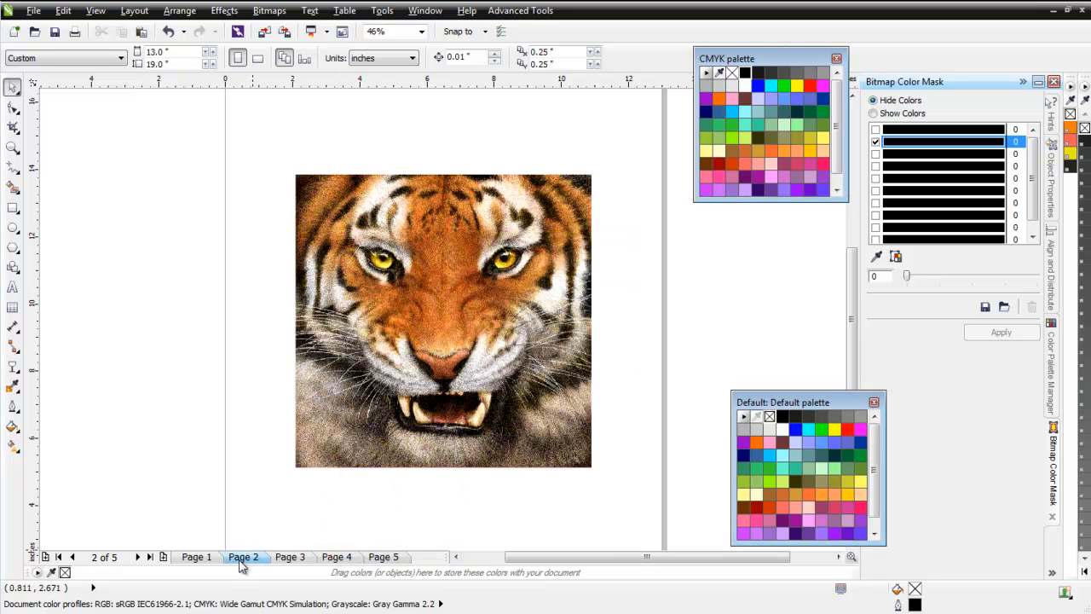
{"action": "left_click", "coordinate": [458, 260]}
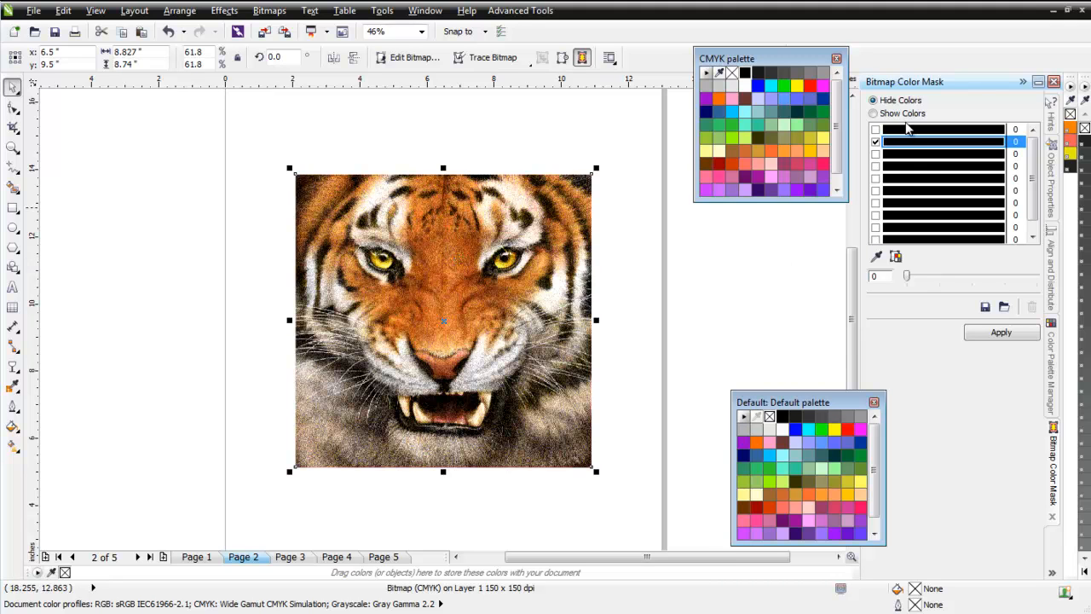
{"action": "left_click", "coordinate": [909, 131]}
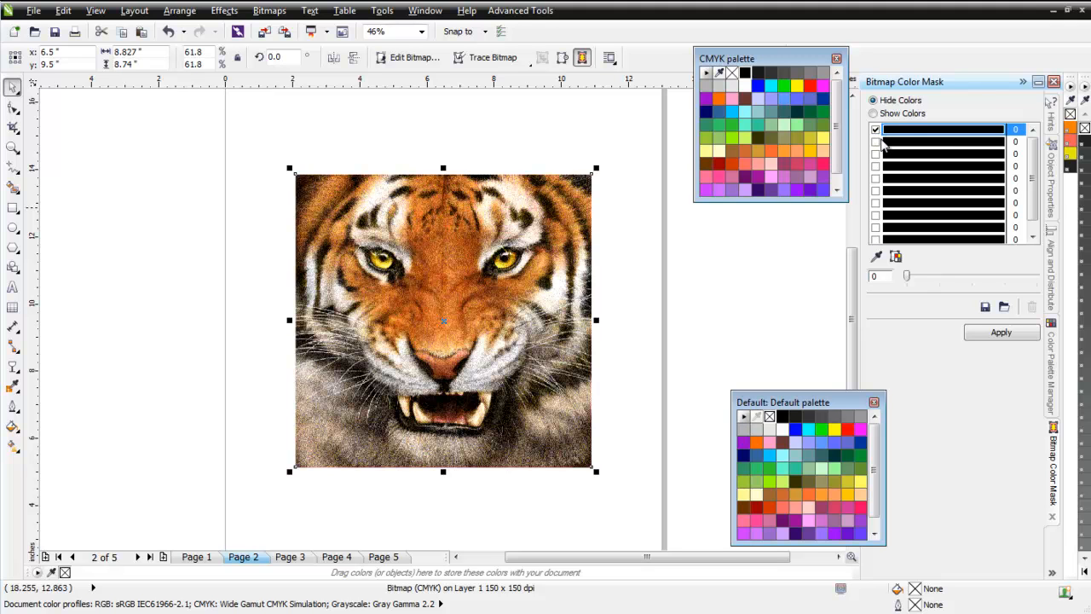
{"action": "left_click", "coordinate": [879, 258]}
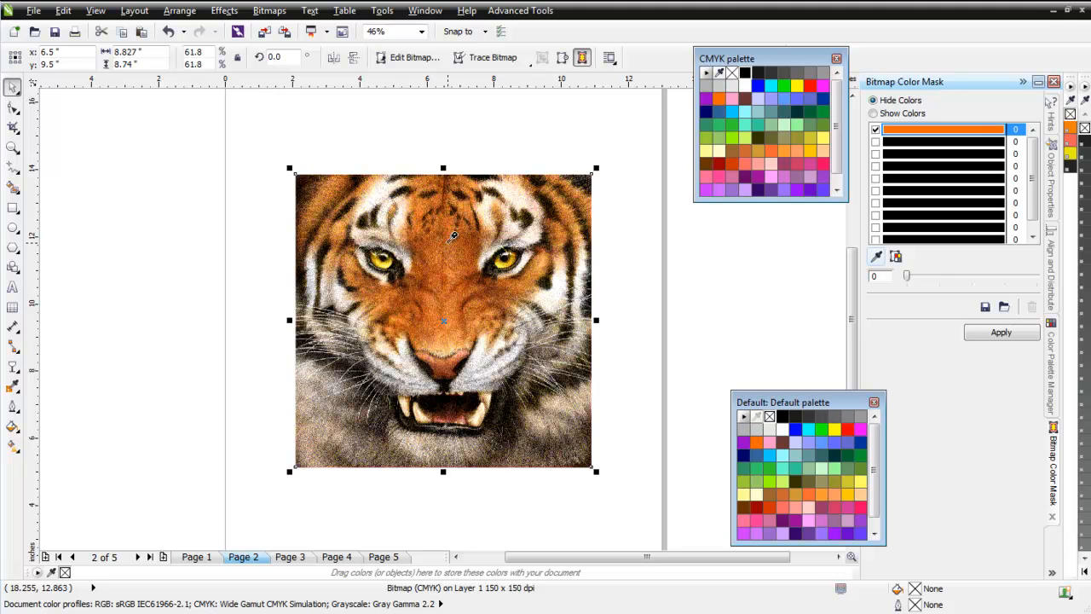
{"action": "left_click", "coordinate": [457, 239]}
Enable the second mask color and sample the yellow from the tiger's eye for it.
{"action": "left_click", "coordinate": [917, 142]}
{"action": "left_click", "coordinate": [876, 142]}
{"action": "left_click", "coordinate": [876, 256]}
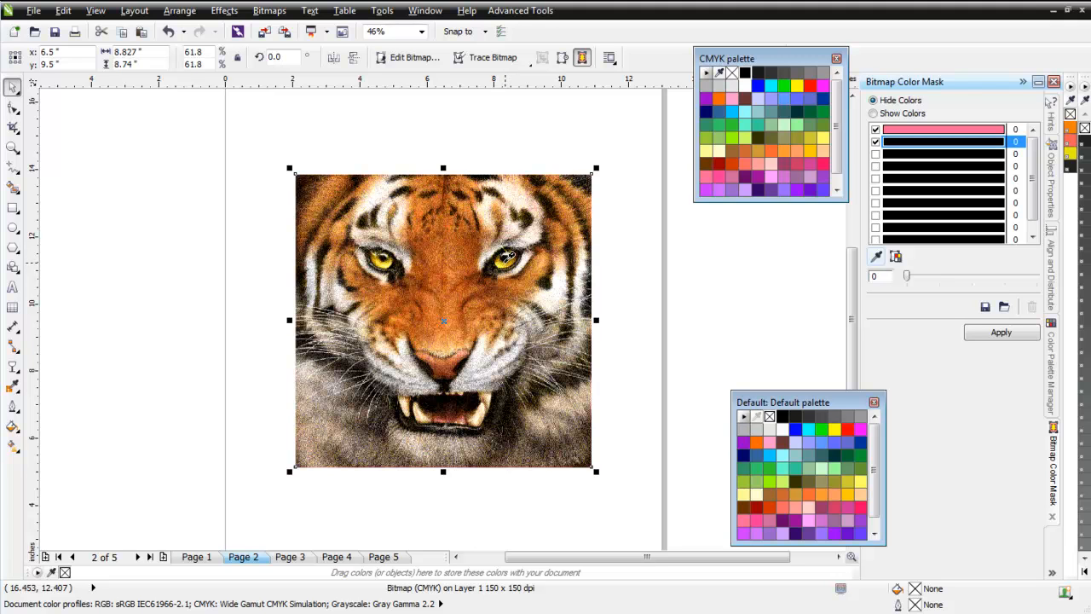
{"action": "left_click", "coordinate": [506, 256]}
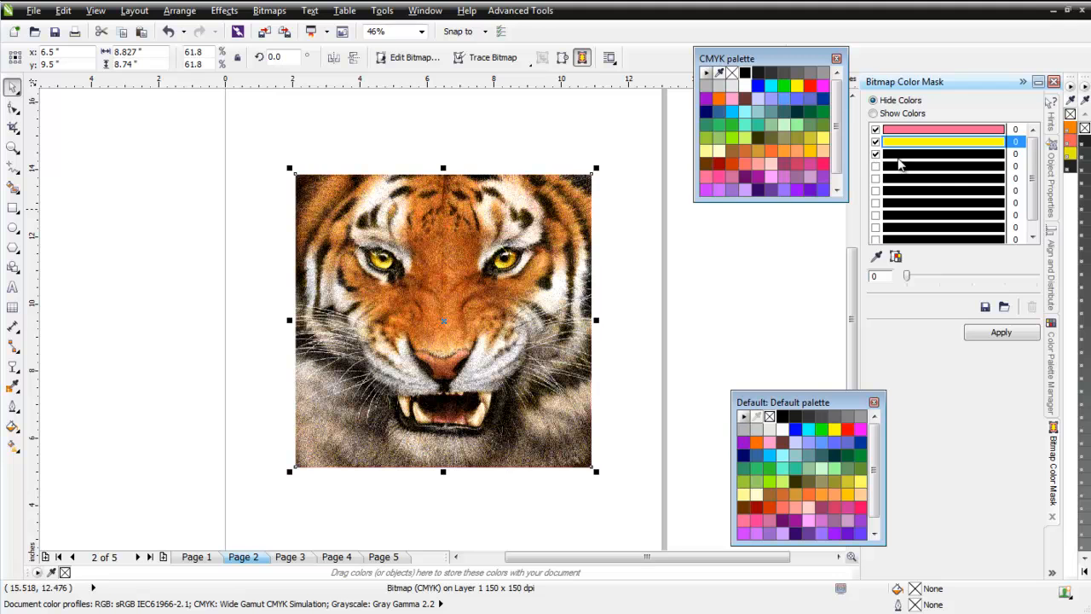
Enable the third mask color, sample the tiger's orange for it, and apply the mask to hide all three colors.
{"action": "left_click", "coordinate": [875, 155]}
{"action": "left_click", "coordinate": [881, 257]}
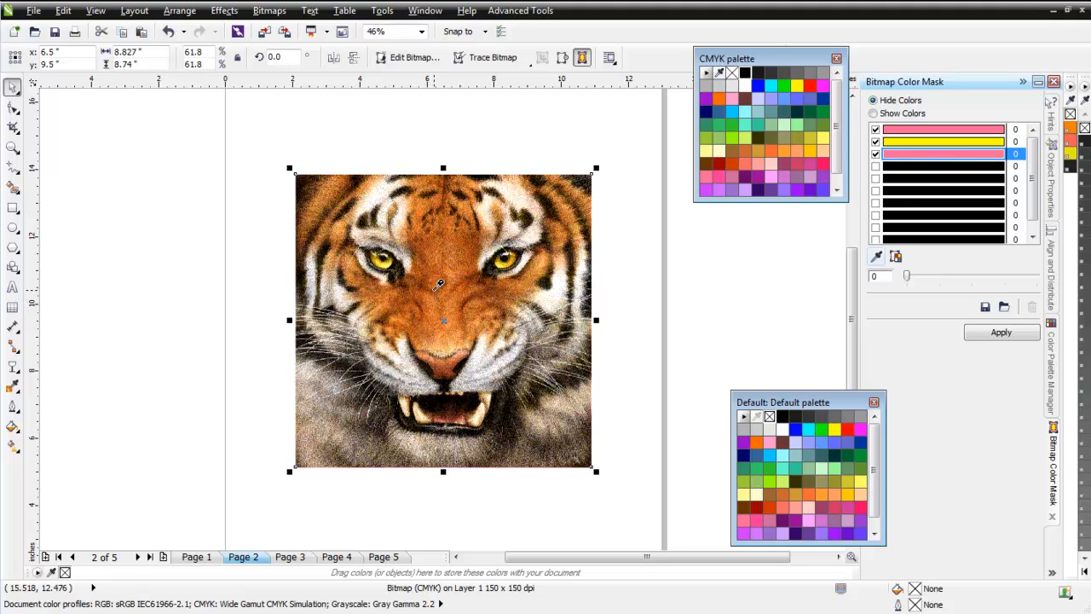
{"action": "left_click", "coordinate": [441, 286]}
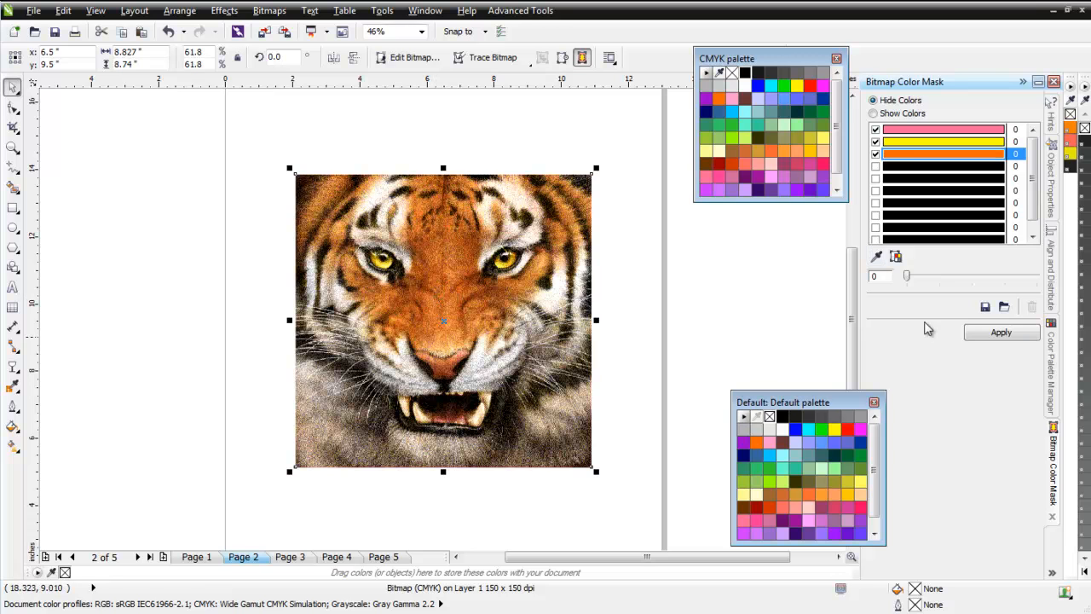
{"action": "left_click", "coordinate": [997, 335]}
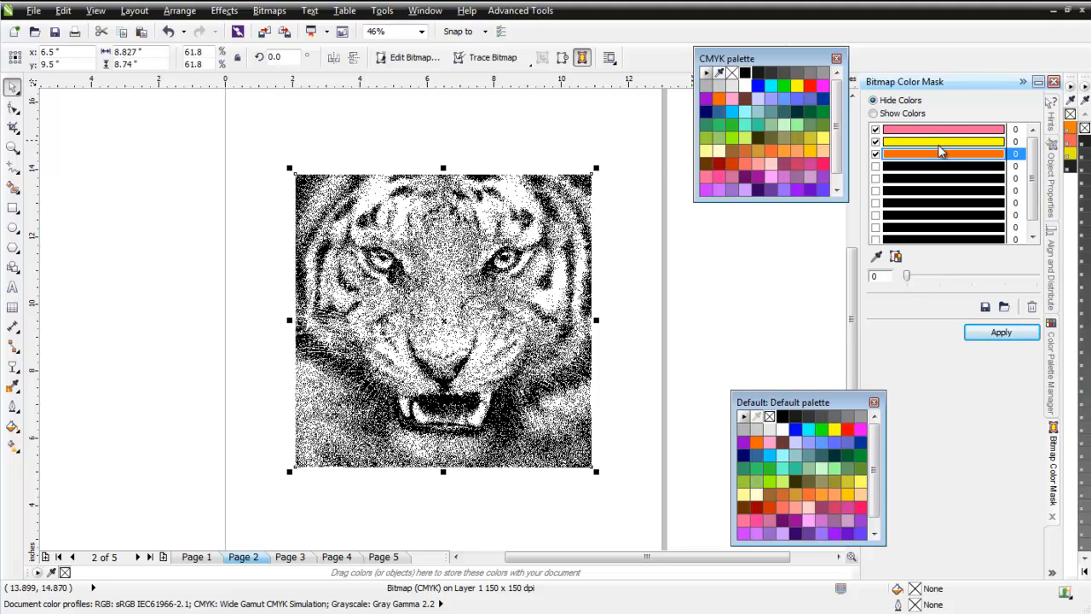
Rename page 2 to Black.
{"action": "right_click", "coordinate": [249, 563]}
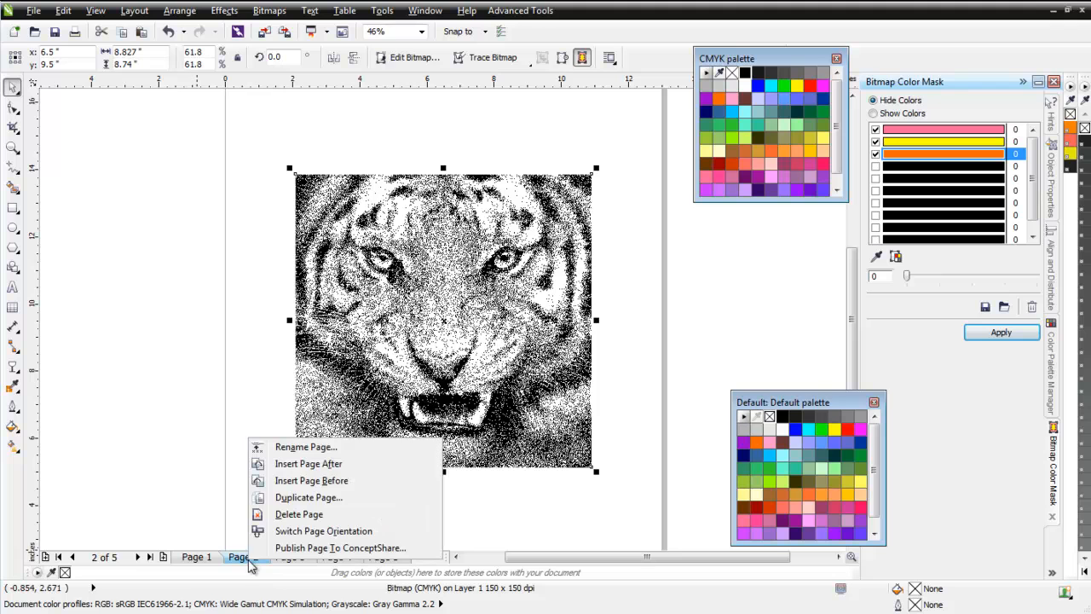
{"action": "left_click", "coordinate": [312, 446]}
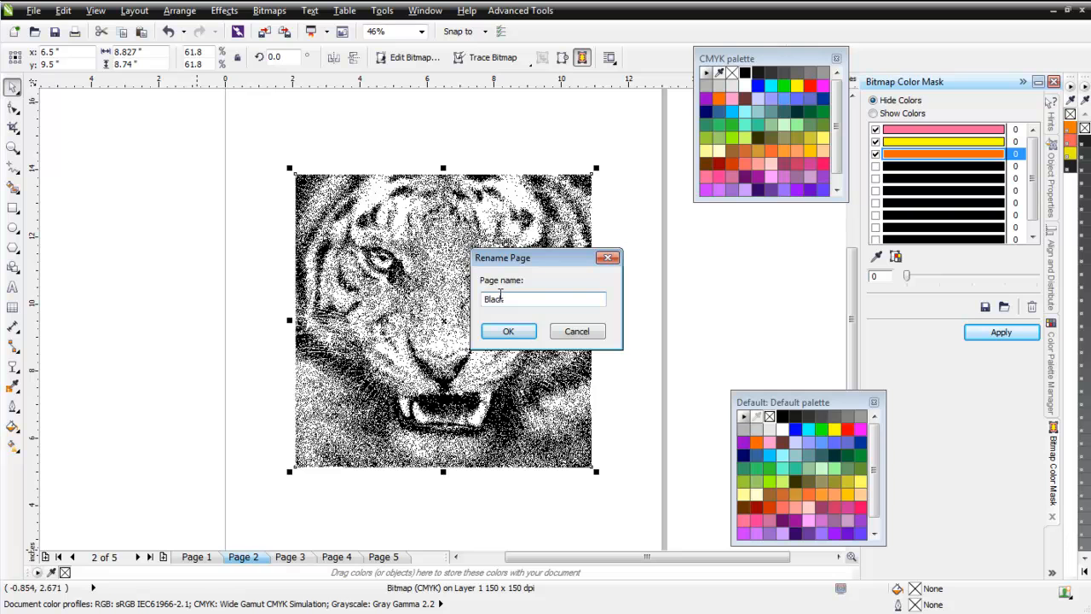
{"action": "left_click", "coordinate": [509, 331]}
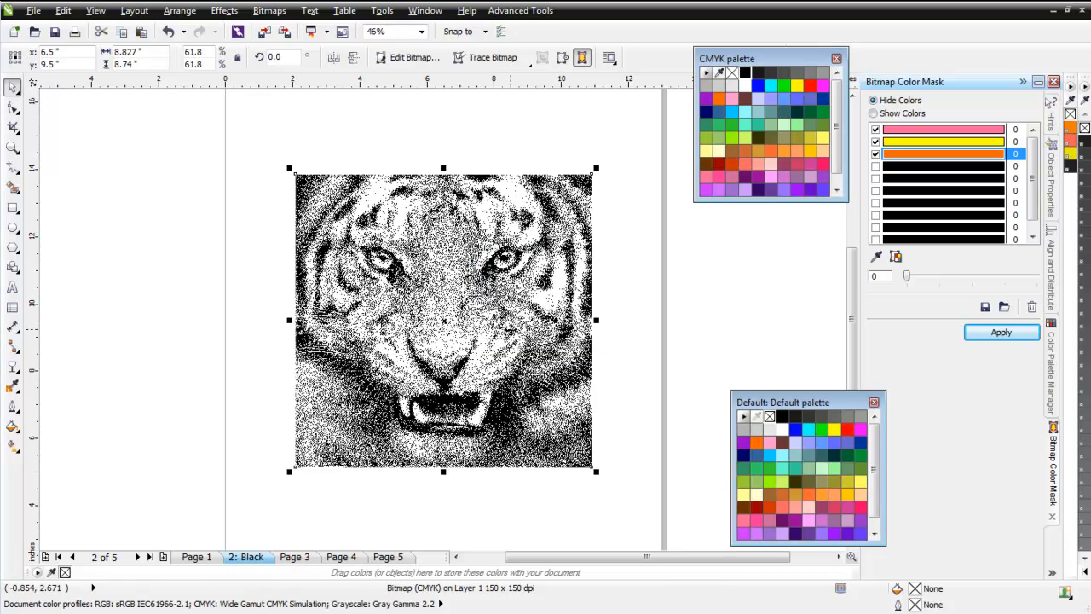
On page 3, select the tiger, replace the mask's orange with black sampled from the image, and apply the mask.
{"action": "left_click", "coordinate": [307, 557]}
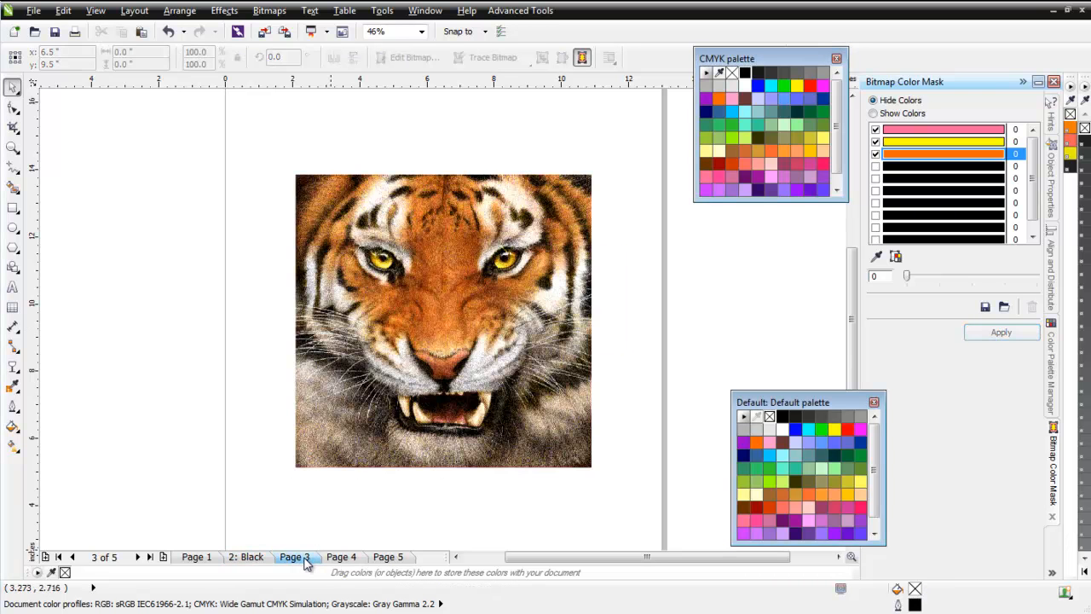
{"action": "left_click", "coordinate": [474, 337]}
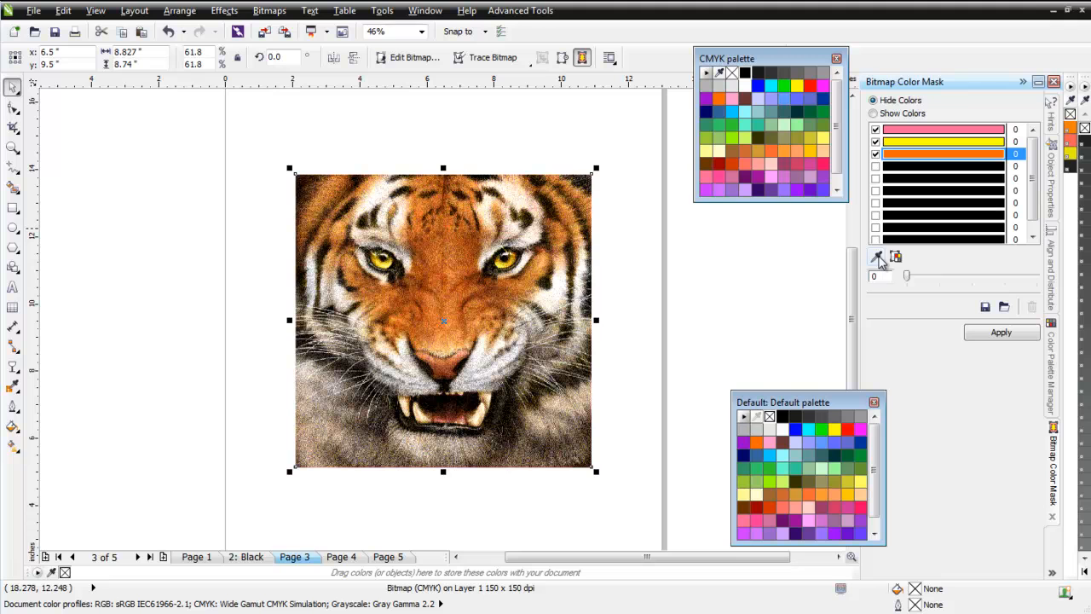
{"action": "left_click", "coordinate": [878, 260]}
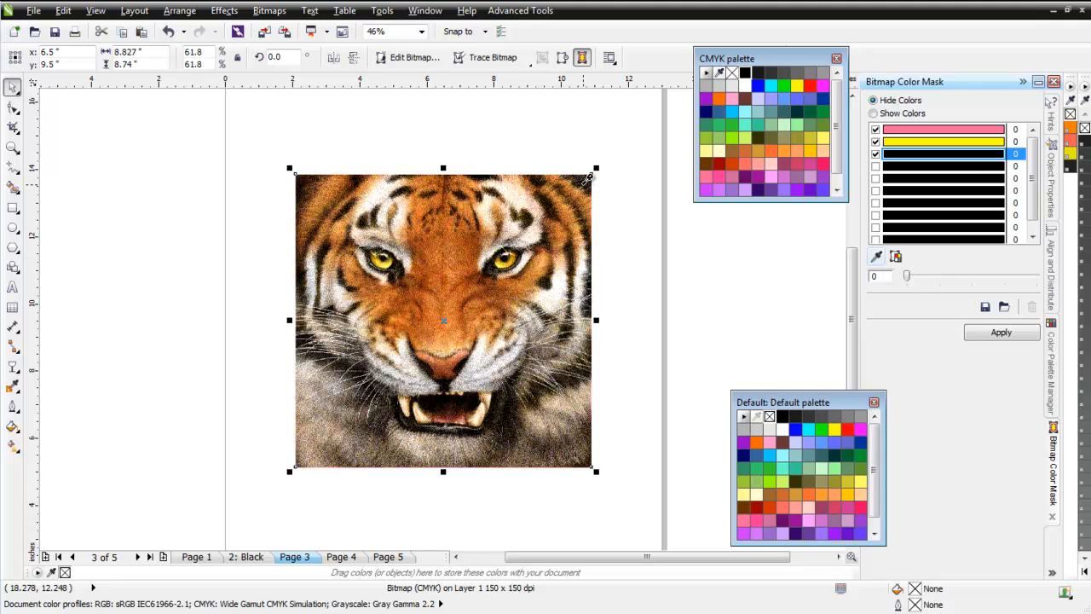
{"action": "left_click", "coordinate": [1001, 332]}
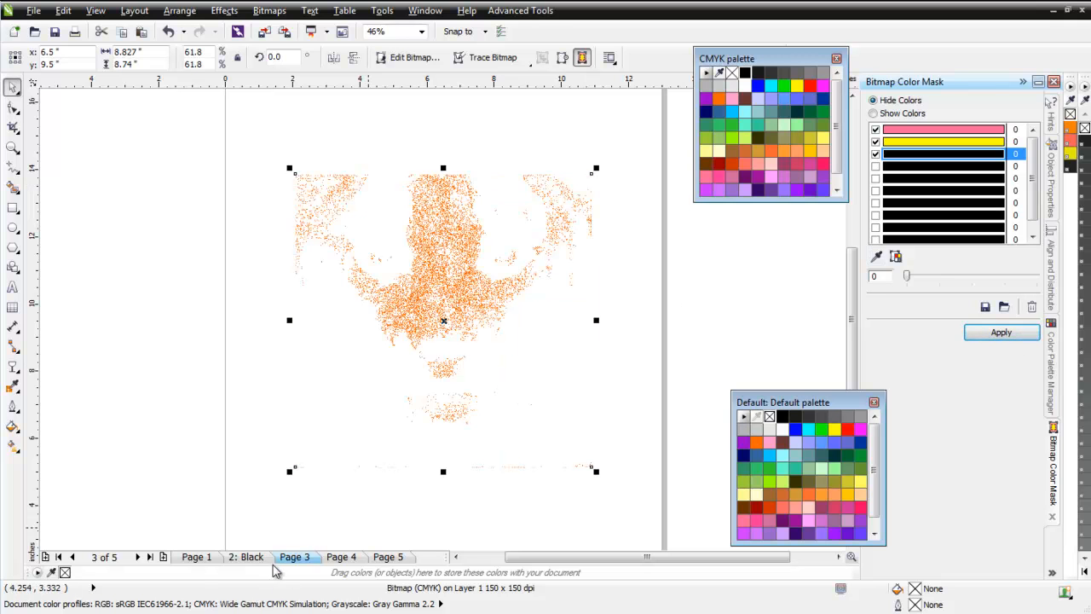
Rename page 3 to Orange.
{"action": "right_click", "coordinate": [300, 566]}
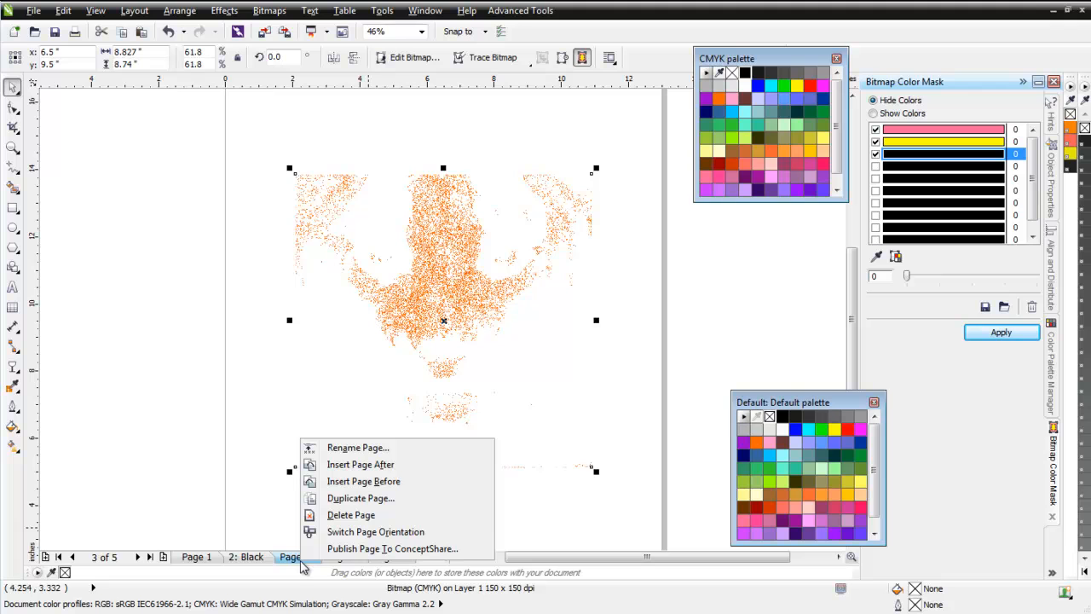
{"action": "left_click", "coordinate": [316, 447]}
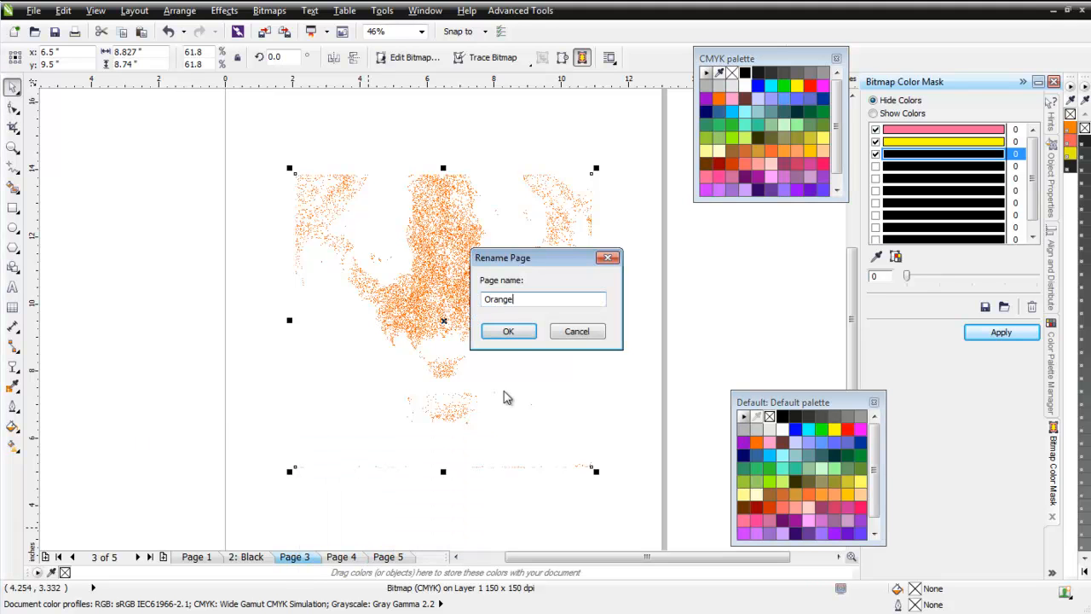
{"action": "left_click", "coordinate": [509, 330]}
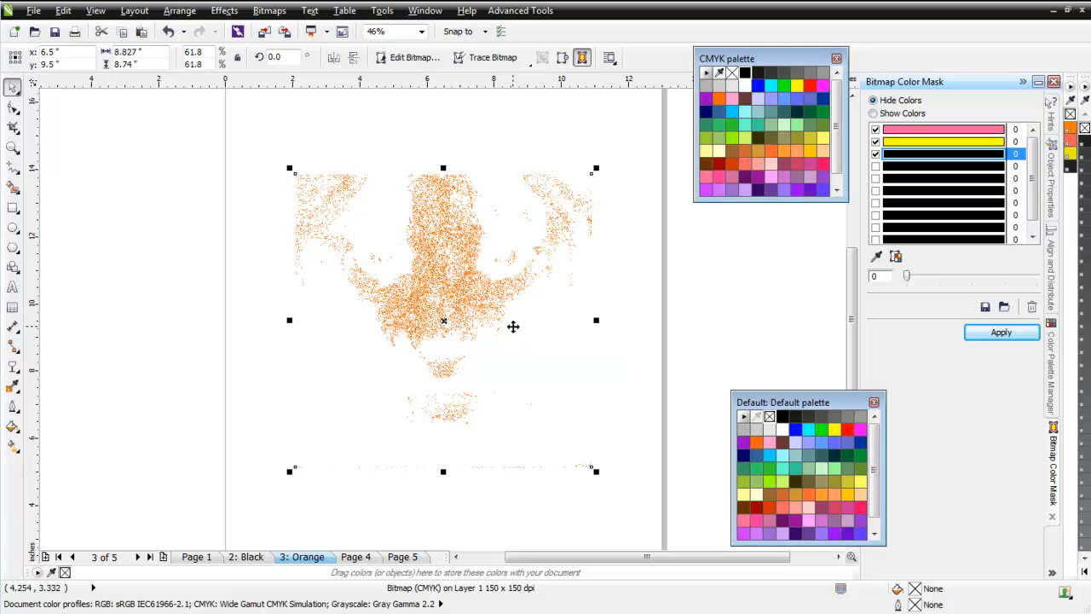
On page 4, select the tiger, replace the mask's yellow with the orange sampled from its face, and apply the mask.
{"action": "left_click", "coordinate": [368, 557]}
{"action": "left_click", "coordinate": [516, 334]}
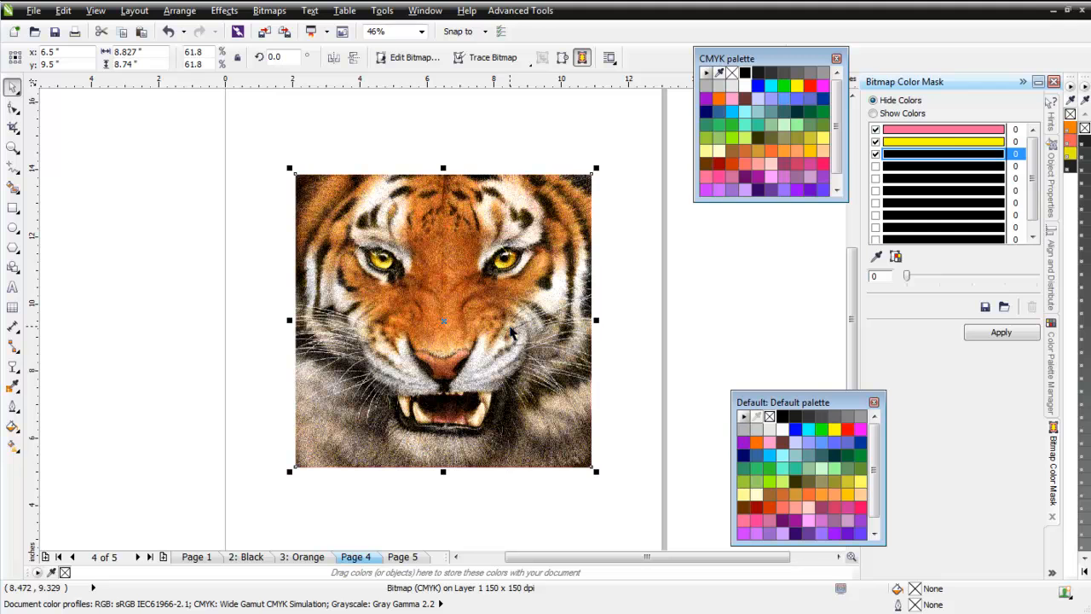
{"action": "left_click", "coordinate": [938, 142]}
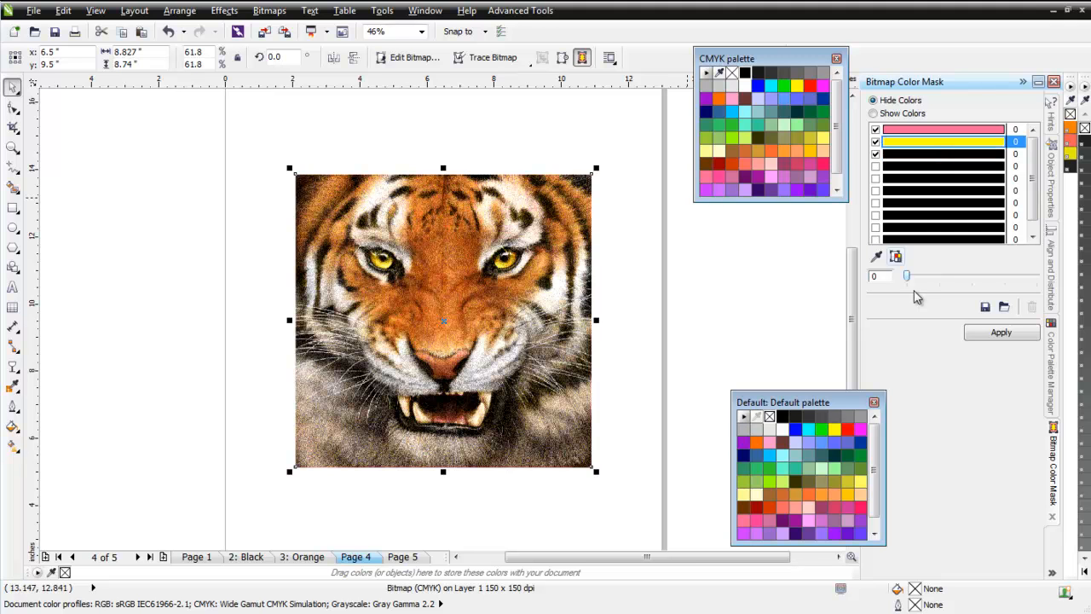
{"action": "left_click", "coordinate": [876, 257]}
{"action": "left_click", "coordinate": [460, 266]}
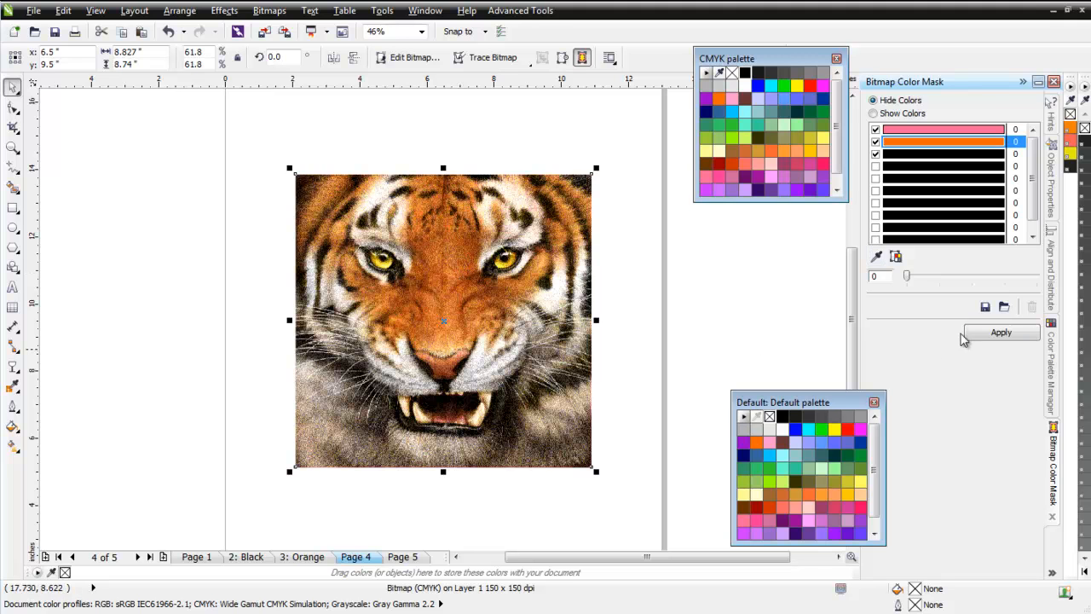
{"action": "left_click", "coordinate": [1002, 333]}
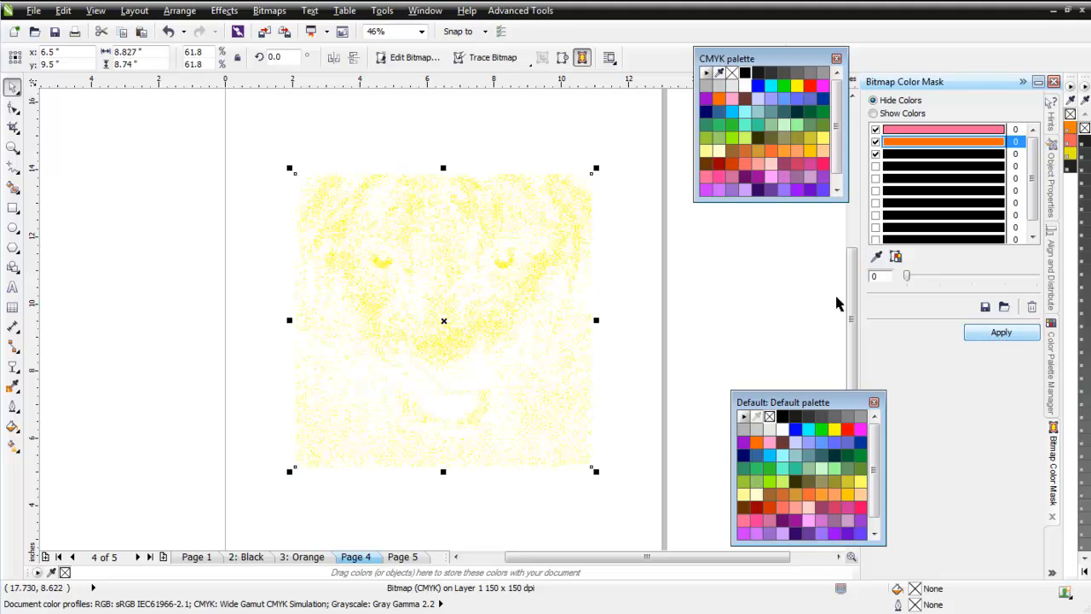
Rename page 4 to Yellow.
{"action": "right_click", "coordinate": [356, 560]}
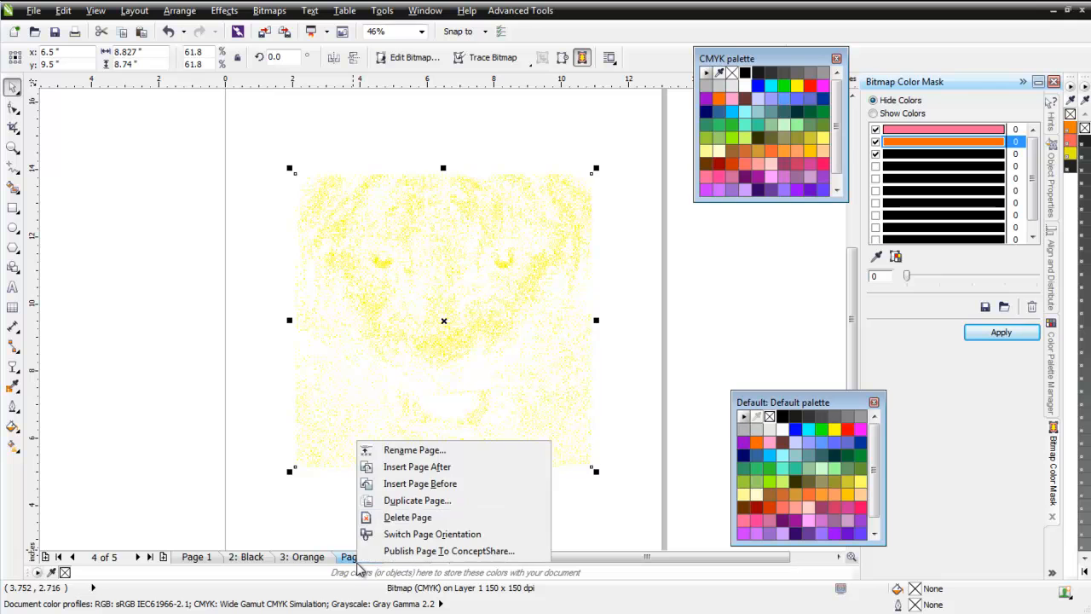
{"action": "left_click", "coordinate": [429, 448]}
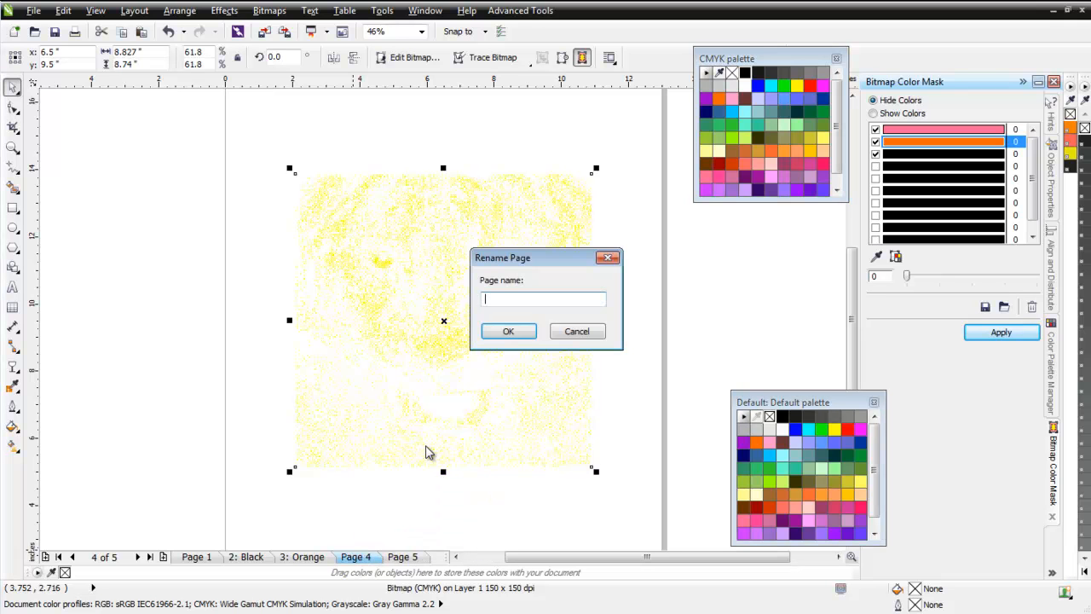
{"action": "type", "text": "Yellow"}
{"action": "left_click", "coordinate": [508, 331]}
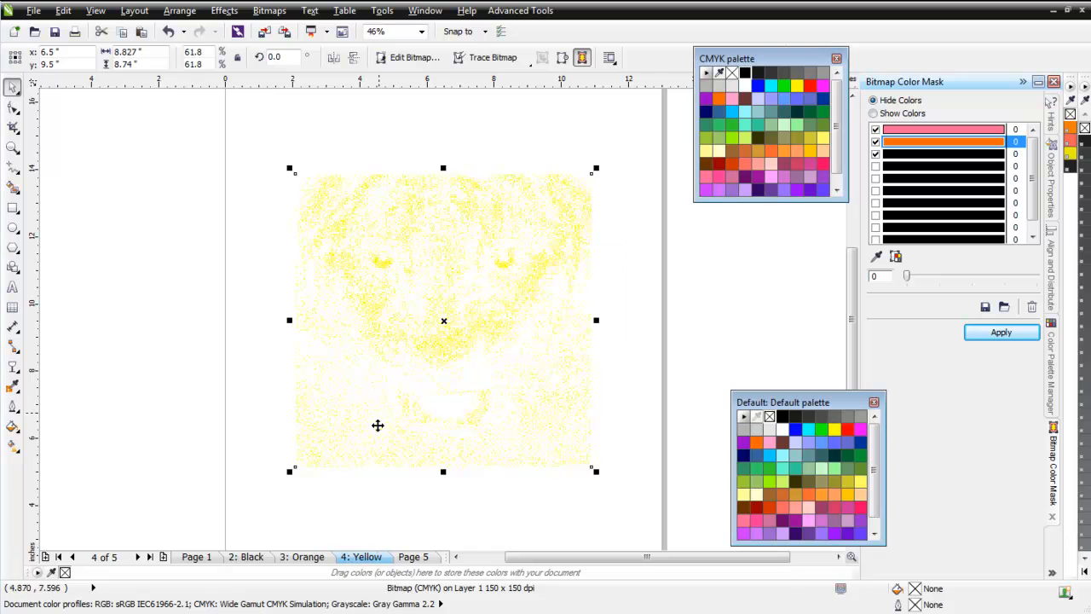
On page 5, replace the tiger mask's pink with the yellow sampled from its eye, and apply the mask.
{"action": "left_click", "coordinate": [417, 558]}
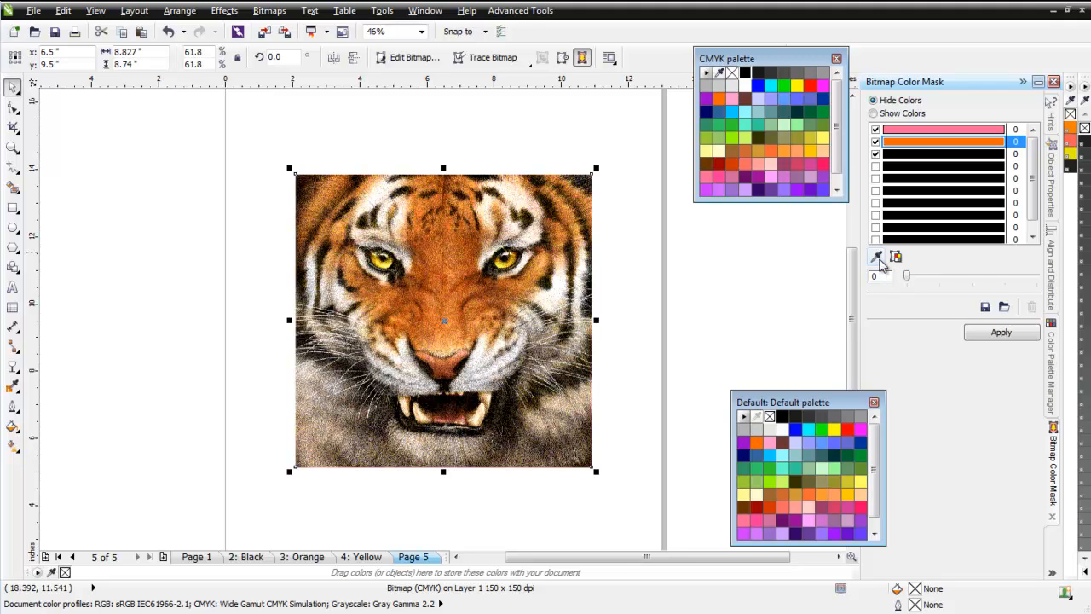
{"action": "left_click", "coordinate": [876, 256]}
{"action": "left_click", "coordinate": [912, 133]}
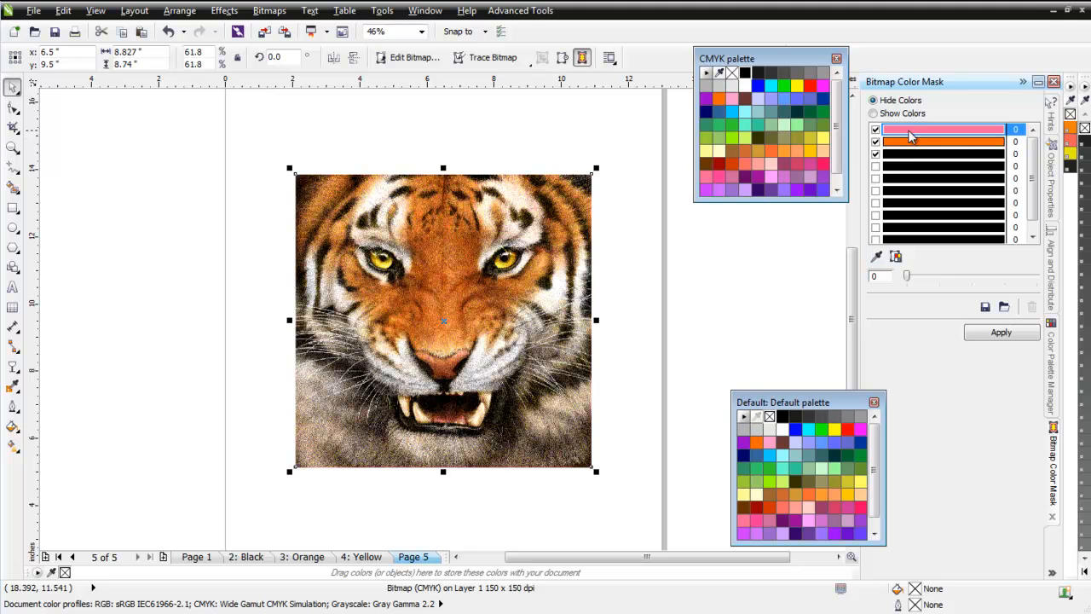
{"action": "left_click", "coordinate": [878, 257]}
{"action": "left_click", "coordinate": [518, 264]}
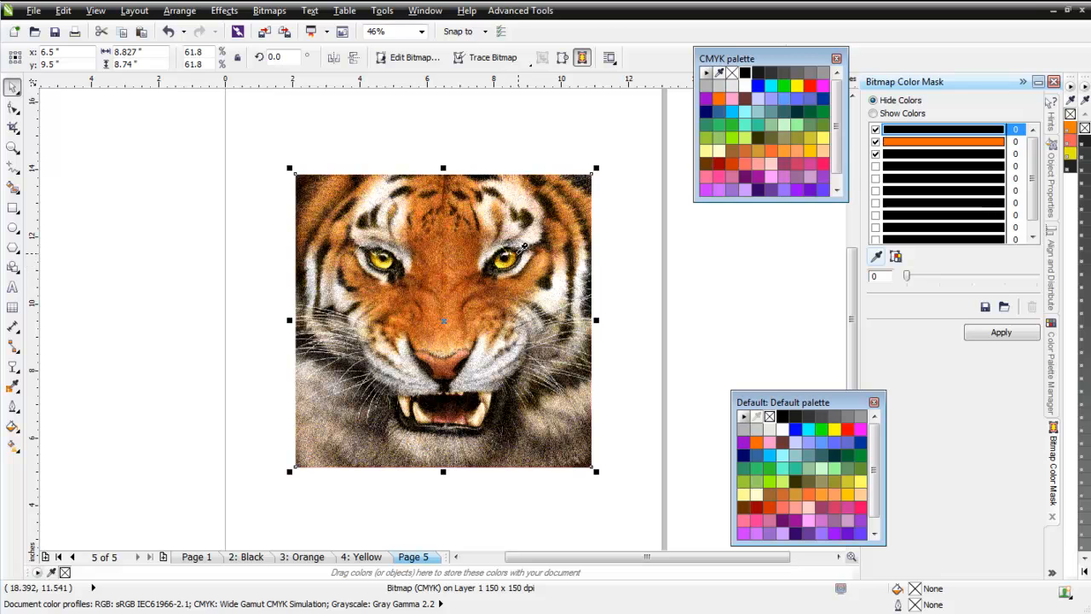
{"action": "left_click", "coordinate": [502, 265]}
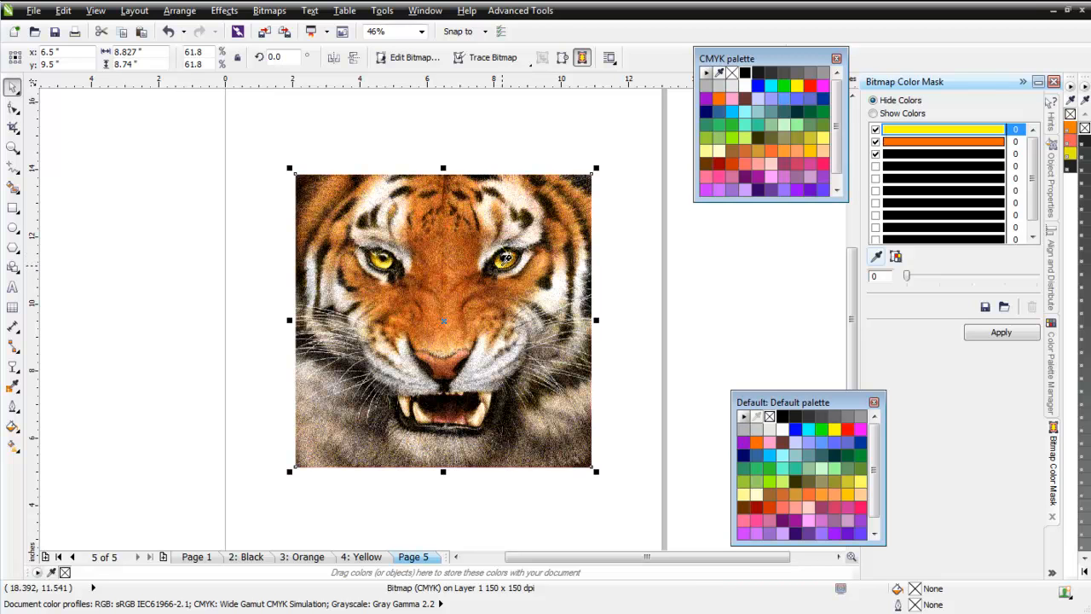
{"action": "left_click", "coordinate": [1002, 334]}
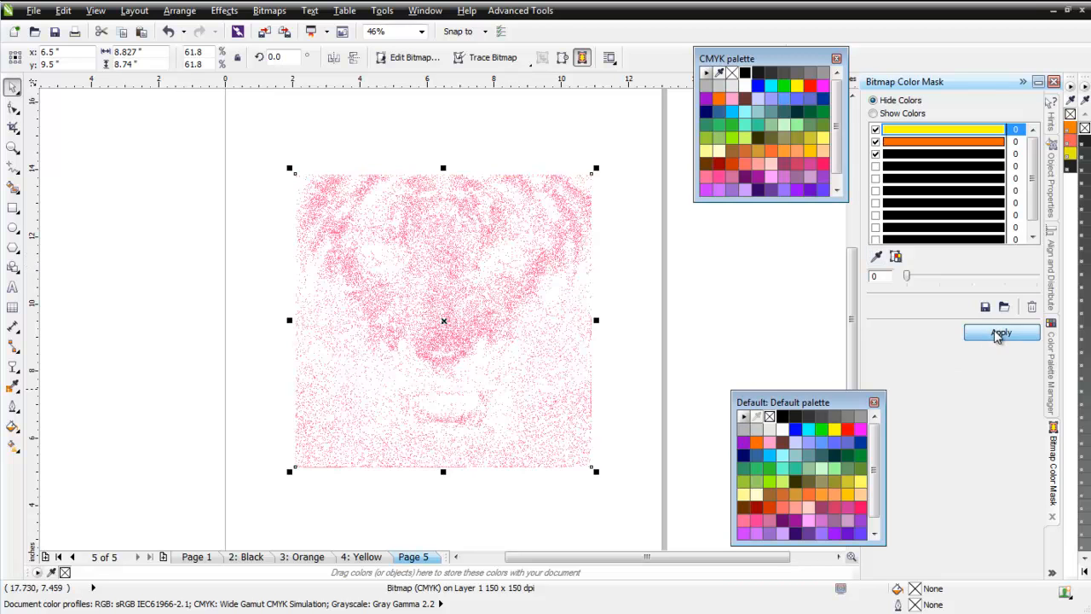
Rename page 5 to Red.
{"action": "right_click", "coordinate": [420, 565]}
{"action": "left_click", "coordinate": [494, 448]}
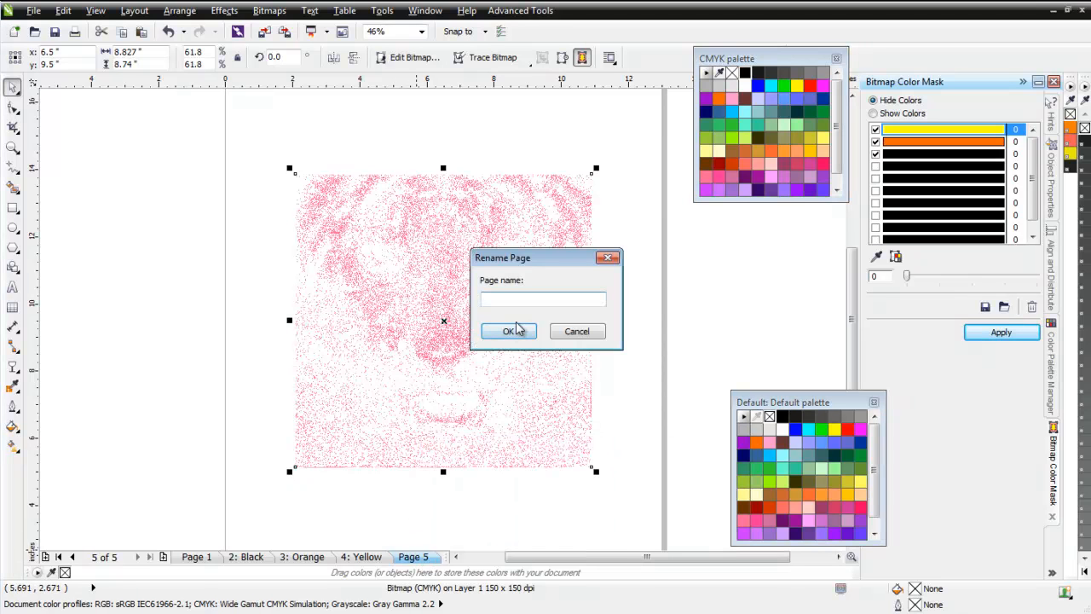
{"action": "type", "text": "Red"}
{"action": "left_click", "coordinate": [511, 333]}
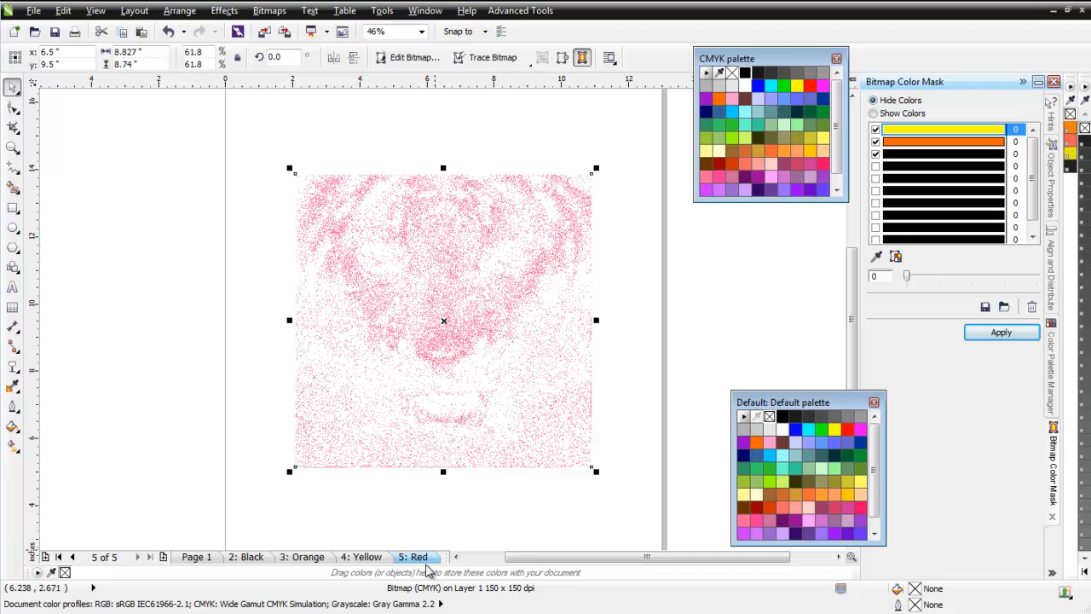
On the Black page, convert the masked tiger to a 150 dpi bitmap in CMYK Color (32-bit) mode.
{"action": "left_click", "coordinate": [249, 556]}
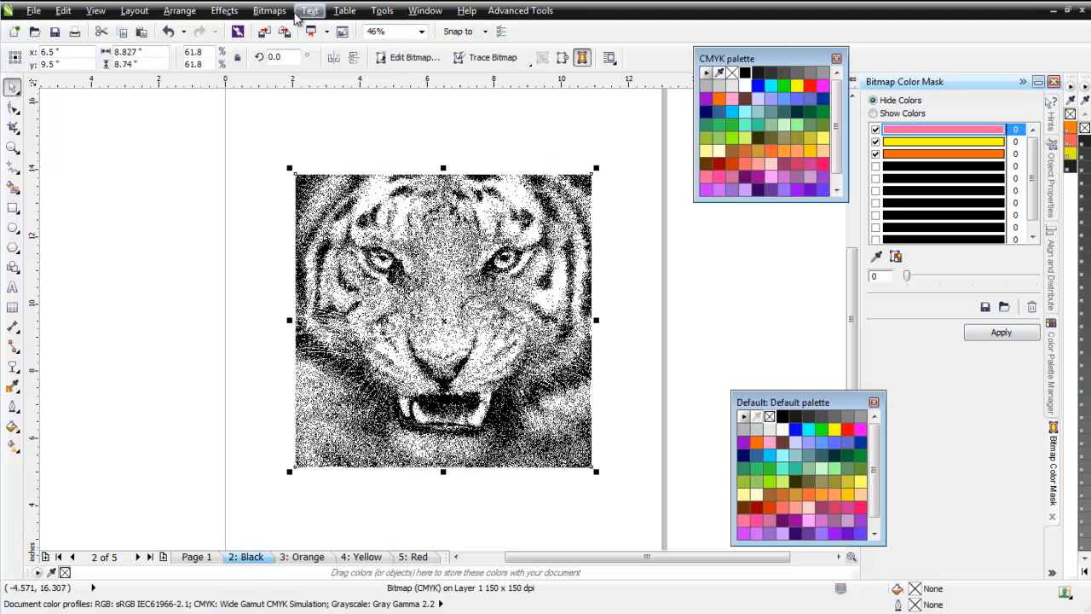
{"action": "left_click", "coordinate": [269, 10]}
{"action": "left_click", "coordinate": [288, 24]}
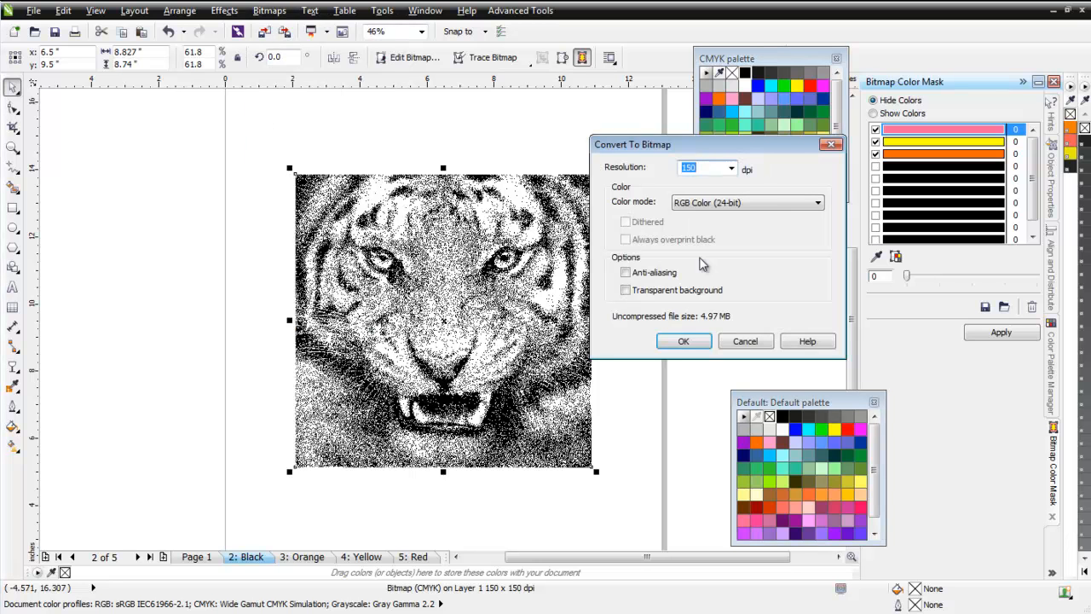
{"action": "left_click", "coordinate": [782, 203]}
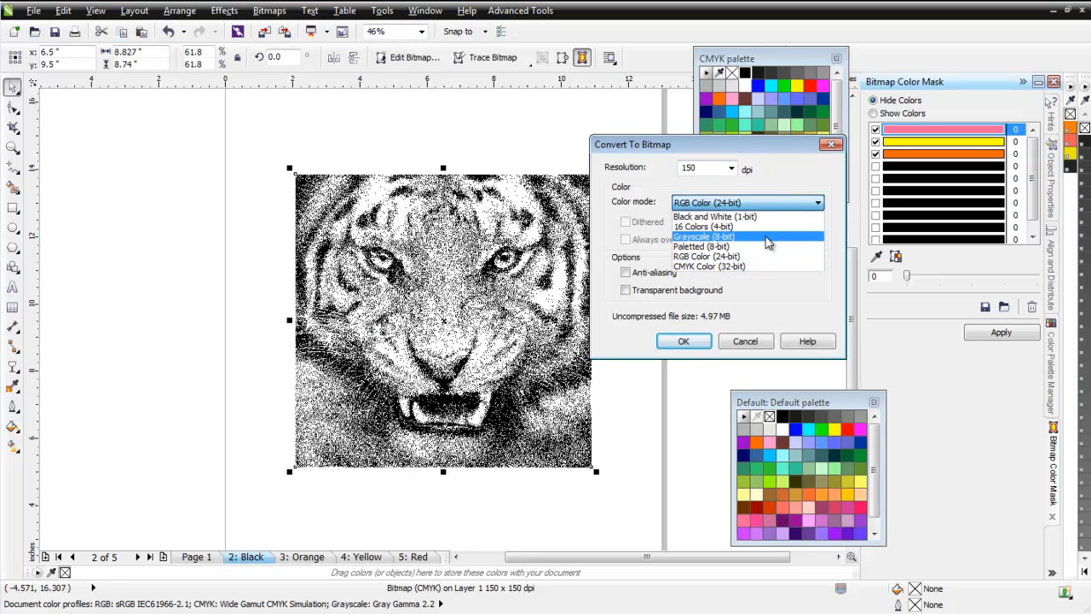
{"action": "left_click", "coordinate": [765, 266]}
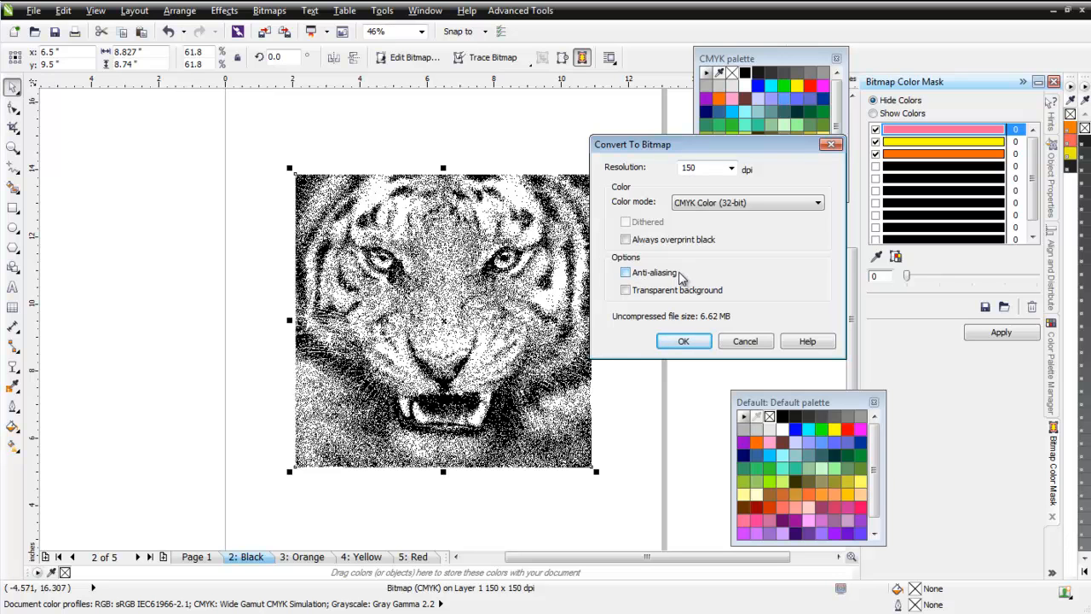
{"action": "left_click", "coordinate": [692, 341]}
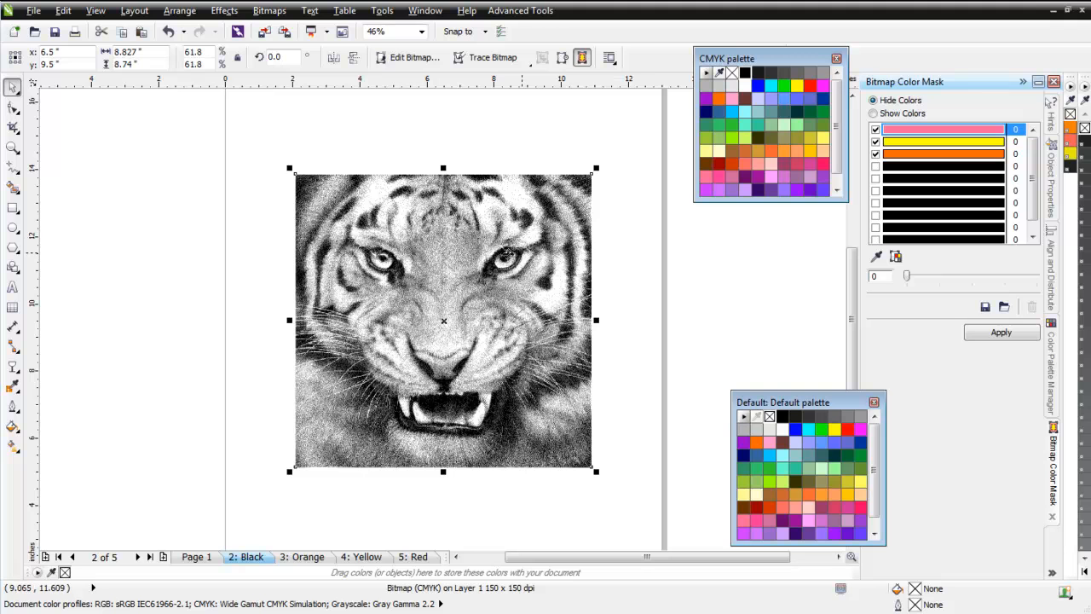
Change the Black page's tiger to Black and White (1-bit) mode using the Line Art conversion method.
{"action": "left_click", "coordinate": [276, 14]}
{"action": "mouse_move", "coordinate": [320, 176]}
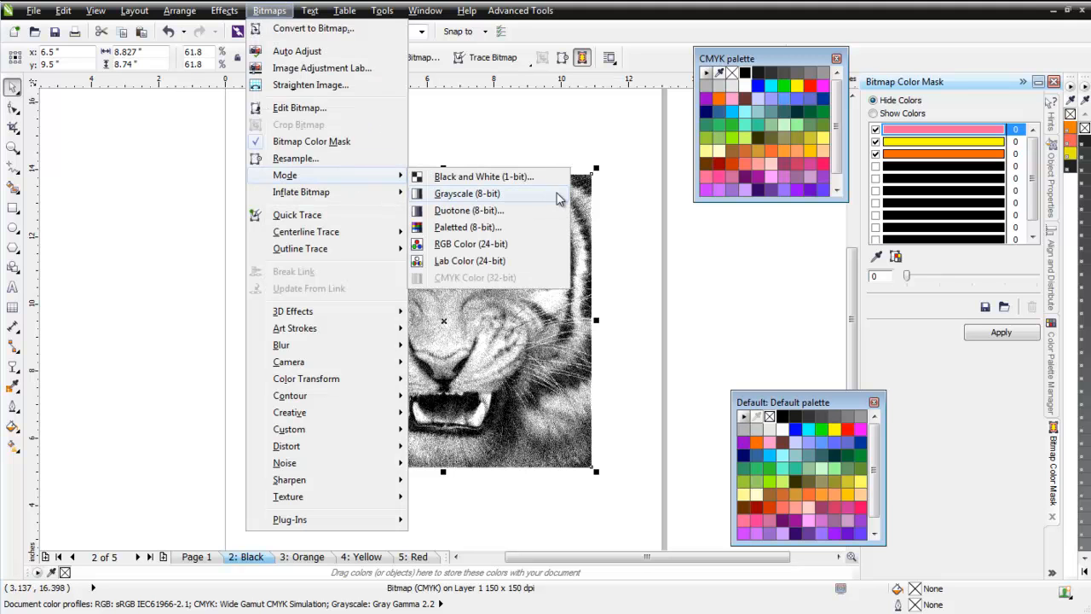
{"action": "left_click", "coordinate": [540, 179]}
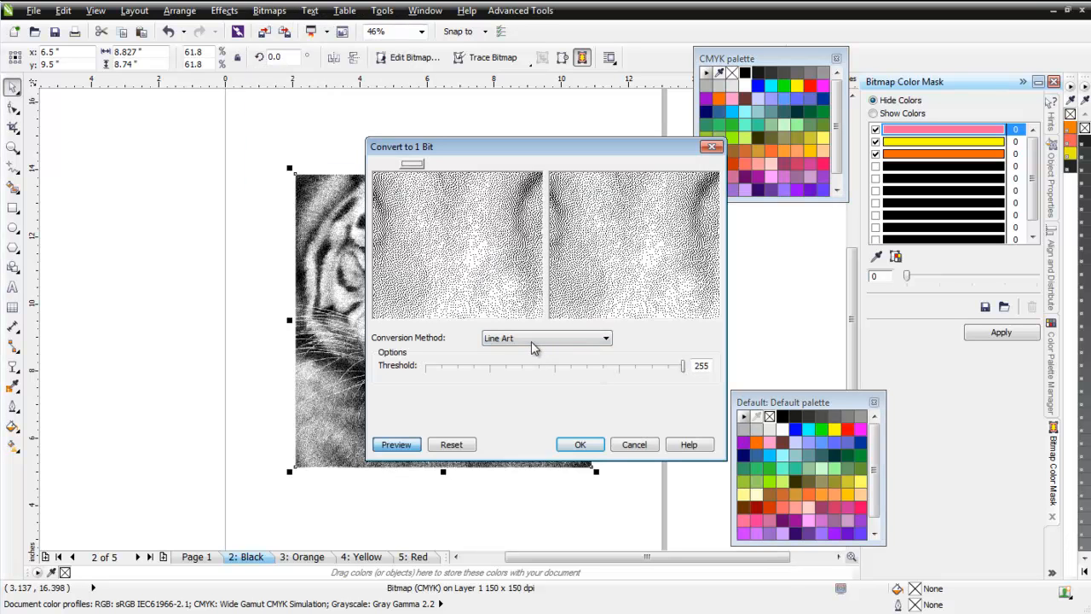
{"action": "left_click", "coordinate": [606, 339]}
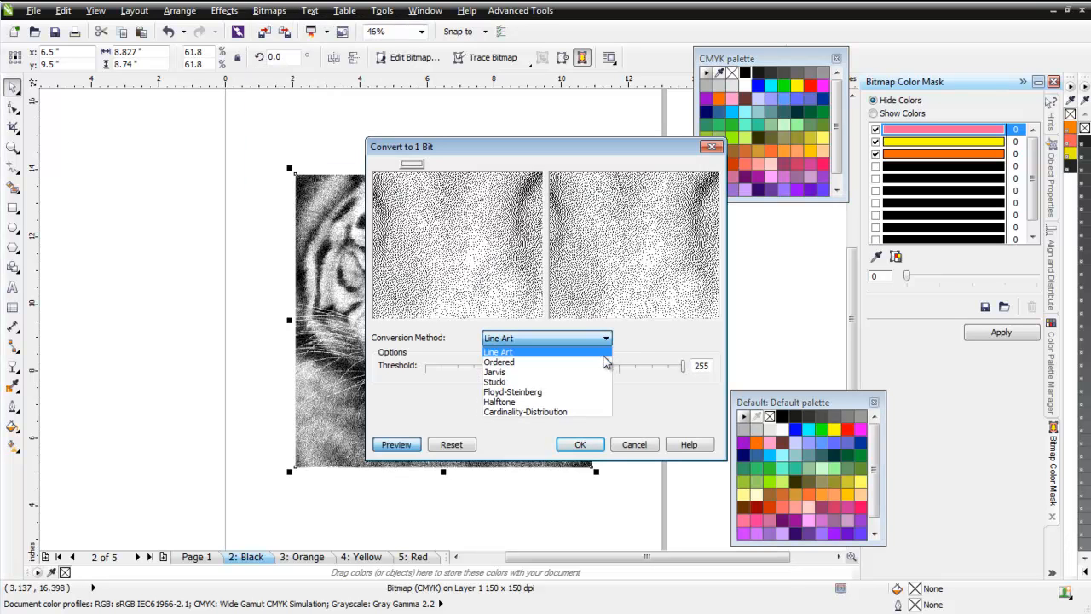
{"action": "left_click", "coordinate": [603, 353]}
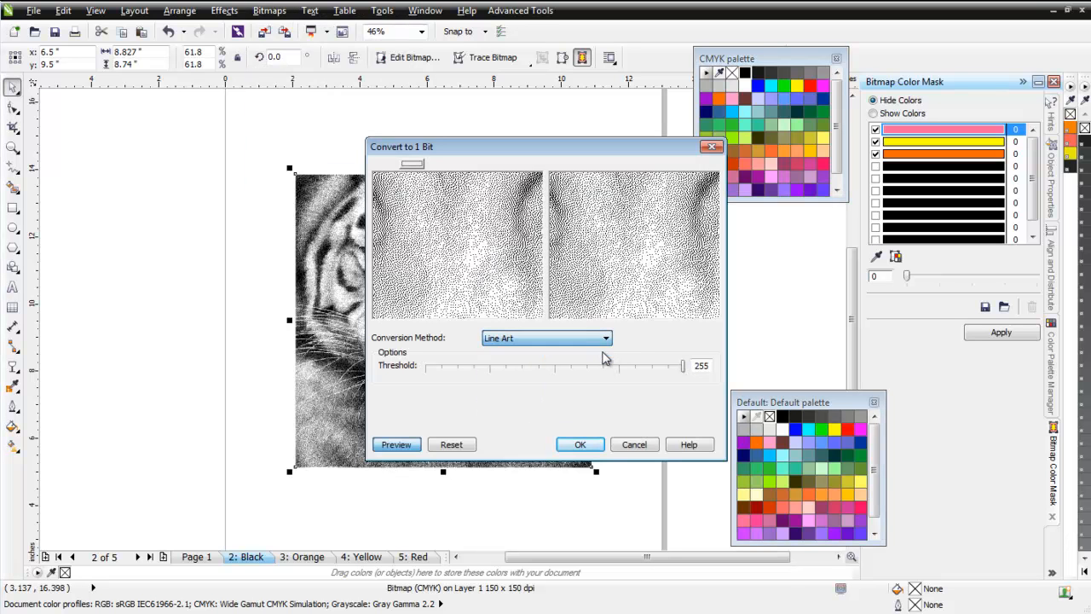
{"action": "left_click", "coordinate": [581, 445]}
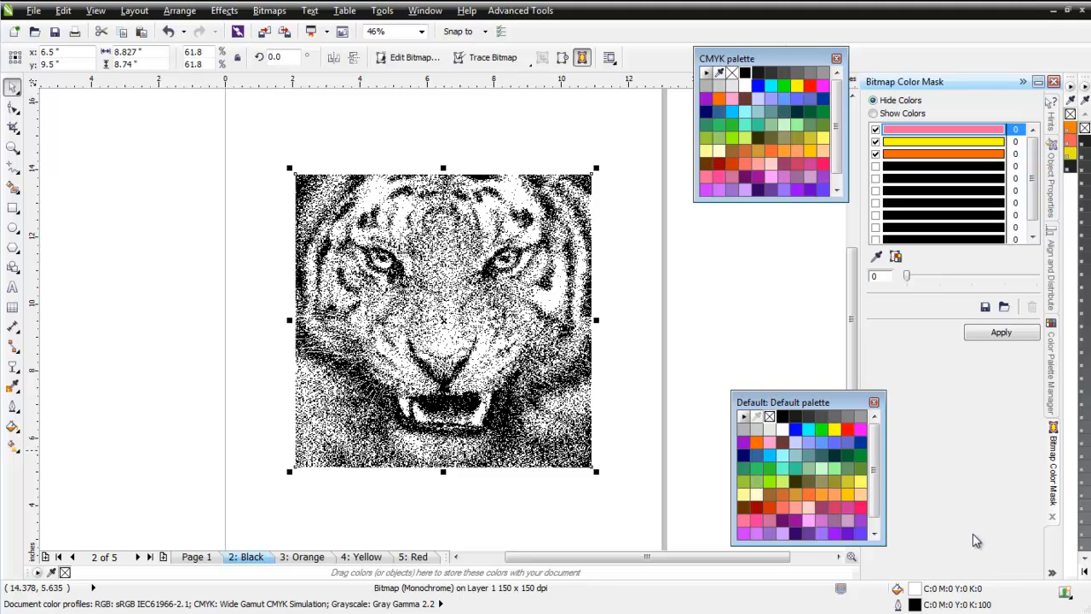
Open the monochrome tiger's outline color for CMYK editing and set C, M and Y to 20 each.
{"action": "double_click", "coordinate": [970, 606]}
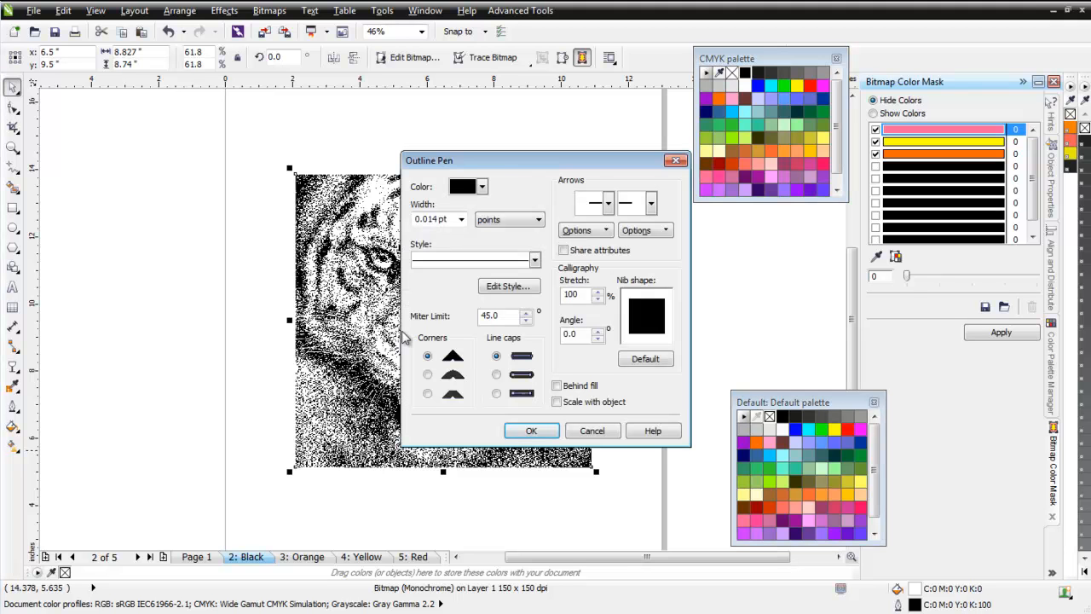
{"action": "left_click", "coordinate": [483, 188]}
{"action": "left_click", "coordinate": [516, 306]}
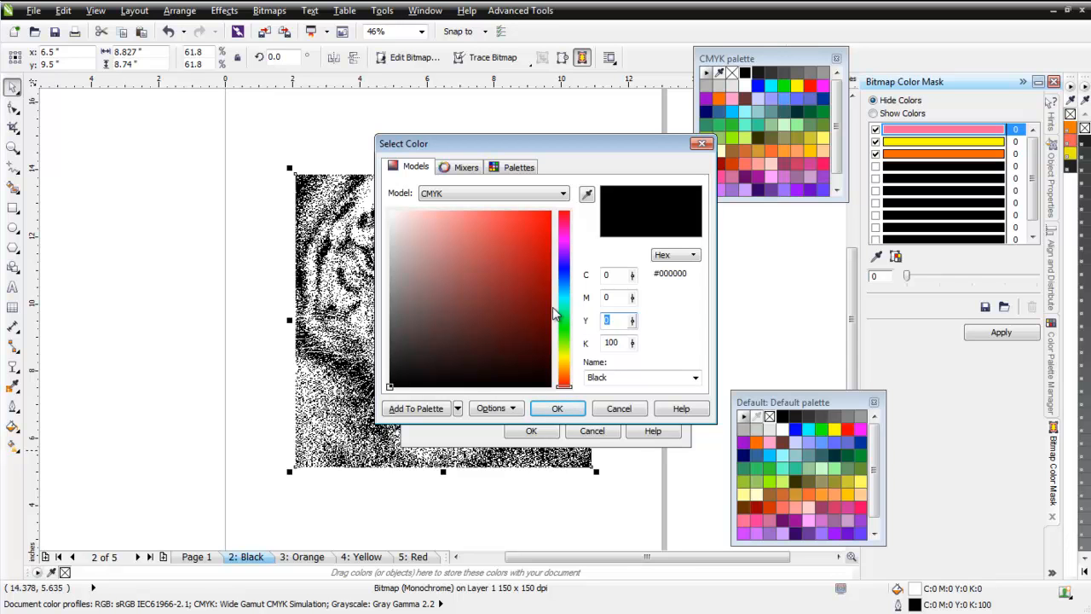
{"action": "type", "text": "20"}
{"action": "left_click", "coordinate": [618, 297]}
{"action": "left_click", "coordinate": [616, 275]}
{"action": "type", "text": "20"}
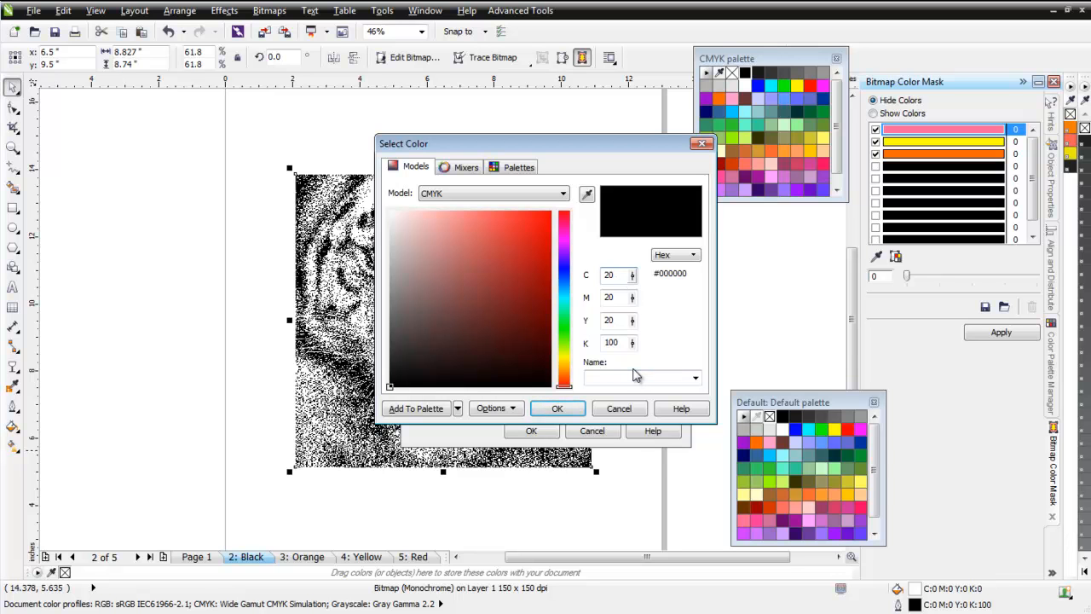
Set the Black page tiger's outline color to C100 M100 Y100 K100 and apply it.
{"action": "left_click", "coordinate": [617, 275]}
{"action": "type", "text": "100"}
{"action": "key", "text": "Tab"}
{"action": "type", "text": "100"}
{"action": "key", "text": "Tab"}
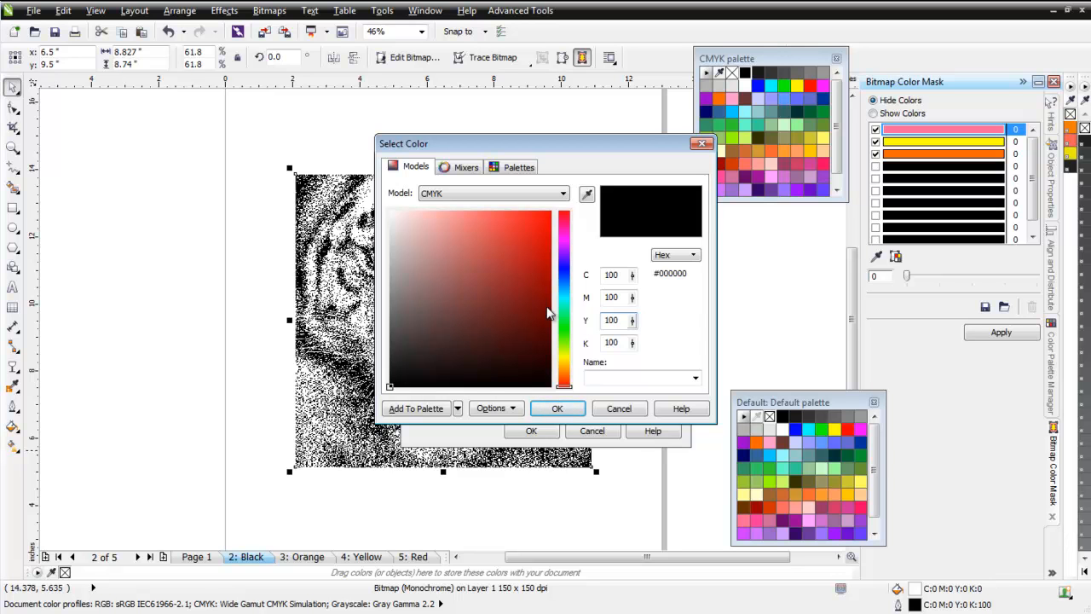
{"action": "left_click", "coordinate": [557, 408]}
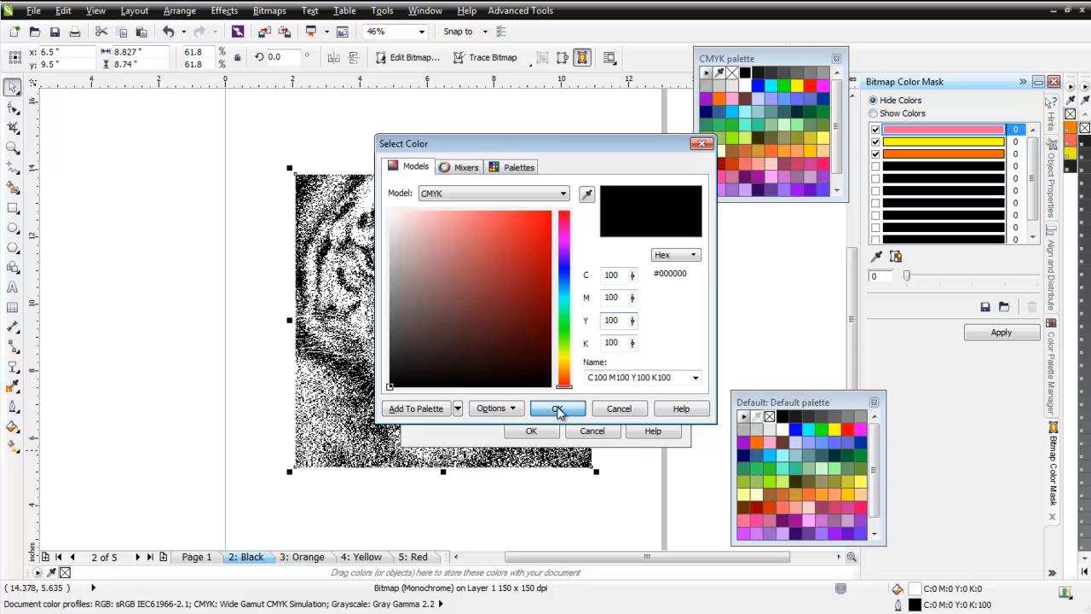
{"action": "left_click", "coordinate": [532, 430]}
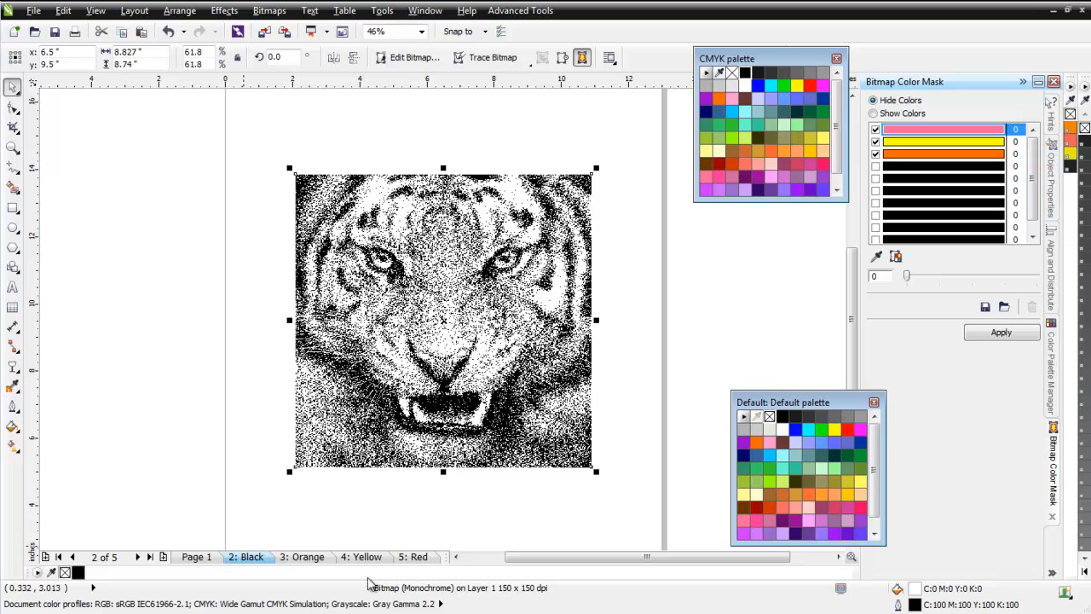
On the Orange page, convert the masked tiger to a 150 dpi bitmap in CMYK Color (32-bit) mode.
{"action": "left_click", "coordinate": [312, 560]}
{"action": "left_click", "coordinate": [390, 339]}
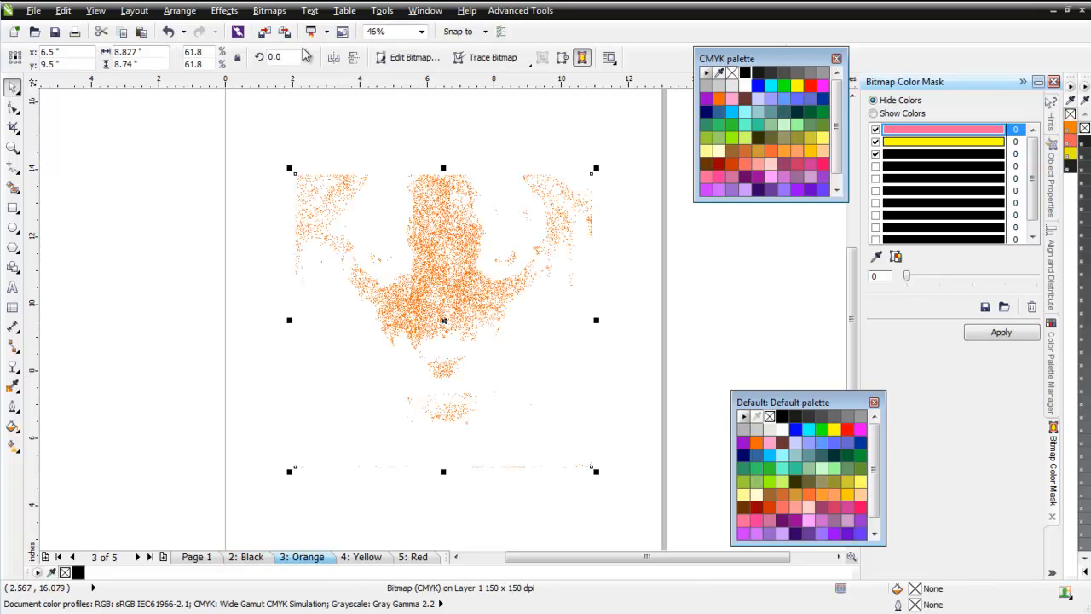
{"action": "left_click", "coordinate": [269, 11]}
{"action": "left_click", "coordinate": [312, 28]}
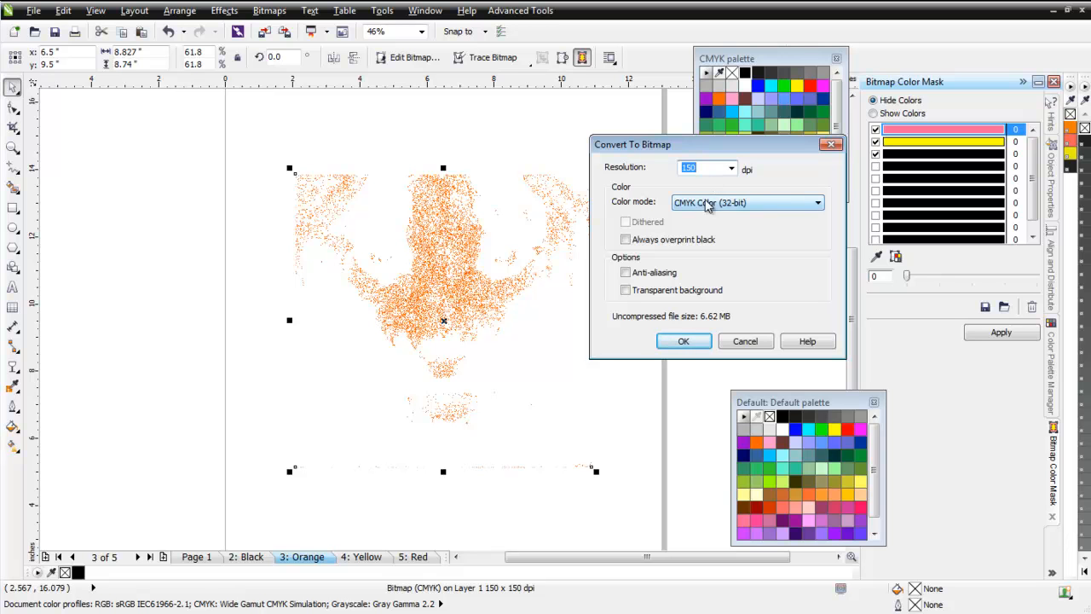
{"action": "left_click", "coordinate": [691, 343]}
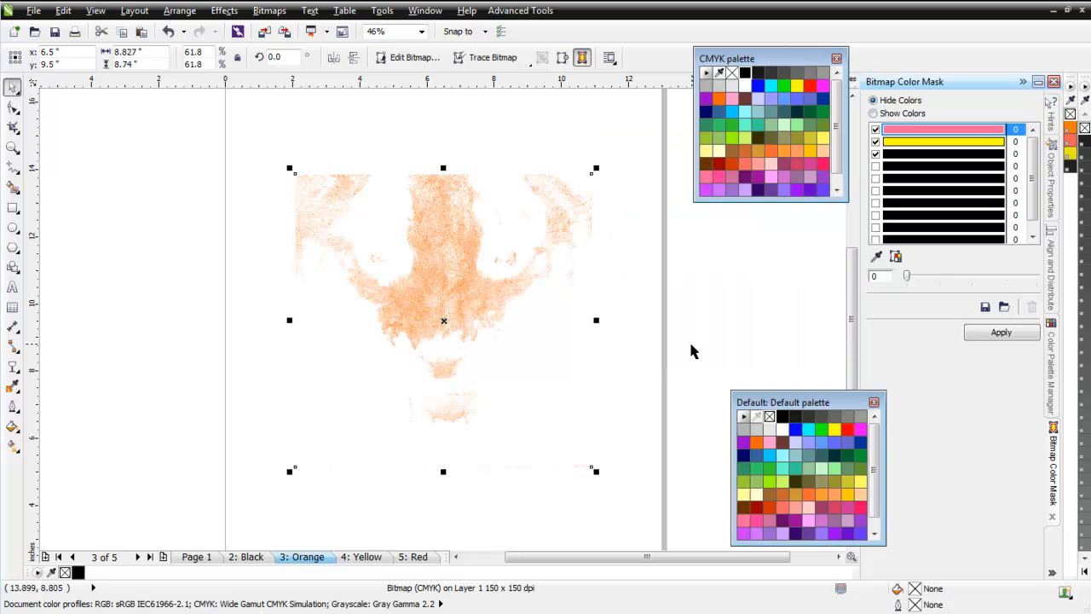
Change the Orange page's tiger to Black and White (1-bit) mode with Line Art conversion at threshold 255.
{"action": "left_click", "coordinate": [269, 10]}
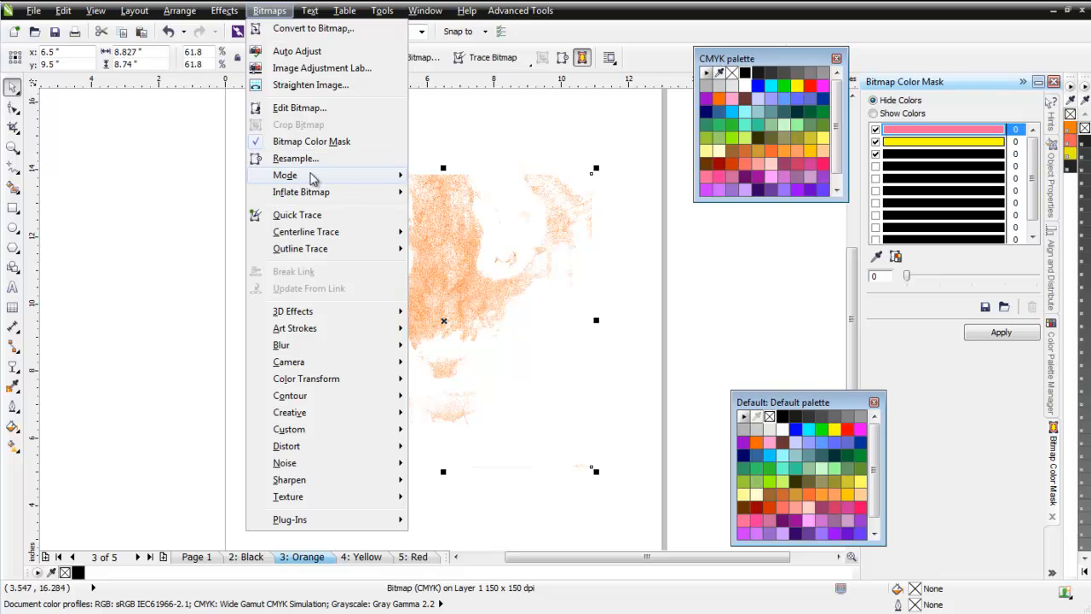
{"action": "mouse_move", "coordinate": [312, 177]}
{"action": "left_click", "coordinate": [468, 179]}
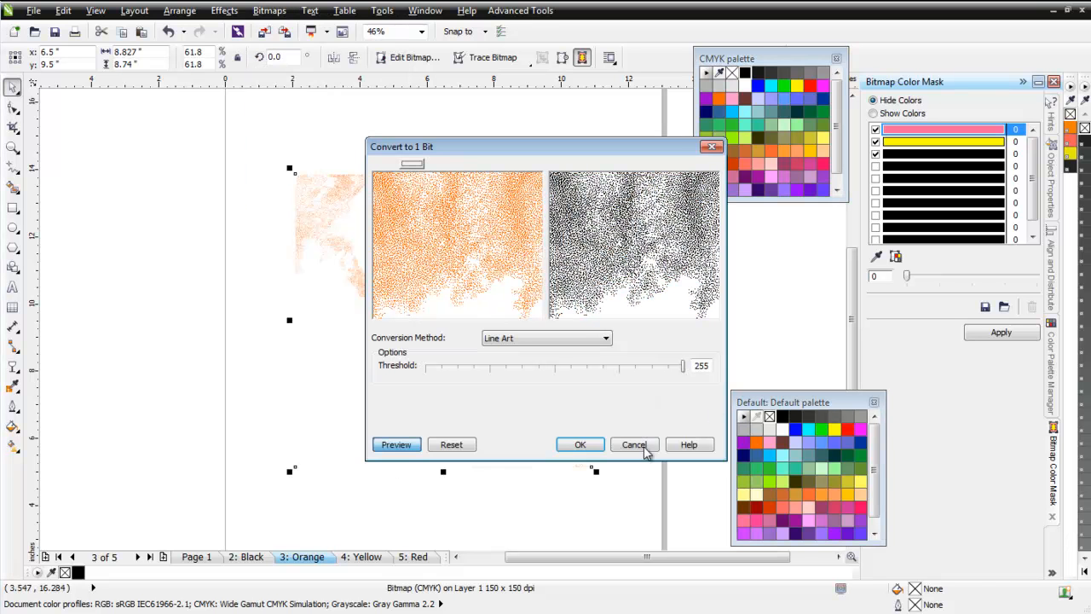
{"action": "left_click", "coordinate": [586, 449]}
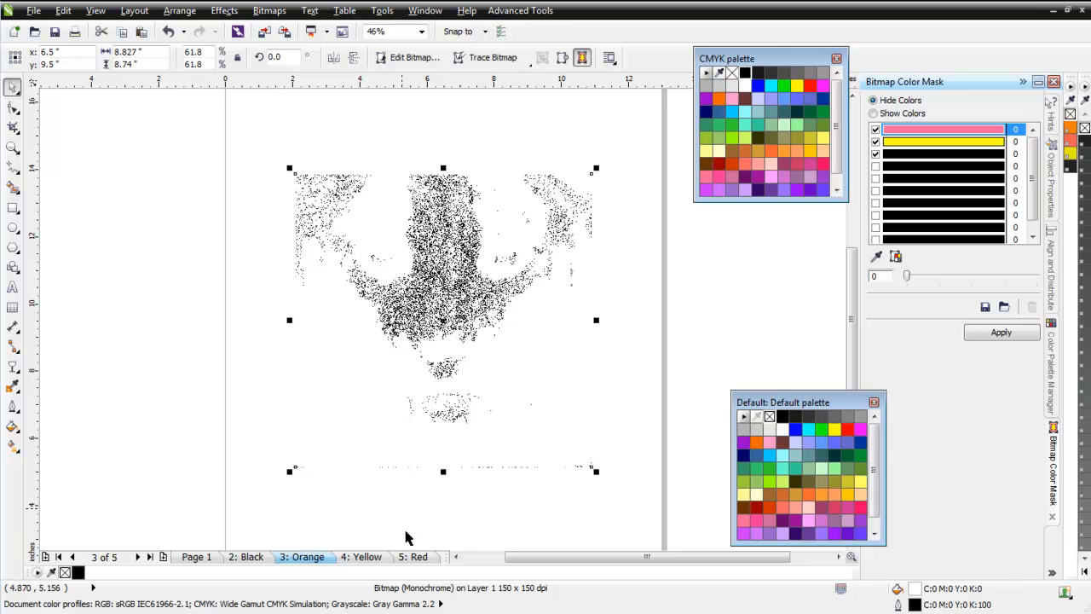
On the Yellow page, convert the masked tiger to a 150 dpi bitmap in CMYK Color (32-bit) mode.
{"action": "left_click", "coordinate": [377, 561]}
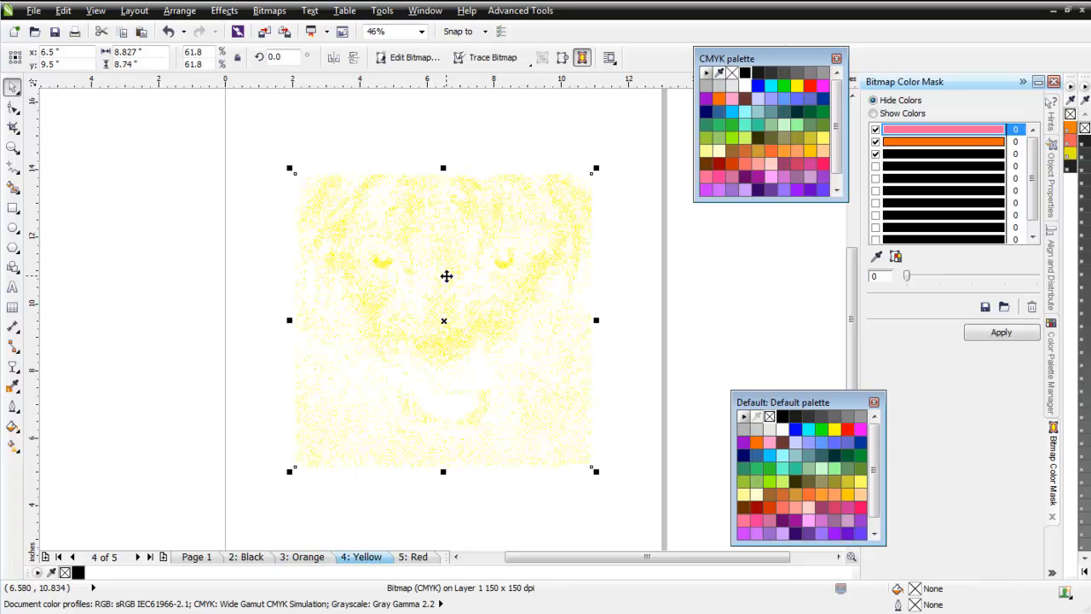
{"action": "left_click", "coordinate": [270, 11]}
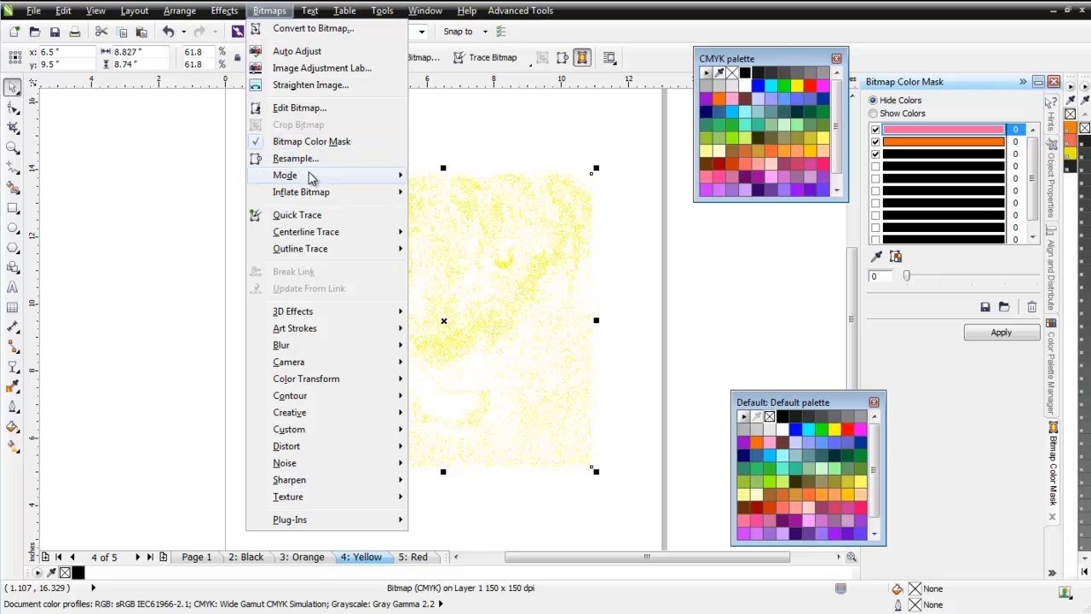
{"action": "mouse_move", "coordinate": [312, 176]}
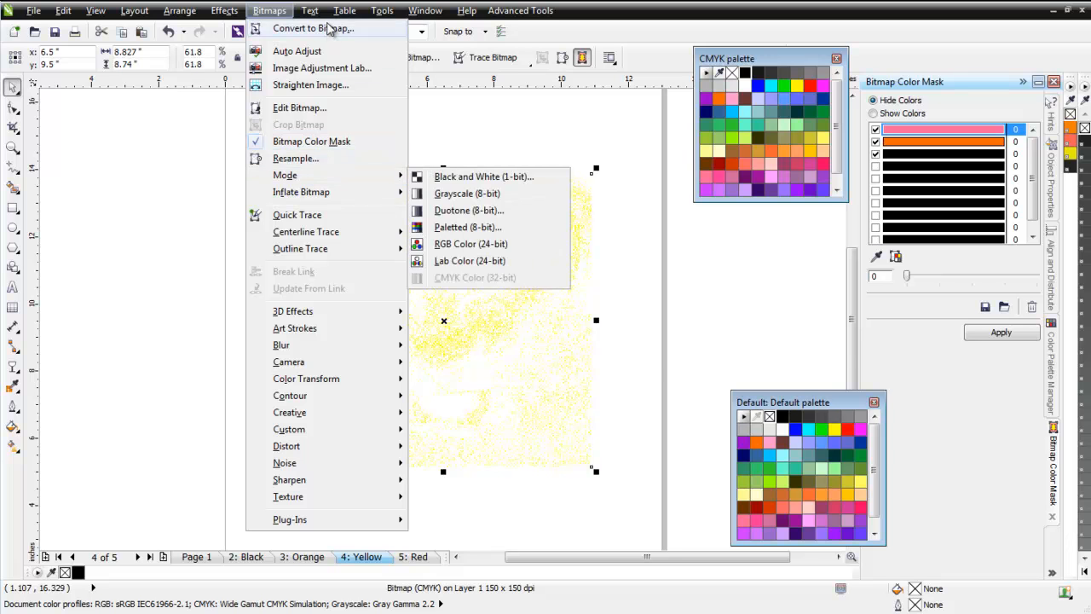
{"action": "left_click", "coordinate": [328, 28]}
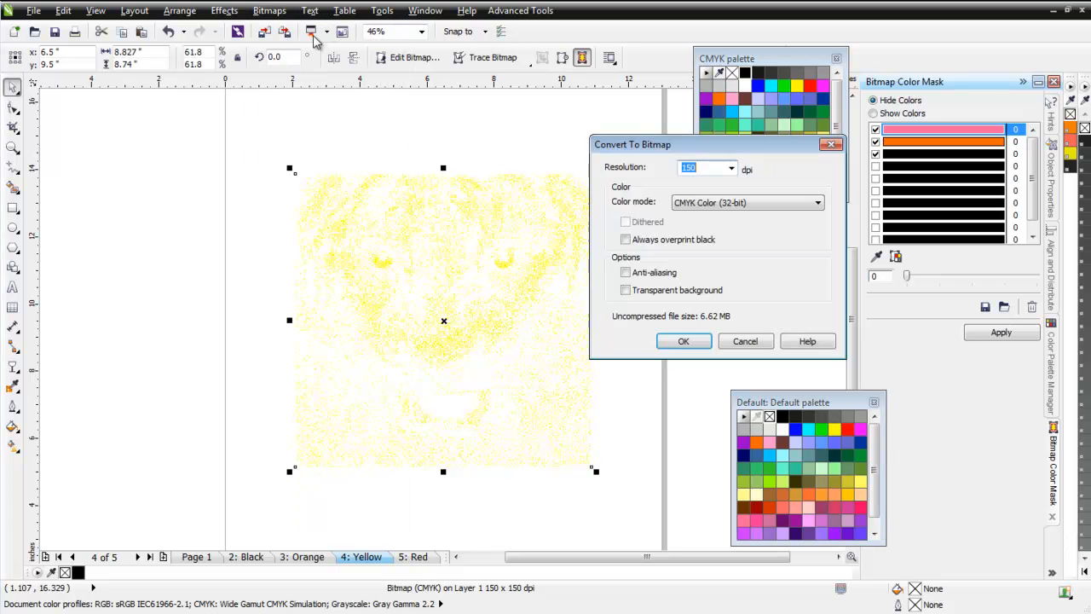
{"action": "left_click", "coordinate": [684, 341]}
Change the Yellow page's tiger to Black and White (1-bit) mode with Line Art conversion at threshold 255.
{"action": "left_click", "coordinate": [270, 11]}
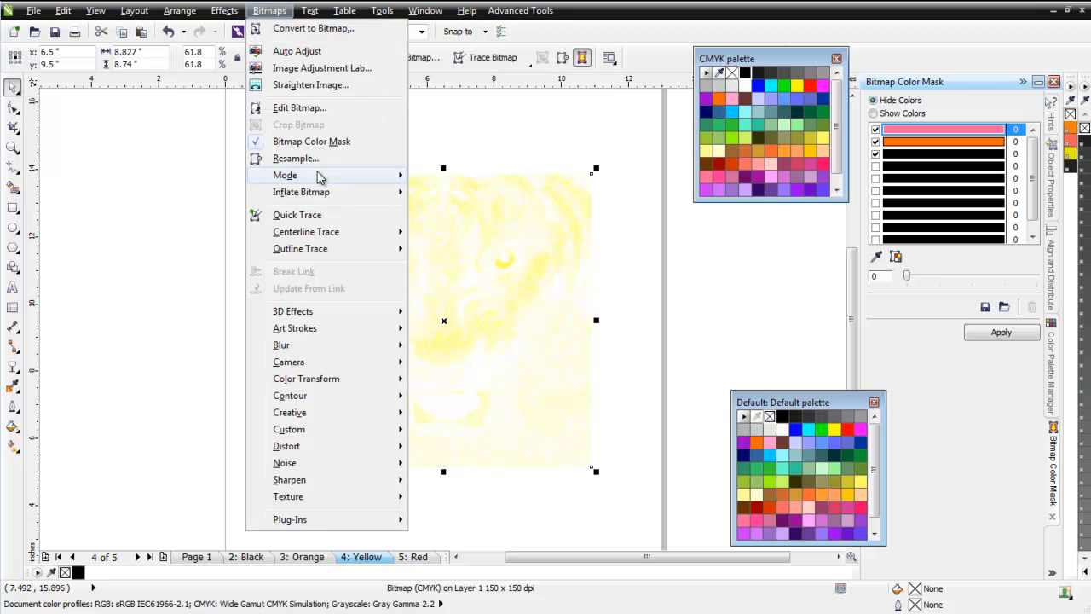
{"action": "mouse_move", "coordinate": [341, 178]}
{"action": "left_click", "coordinate": [450, 178]}
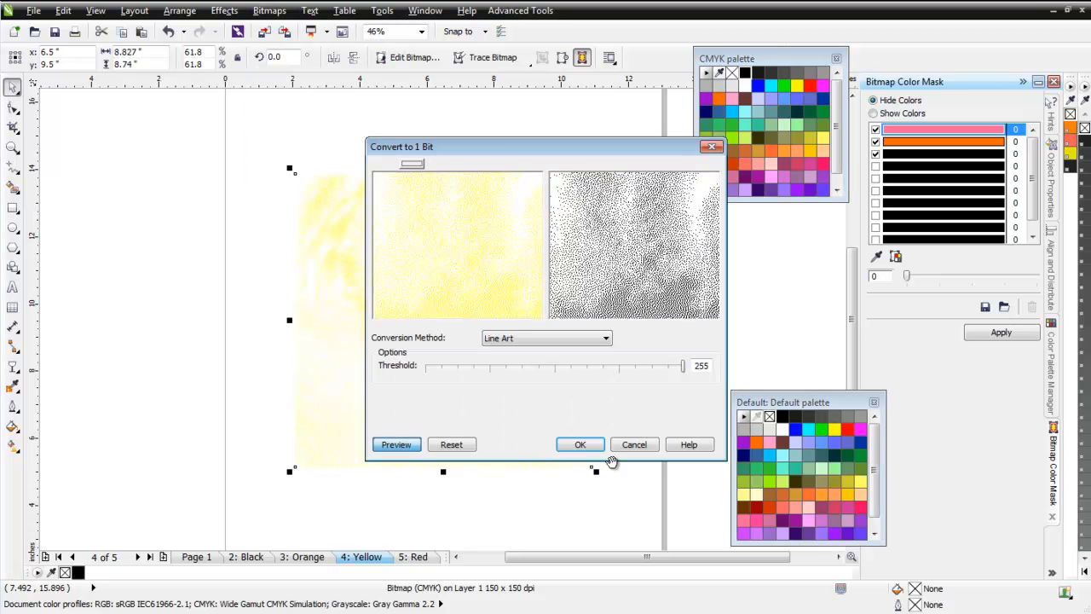
{"action": "left_click", "coordinate": [584, 445]}
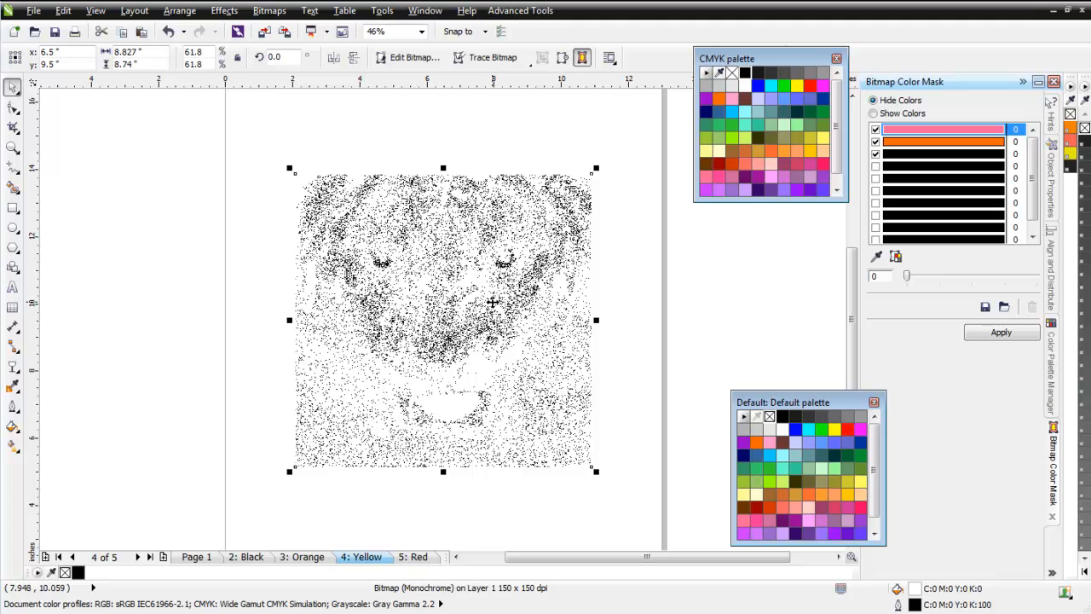
On the Red page, convert the masked tiger to a 150 dpi bitmap in CMYK Color (32-bit) mode.
{"action": "left_click", "coordinate": [413, 556]}
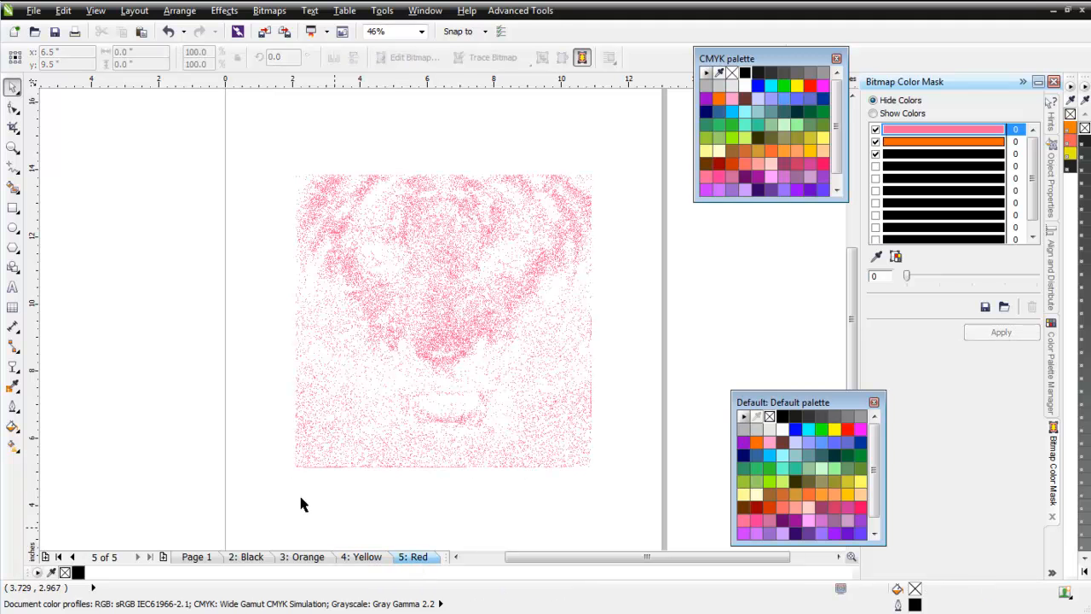
{"action": "left_click", "coordinate": [420, 260]}
{"action": "left_click", "coordinate": [269, 11]}
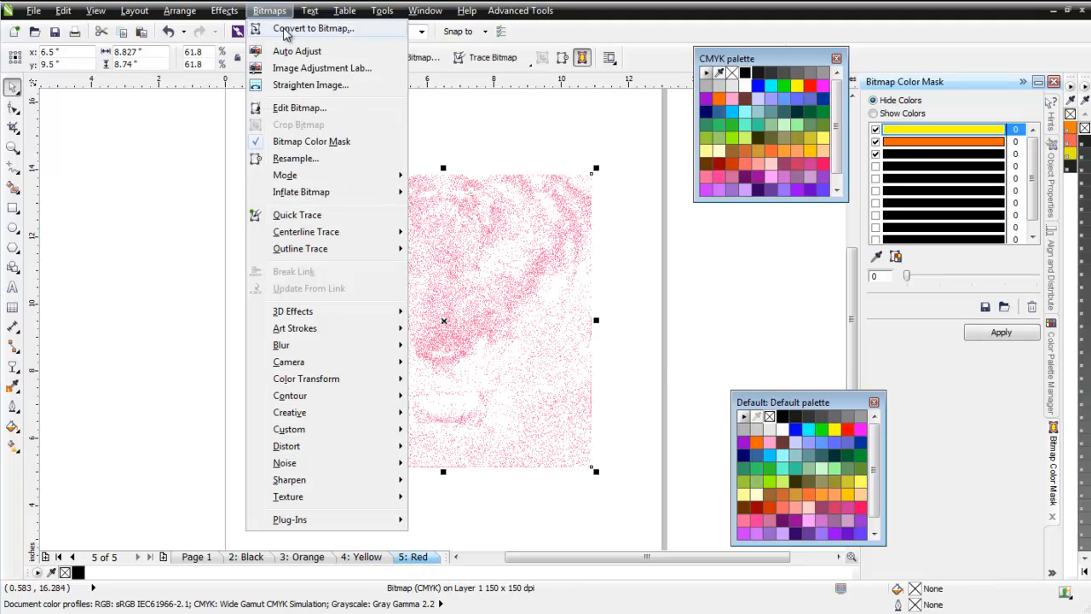
{"action": "left_click", "coordinate": [285, 32]}
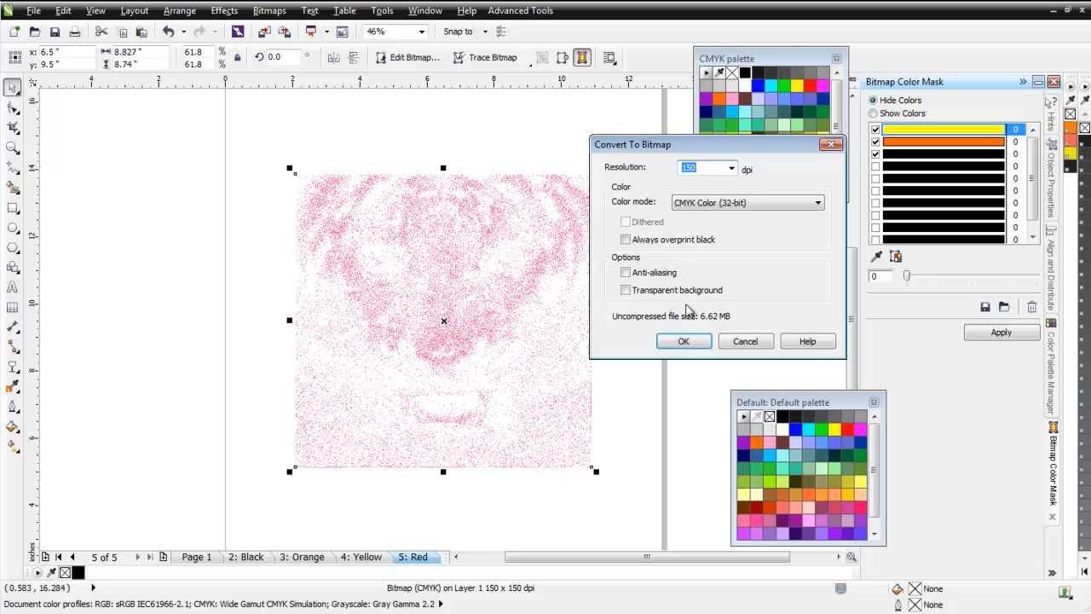
{"action": "left_click", "coordinate": [686, 342]}
Change the Red page's tiger to Black and White (1-bit) mode.
{"action": "left_click", "coordinate": [270, 10]}
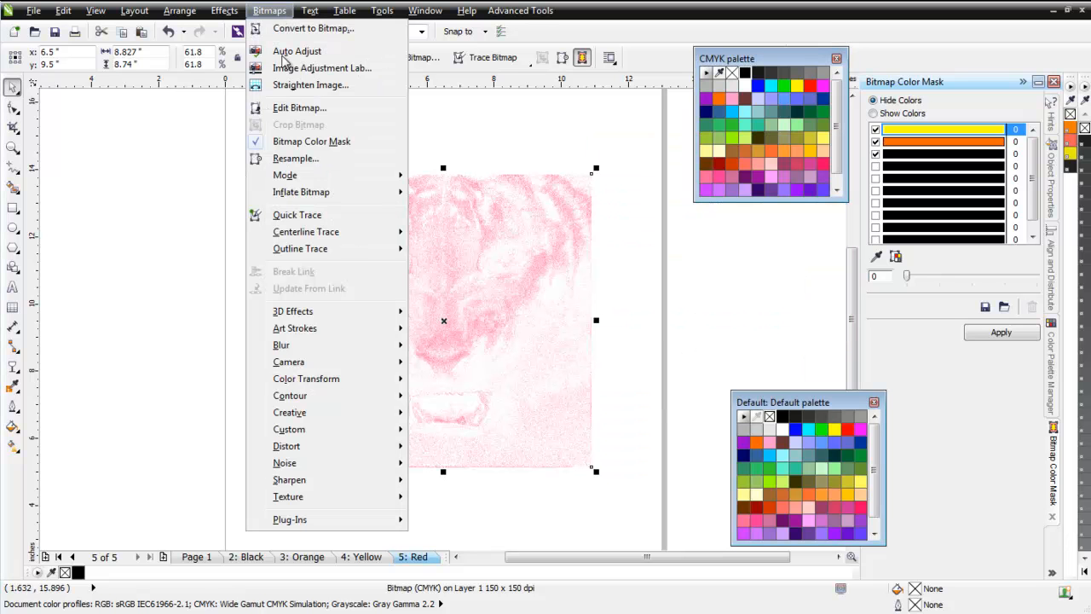
{"action": "mouse_move", "coordinate": [309, 176]}
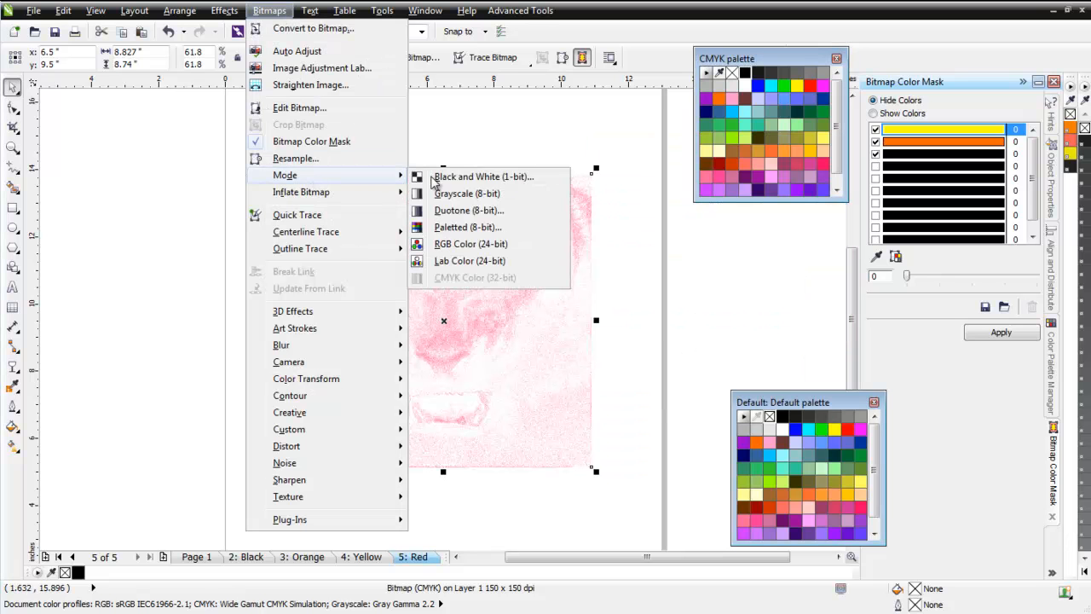
{"action": "left_click", "coordinate": [483, 176]}
{"action": "left_click", "coordinate": [579, 443]}
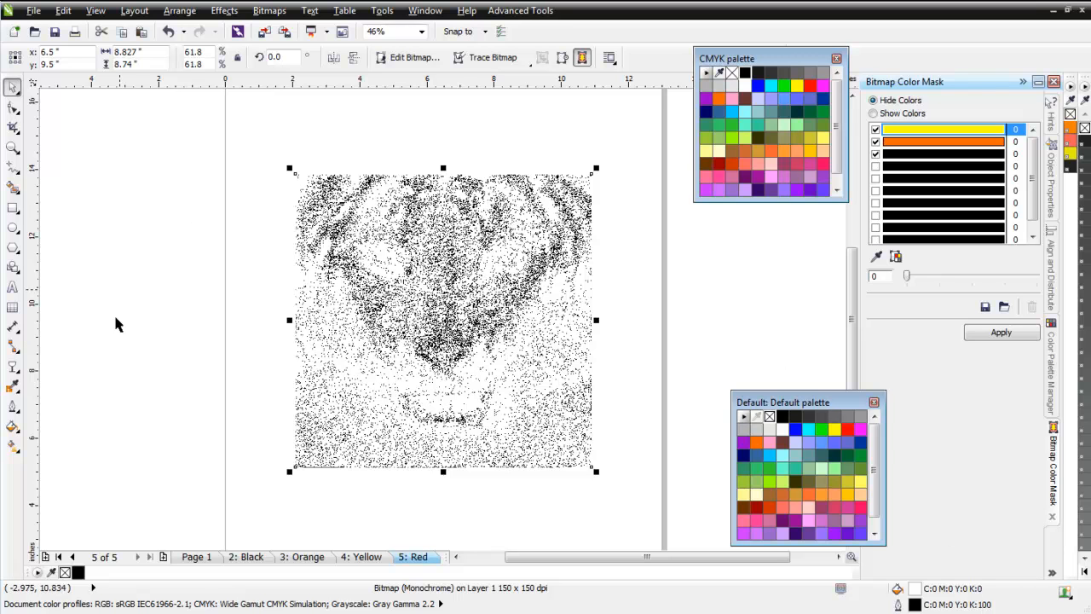
Duplicate the Black page with its layers and contents, and move the copy ahead of the Black page.
{"action": "right_click", "coordinate": [247, 558]}
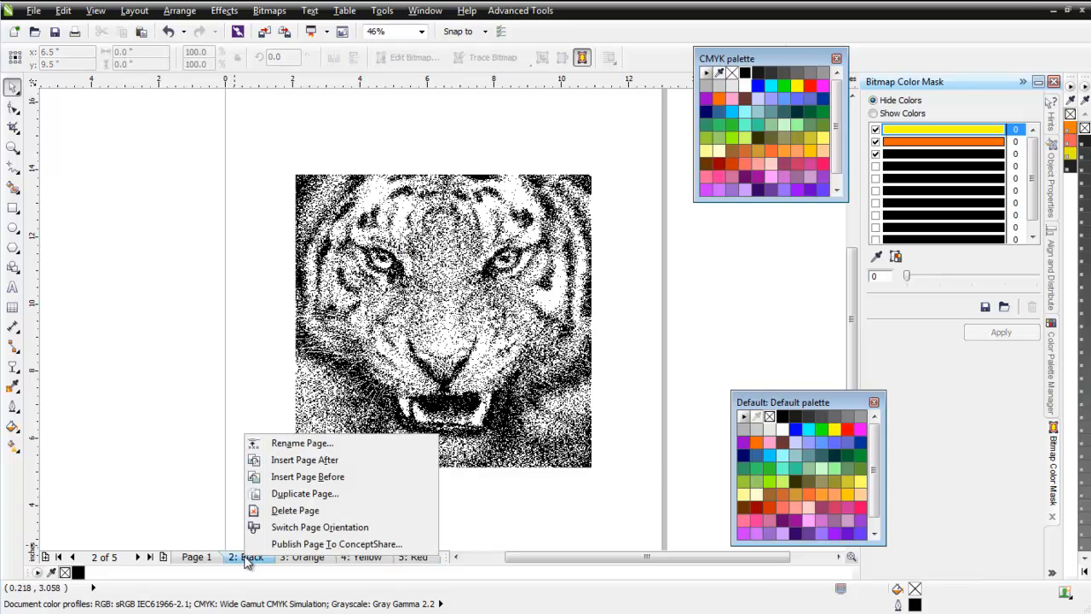
{"action": "left_click", "coordinate": [295, 494]}
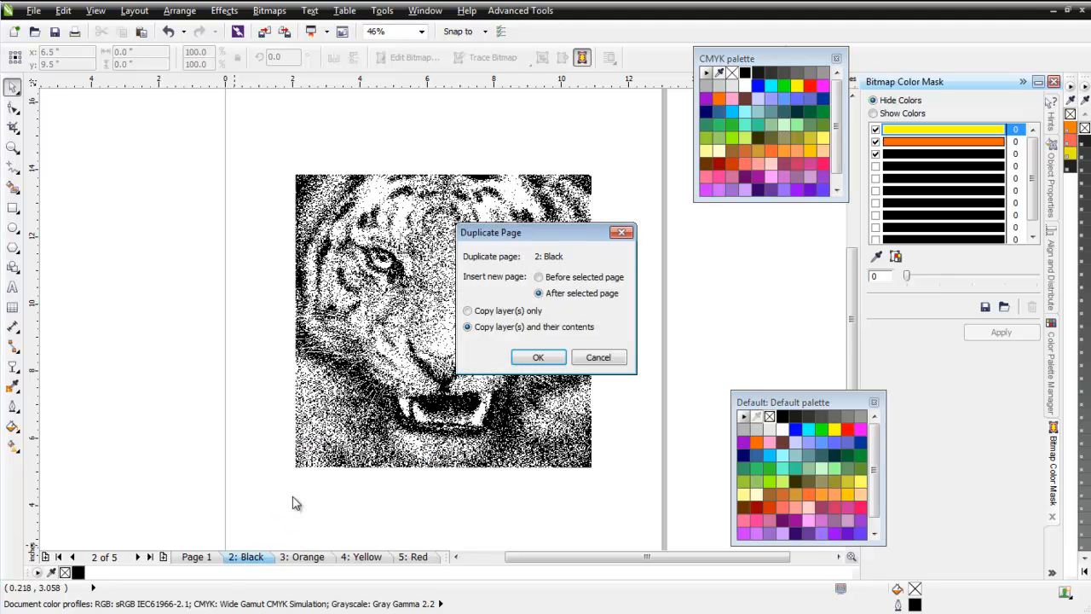
{"action": "left_click", "coordinate": [550, 357]}
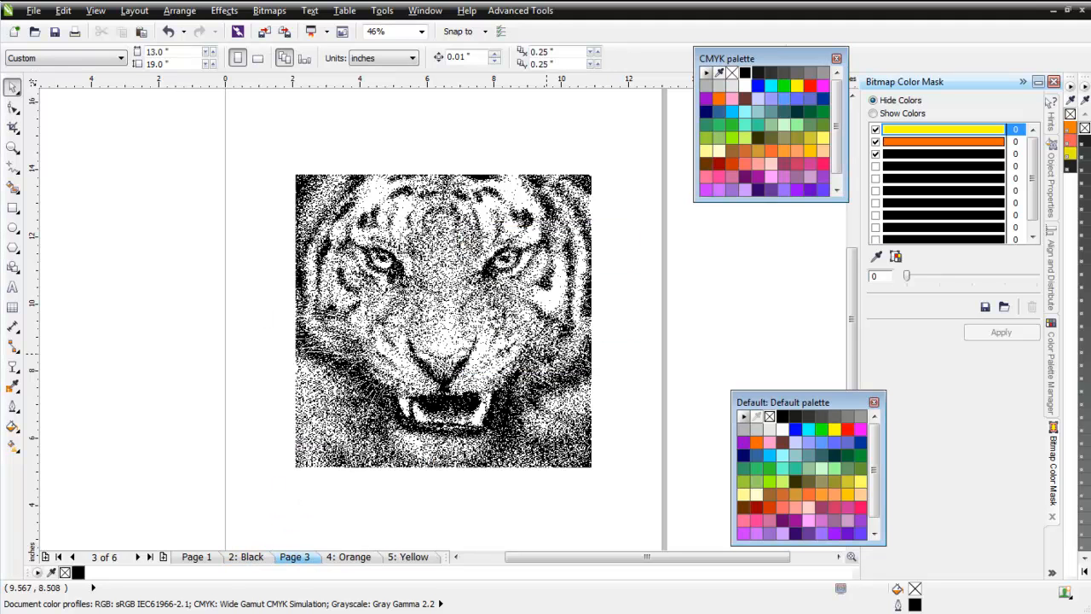
{"action": "left_click", "coordinate": [248, 557]}
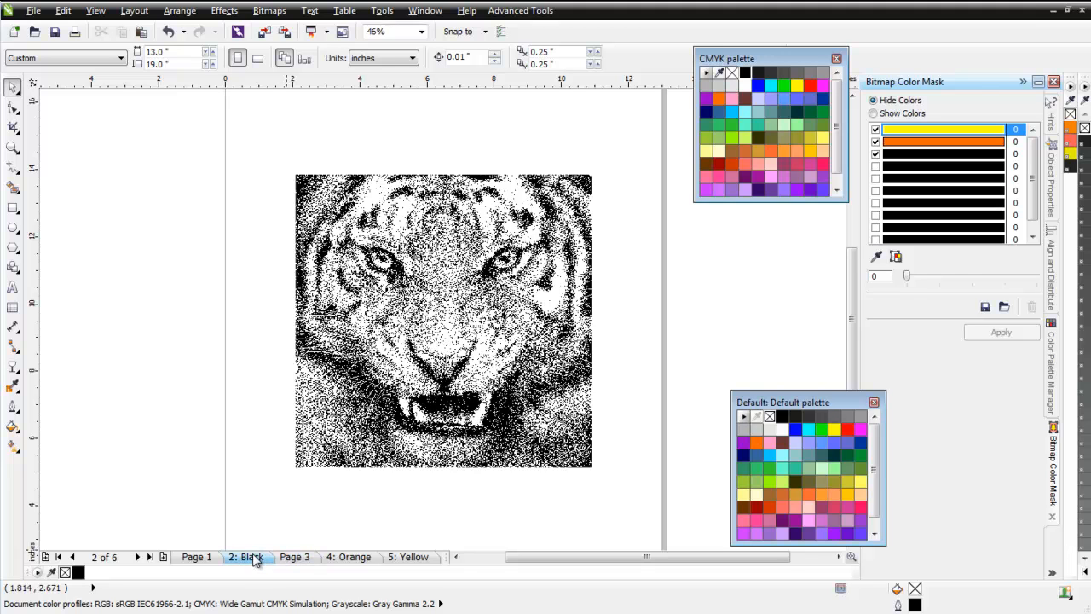
{"action": "left_click", "coordinate": [298, 558]}
{"action": "left_click_drag", "start_coordinate": [251, 554], "coordinate": [253, 556]}
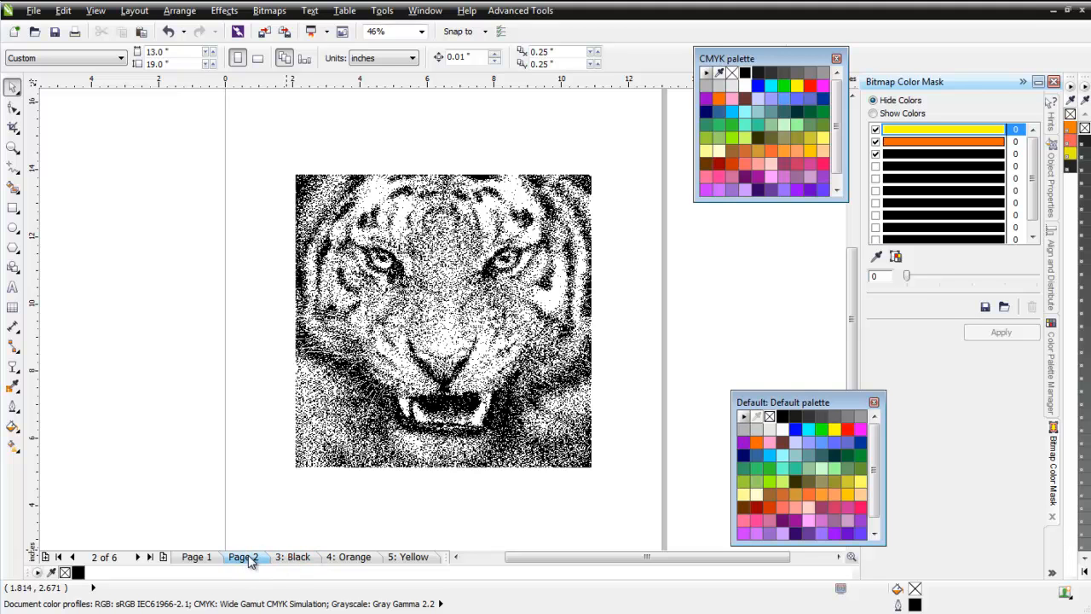
Rename the duplicated page 2 to Comp.
{"action": "right_click", "coordinate": [249, 558]}
{"action": "left_click", "coordinate": [331, 447]}
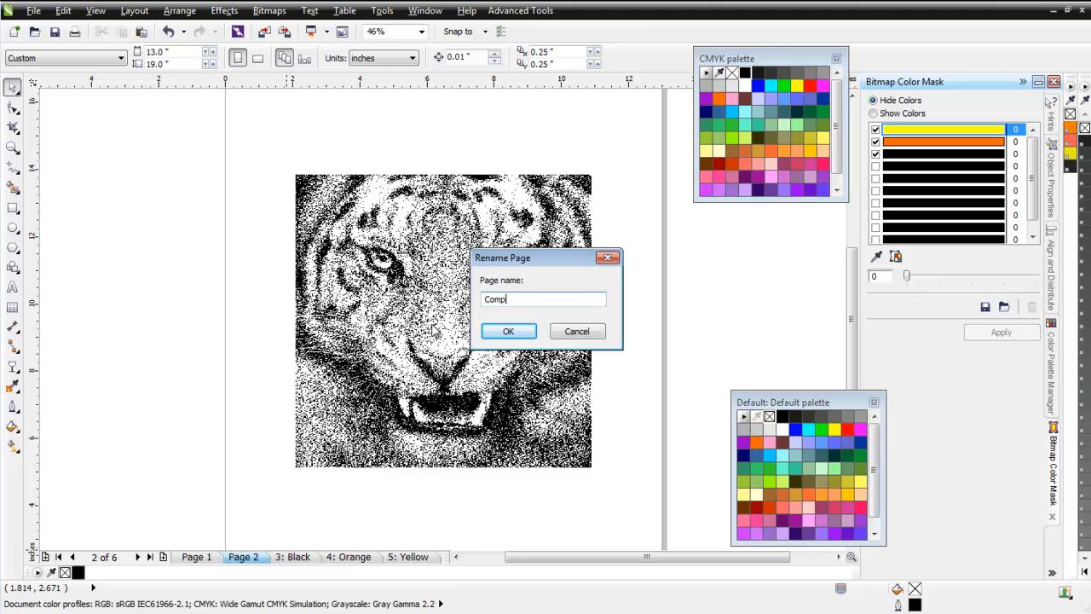
{"action": "left_click", "coordinate": [529, 331]}
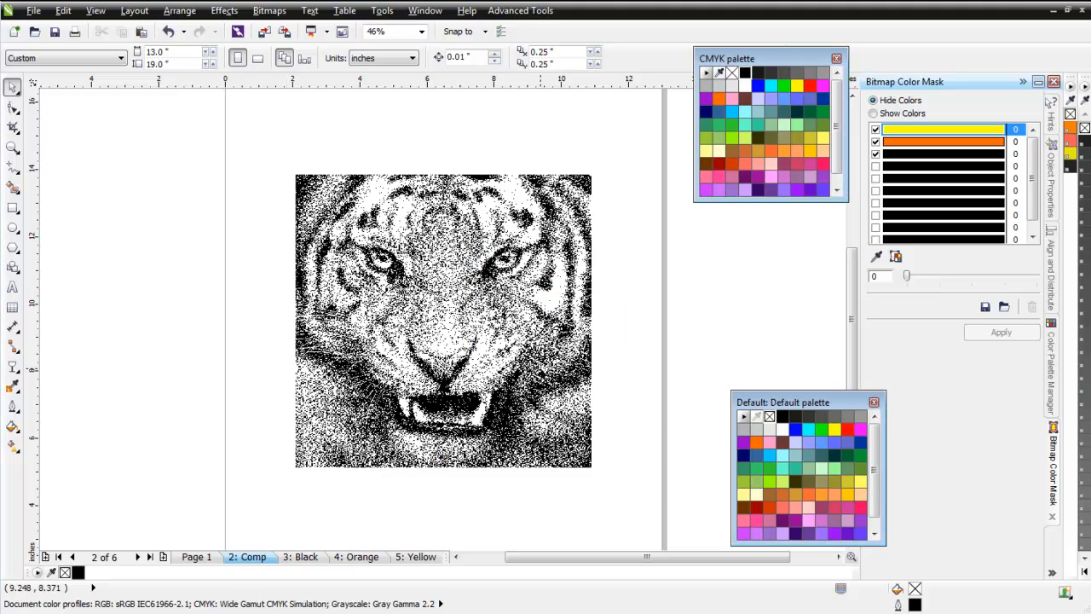
Copy the Orange page's monochrome tiger onto the Comp page and give it no fill and an orange outline color.
{"action": "left_click", "coordinate": [358, 557]}
{"action": "left_click", "coordinate": [399, 316]}
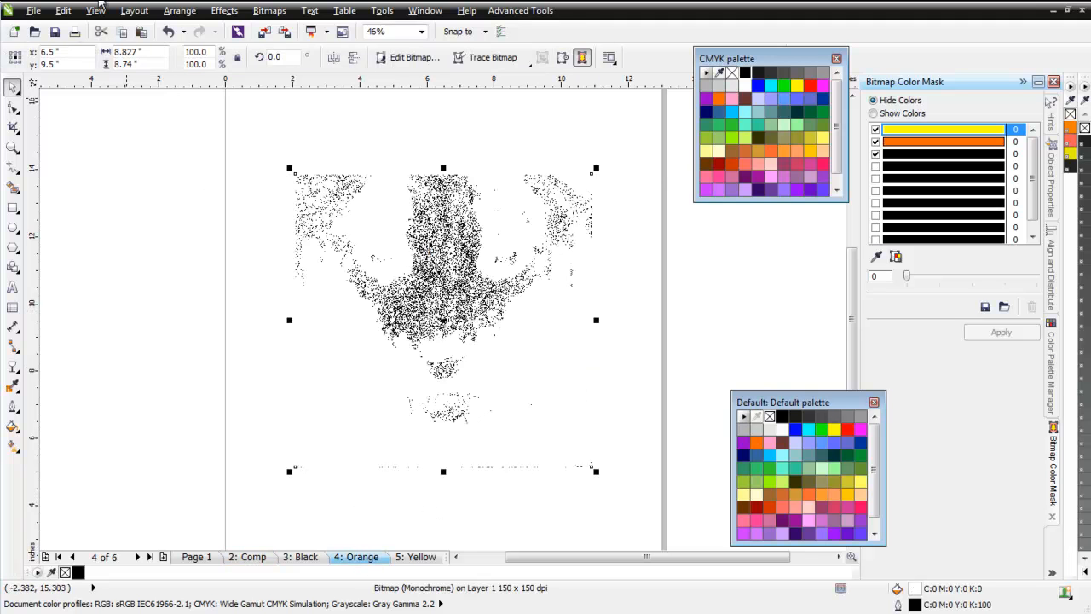
{"action": "left_click", "coordinate": [123, 34]}
{"action": "left_click", "coordinate": [245, 556]}
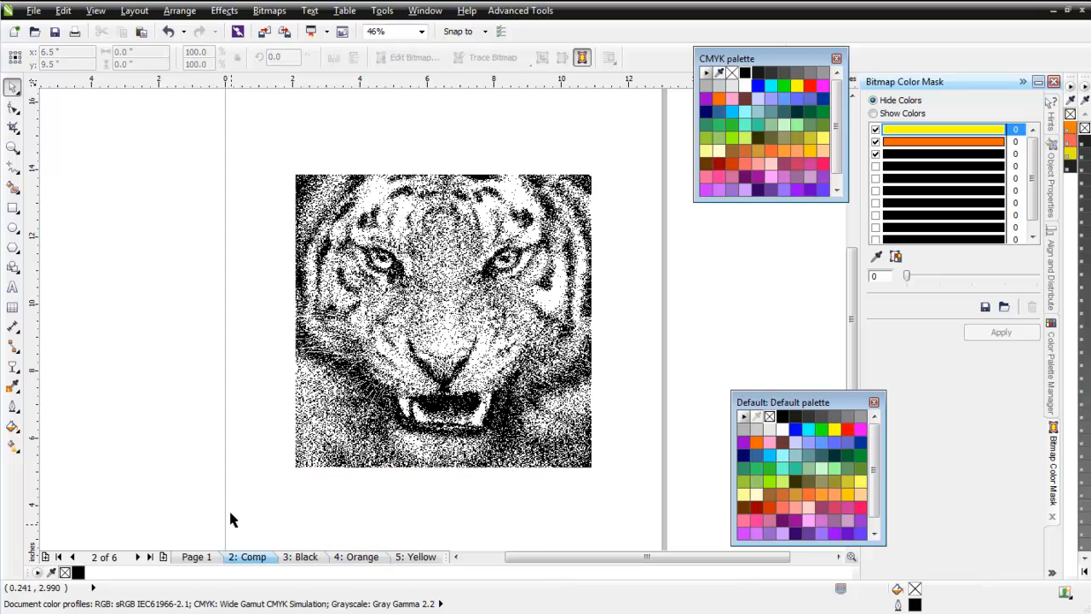
{"action": "left_click", "coordinate": [141, 31]}
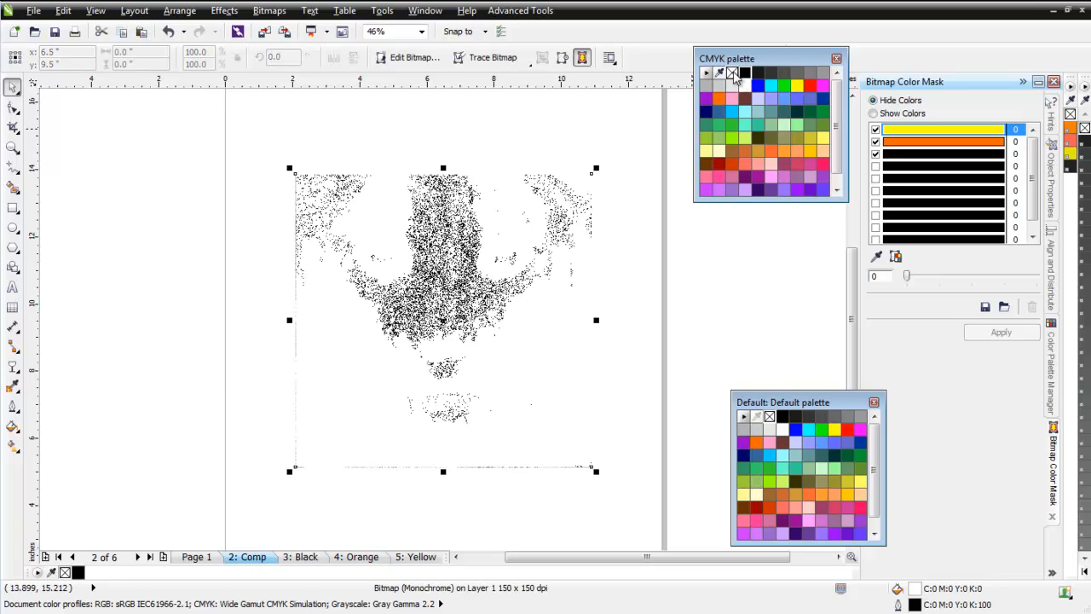
{"action": "left_click", "coordinate": [733, 74]}
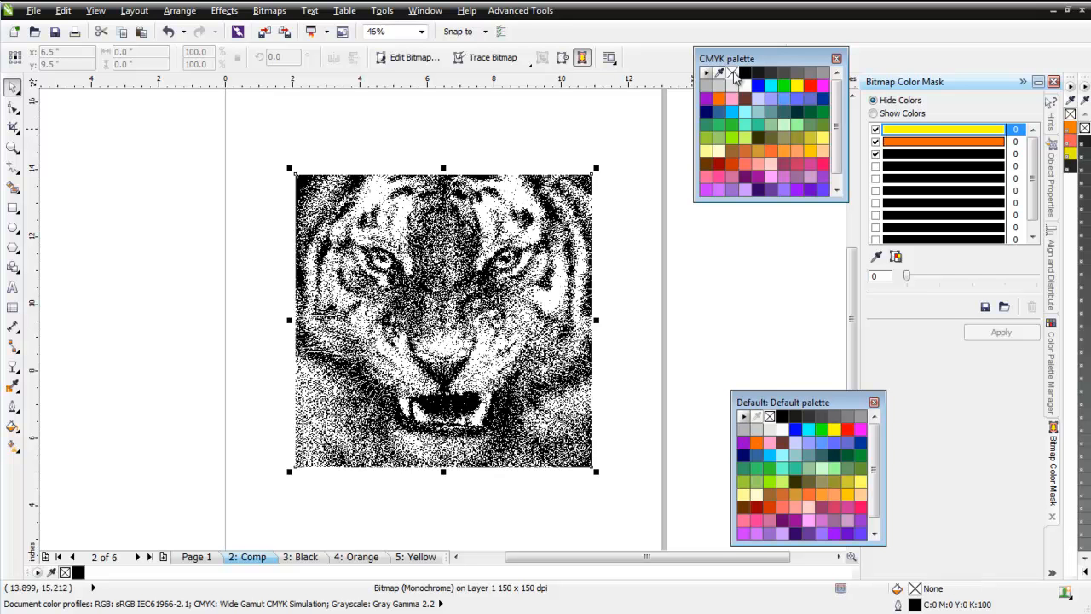
{"action": "right_click", "coordinate": [720, 102]}
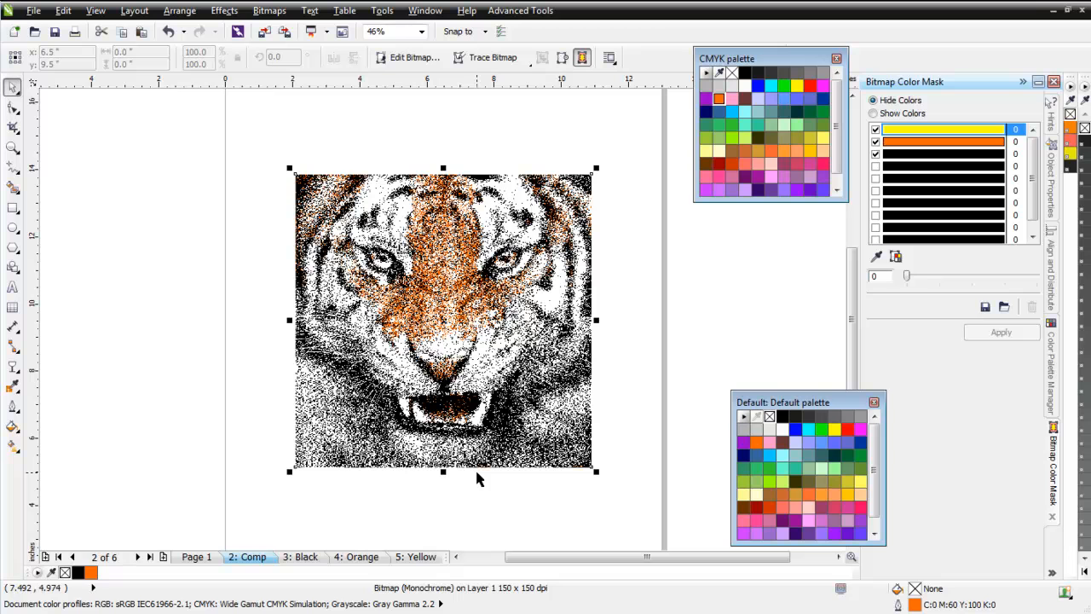
Copy the Yellow page's monochrome tiger onto the Comp page and give it no fill and a yellow outline color.
{"action": "left_click", "coordinate": [416, 556]}
{"action": "left_click", "coordinate": [524, 294]}
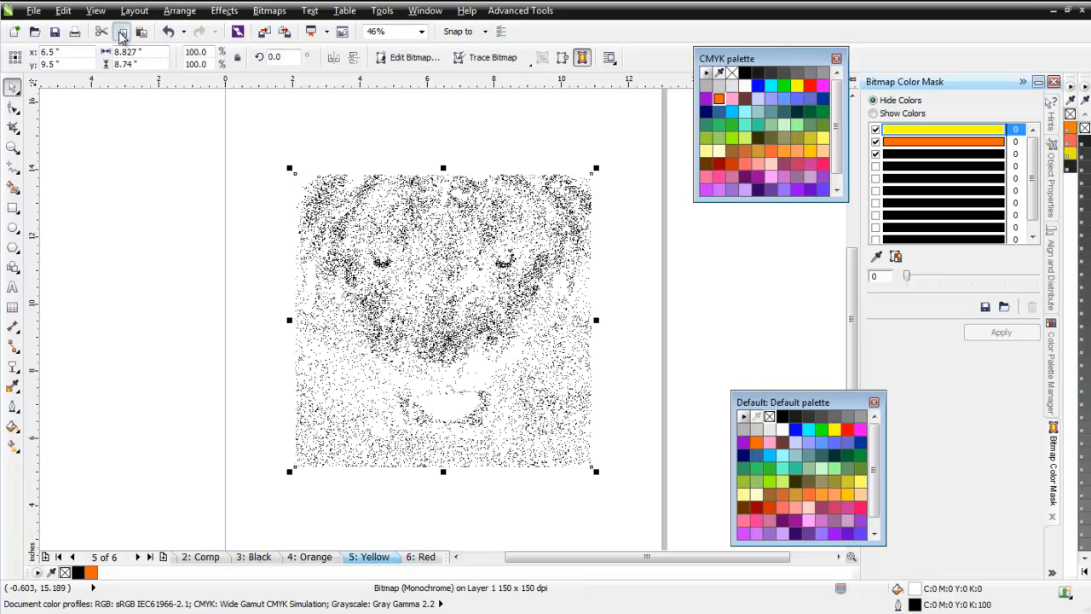
{"action": "left_click", "coordinate": [211, 557]}
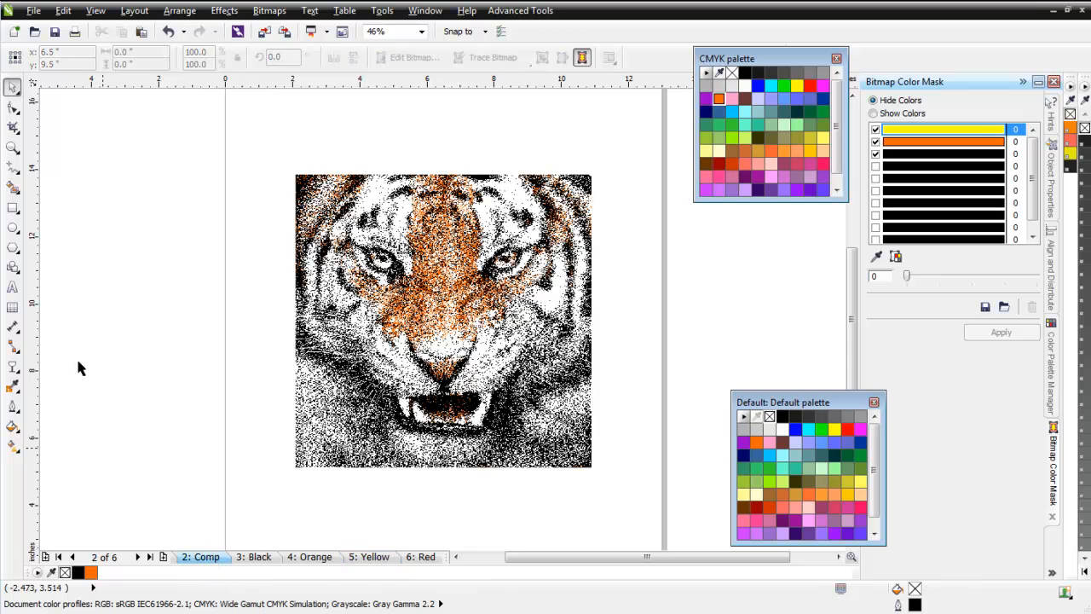
{"action": "left_click", "coordinate": [141, 31]}
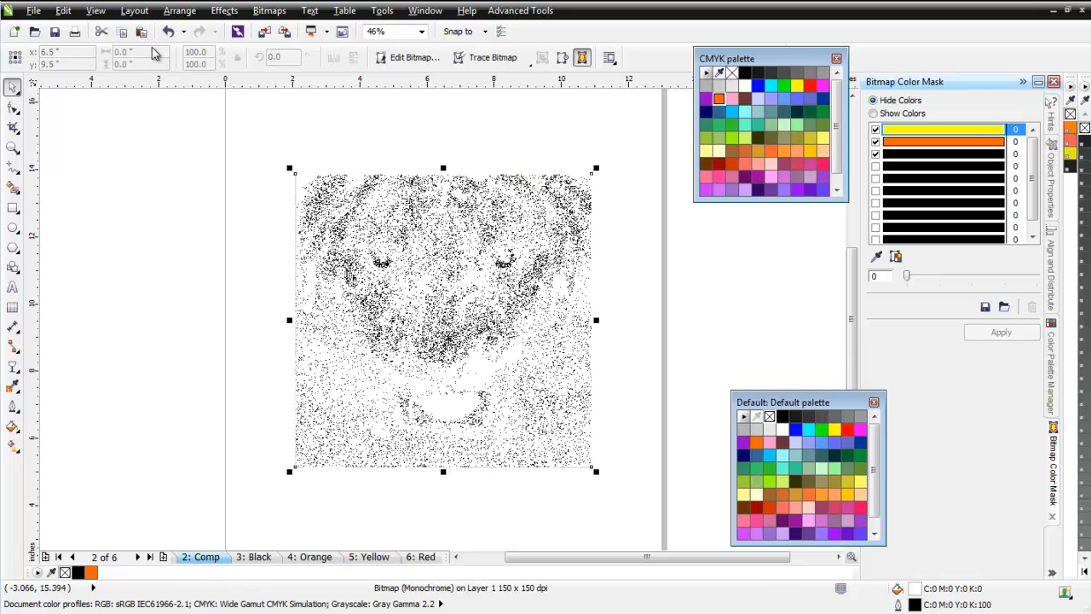
{"action": "left_click", "coordinate": [732, 73]}
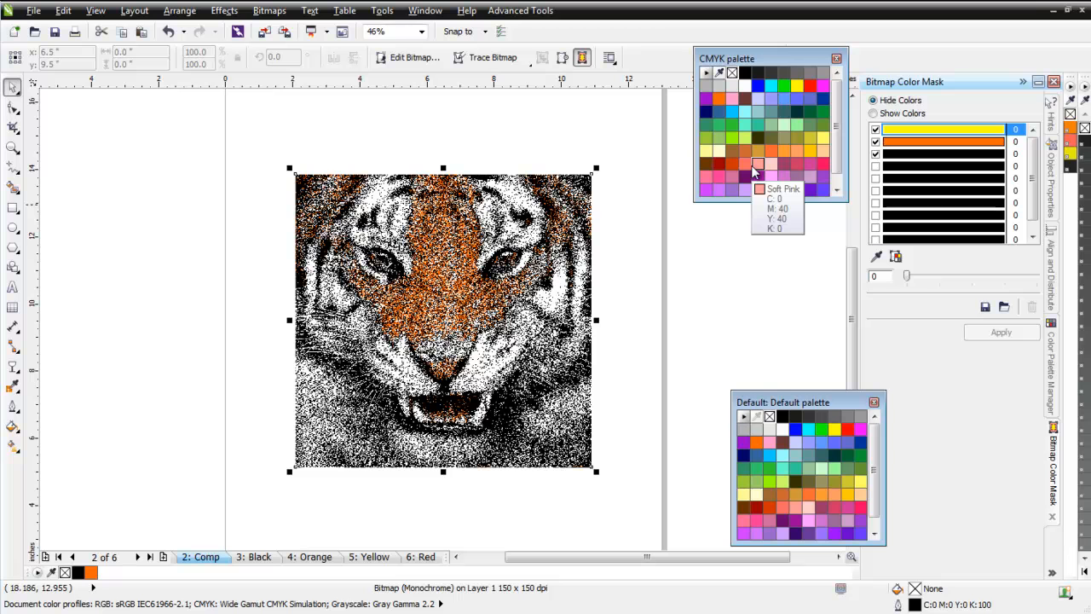
{"action": "right_click", "coordinate": [796, 85]}
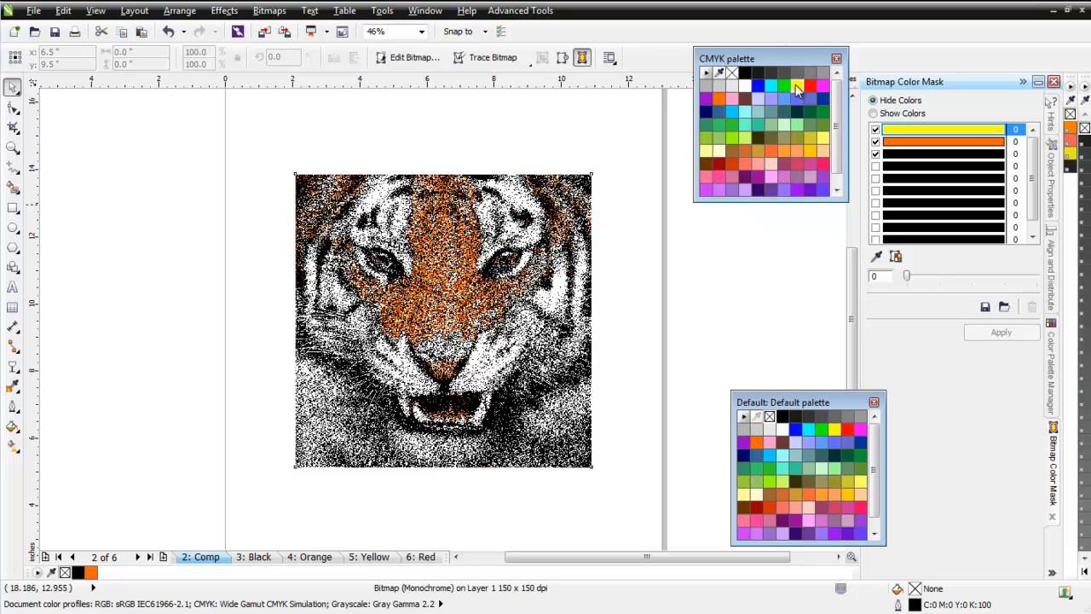
Copy the Red page's monochrome tiger onto the Comp page and give it no fill and a Deep Pink outline color.
{"action": "left_click", "coordinate": [422, 556]}
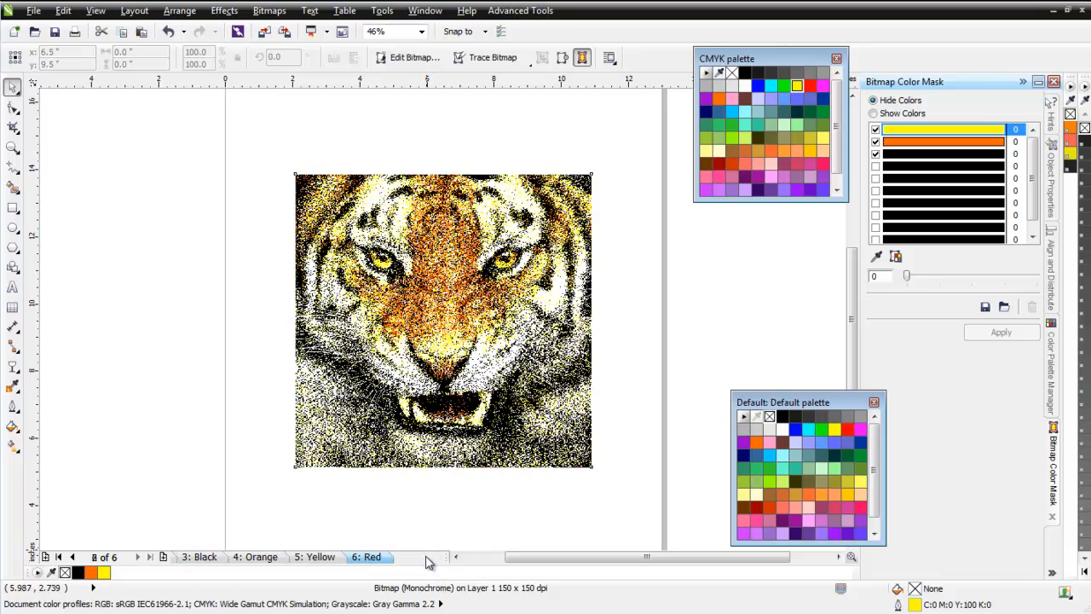
{"action": "left_click", "coordinate": [489, 376]}
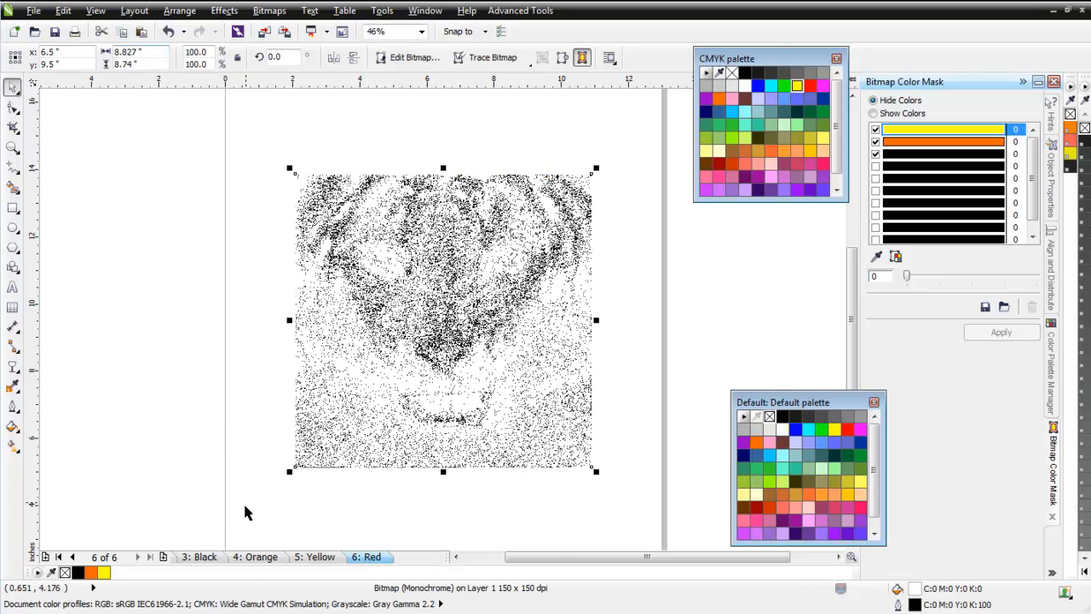
{"action": "left_click", "coordinate": [58, 557]}
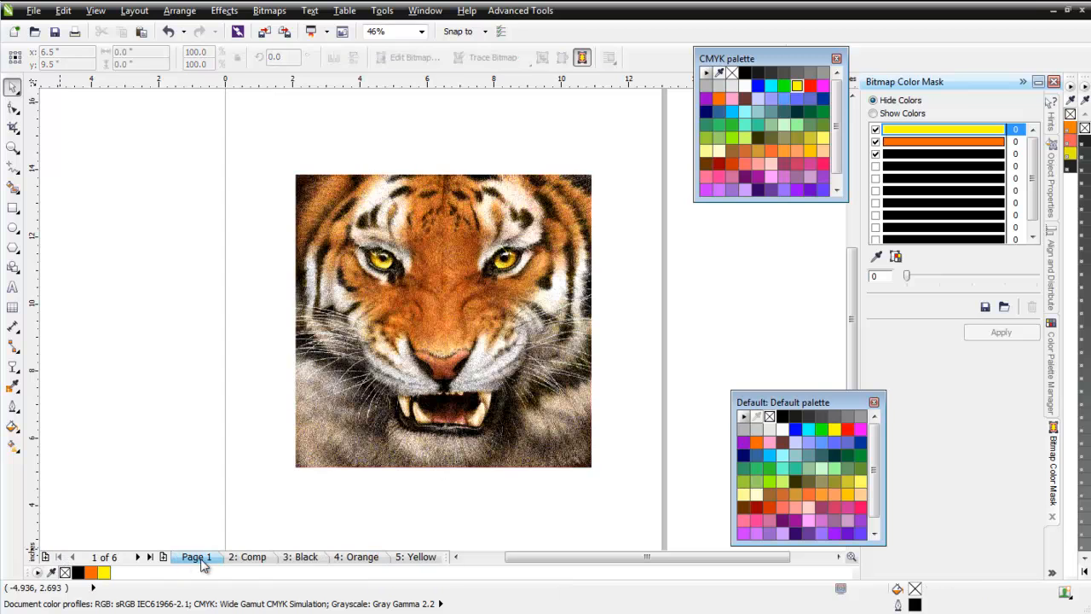
{"action": "left_click", "coordinate": [249, 557]}
{"action": "left_click", "coordinate": [141, 32]}
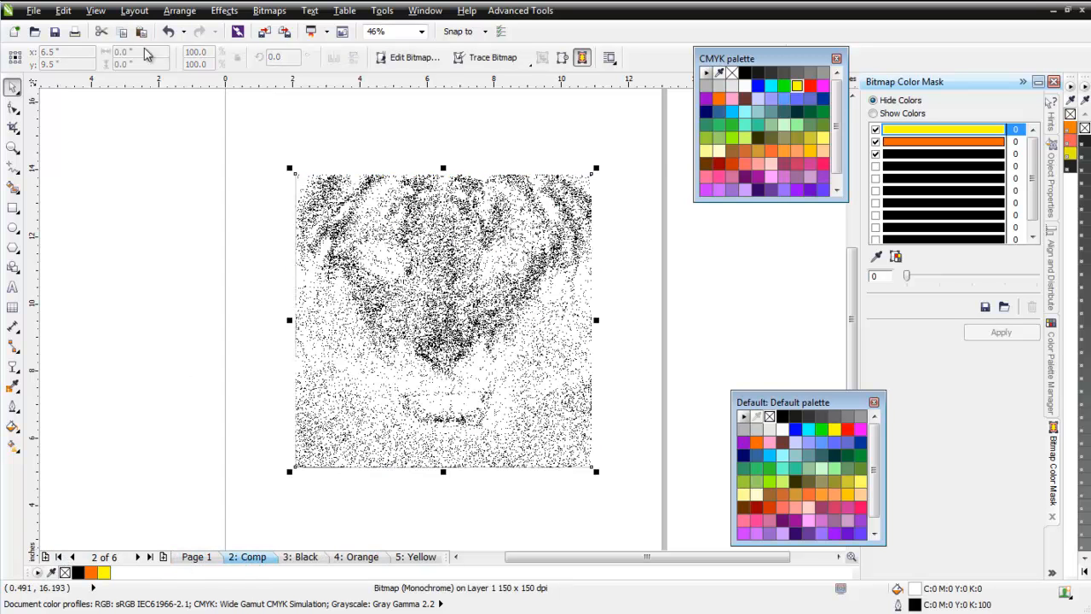
{"action": "left_click", "coordinate": [730, 74]}
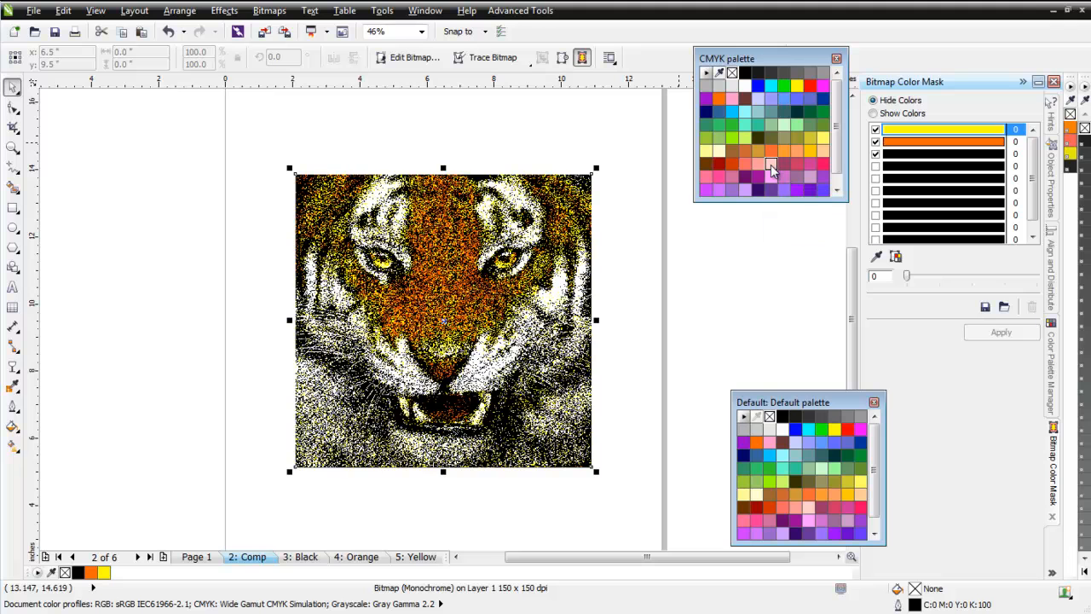
{"action": "left_click", "coordinate": [709, 180]}
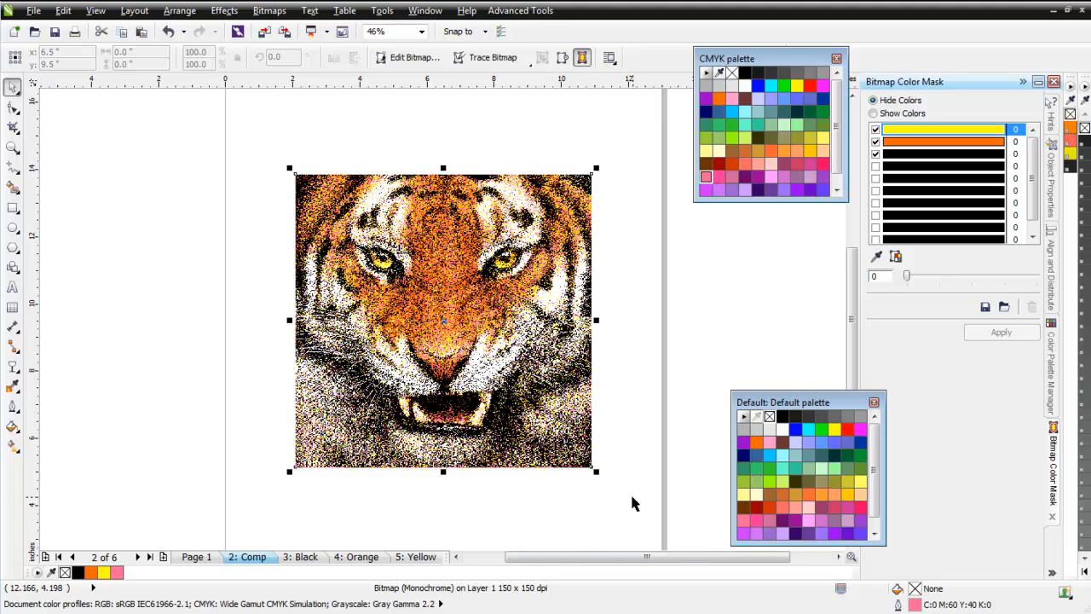
Duplicate the four stacked Comp tigers off the page and position the copy beside the original tiger on Page 1.
{"action": "left_click_drag", "start_coordinate": [242, 132], "coordinate": [657, 492]}
{"action": "left_click_drag", "start_coordinate": [564, 387], "coordinate": [112, 375]}
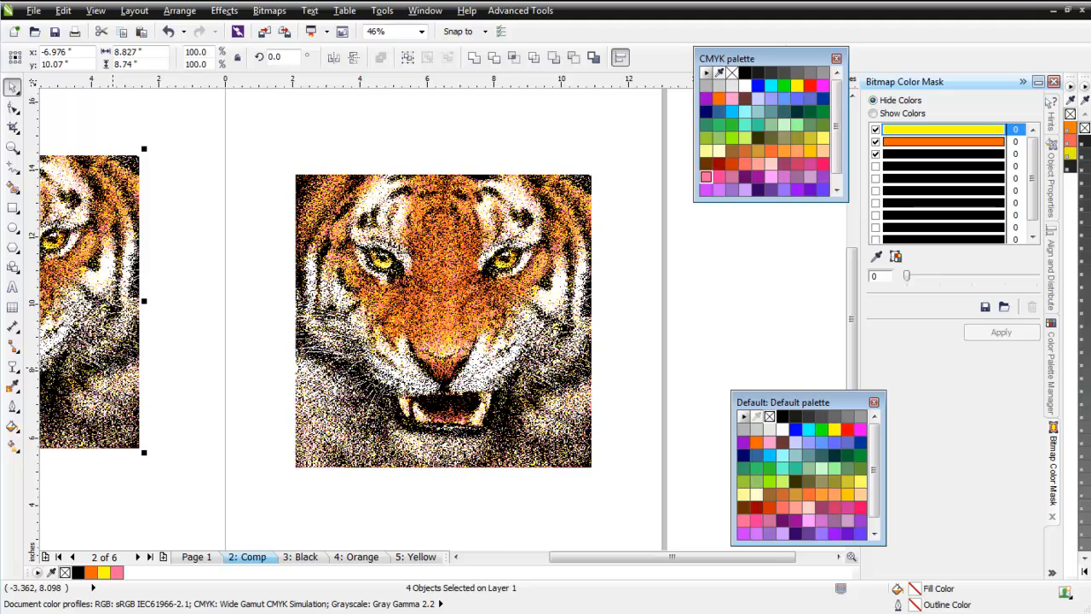
{"action": "left_click", "coordinate": [200, 556]}
{"action": "scroll", "coordinate": [270, 439], "scroll_direction": "down", "scroll_amount": 1}
{"action": "left_click_drag", "start_coordinate": [161, 128], "coordinate": [407, 390]}
{"action": "mouse_move", "coordinate": [426, 309]}
{"action": "left_mouse_down"}
{"action": "mouse_move", "coordinate": [443, 330]}
{"action": "mouse_move", "coordinate": [408, 304]}
{"action": "left_mouse_up"}
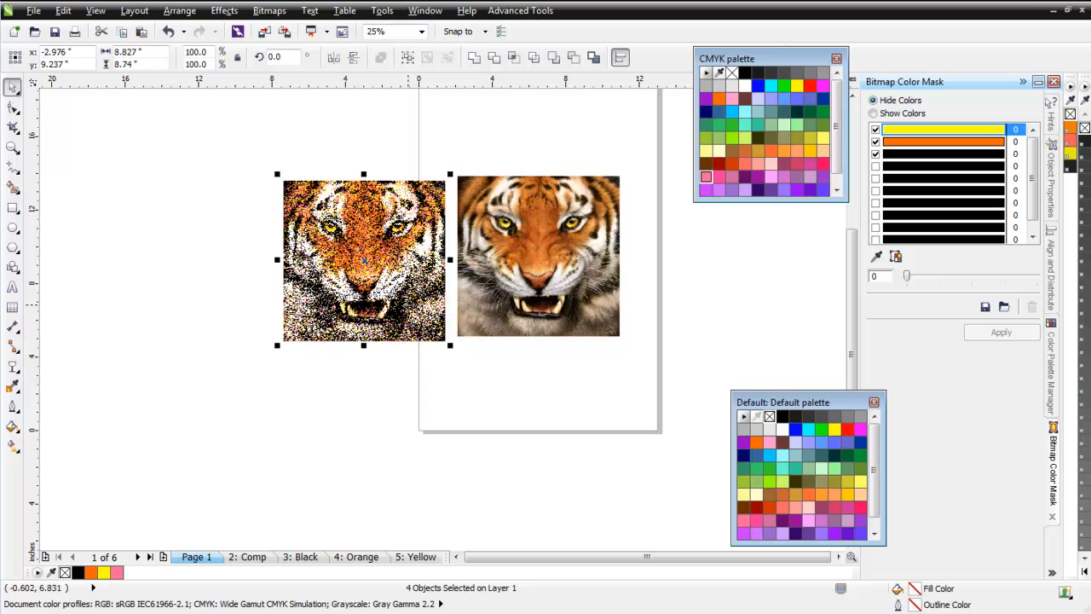
Convert the four-layer tiger copy to a single 150 dpi CMYK Color (32-bit) bitmap.
{"action": "left_click", "coordinate": [269, 10]}
{"action": "left_click", "coordinate": [282, 21]}
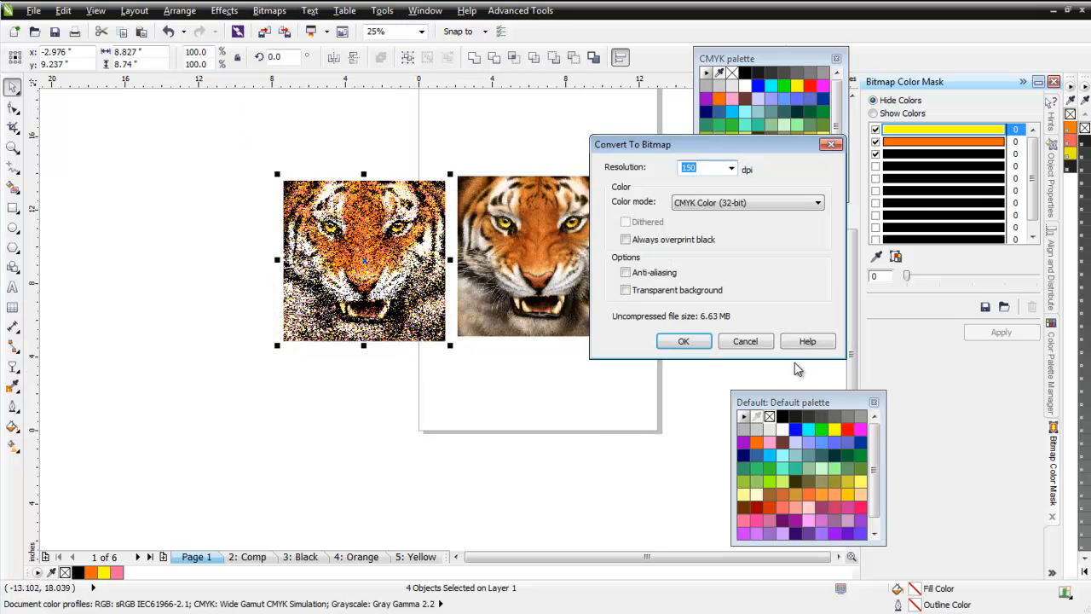
{"action": "left_click", "coordinate": [685, 341]}
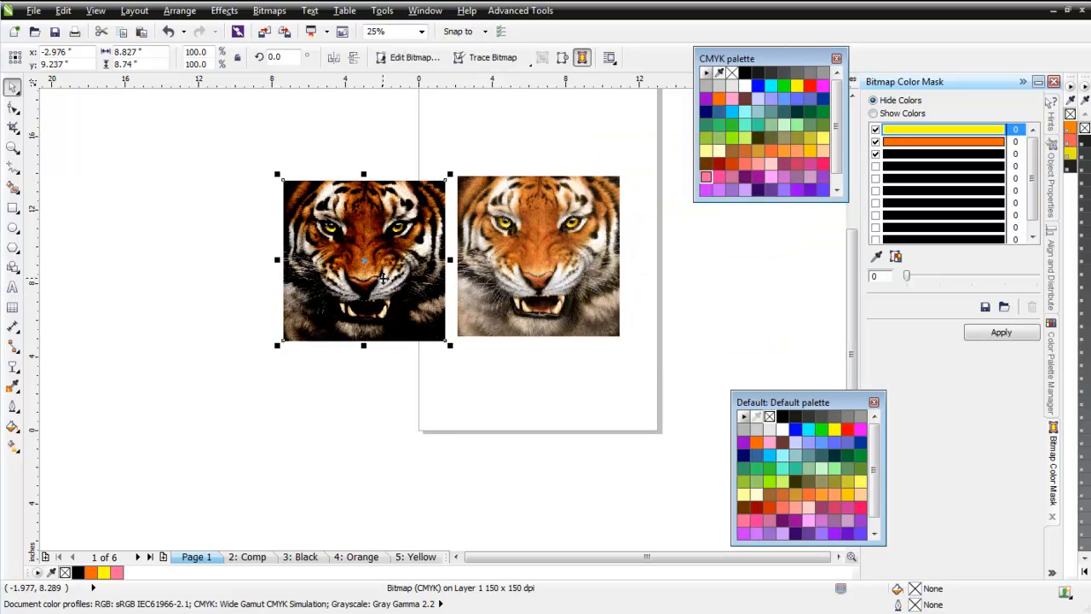
{"action": "scroll", "coordinate": [383, 274], "scroll_direction": "up", "scroll_amount": 1}
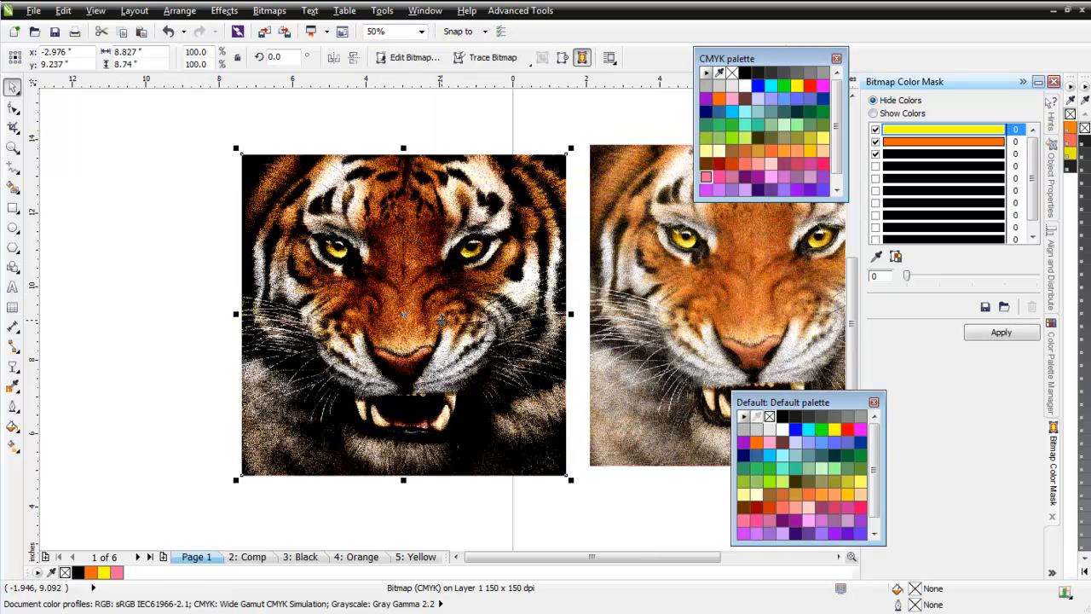
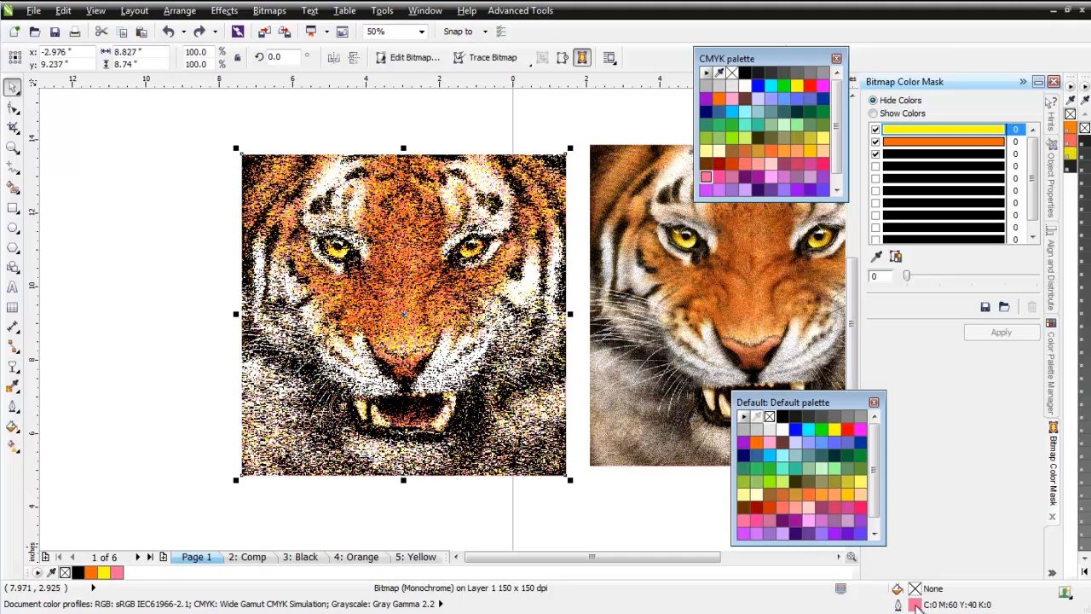
Select the black-ink monochrome tiger within the four-layer stack and set its outline color to the CMYK palette's black.
{"action": "left_click", "coordinate": [494, 352]}
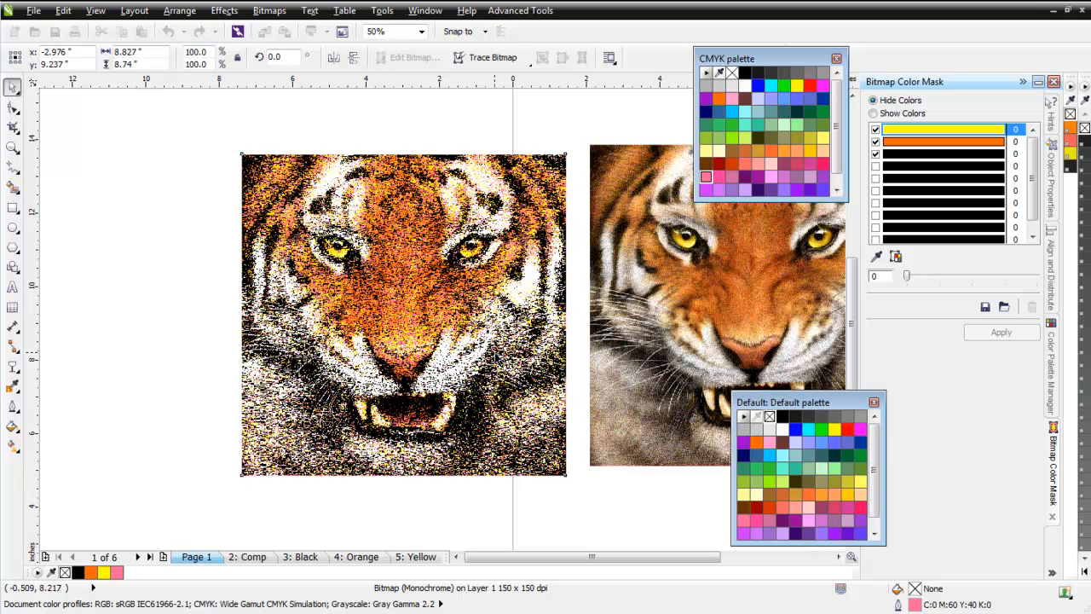
{"action": "left_click", "coordinate": [494, 352], "text": "alt"}
{"action": "left_click", "coordinate": [493, 352], "text": "alt"}
{"action": "left_click", "coordinate": [493, 351], "text": "alt"}
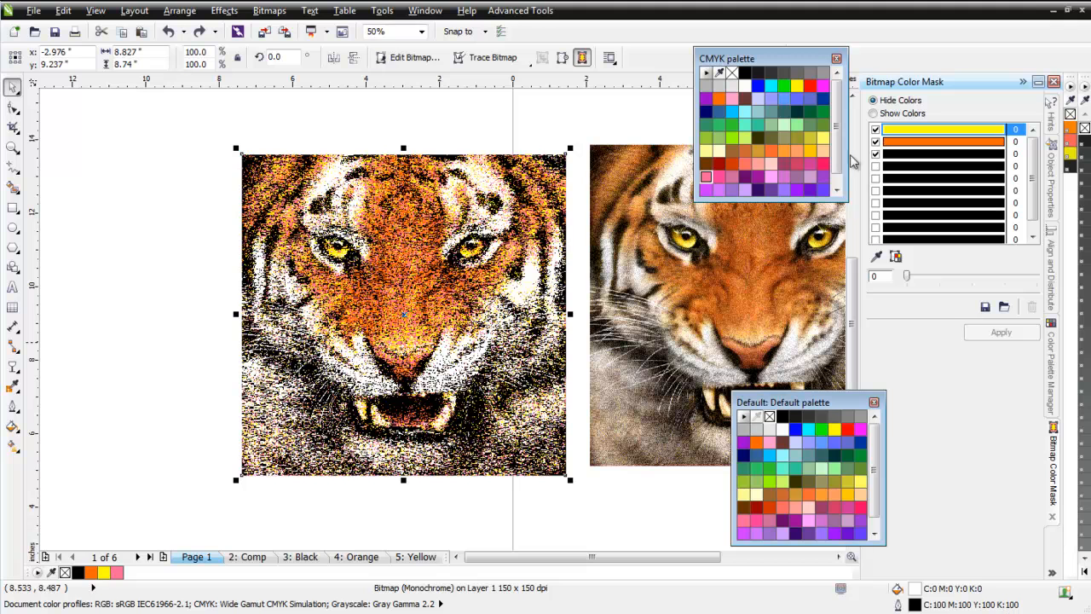
{"action": "right_click", "coordinate": [748, 72]}
Select all four stacked monochrome tigers and convert them to a single 150 dpi CMYK Color (32-bit) bitmap without anti-aliasing or transparent background.
{"action": "left_click_drag", "start_coordinate": [186, 120], "coordinate": [330, 312]}
{"action": "left_click_drag", "start_coordinate": [268, 245], "coordinate": [594, 514]}
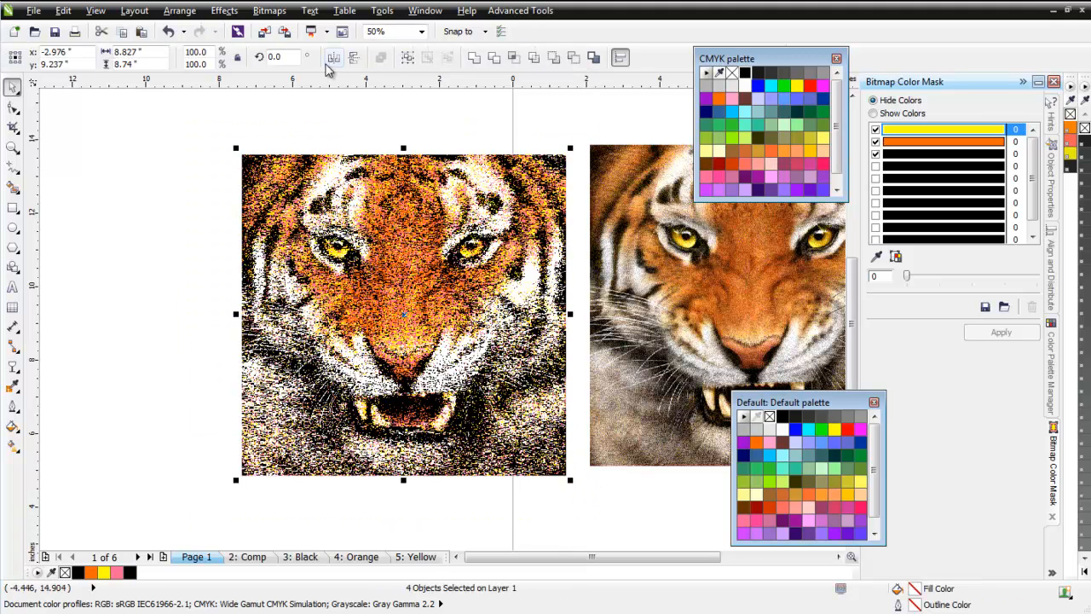
{"action": "left_click", "coordinate": [269, 11]}
{"action": "left_click", "coordinate": [286, 28]}
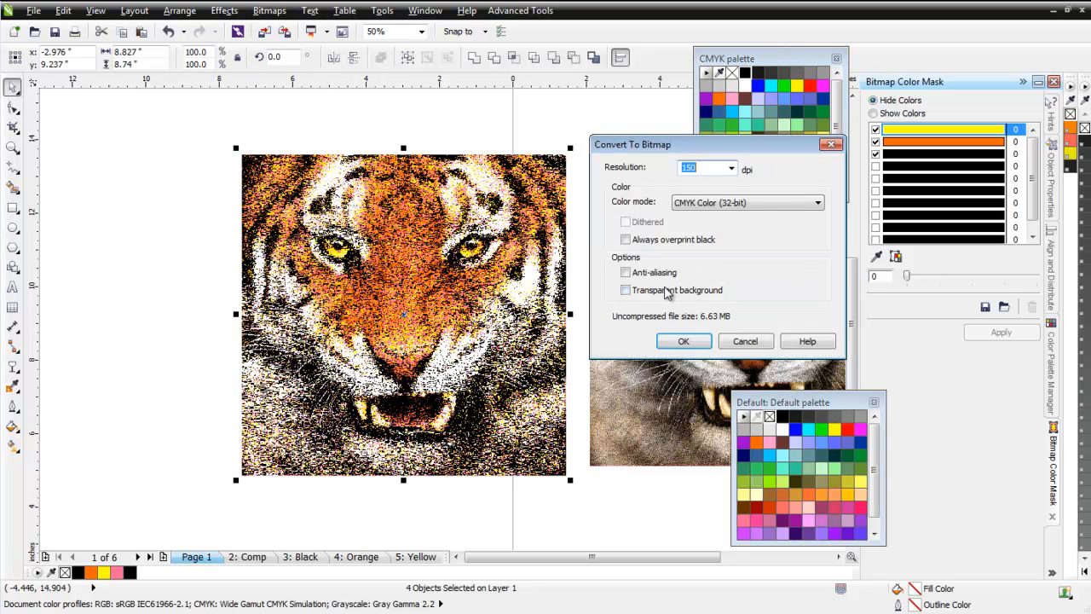
{"action": "left_click", "coordinate": [685, 341]}
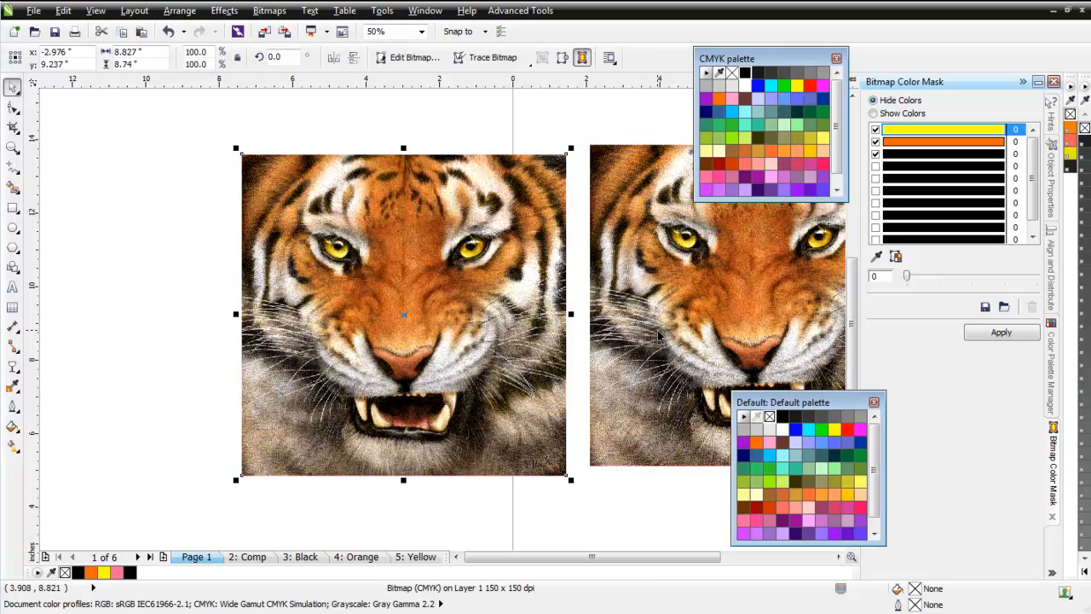
Compare the converted composite with the original tiger and review the separations on the Black, Orange and Yellow pages.
{"action": "scroll", "coordinate": [657, 333], "scroll_direction": "down", "scroll_amount": 1}
{"action": "left_click_drag", "start_coordinate": [377, 334], "coordinate": [377, 329]}
{"action": "left_click", "coordinate": [306, 556]}
{"action": "left_click", "coordinate": [351, 556]}
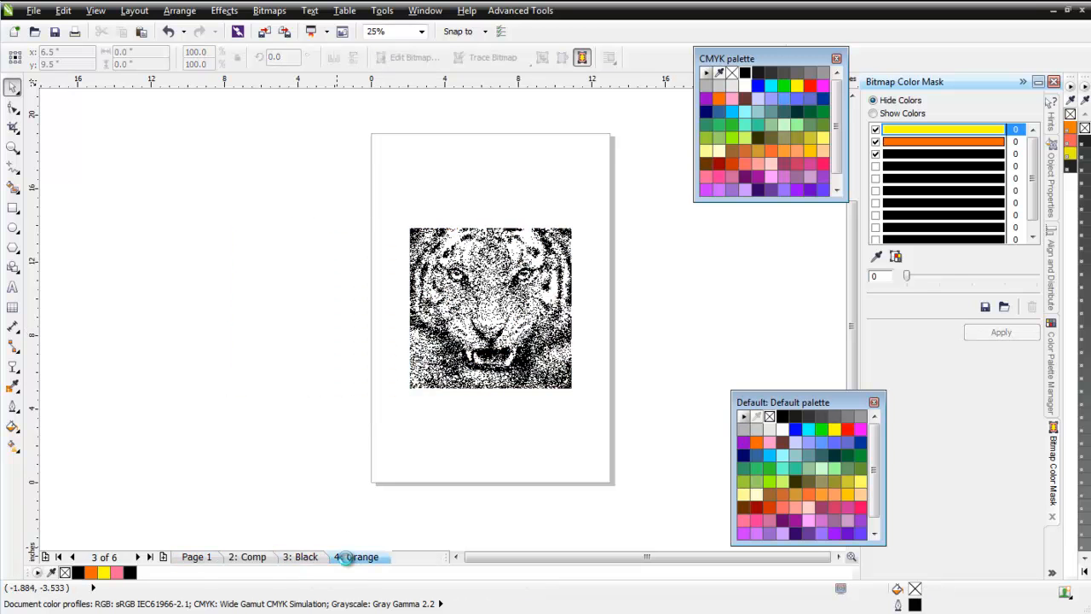
{"action": "left_click", "coordinate": [420, 557]}
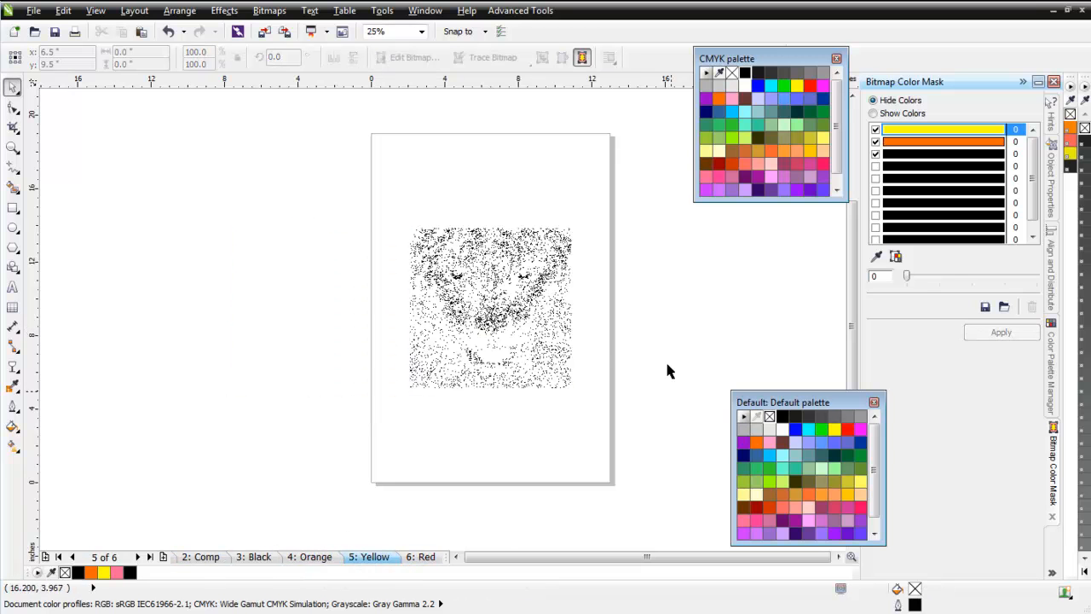